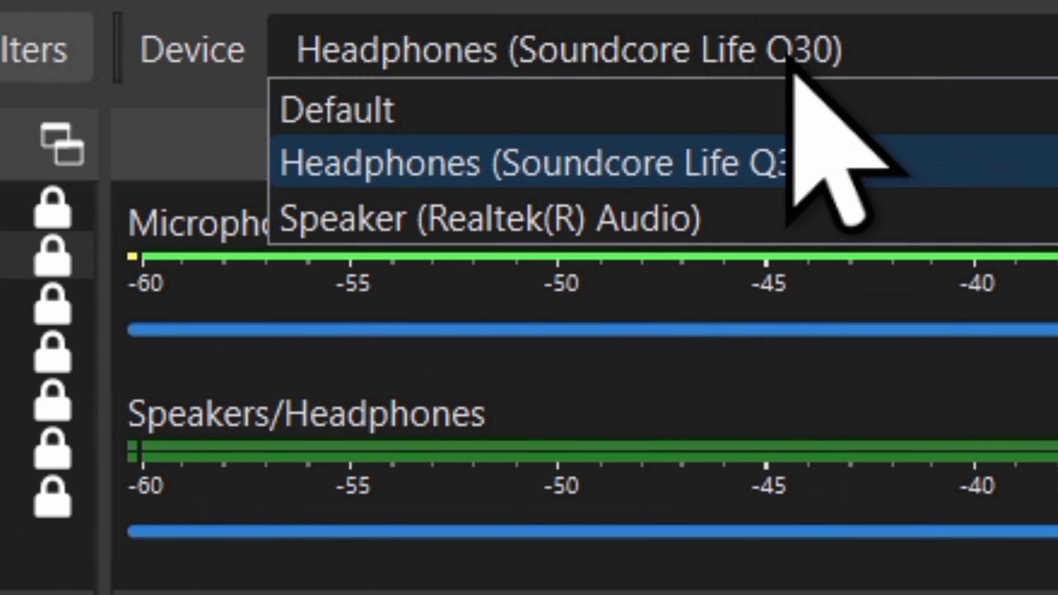
- Inspect the filters of the Speakers/Headphones audio source and close them without changes
left_click(156, 451)
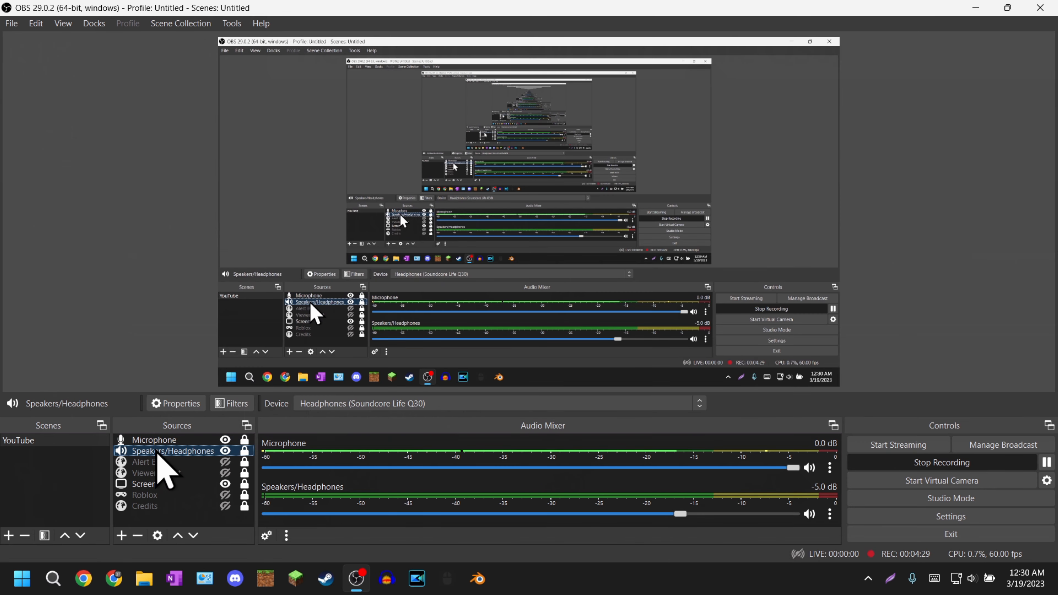
right_click(158, 452)
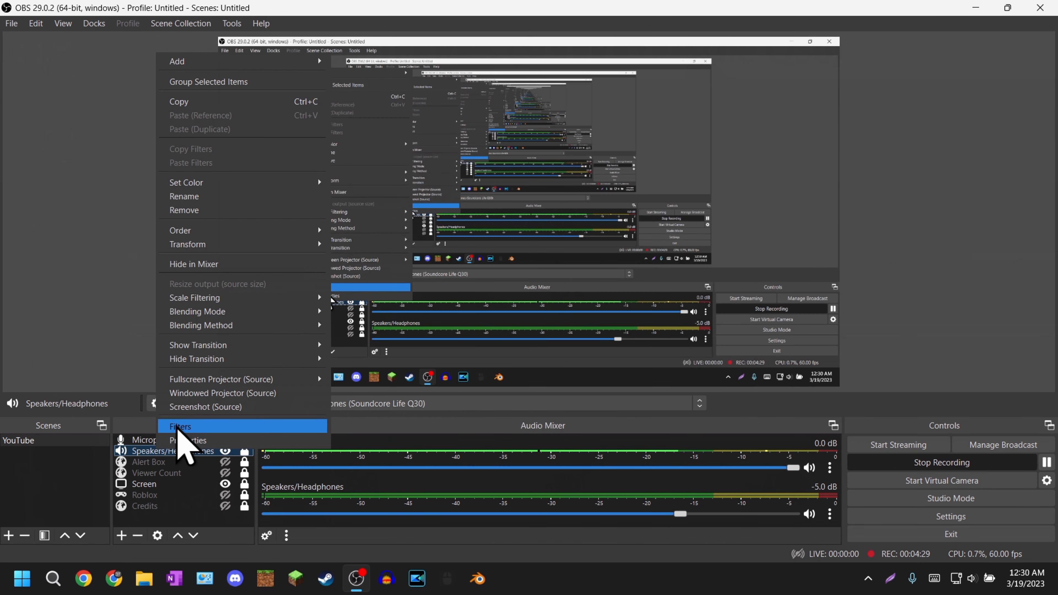
left_click(177, 425)
left_click(786, 517)
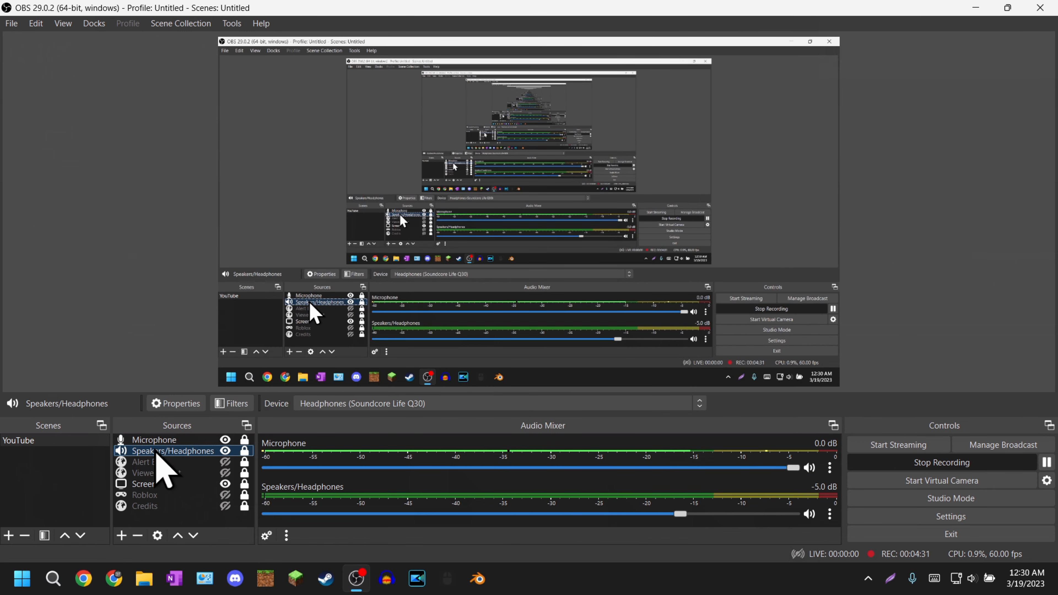
- Show the Viewer Count and Alert Box sources in the preview and hide both again
left_click(160, 462)
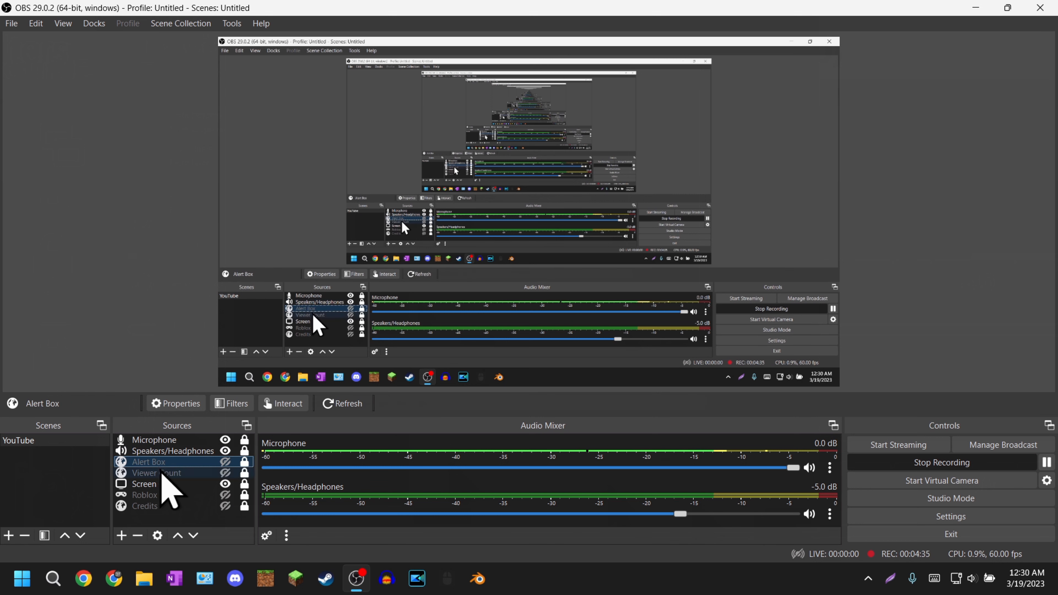
left_click(161, 472)
left_click(225, 473)
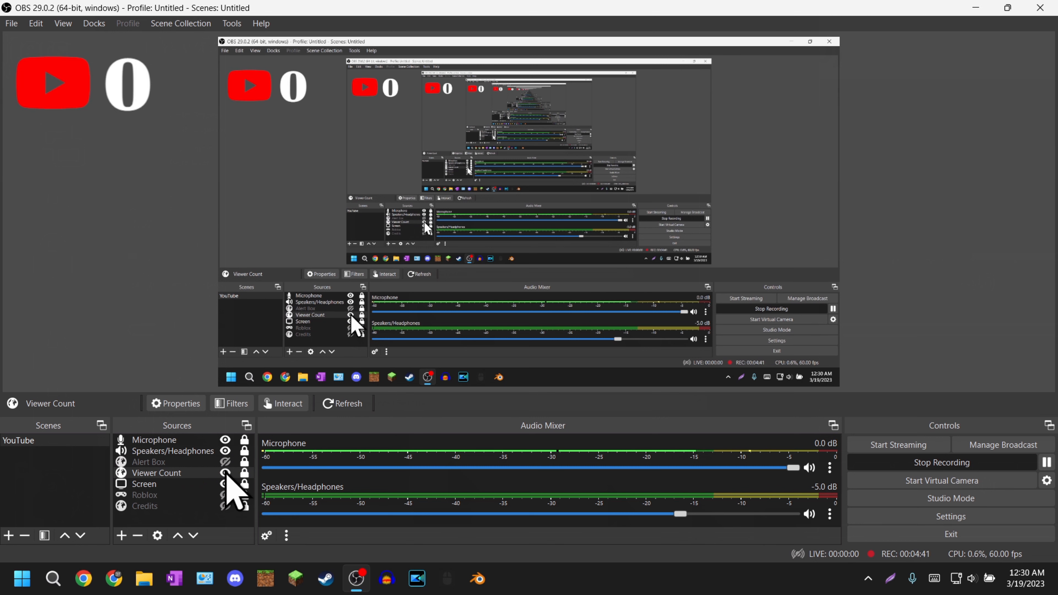
left_click(225, 473)
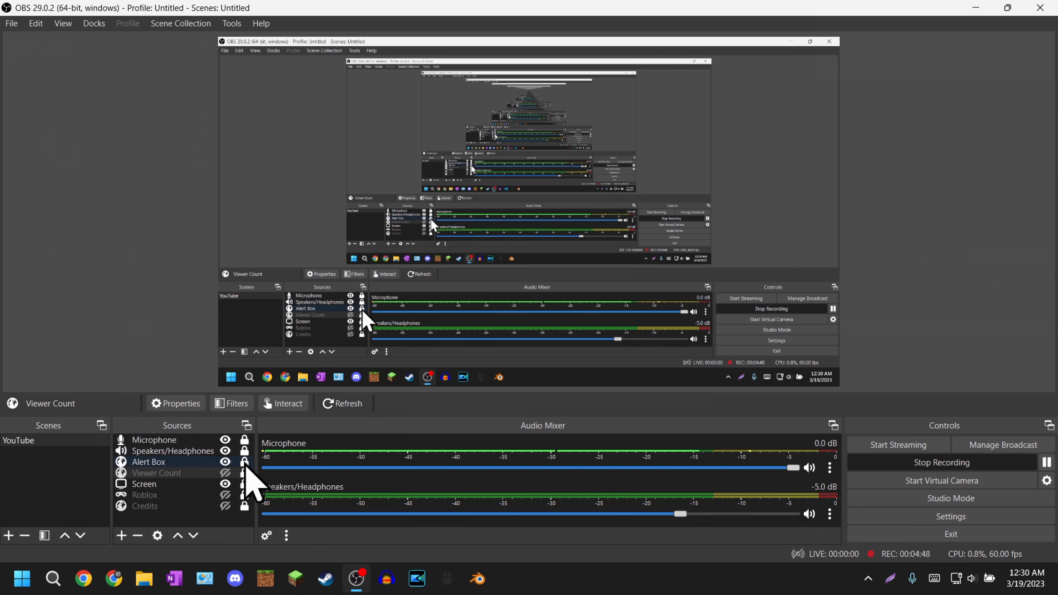
left_click(244, 473)
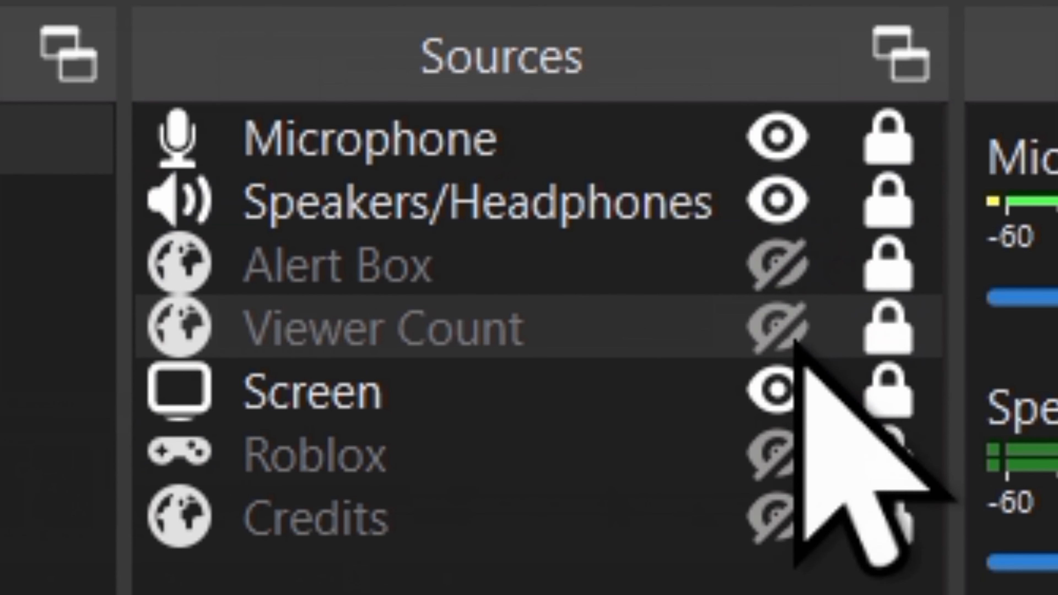
- Inspect the effect filters of the Screen display capture source and close them without changes
left_click(521, 378)
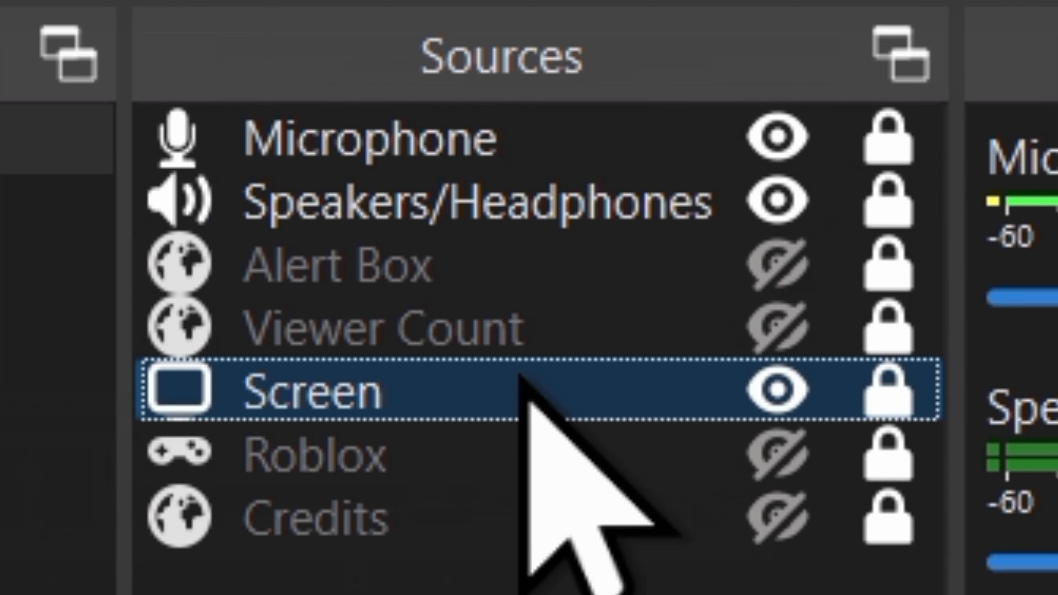
right_click(521, 377)
left_click(196, 467)
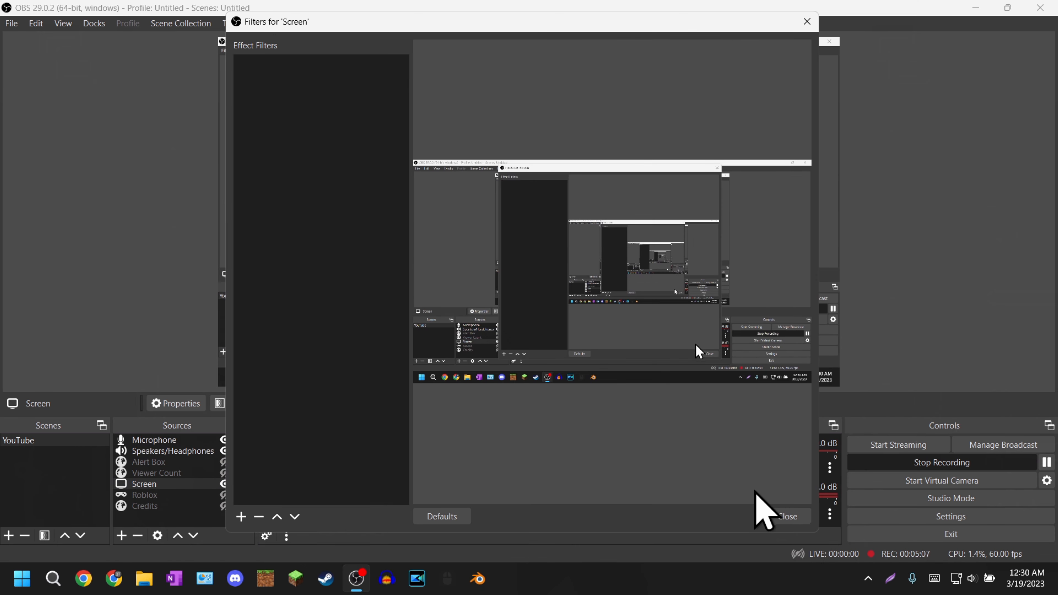
left_click(785, 517)
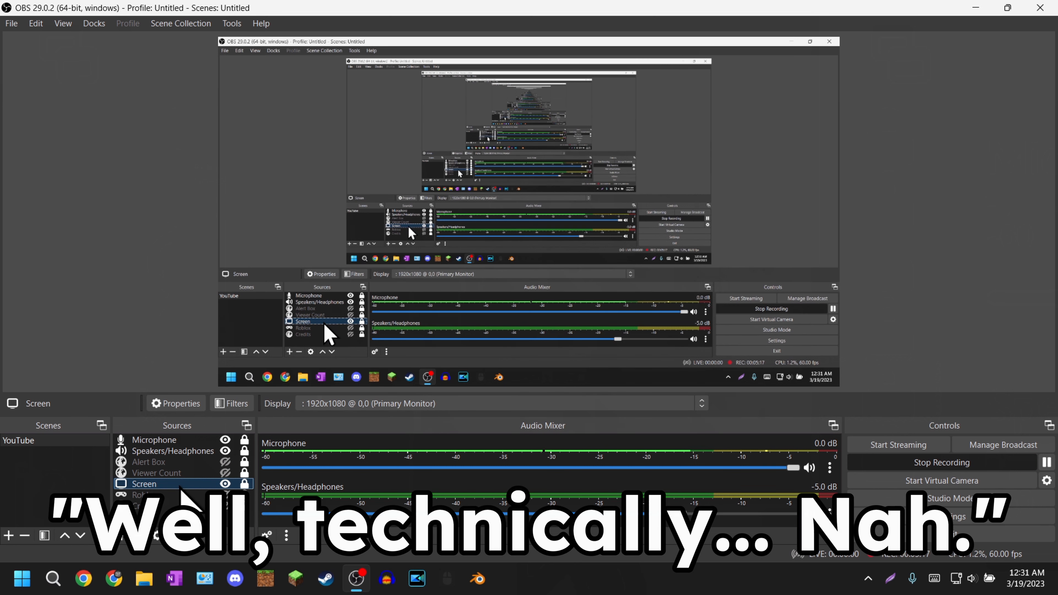
left_click(185, 494)
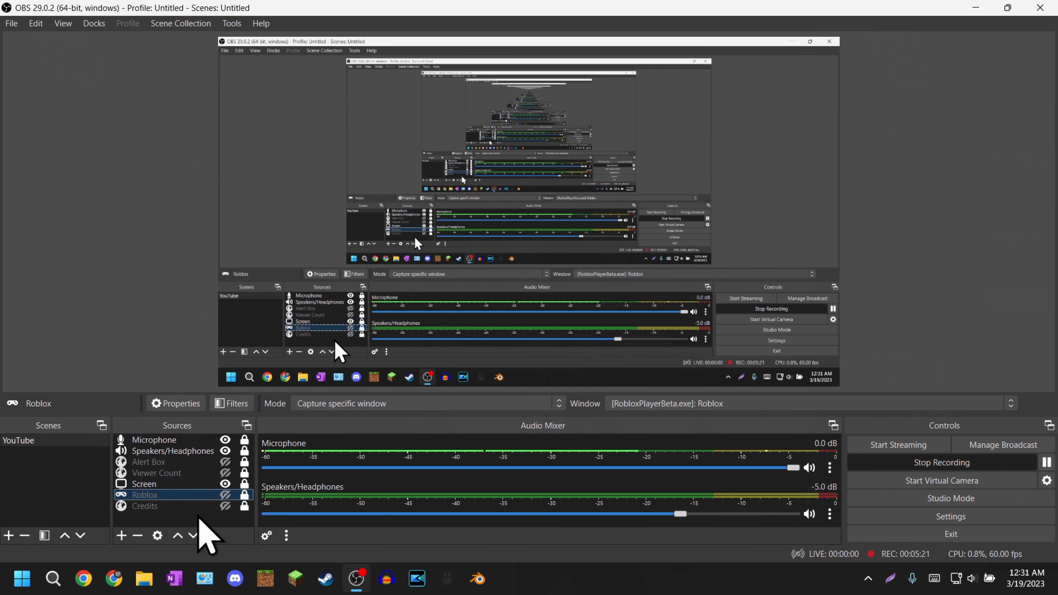
left_click(122, 536)
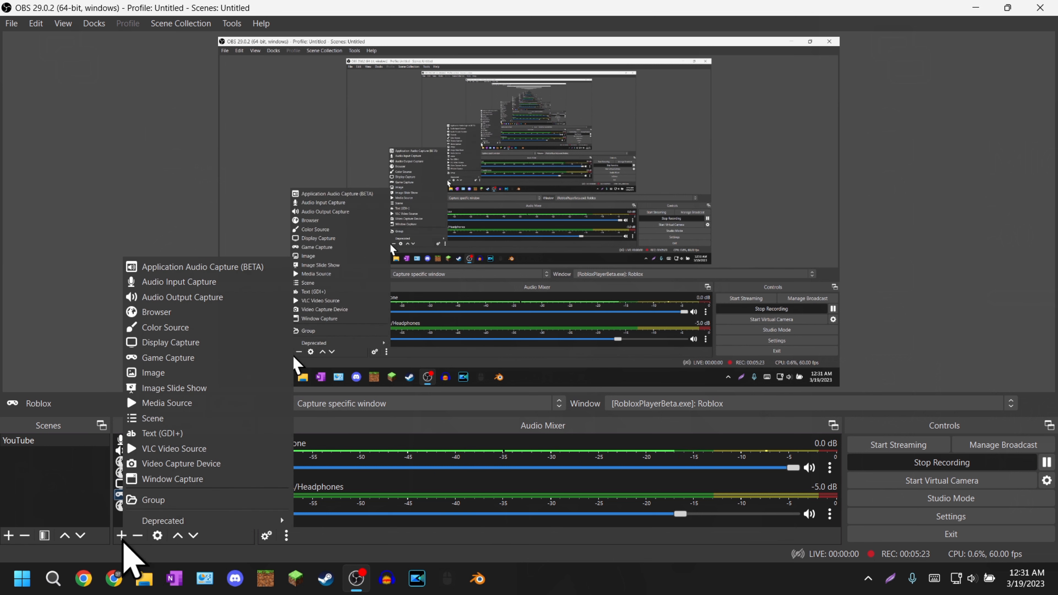
left_click(160, 358)
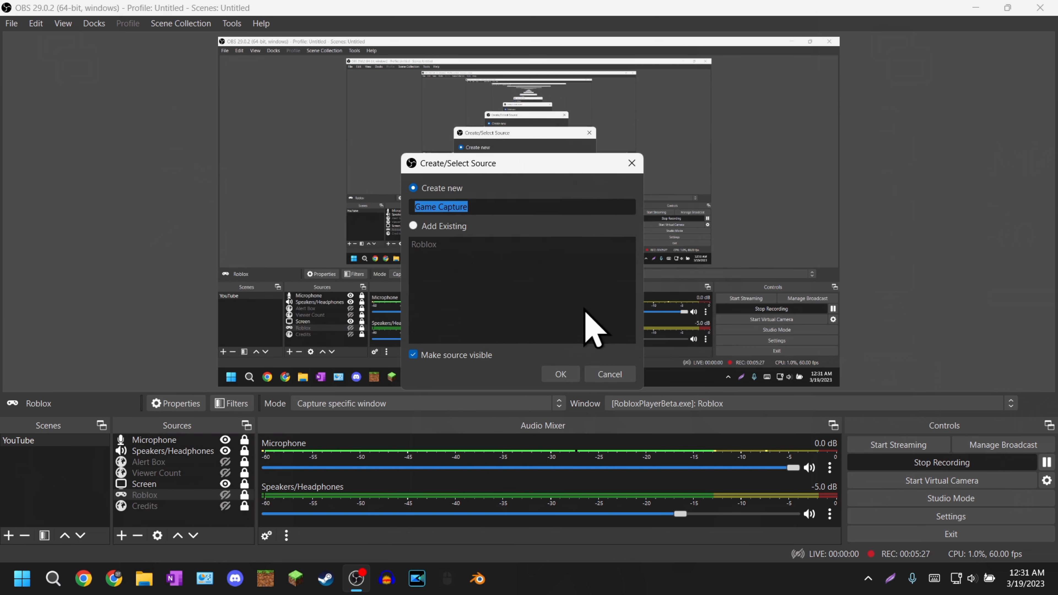
left_click(604, 374)
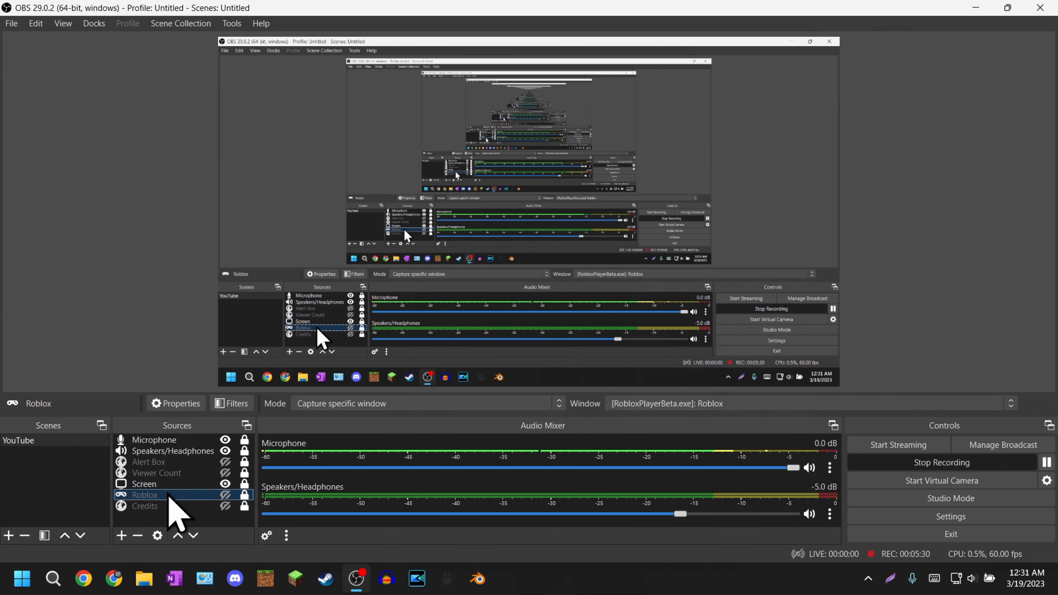
- Review the Roblox game capture source's properties, including its capture mode and window choices, without saving changes
right_click(171, 496)
left_click(194, 484)
left_click(487, 288)
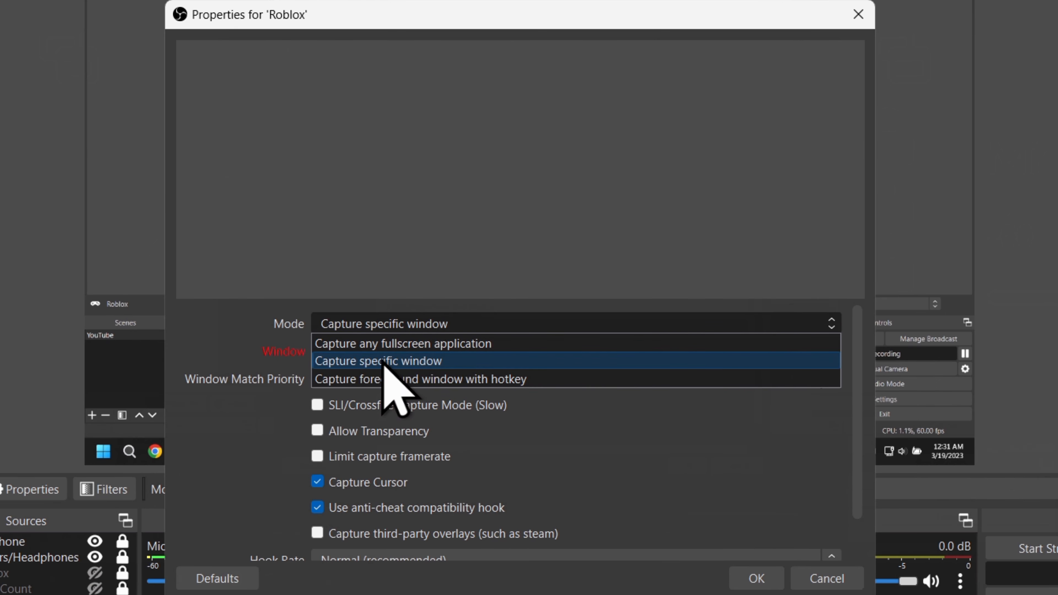
left_click(384, 361)
left_click(496, 353)
left_click(452, 354)
scroll(219, 473, "down", 1)
scroll(244, 484, "up", 1)
left_click(827, 578)
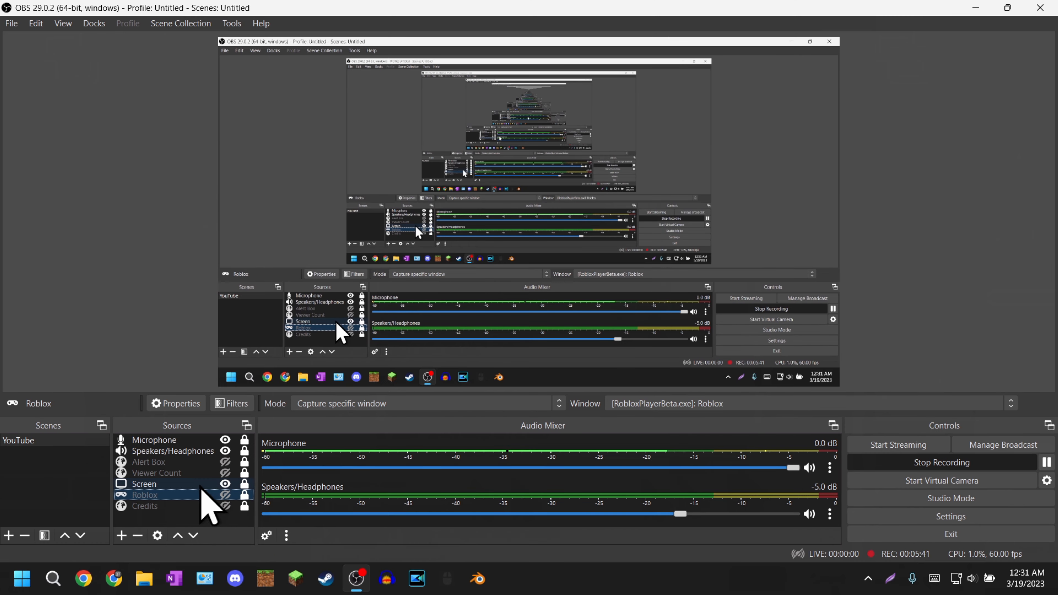
- Show the Credits source in the scene and hide it again
left_click(223, 507)
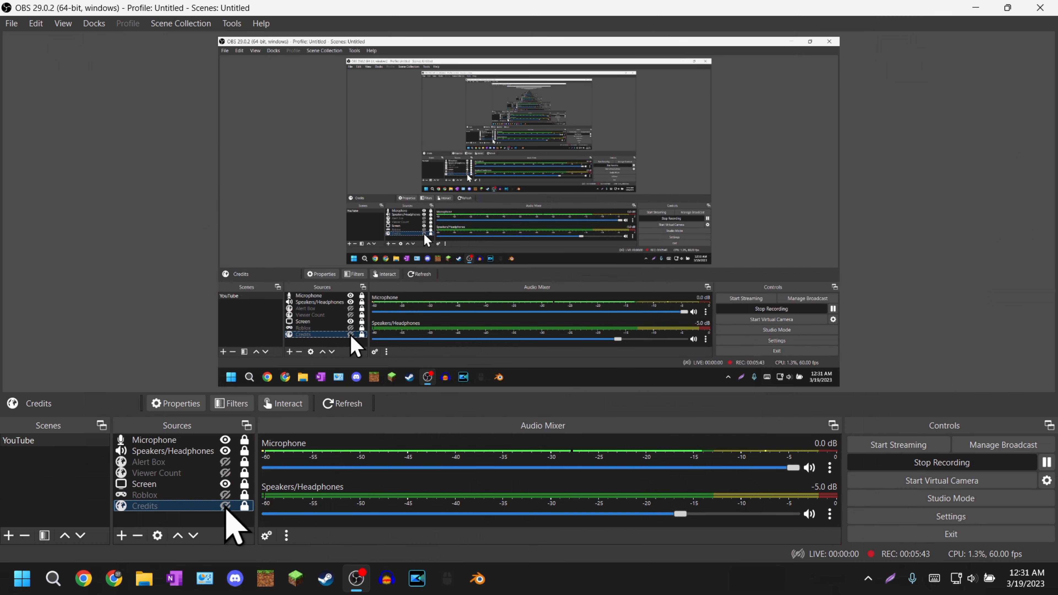
left_click(225, 506)
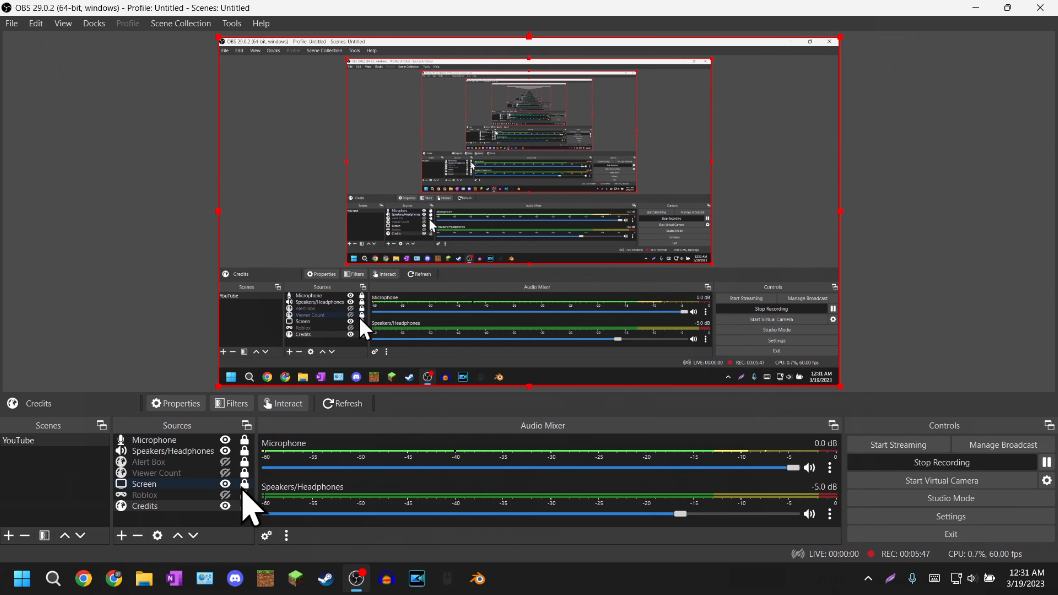
left_click(244, 506)
left_click(225, 506)
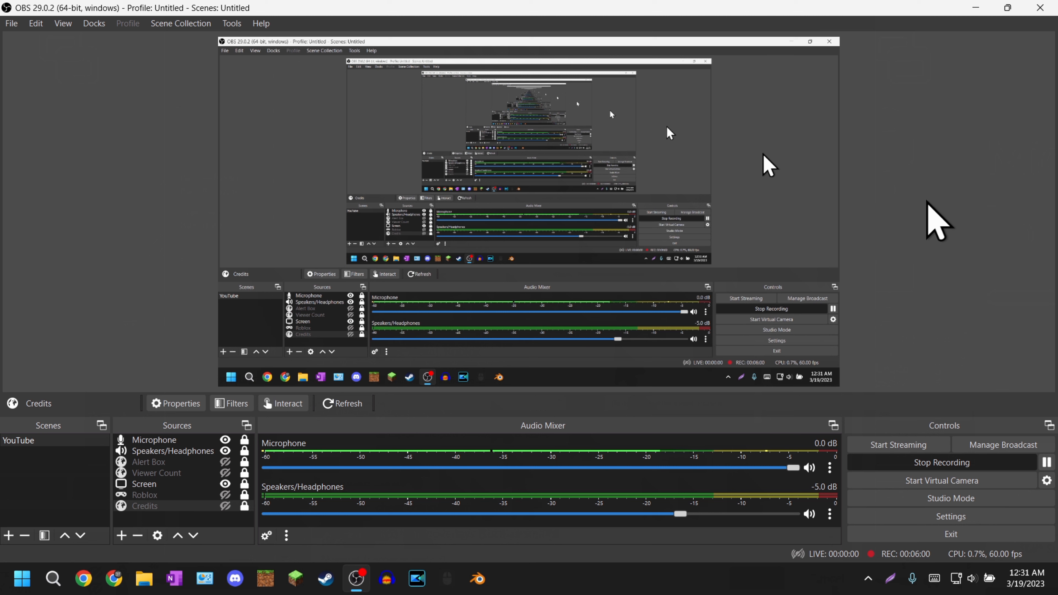
- Open the advanced audio properties and check the track assignments of the Microphone and Speakers/Headphones sources
left_click(830, 468)
left_click(858, 458)
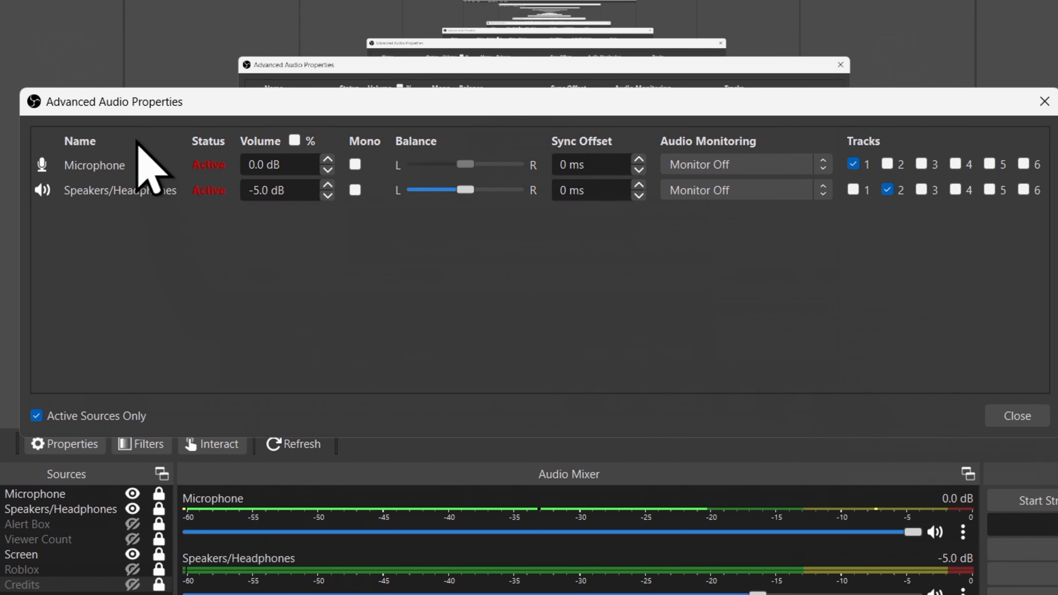
mouse_move(216, 98)
left_mouse_down()
mouse_move(236, 99)
mouse_move(181, 96)
mouse_move(203, 95)
left_mouse_up()
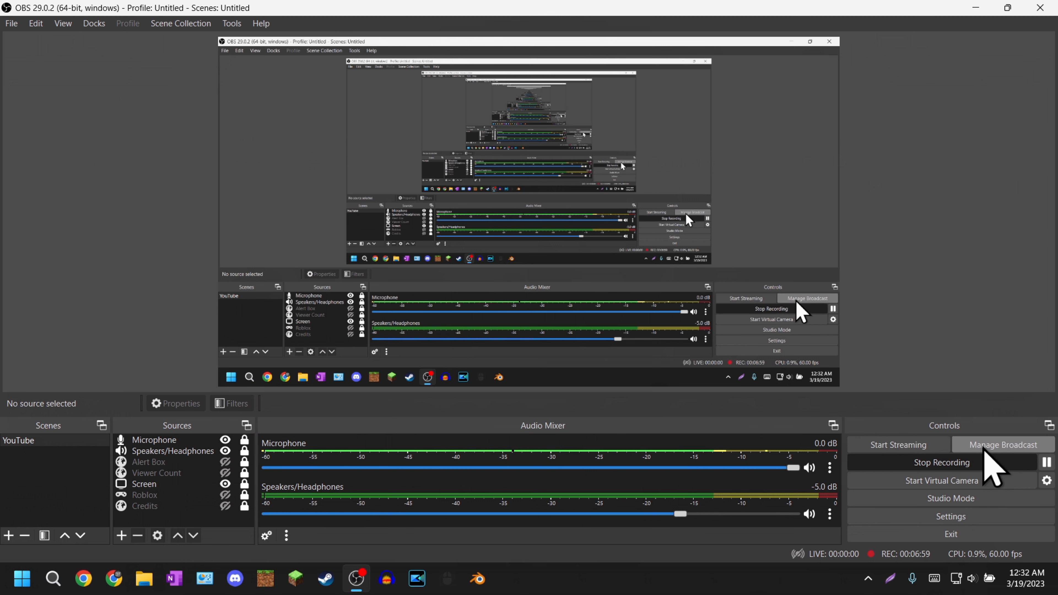
- Review the YouTube broadcast setup for new and existing broadcasts, and leave it without creating or selecting one
left_click(985, 448)
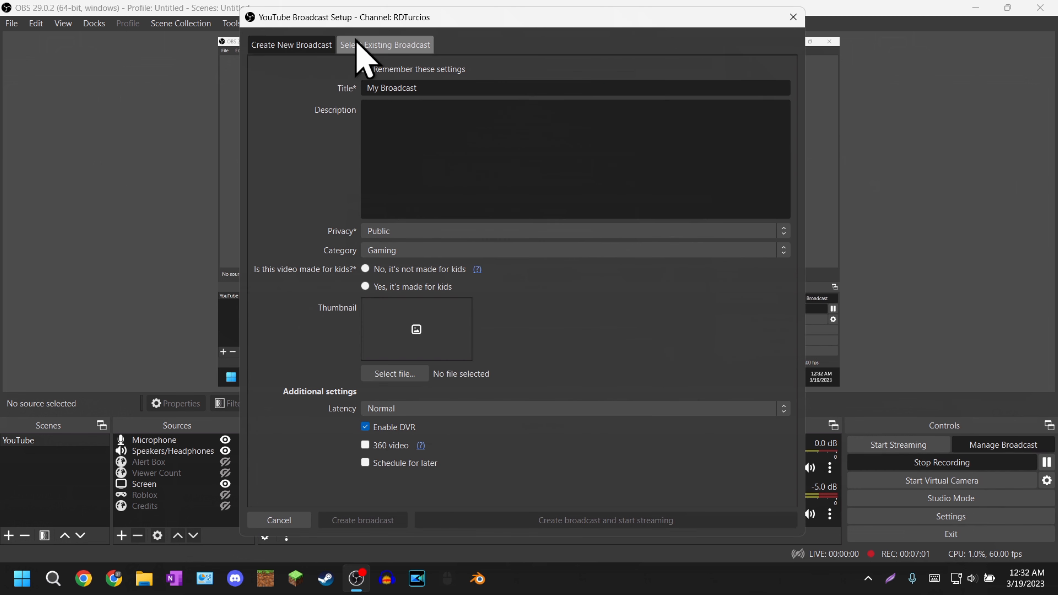
left_click(365, 45)
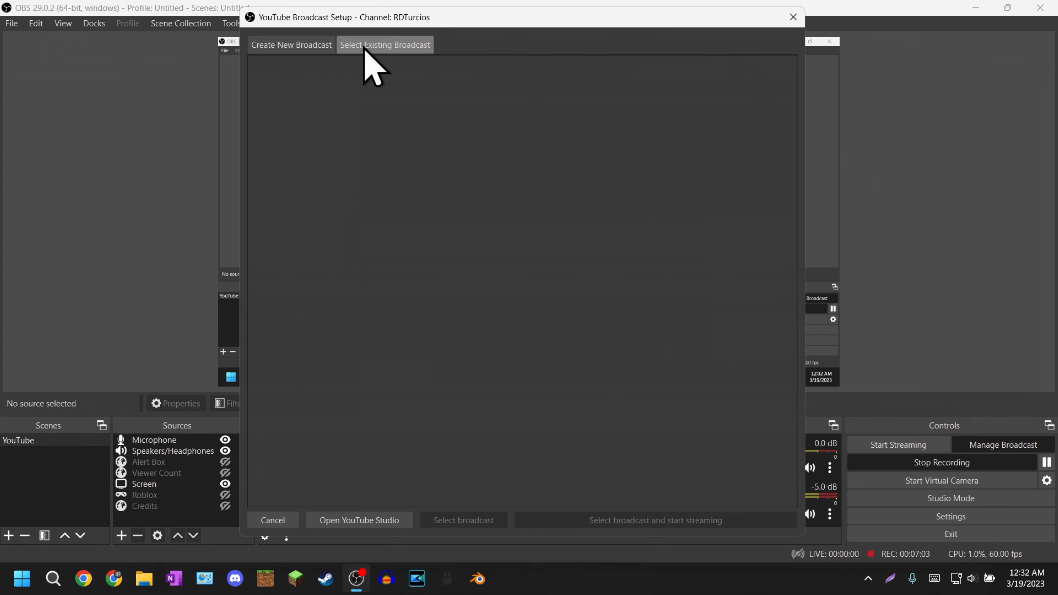
left_click(289, 526)
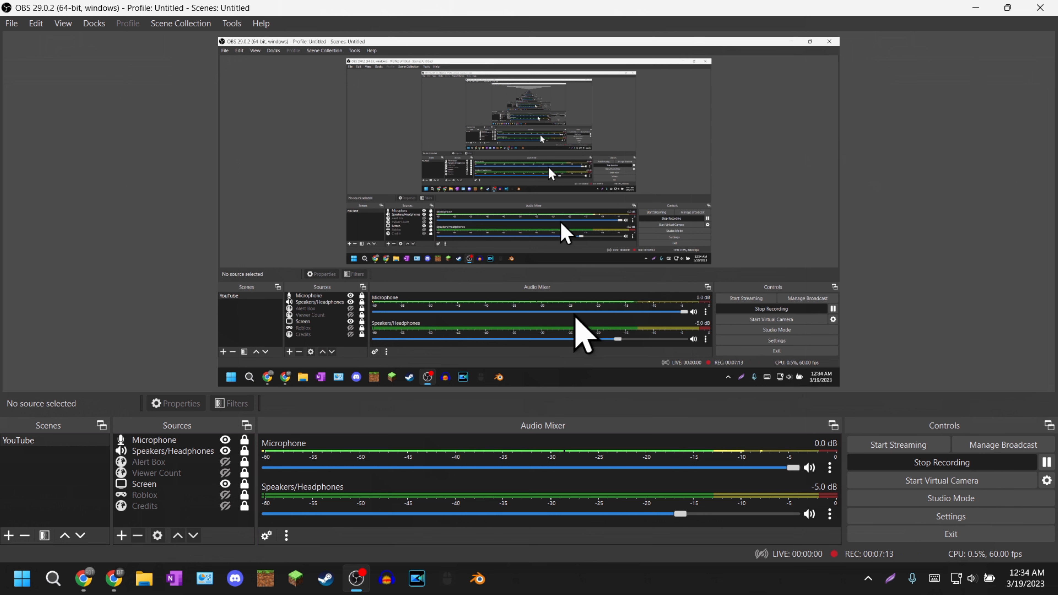
- Switch to the YouTube Studio live streaming page in Chrome and select the 1080p60 (RTMP, 1080p) stream key
left_click(83, 579)
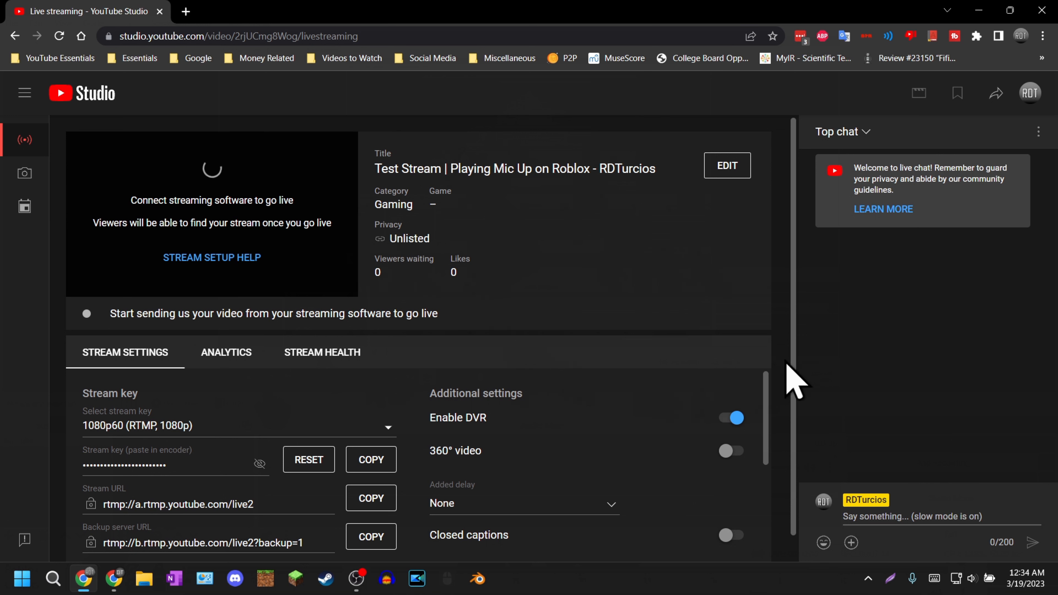
scroll(769, 395, "down", 1)
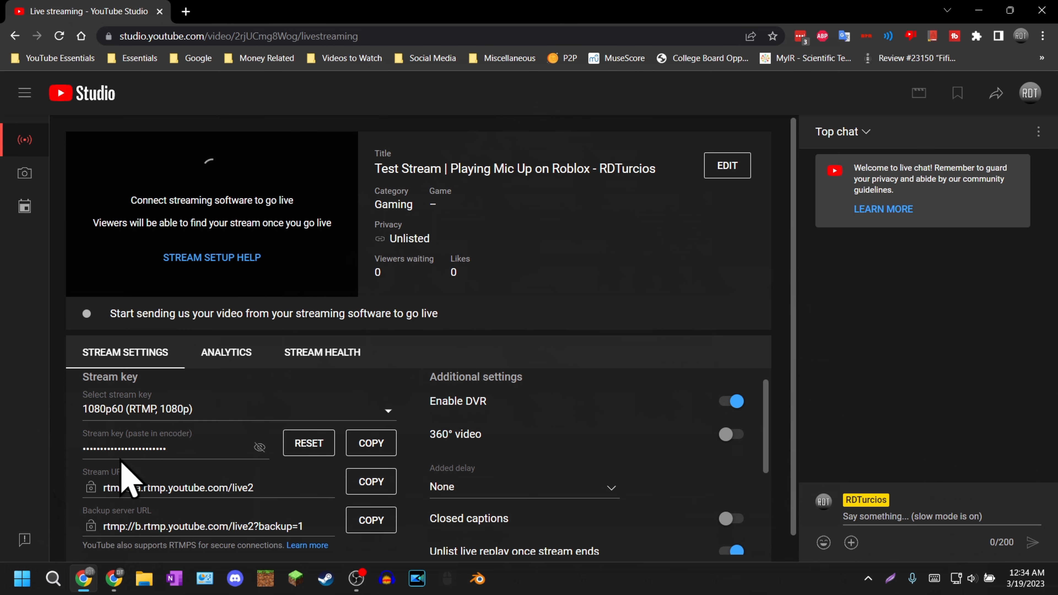
scroll(770, 394, "up", 1)
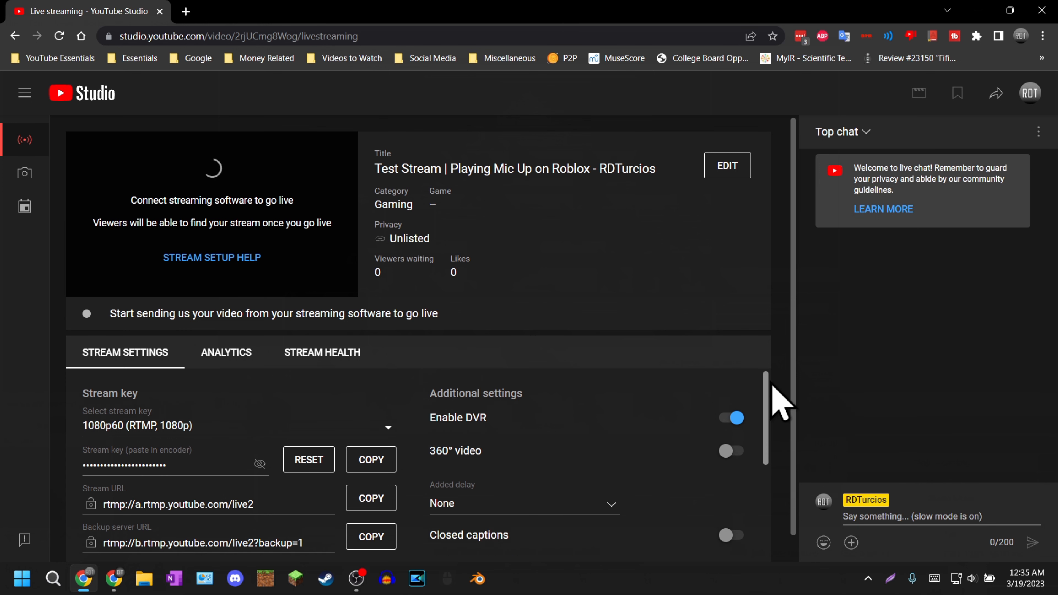
left_click(385, 429)
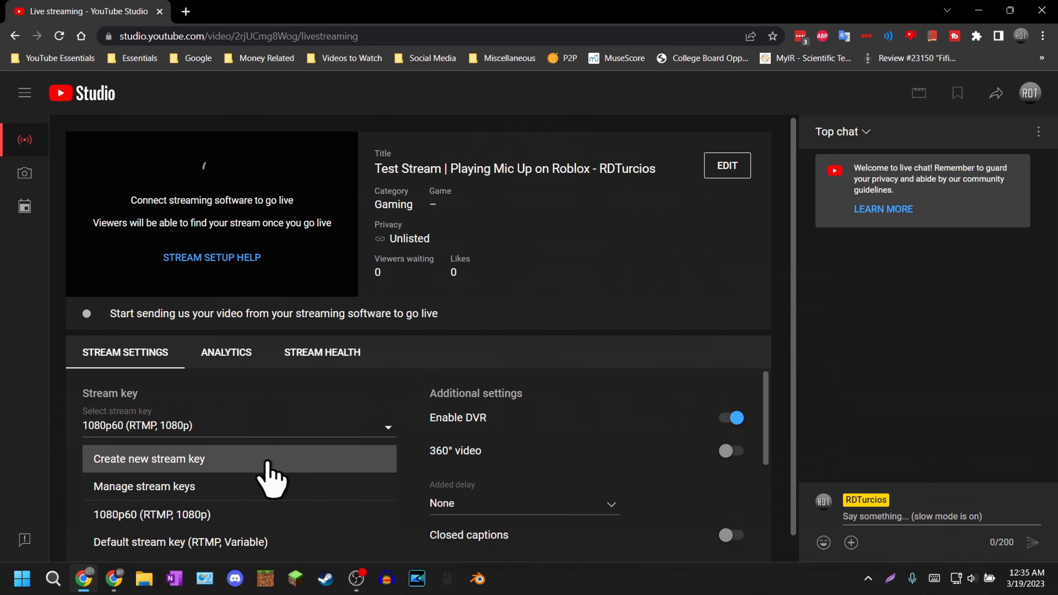
left_click(233, 517)
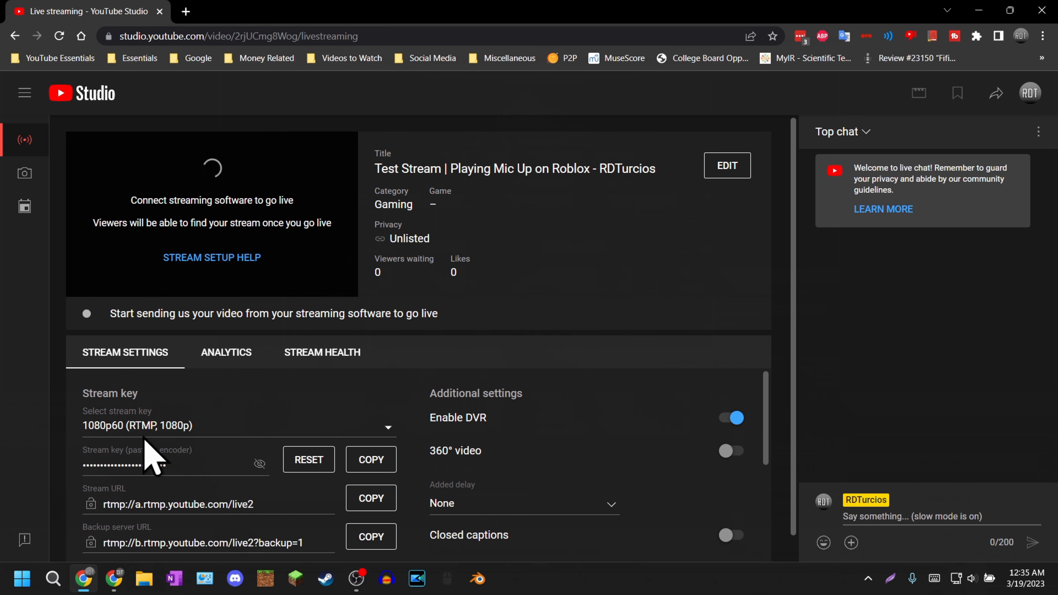
left_click(240, 426)
left_click(241, 426)
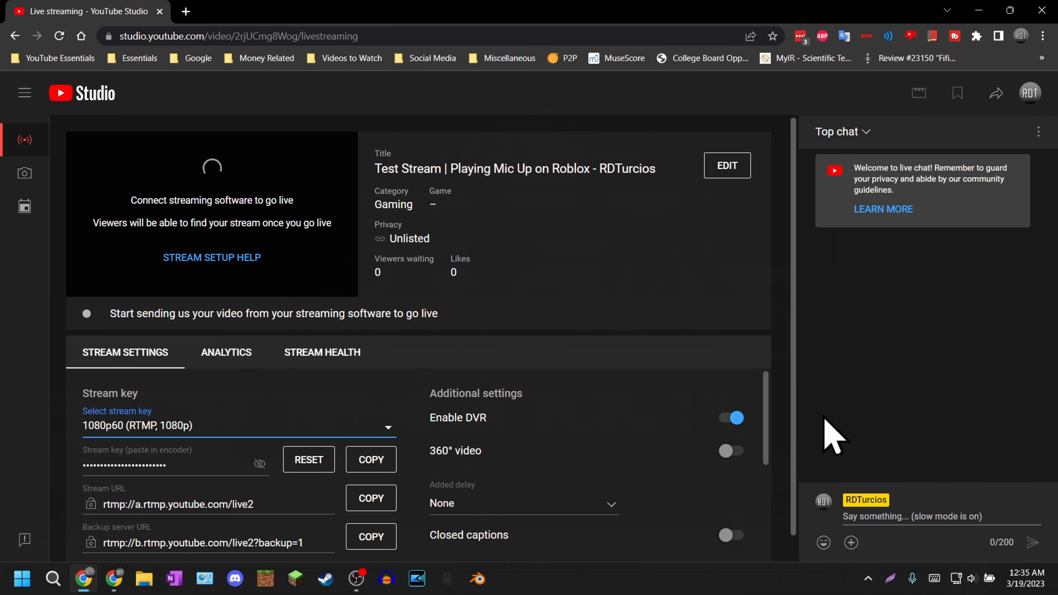
- Review the stream's delay, closed caption, replay and latency settings, as well as its analytics and stream health
left_click_drag(769, 409, 765, 496)
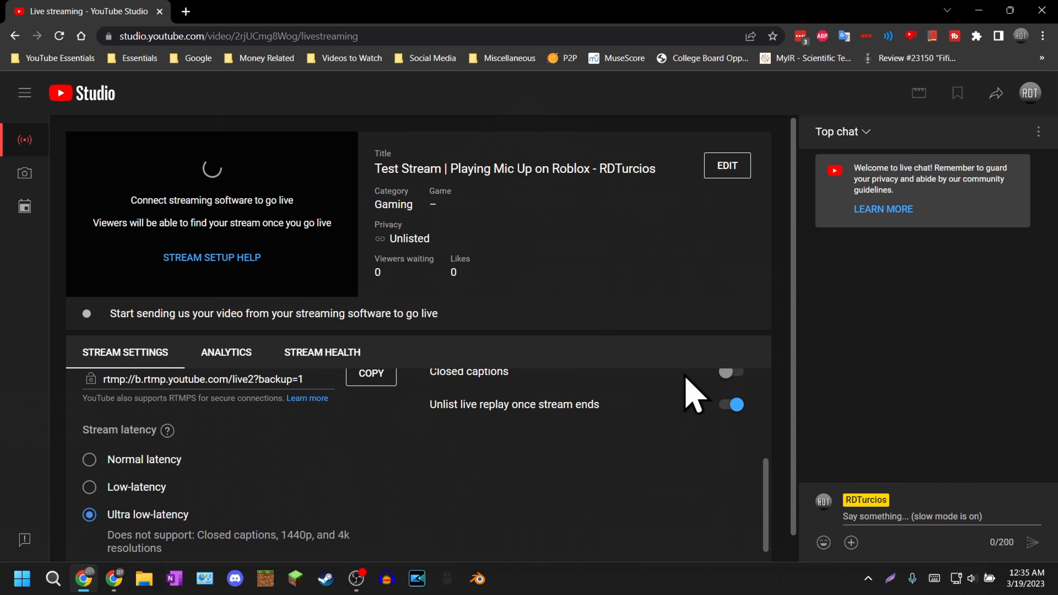
left_click_drag(767, 484, 767, 432)
left_click(733, 478)
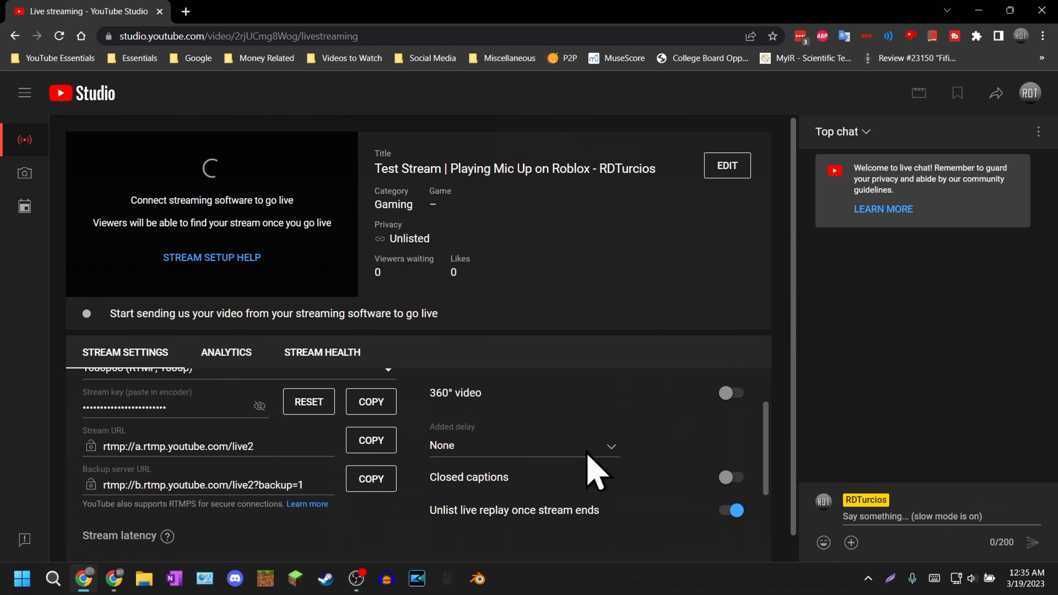
scroll(596, 471, "down", 4)
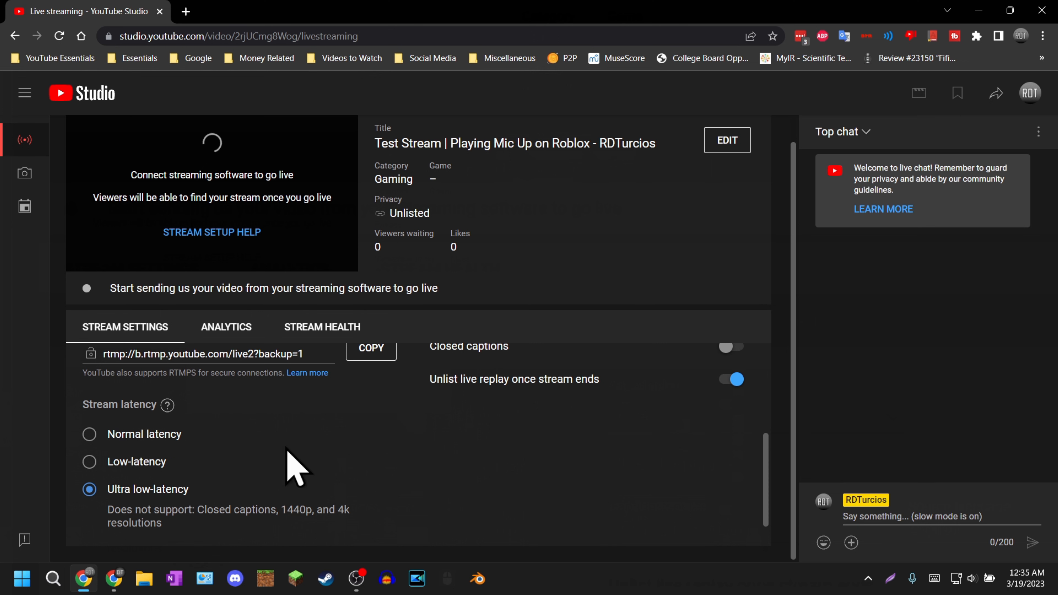
scroll(296, 466, "up", 6)
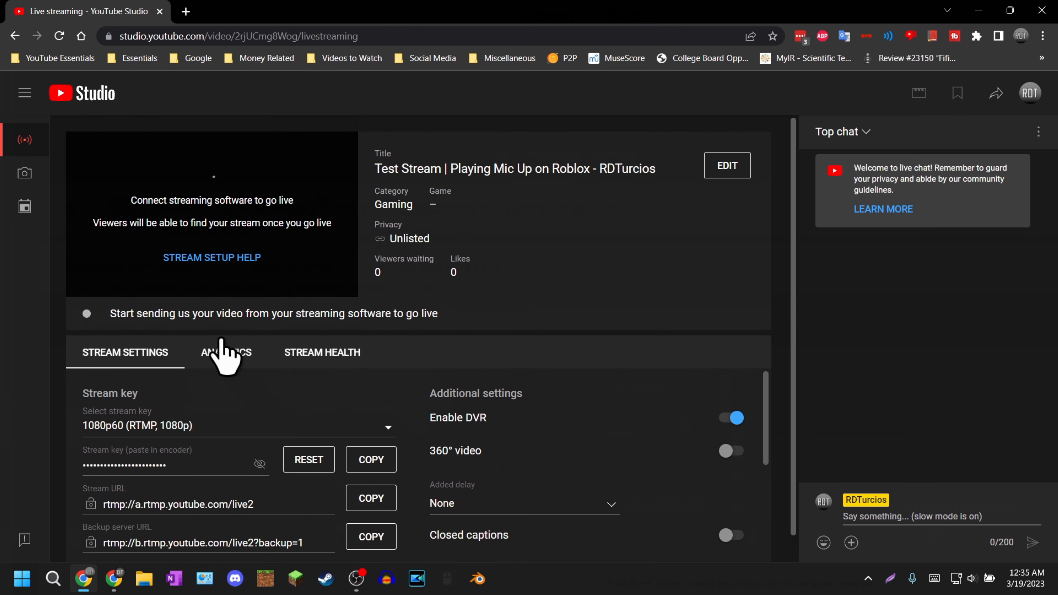
left_click(234, 352)
left_click(336, 354)
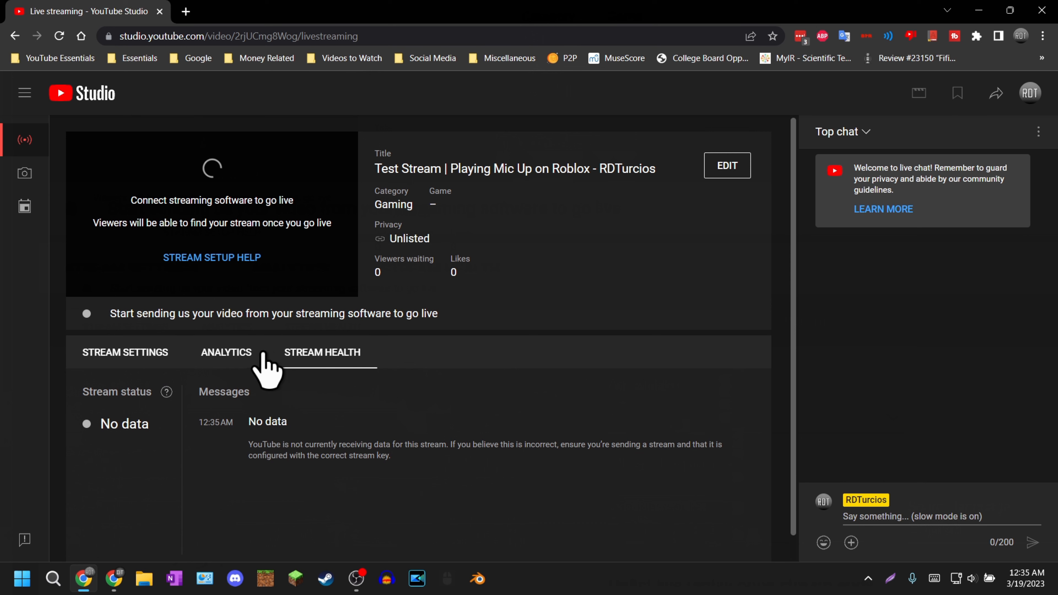
- Open the test stream's details for editing and review its title, description, visibility, category and thumbnail
left_click(234, 355)
left_click(166, 356)
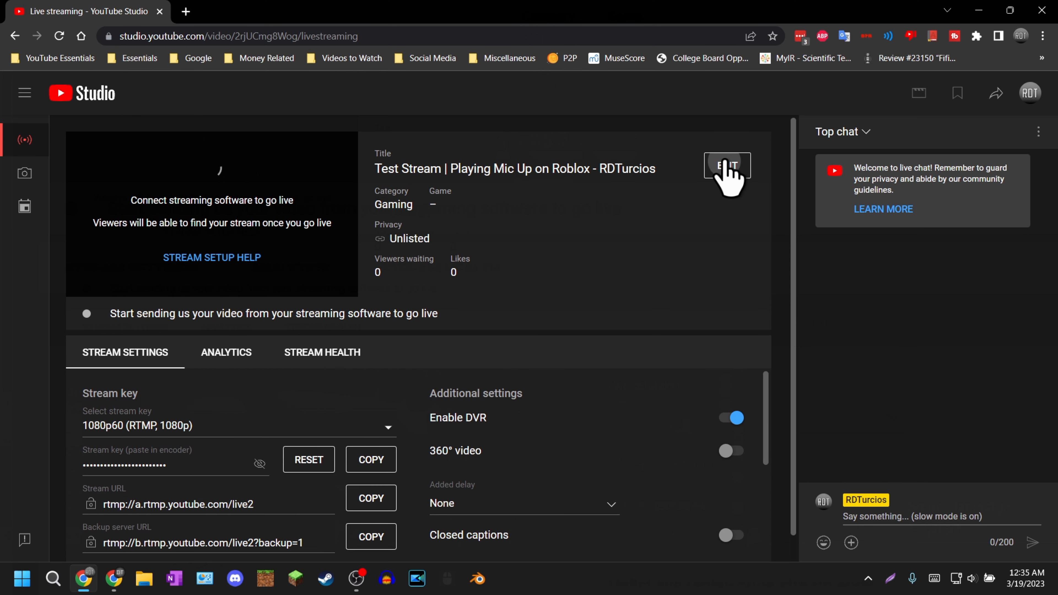
left_click(728, 166)
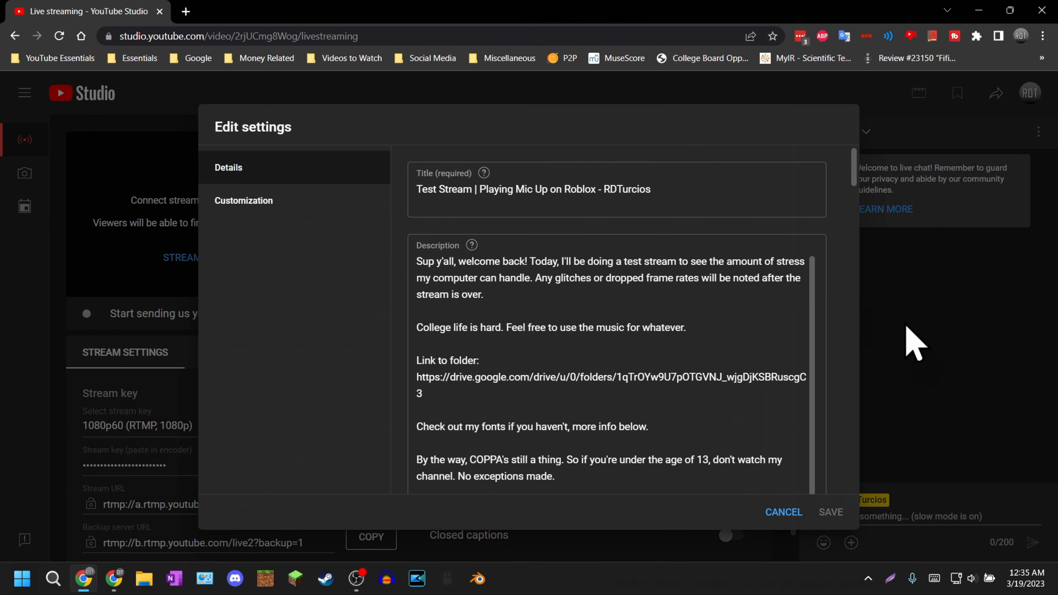
left_click_drag(852, 175, 845, 264)
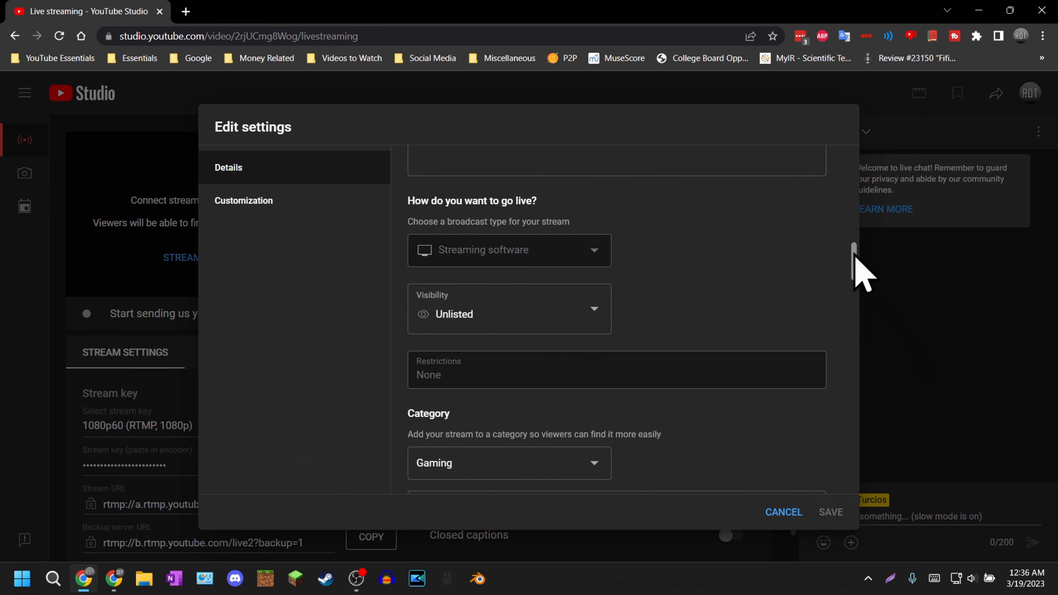
scroll(855, 262, "down", 4)
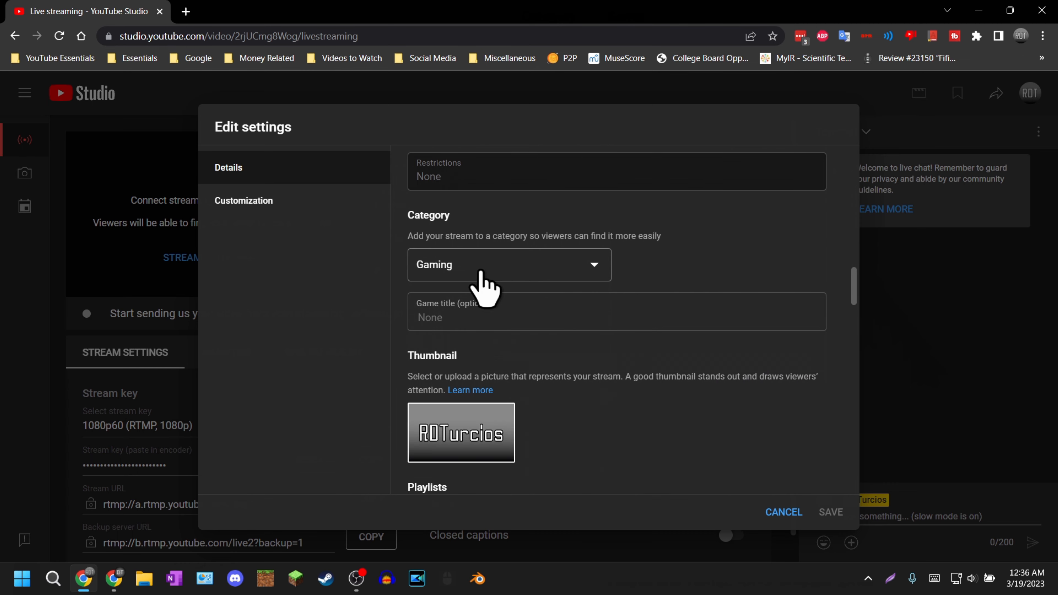
scroll(859, 304, "down", 3)
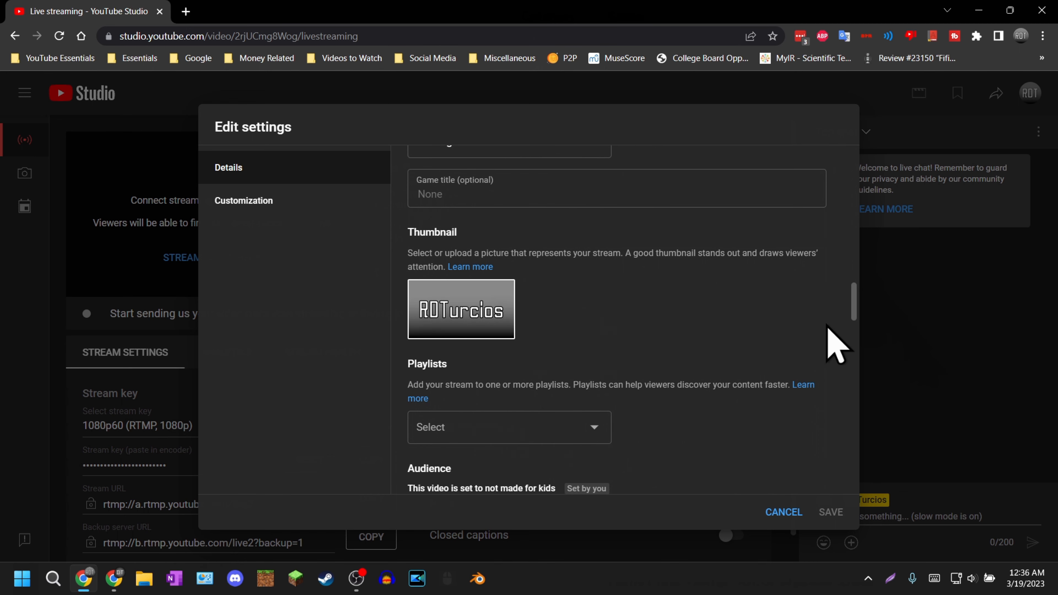
- Check the available playlists without choosing one, and review the audience, featured places, tags, language, license and comment settings
left_click_drag(853, 308, 855, 326)
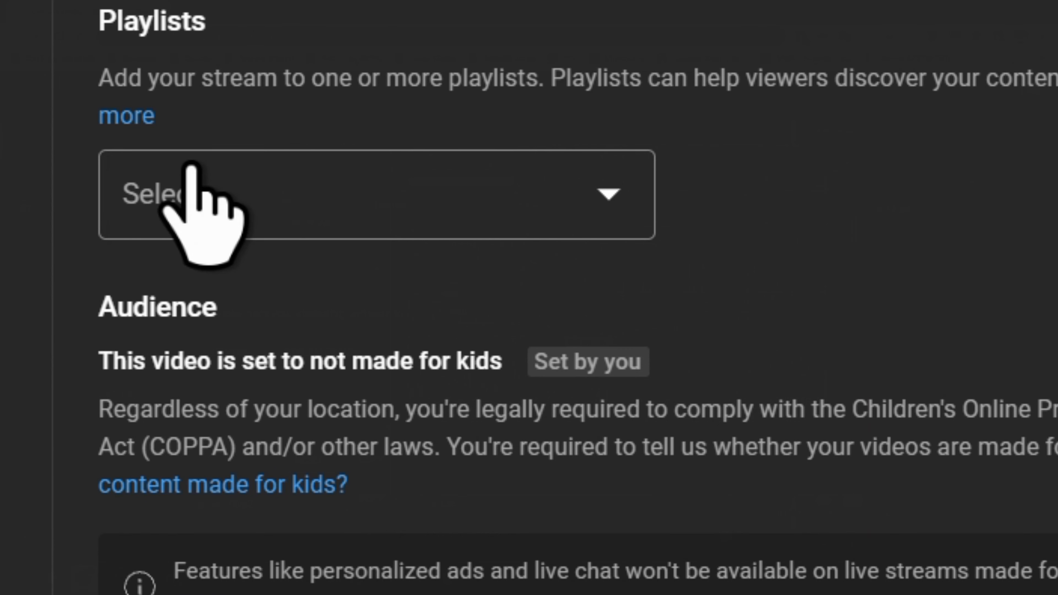
left_click(466, 270)
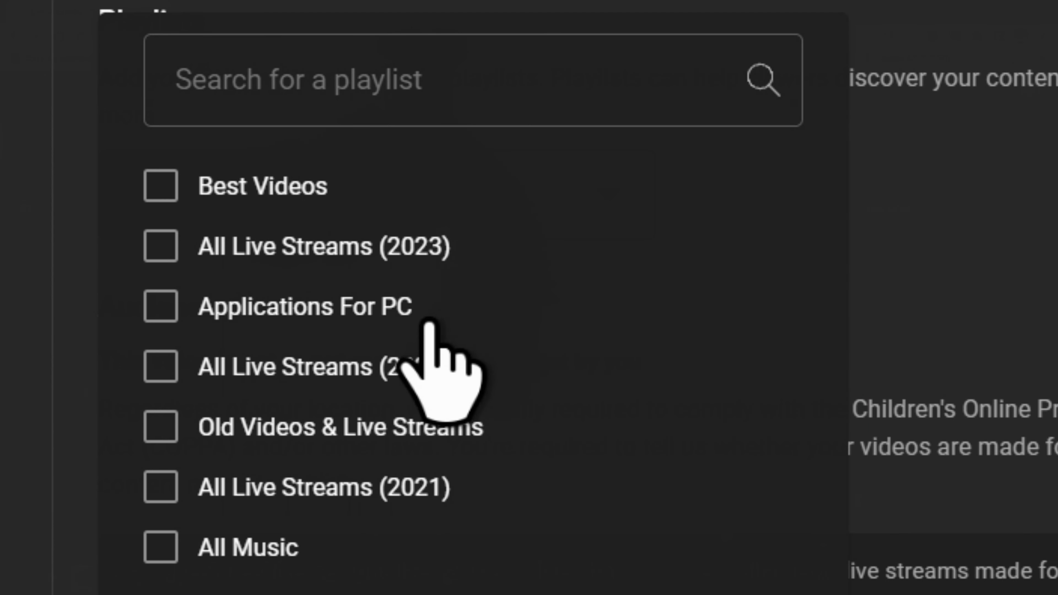
left_click(418, 255)
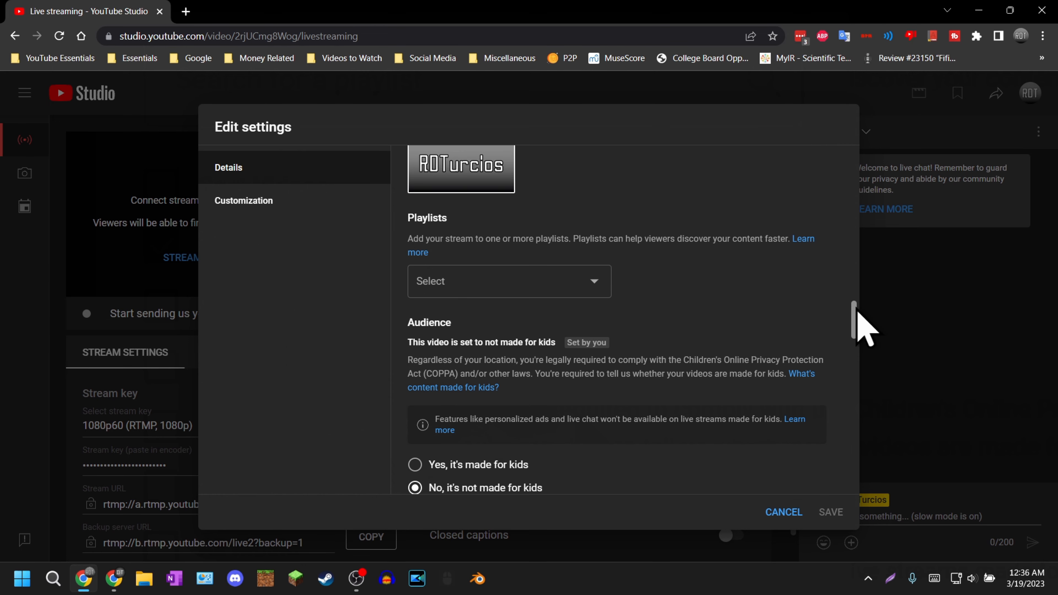
left_click_drag(855, 312, 851, 394)
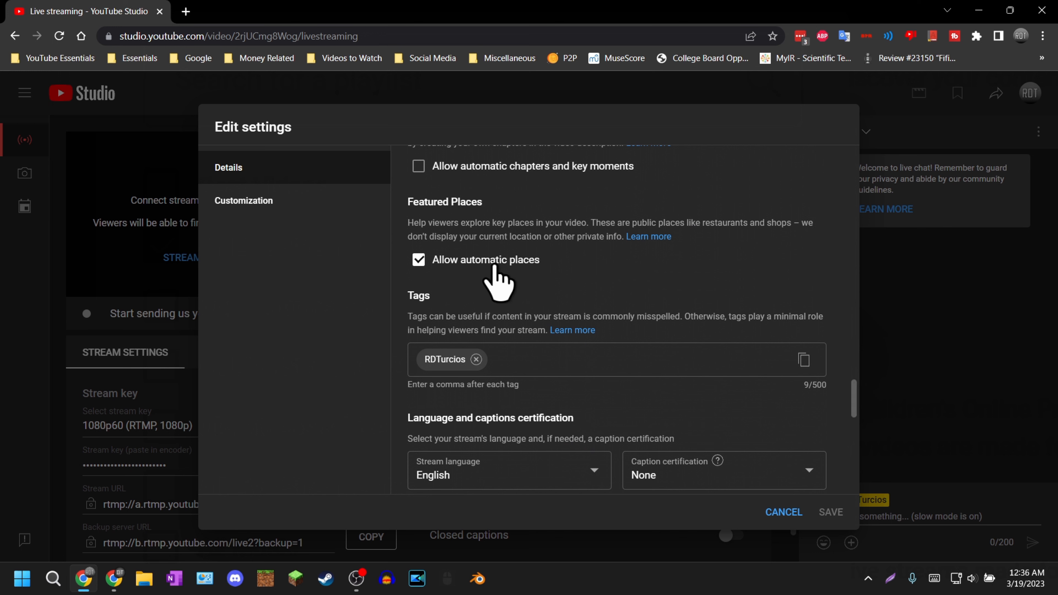
scroll(857, 400, "down", 3)
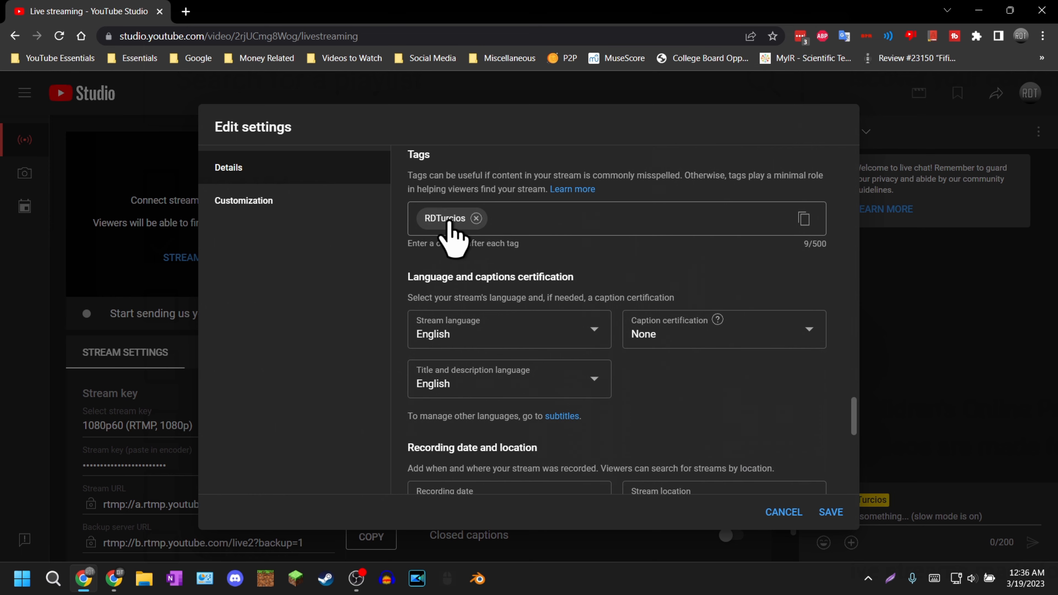
scroll(833, 411, "down", 2)
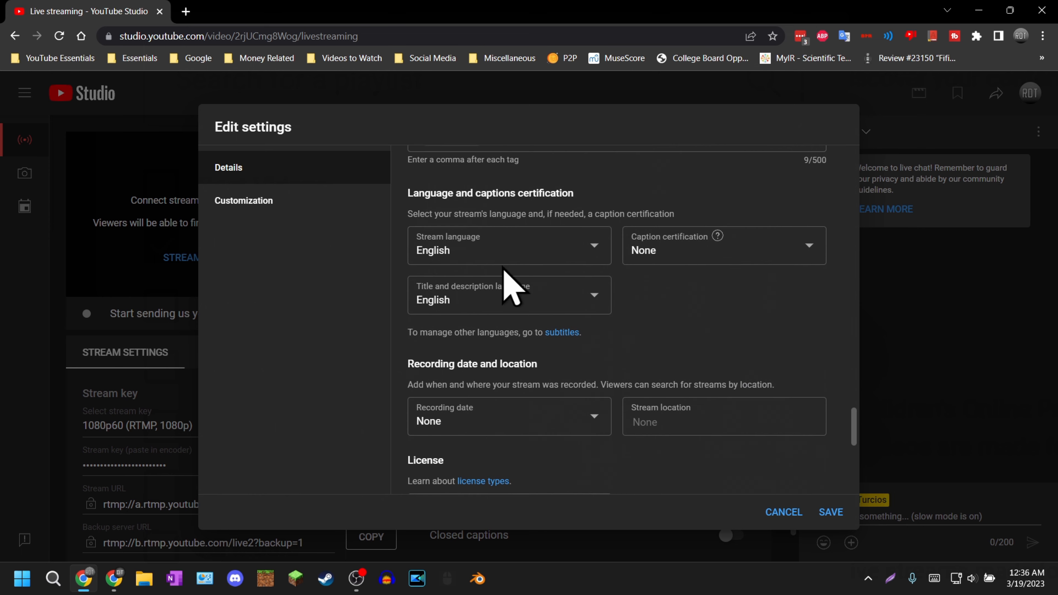
scroll(762, 375, "down", 3)
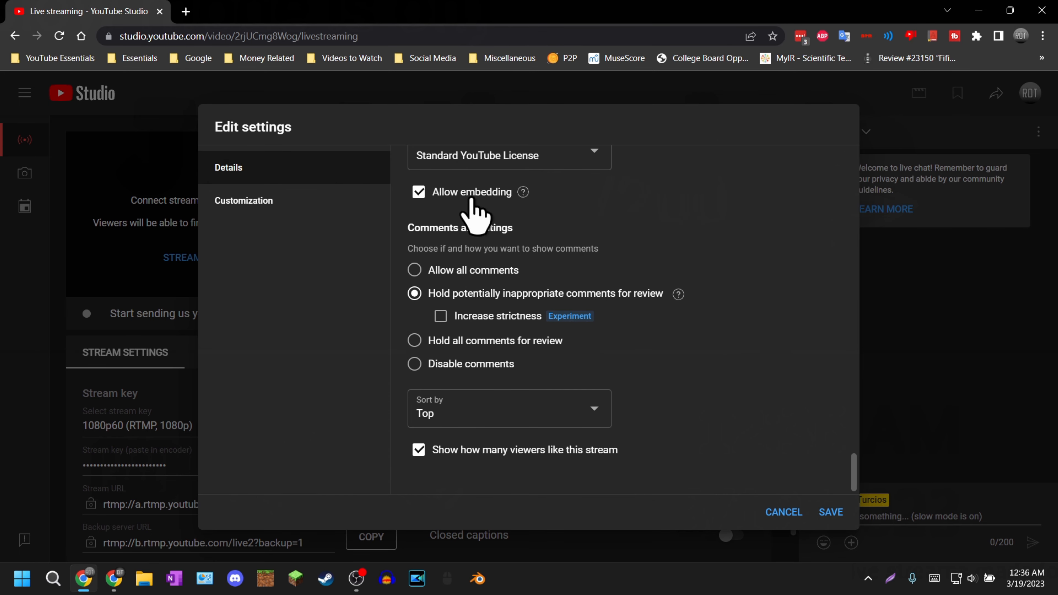
- Review the live chat, participant mode and slow mode customization options and save the stream's edited settings
left_click(264, 208)
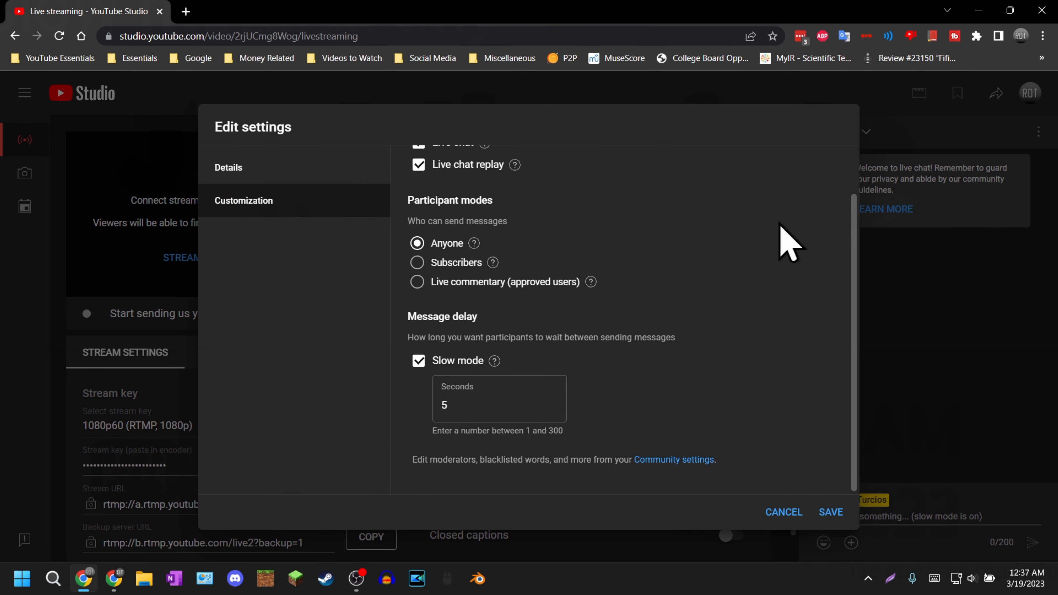
scroll(732, 272, "up", 1)
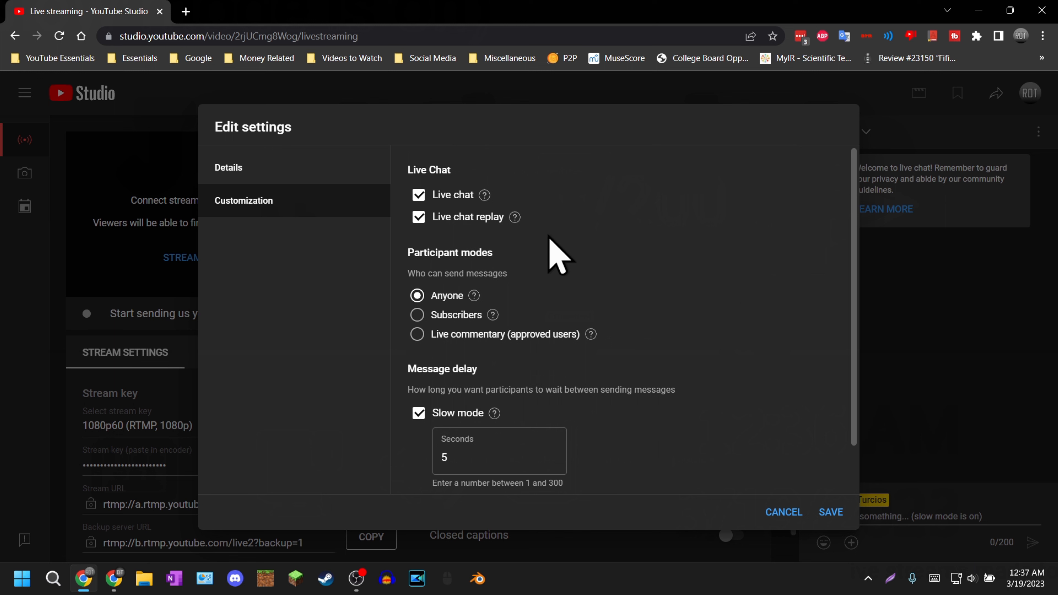
scroll(637, 247, "down", 1)
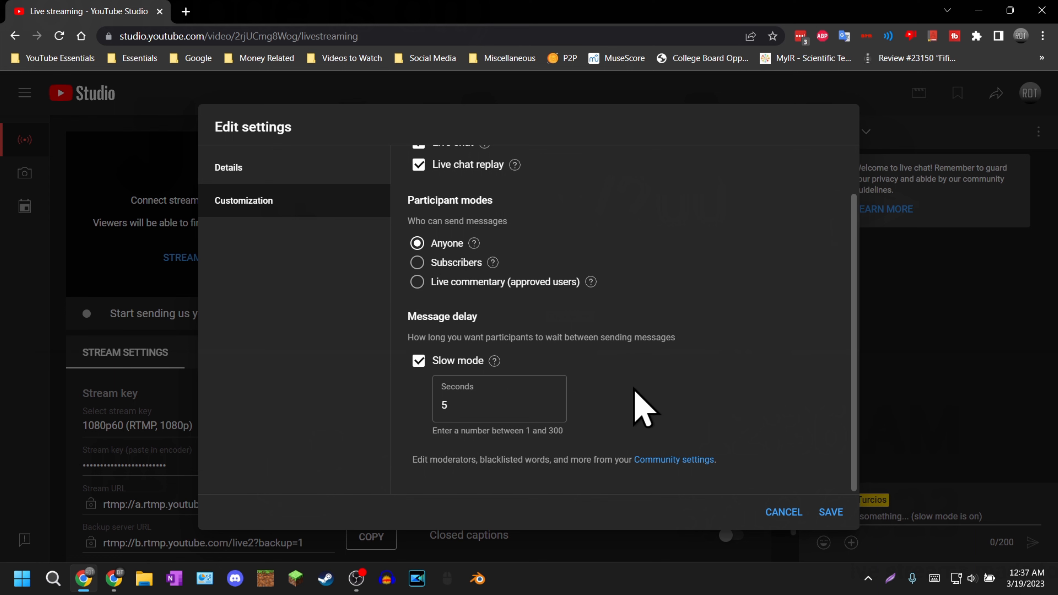
left_click(831, 512)
- Toggle the timestamps in the live chat
left_click(1036, 131)
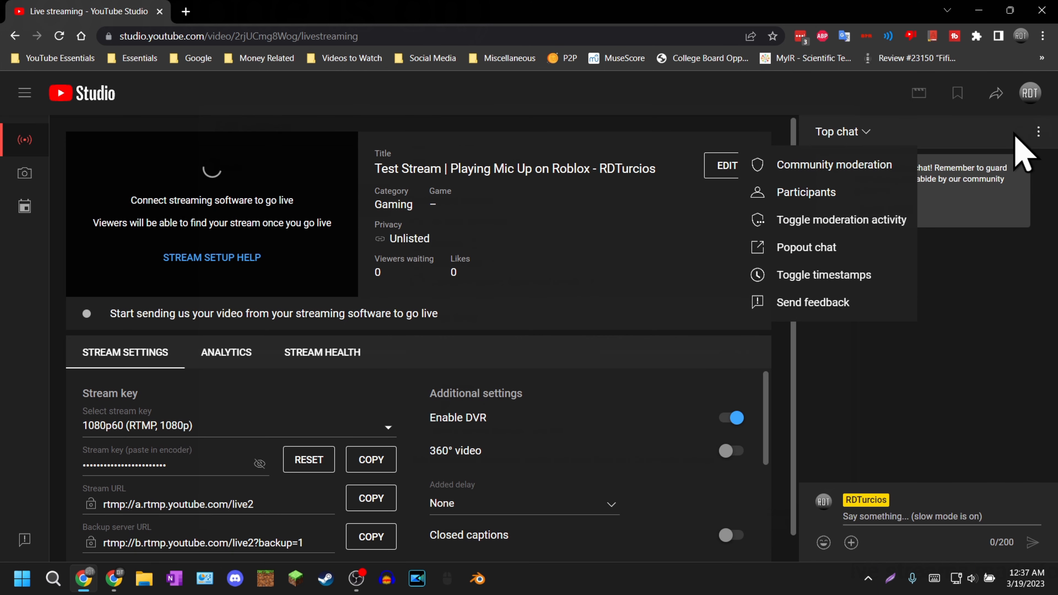
left_click(804, 283)
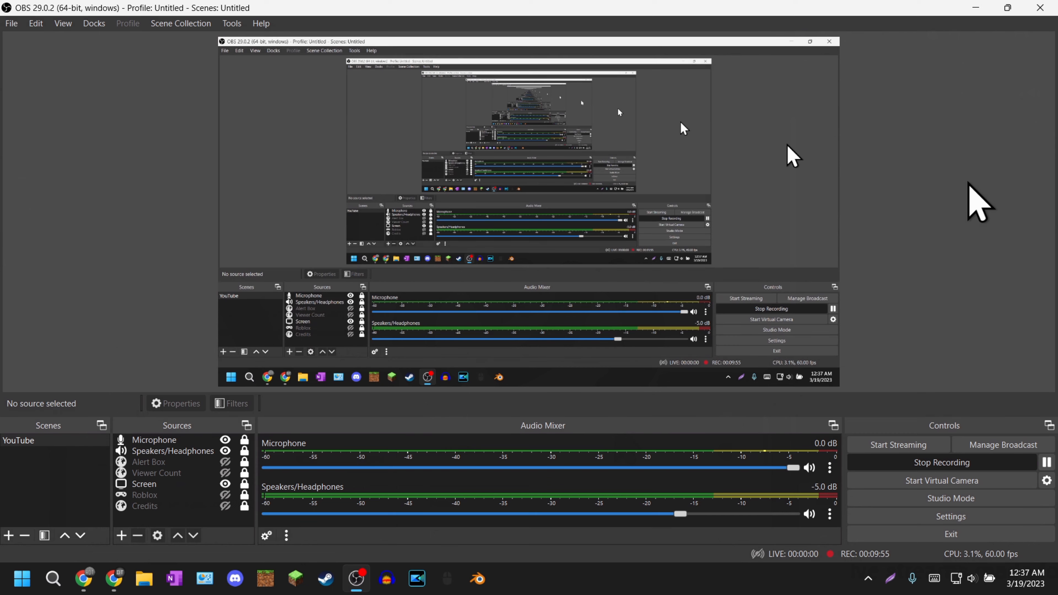
- In OBS, select the existing broadcast "Test Stream | Playing Mic Up on Roblox" without starting the stream
left_click(980, 445)
left_click(359, 43)
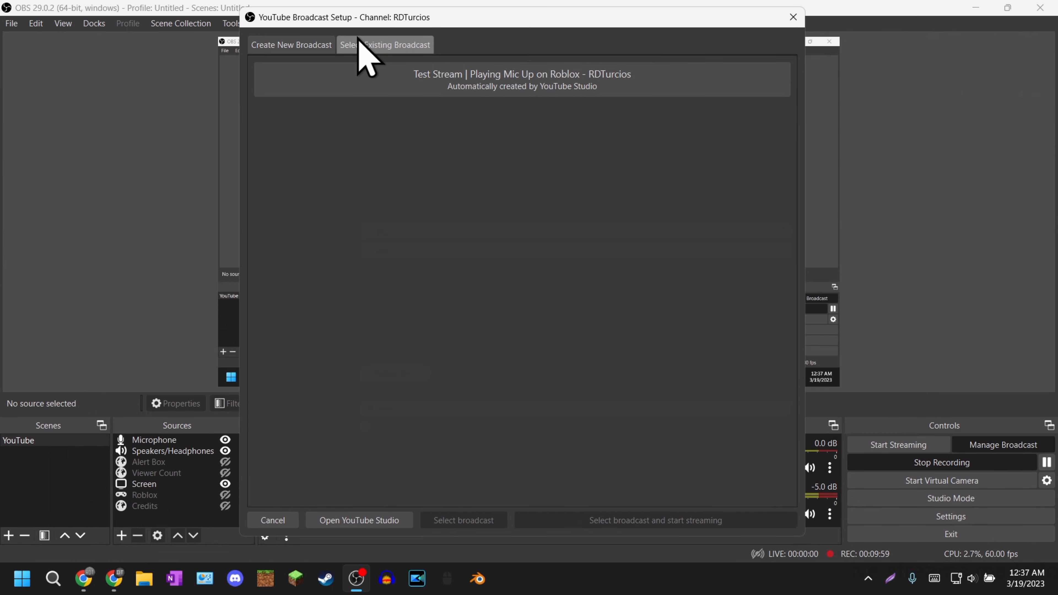
left_click(569, 82)
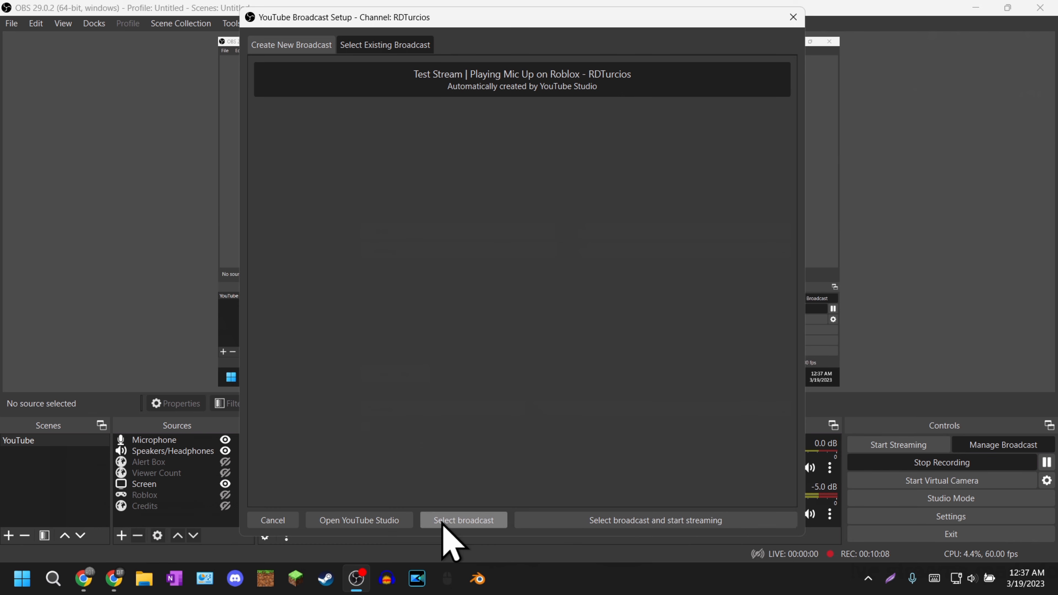
left_click(452, 522)
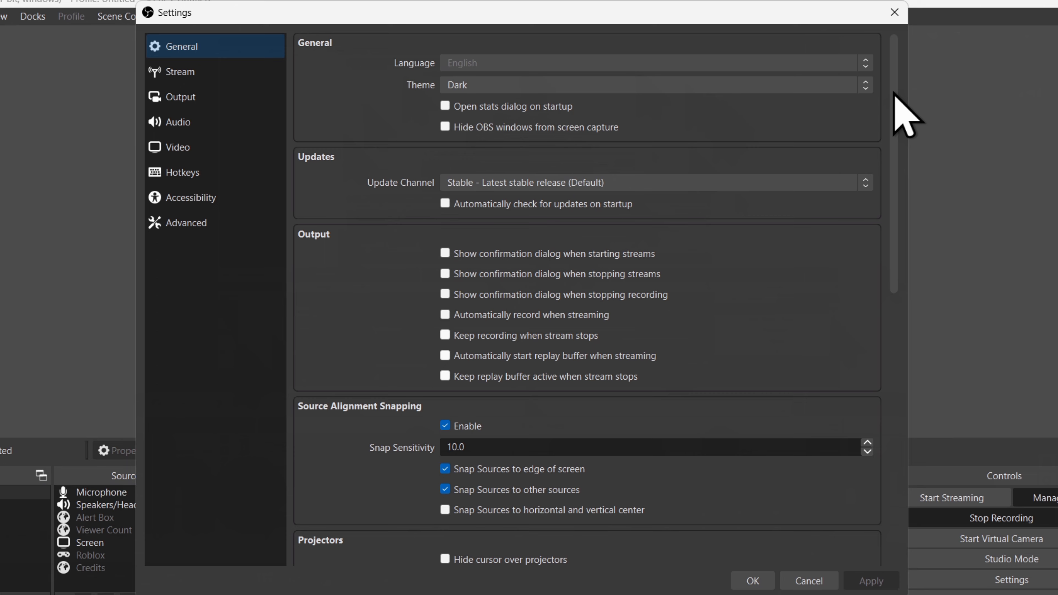
- Review the OBS general and stream settings and the output settings for streaming, recording, audio tracks and replay buffer
left_click_drag(894, 92, 880, 380)
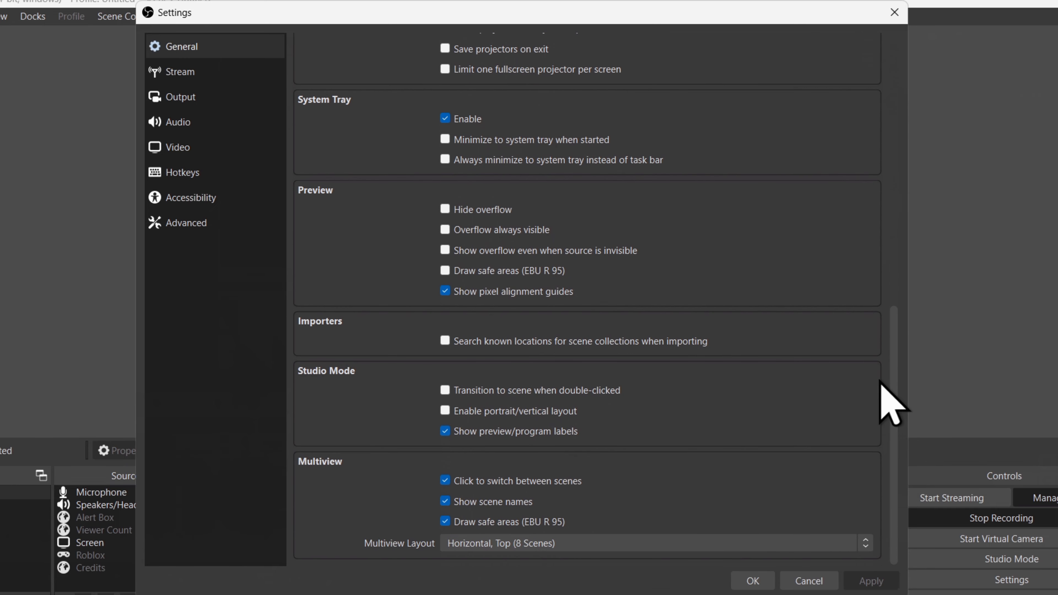
left_click(216, 74)
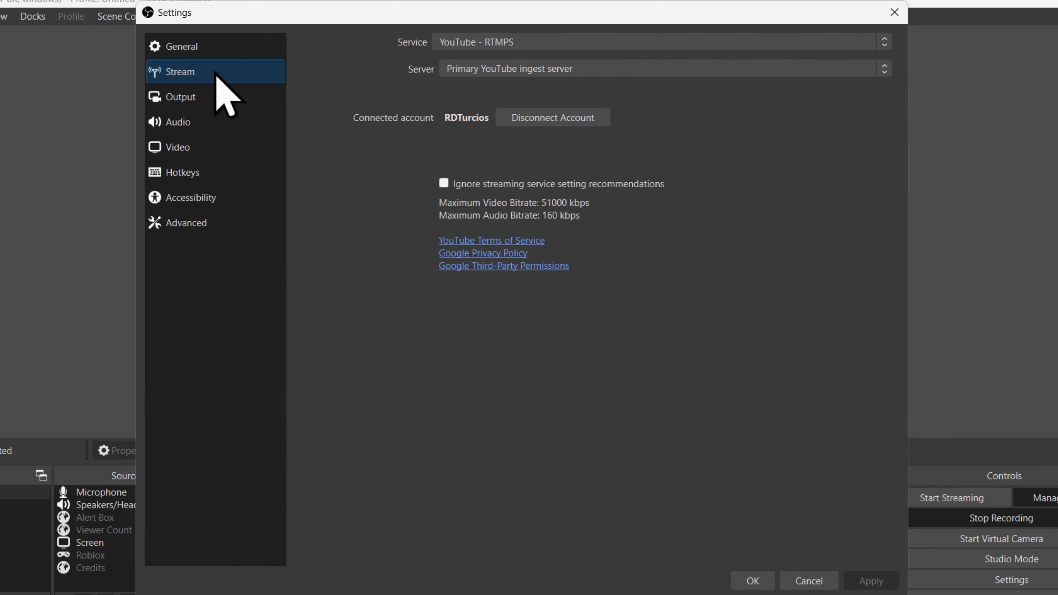
left_click(205, 102)
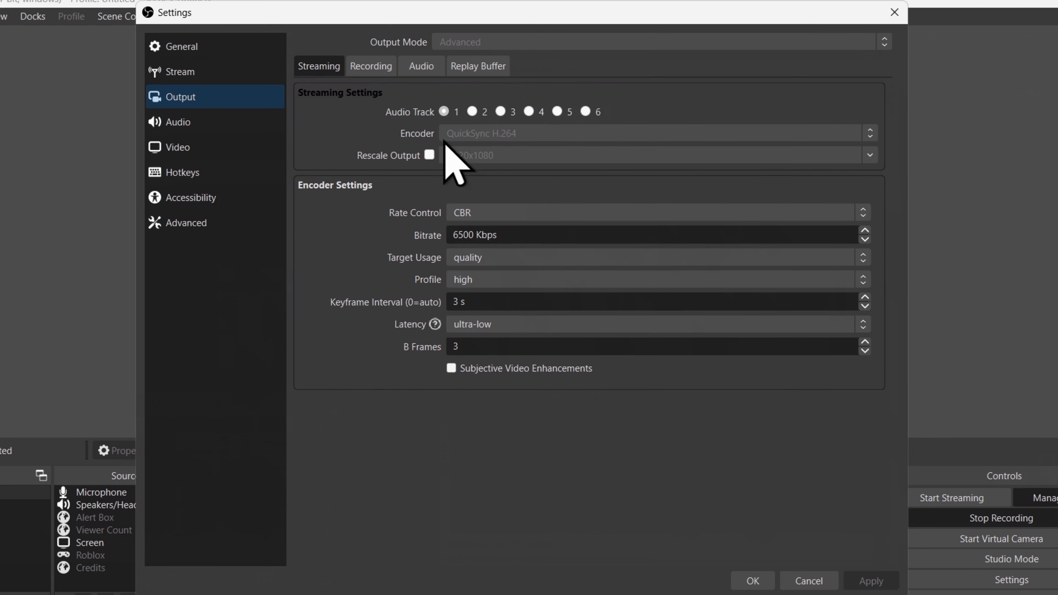
left_click(368, 69)
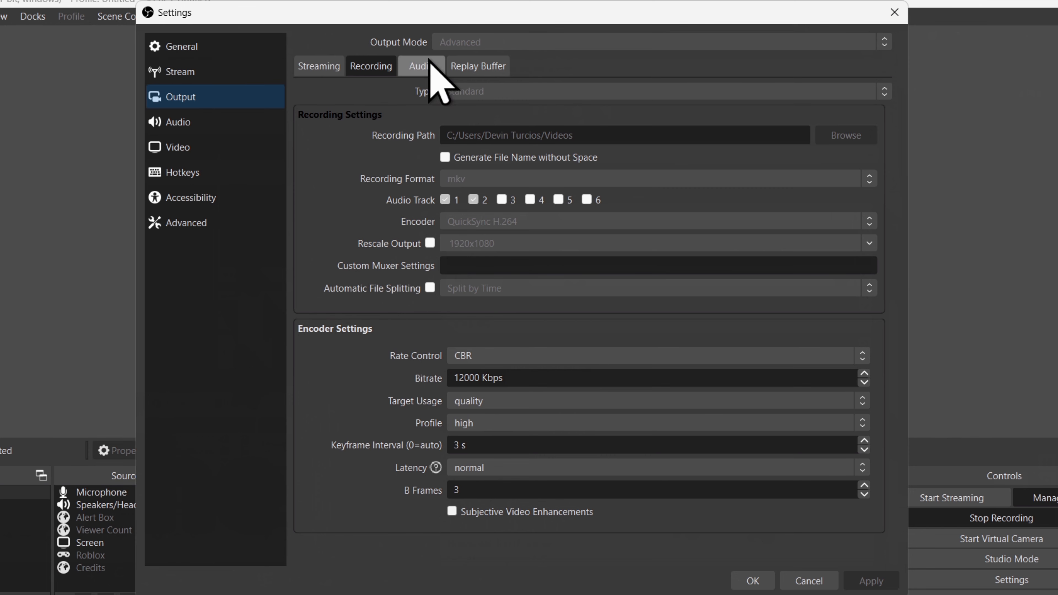
left_click(421, 66)
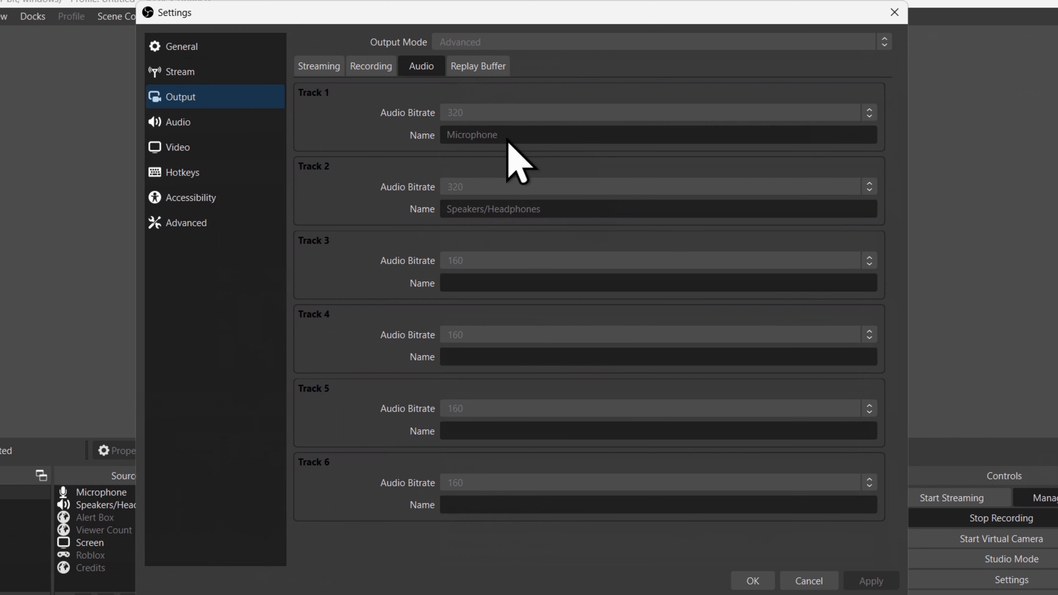
left_click(492, 69)
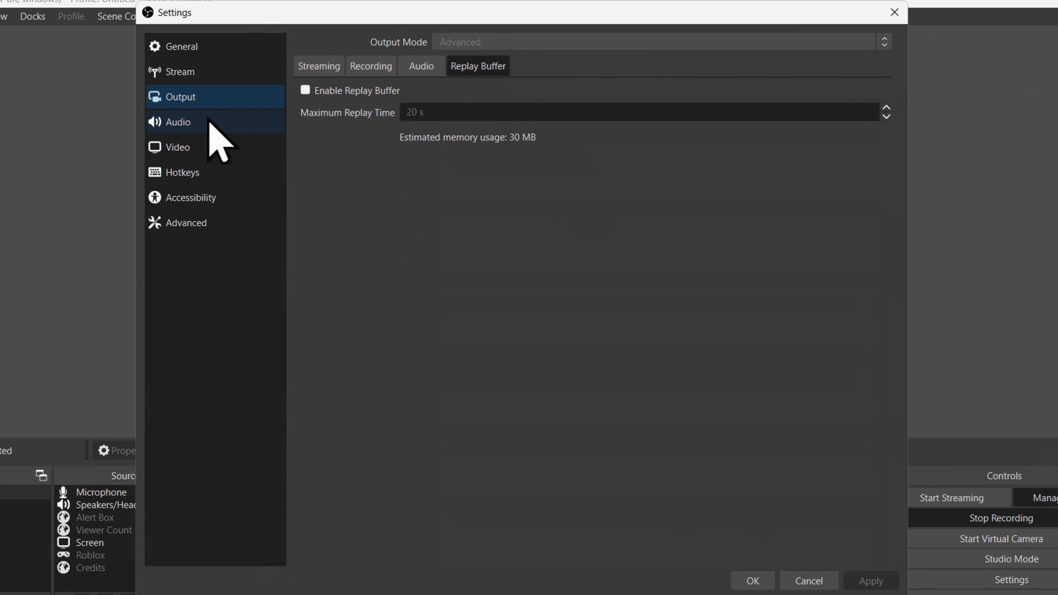
- Review the audio settings, including the global audio devices, meters and available monitoring devices, keeping the Default monitoring device
left_click(214, 137)
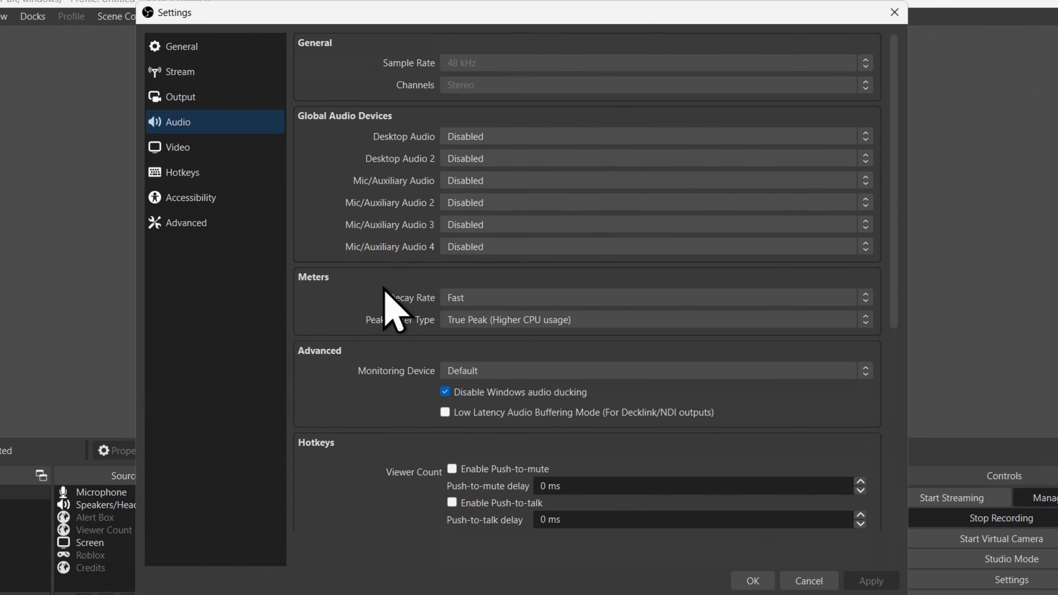
scroll(381, 317, "down", 3)
left_click(492, 261)
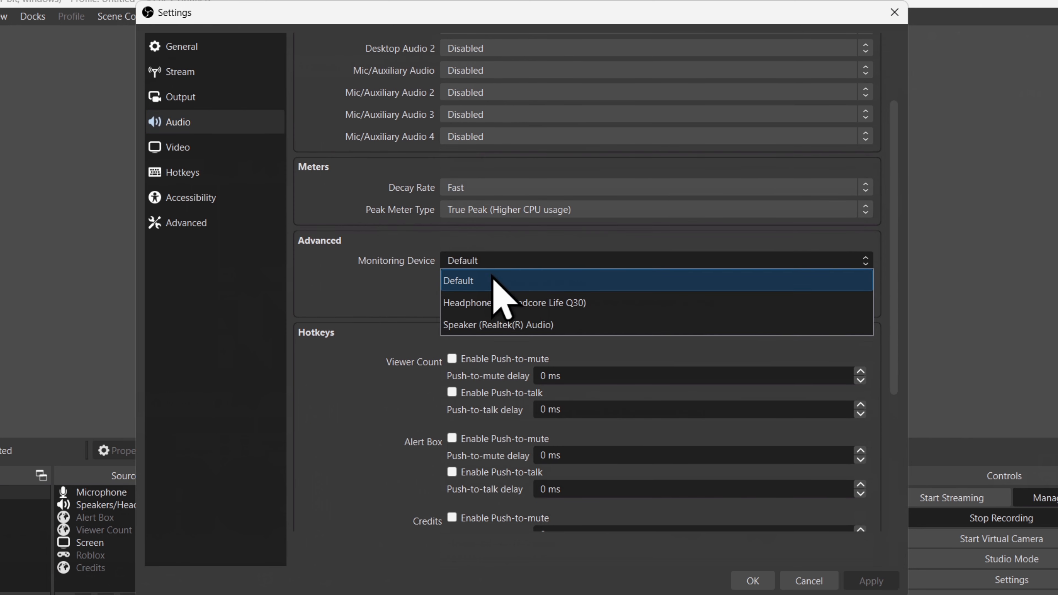
left_click(525, 260)
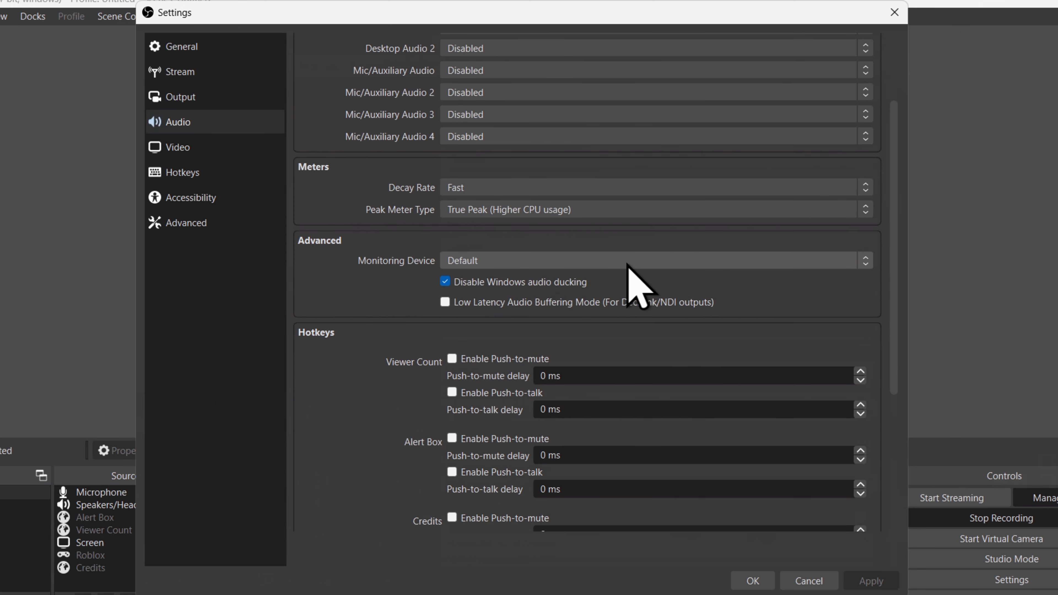
scroll(479, 350, "up", 3)
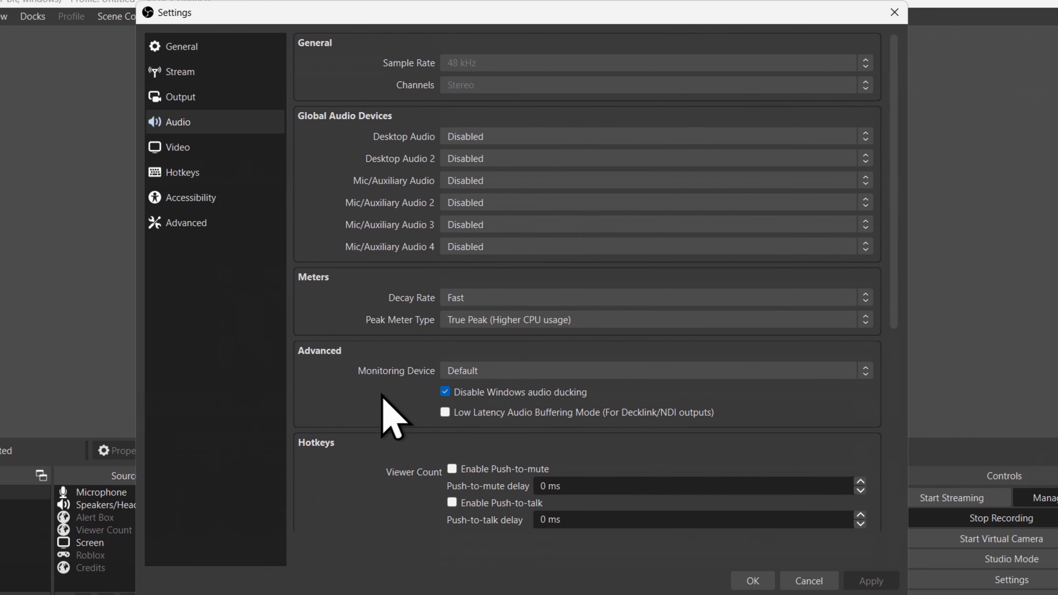
- Review the video resolution and frame rate, the assigned recording hotkeys and the accessibility color settings
left_click(252, 154)
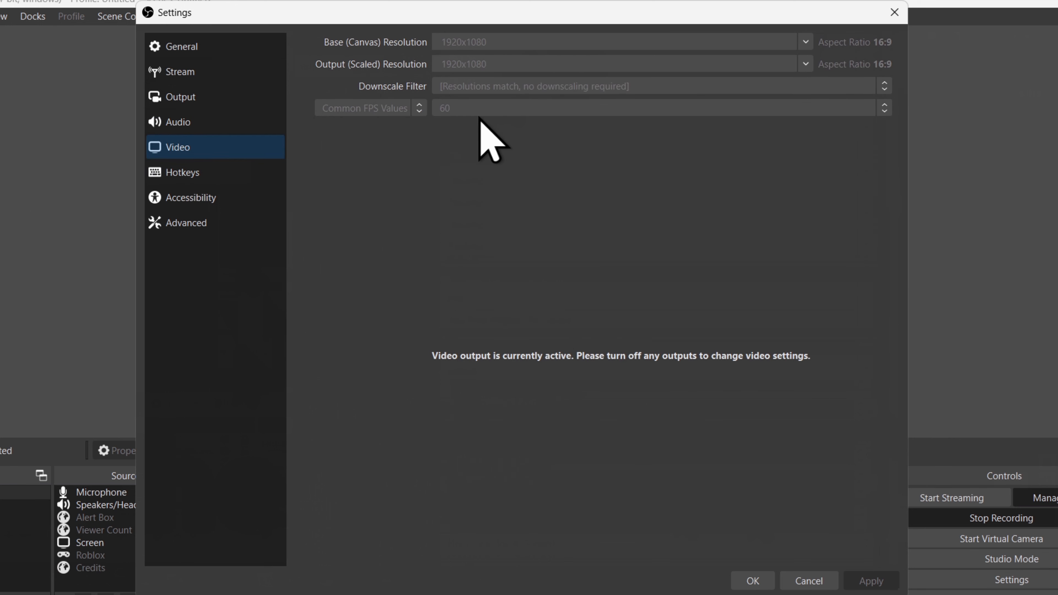
left_click(260, 172)
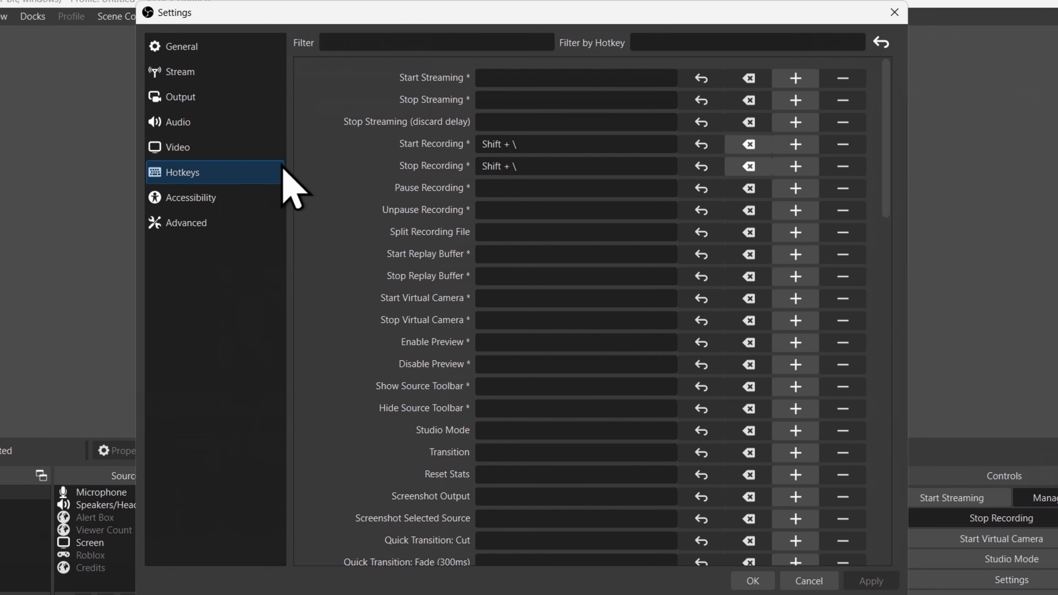
scroll(420, 161, "down", 20)
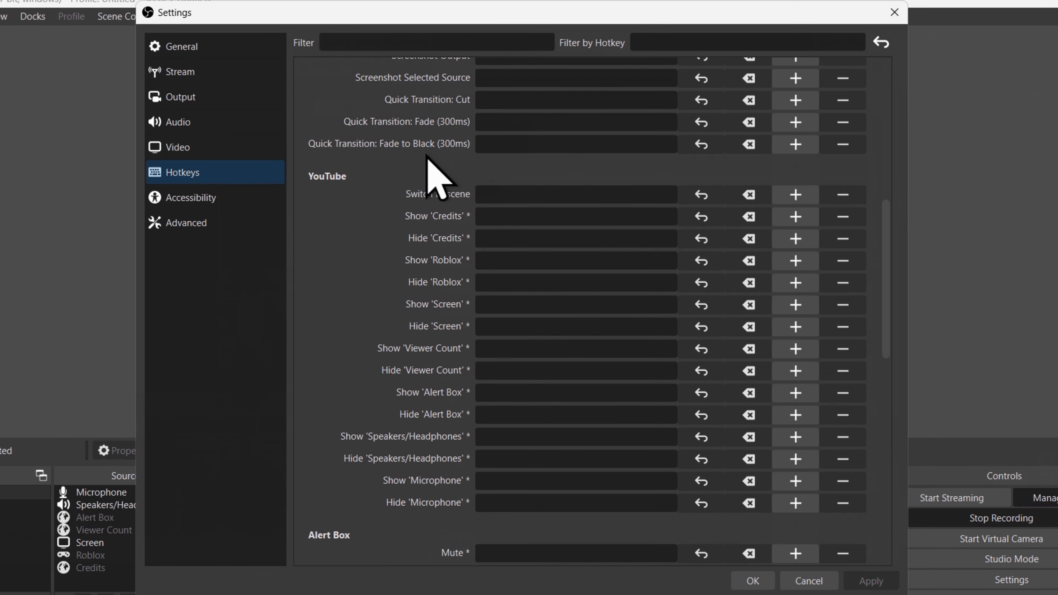
scroll(406, 192, "down", 3)
scroll(406, 192, "up", 20)
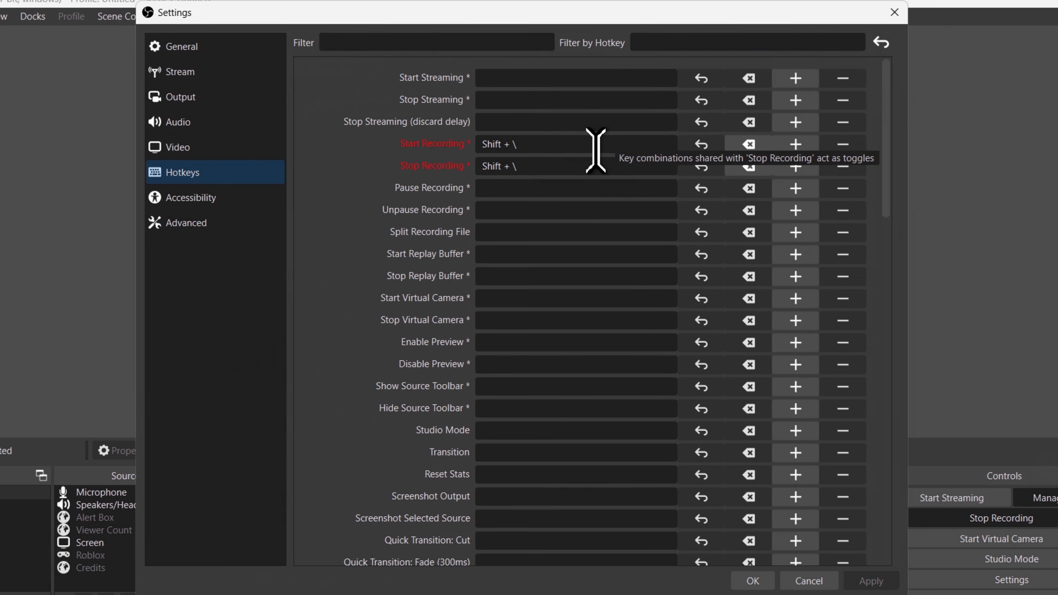
left_click(188, 198)
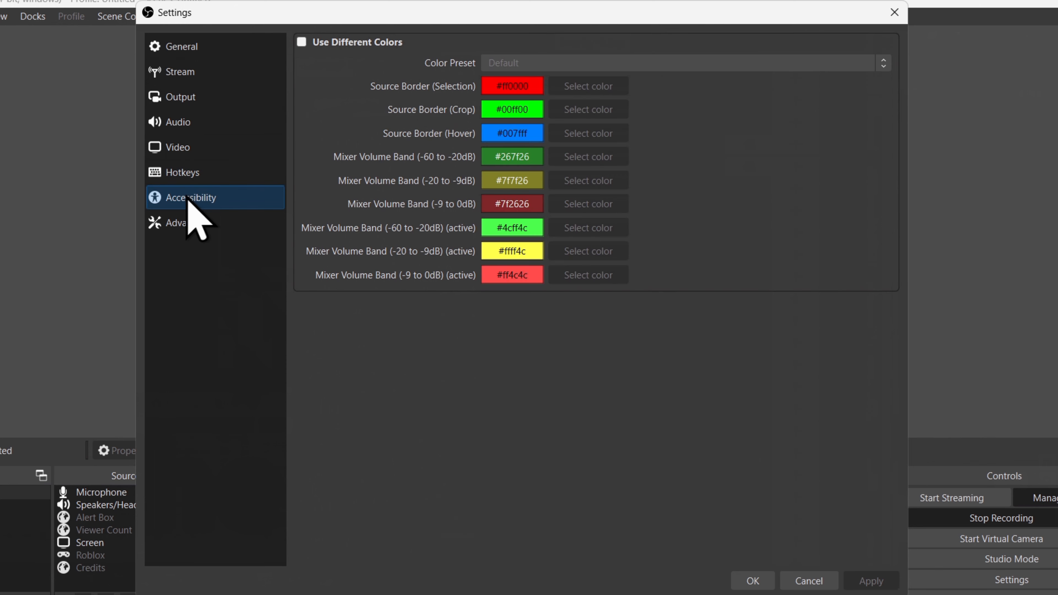
- Review the advanced settings, including process priority, recording, stream delay, reconnect and network options, keeping Above Normal priority, and close the settings
left_click(199, 223)
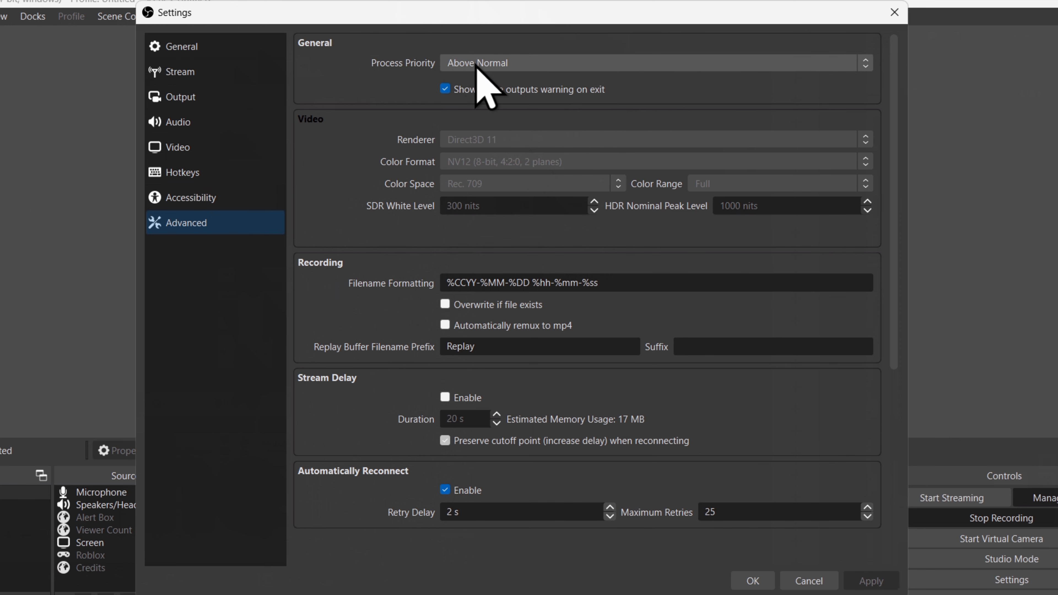
left_click(536, 63)
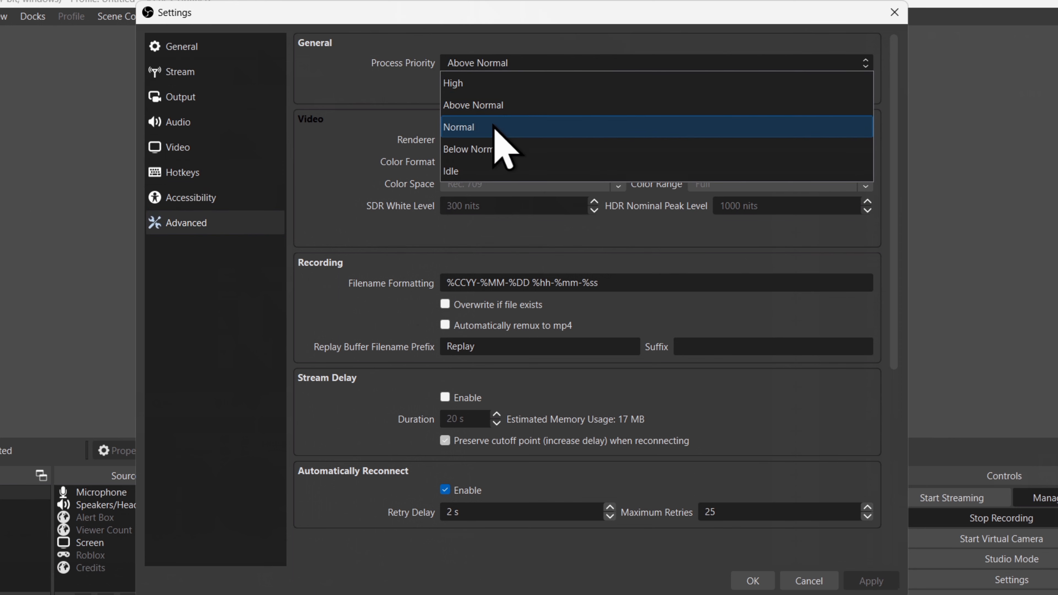
left_click(496, 63)
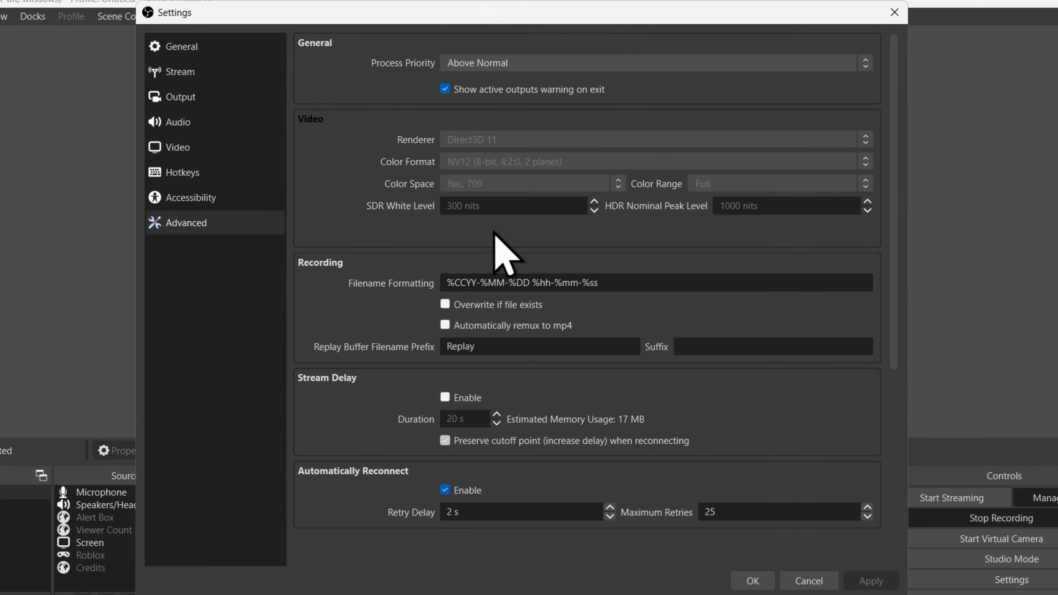
left_click_drag(893, 160, 888, 340)
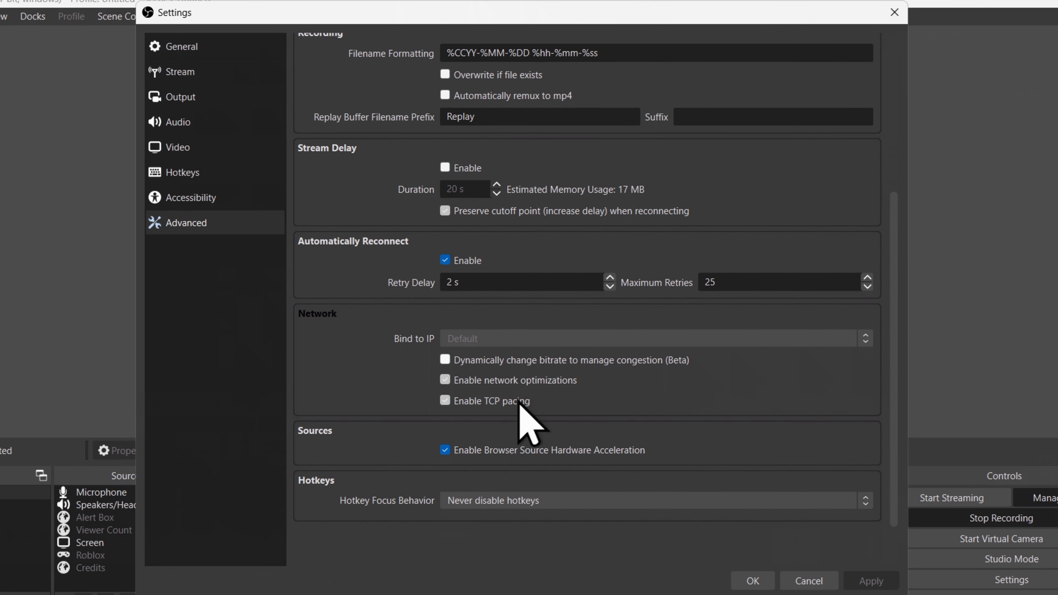
left_click(753, 582)
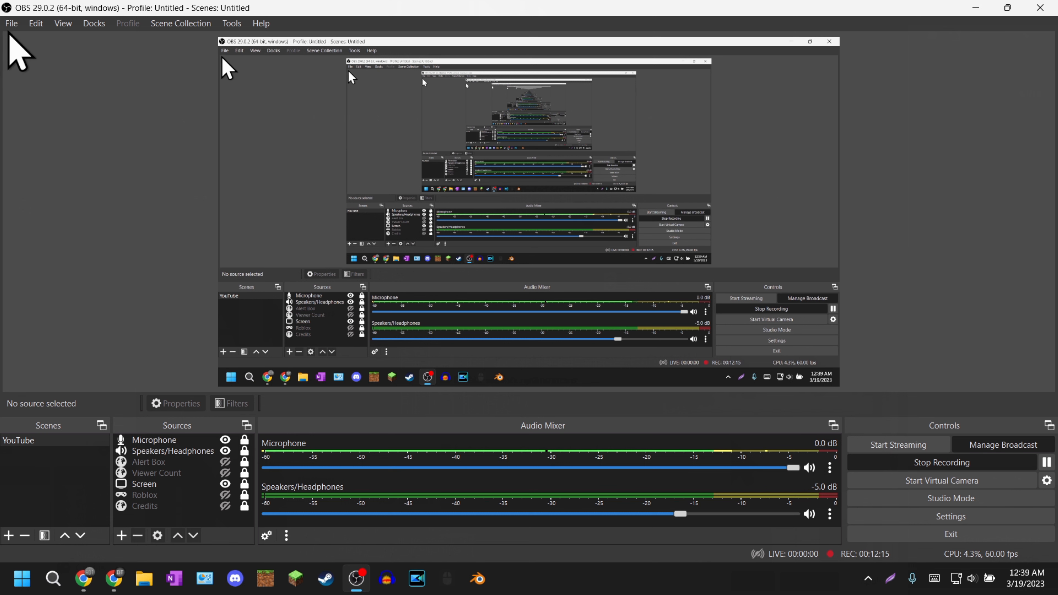
left_click(13, 26)
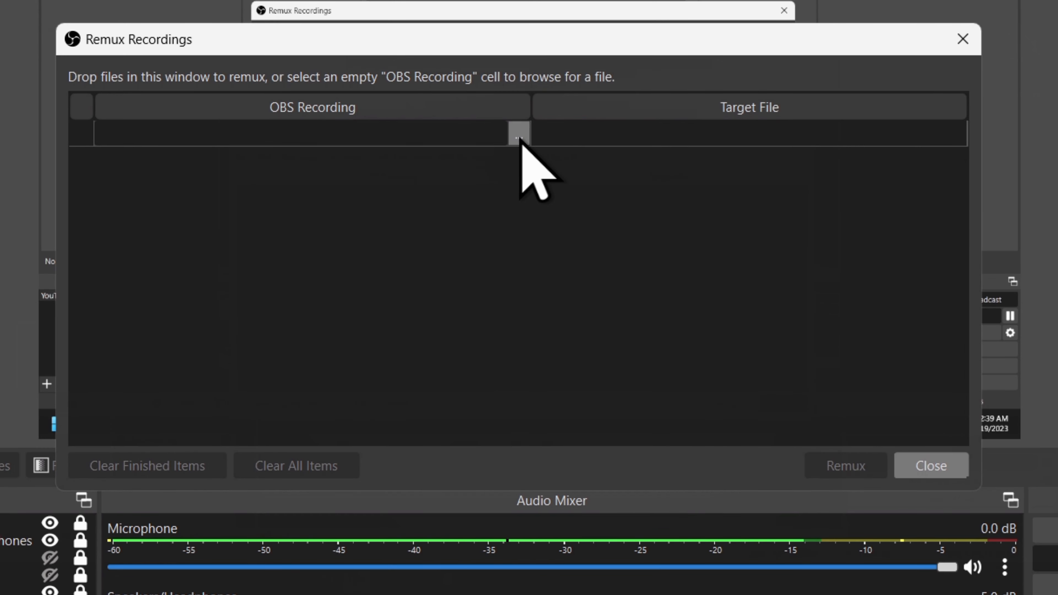
left_click(519, 134)
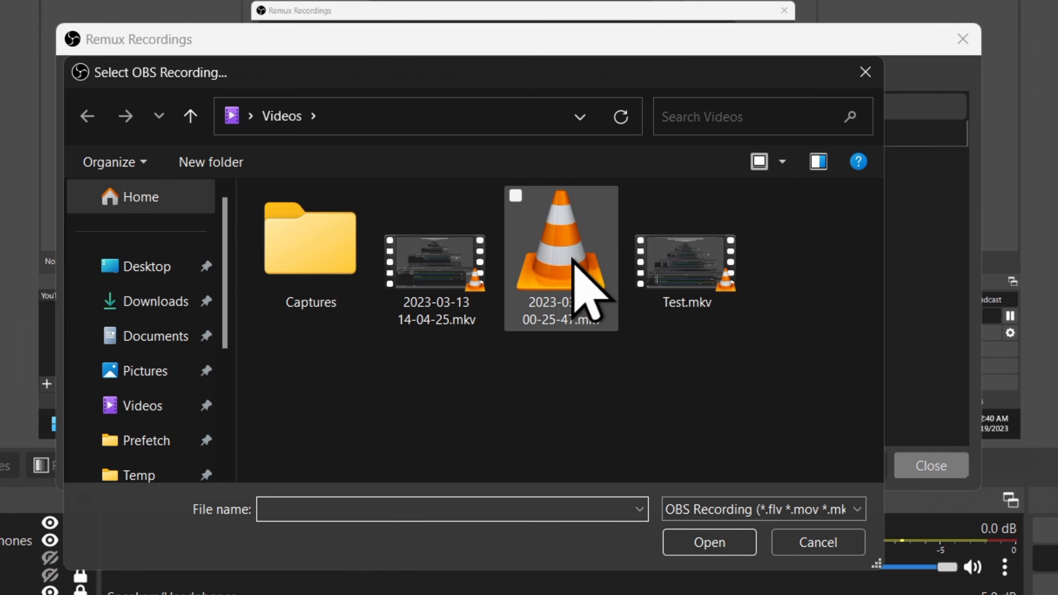
double_click(563, 256)
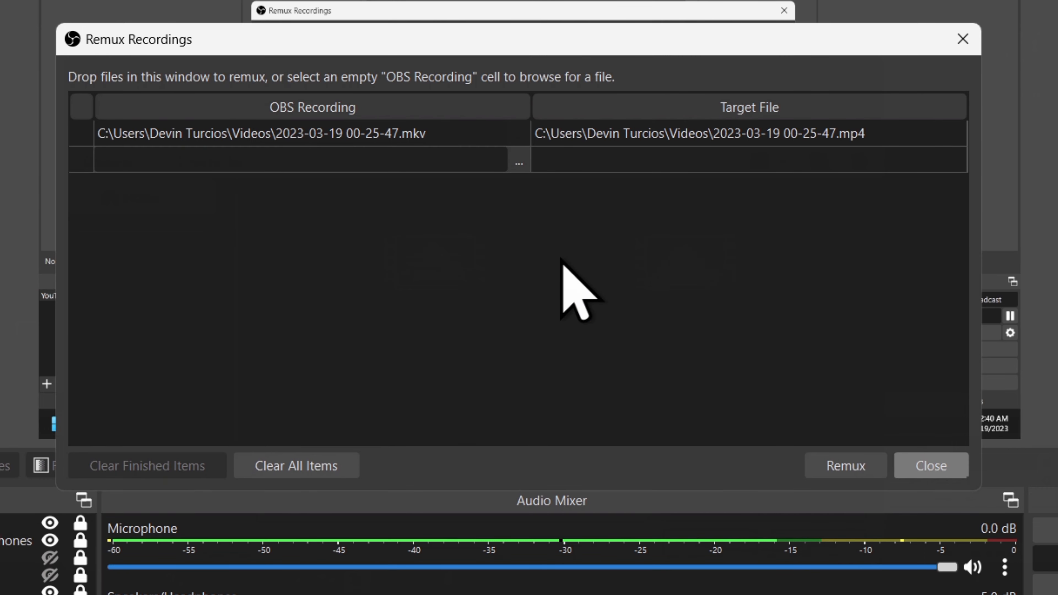
left_click(844, 464)
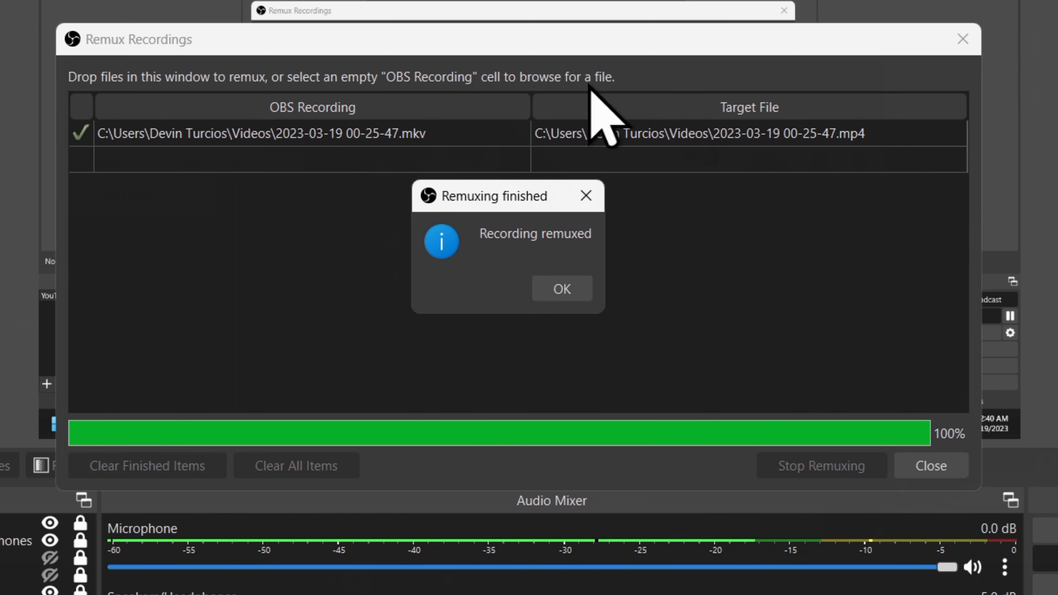
left_click(560, 290)
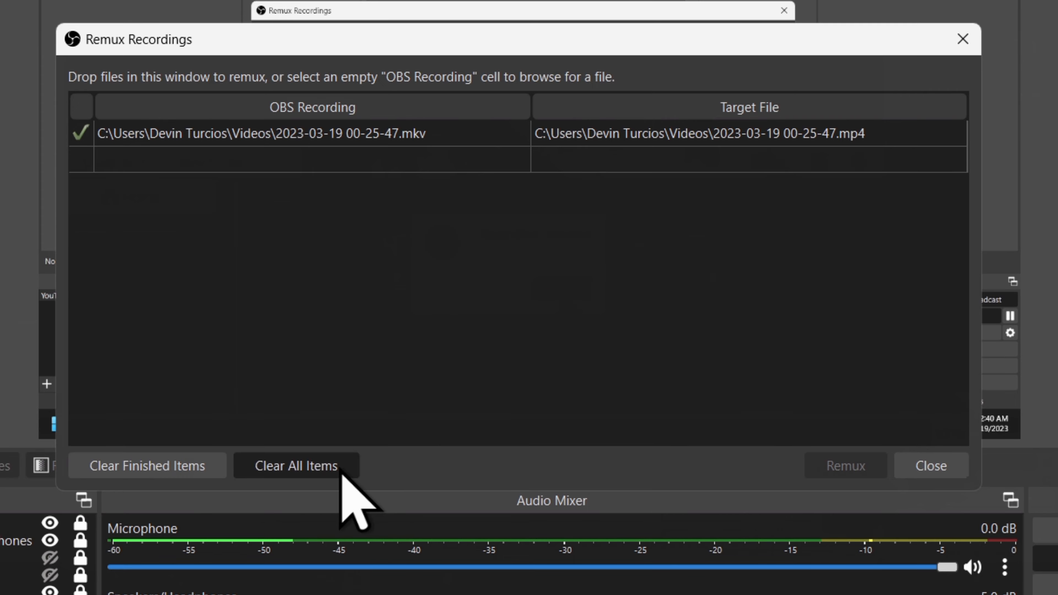
left_click(341, 469)
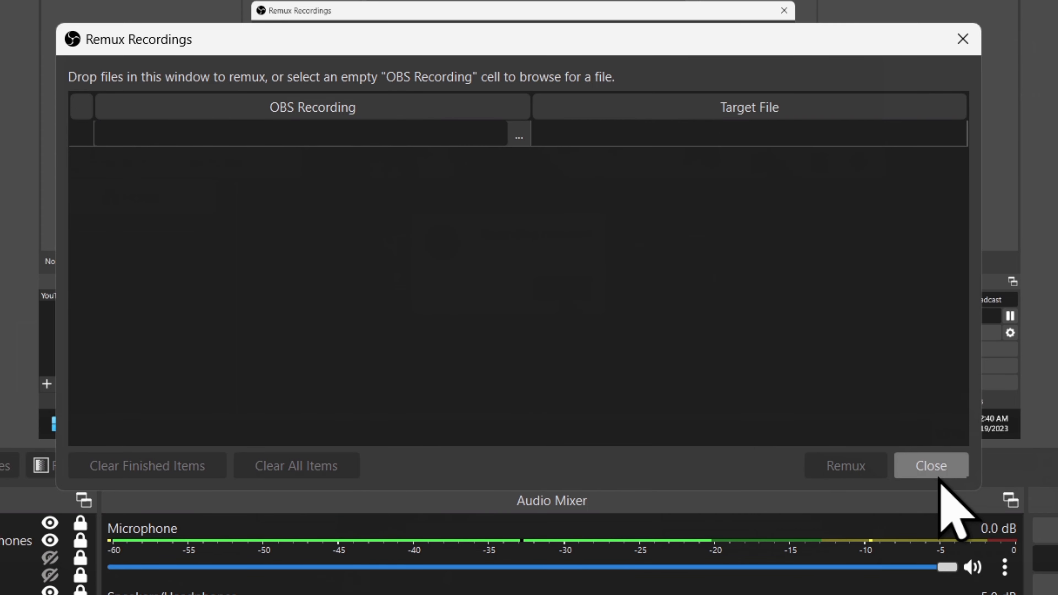
left_click(934, 469)
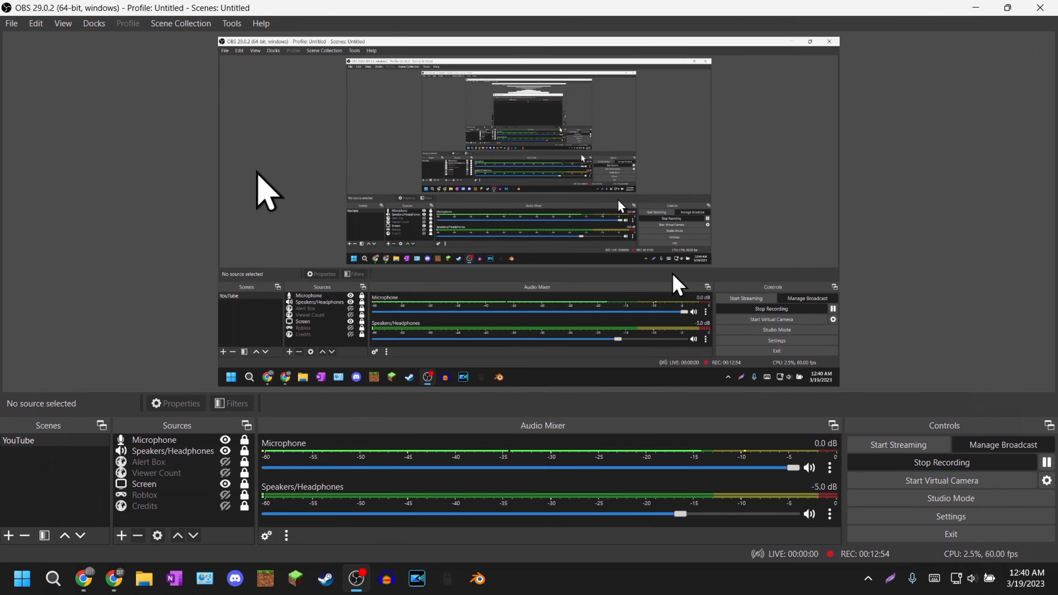
left_click(11, 23)
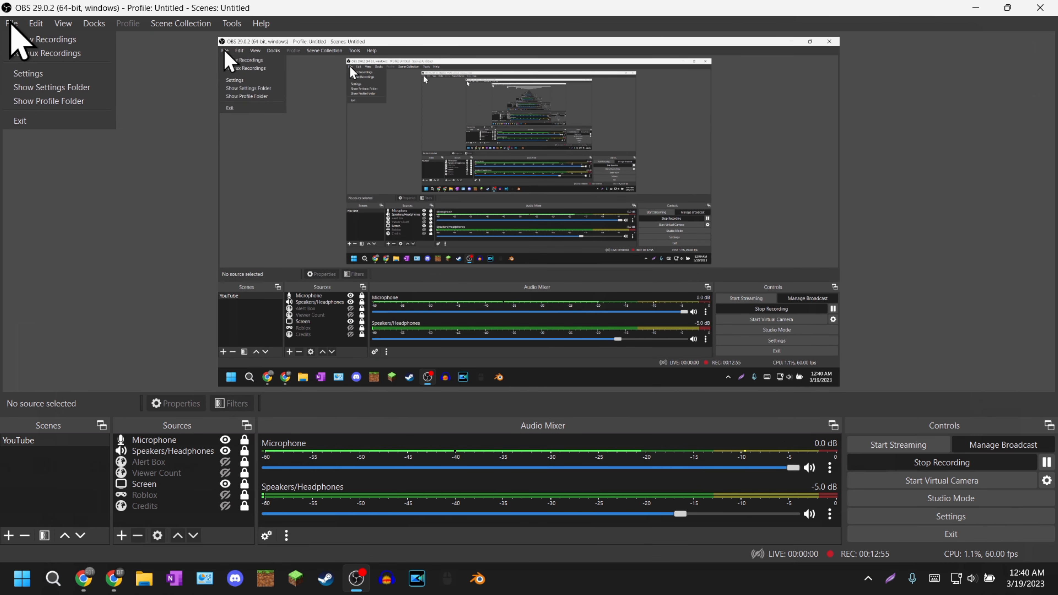
left_click(12, 39)
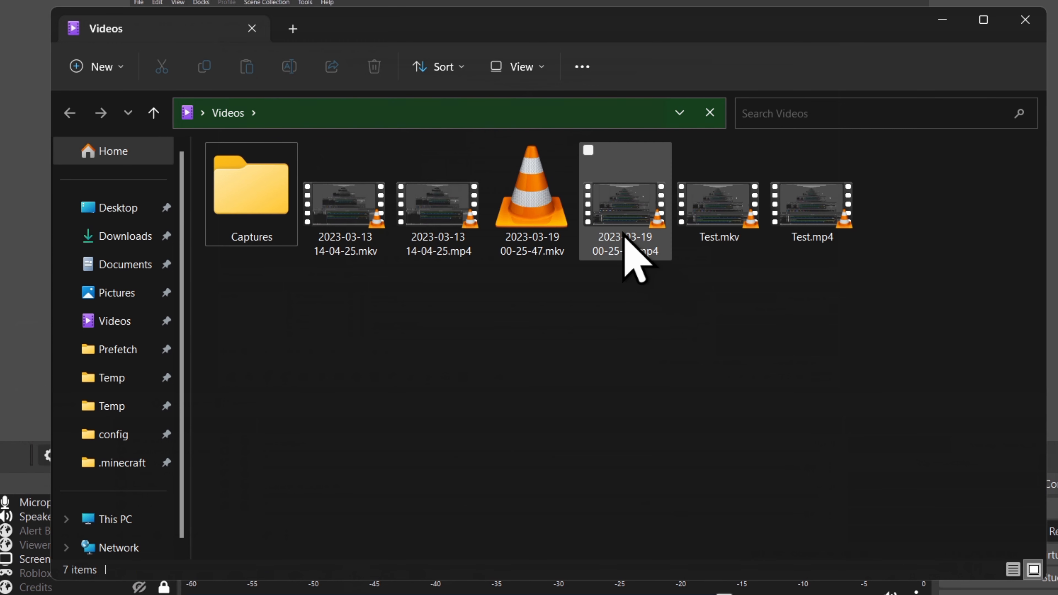
left_click(617, 236)
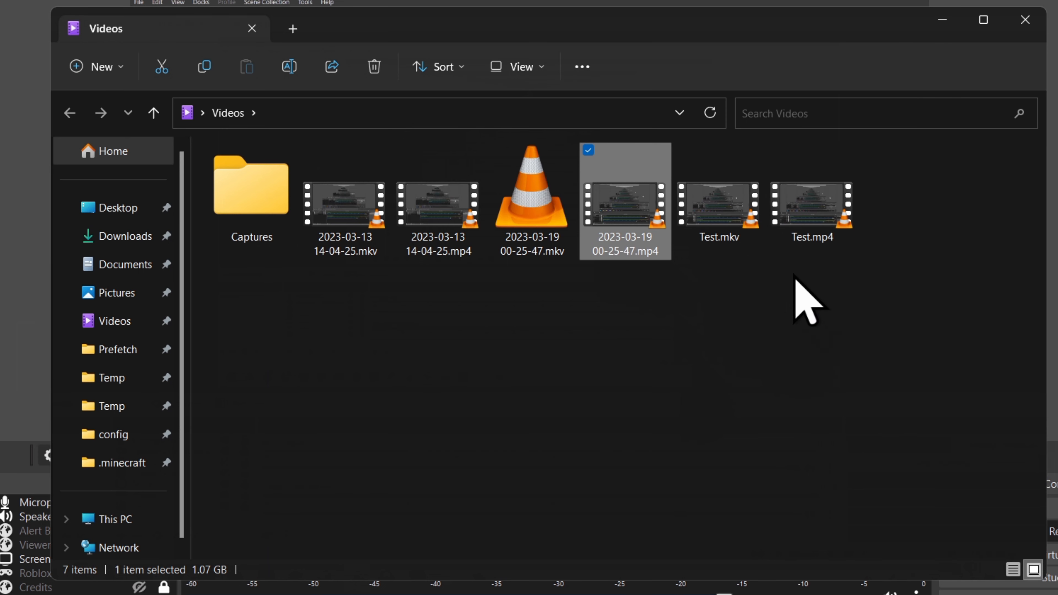
left_click(627, 311)
left_click(596, 229)
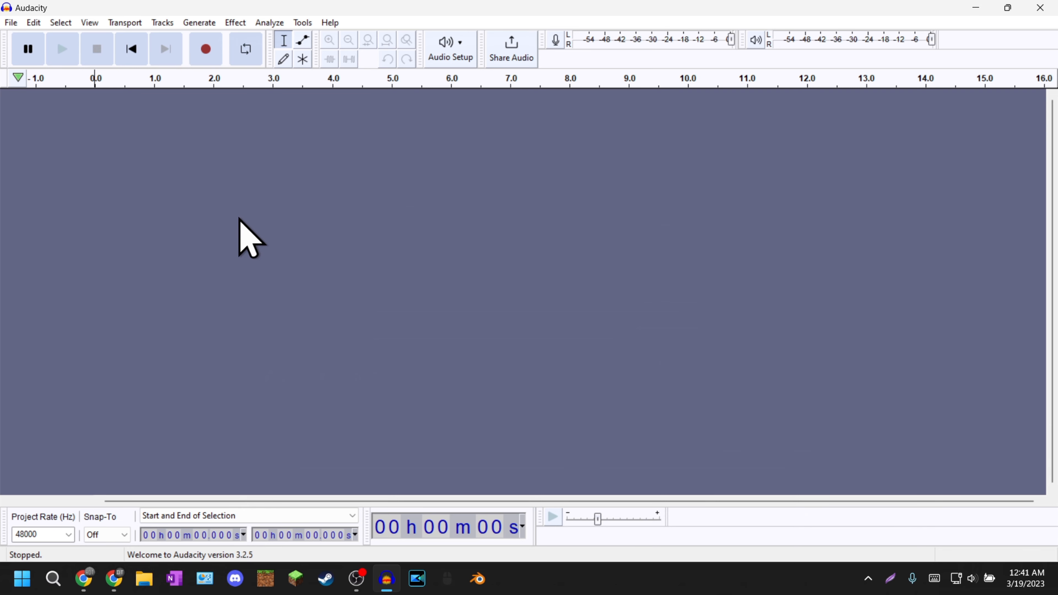
- In Audacity, open Test.mp4 from the Videos folder to bring up its audio streams for import
left_click(12, 22)
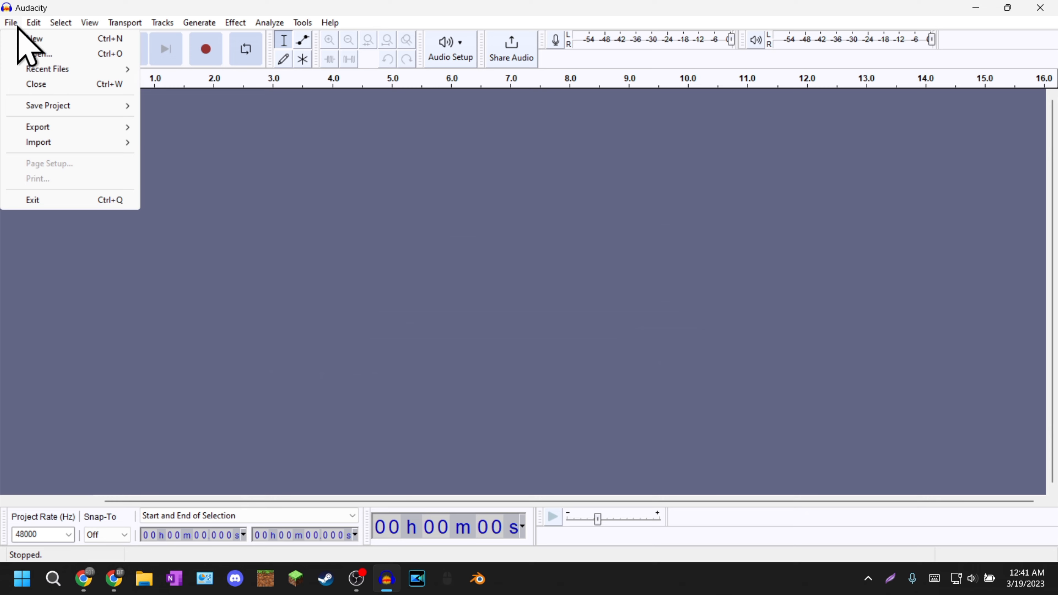
mouse_move(37, 19)
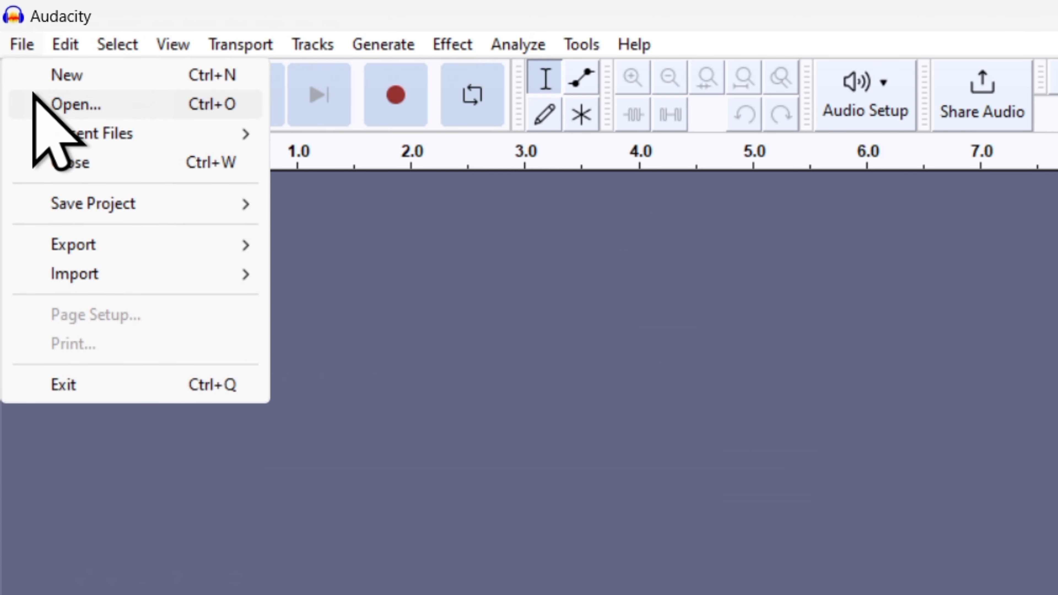
left_click(34, 94)
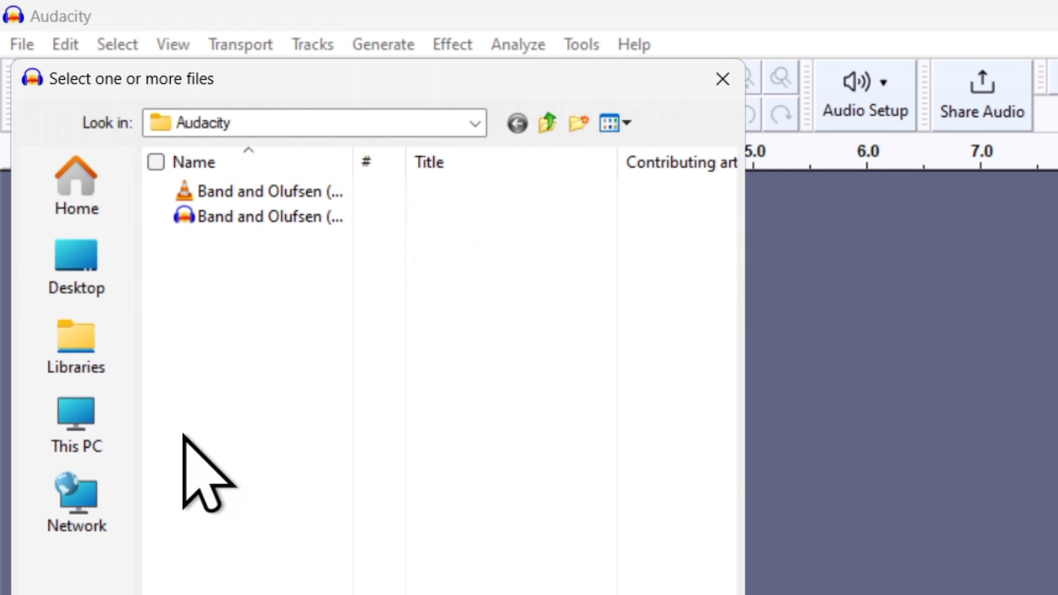
left_click(88, 275)
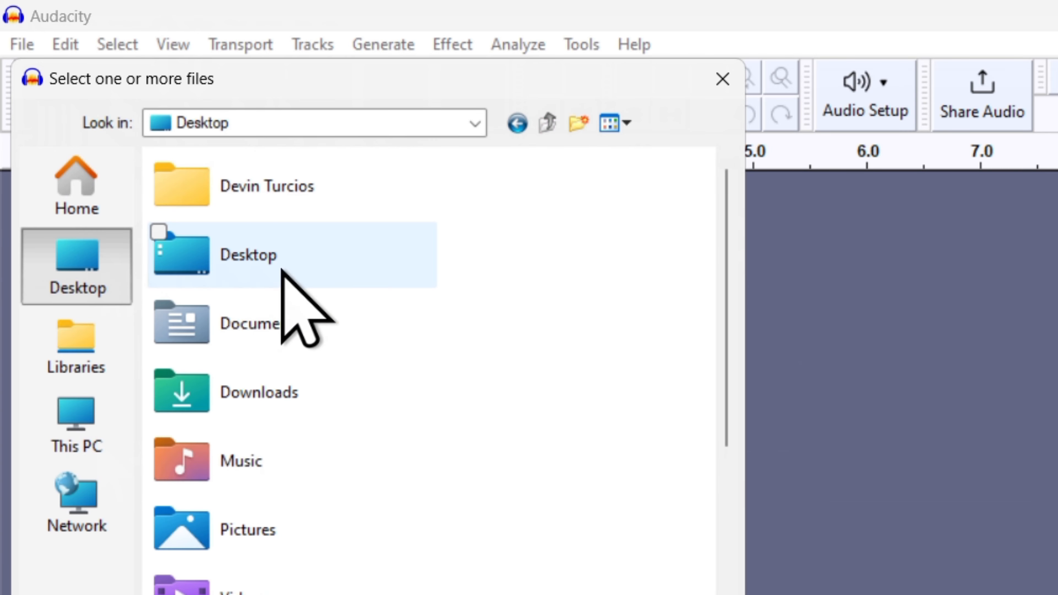
double_click(297, 586)
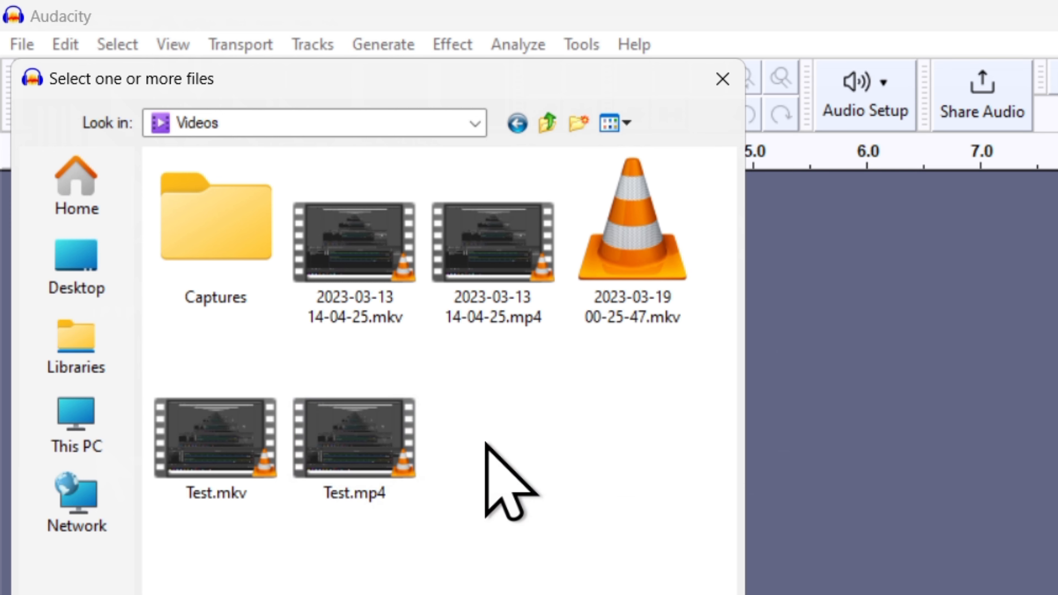
left_click(406, 460)
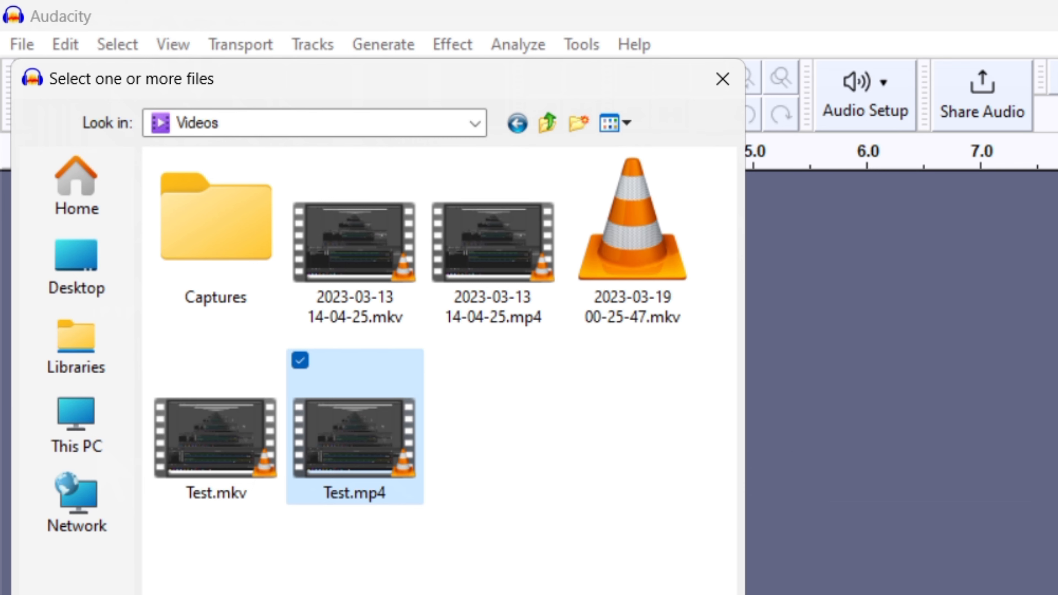
left_click(374, 396)
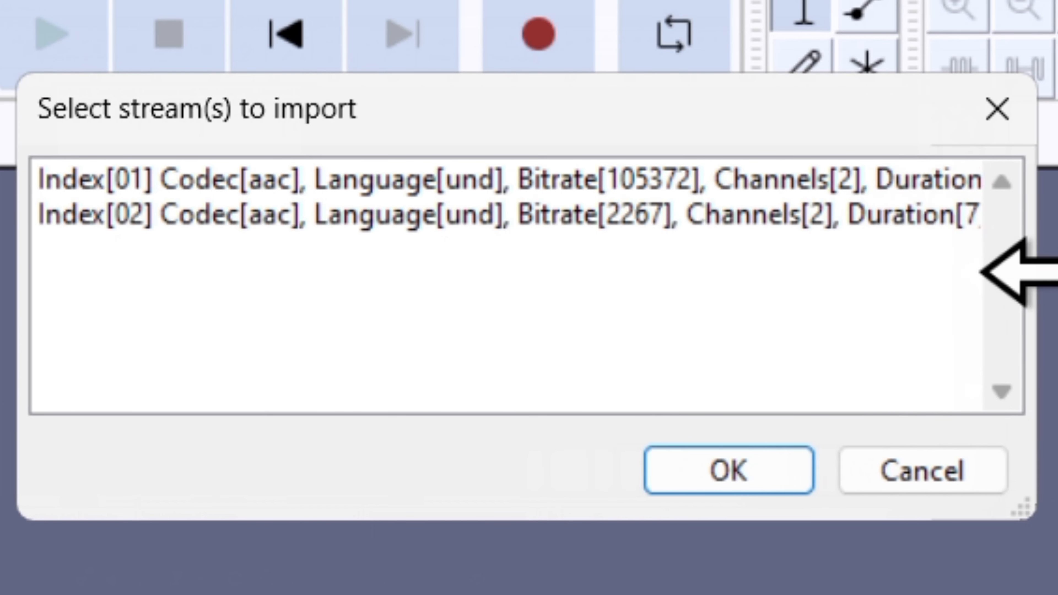
- Switch to OBS and look at the audio options of the Speakers/Headphones source
left_click_drag(1033, 274, 1056, 296)
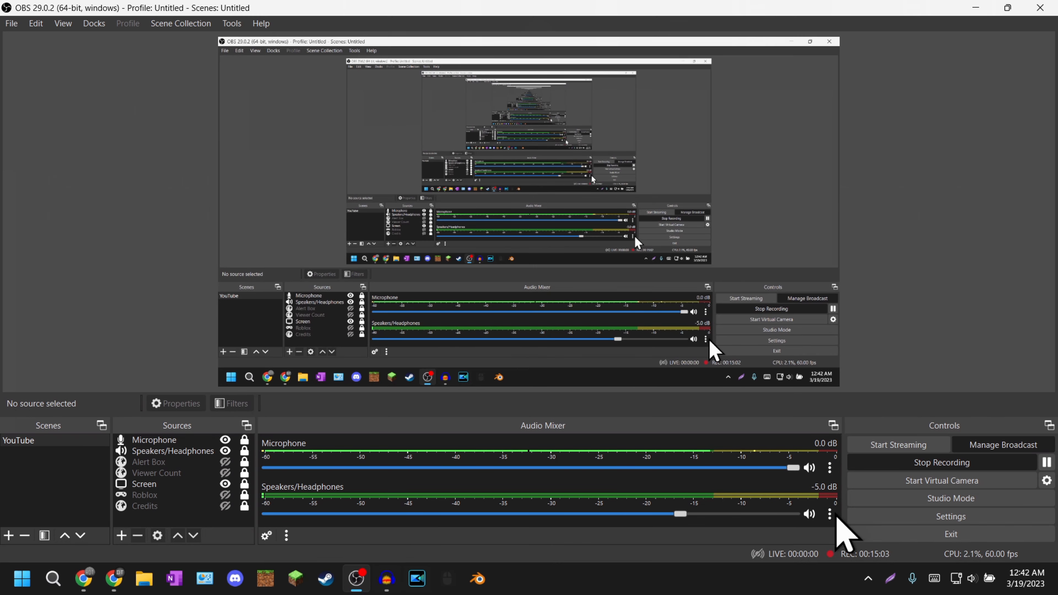
left_click(829, 514)
left_click(848, 502)
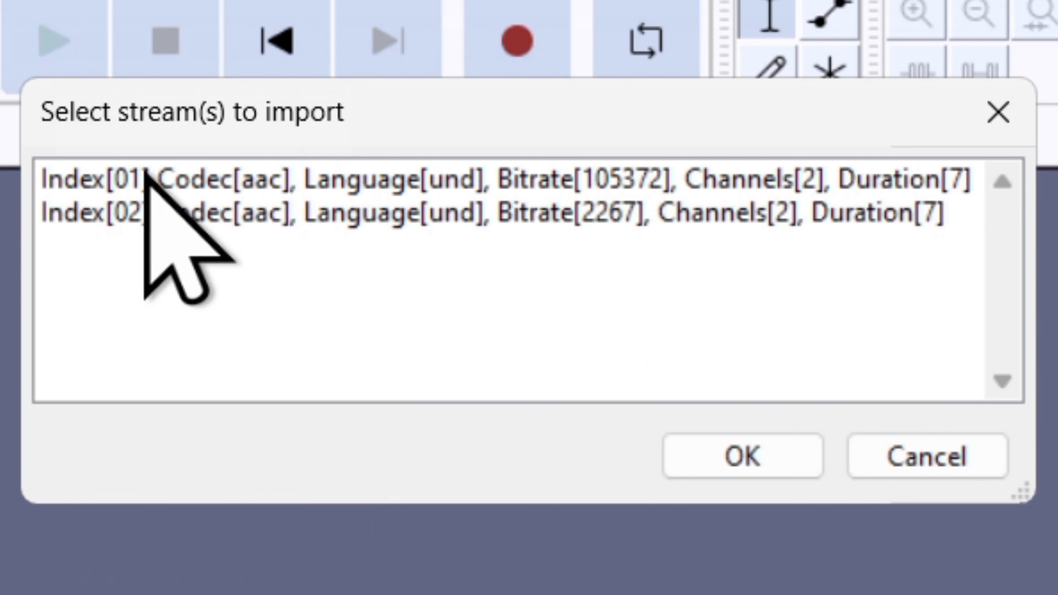
- Back in Audacity, import only the Index[01] audio stream of the Test recording
left_click(91, 90)
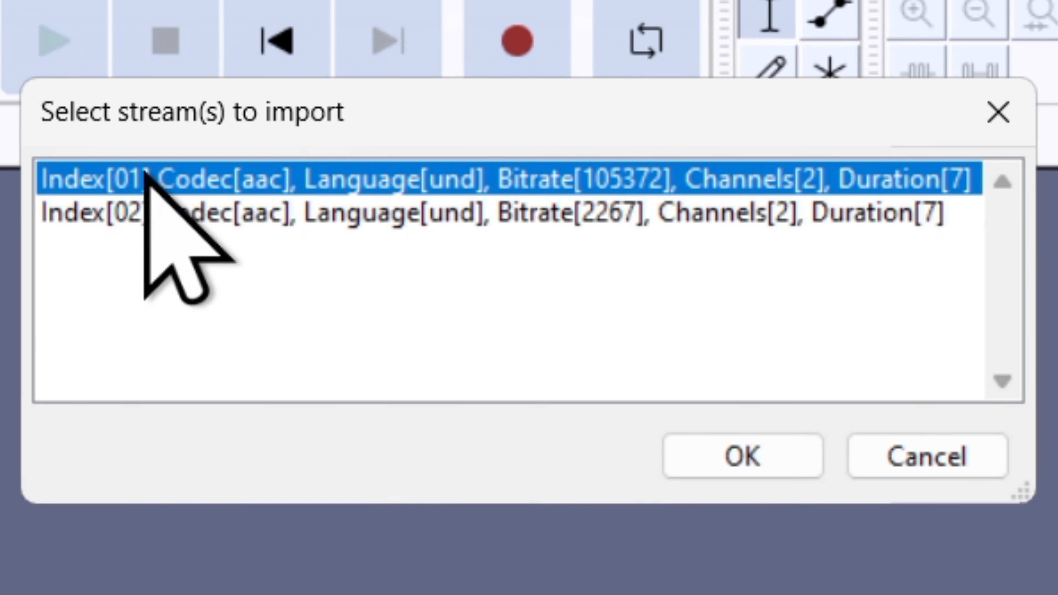
left_click(448, 221)
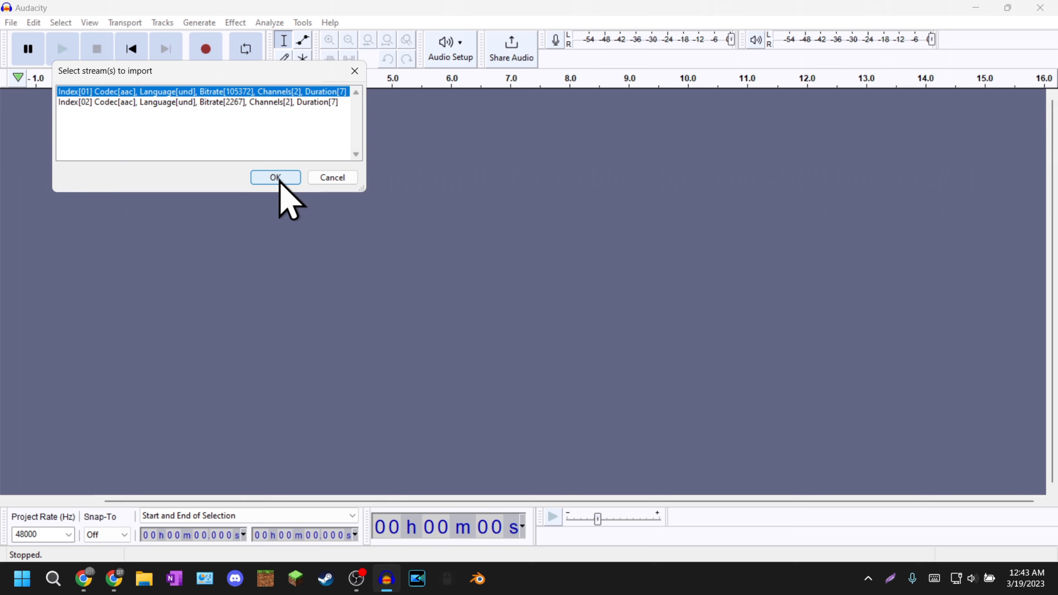
left_click(279, 179)
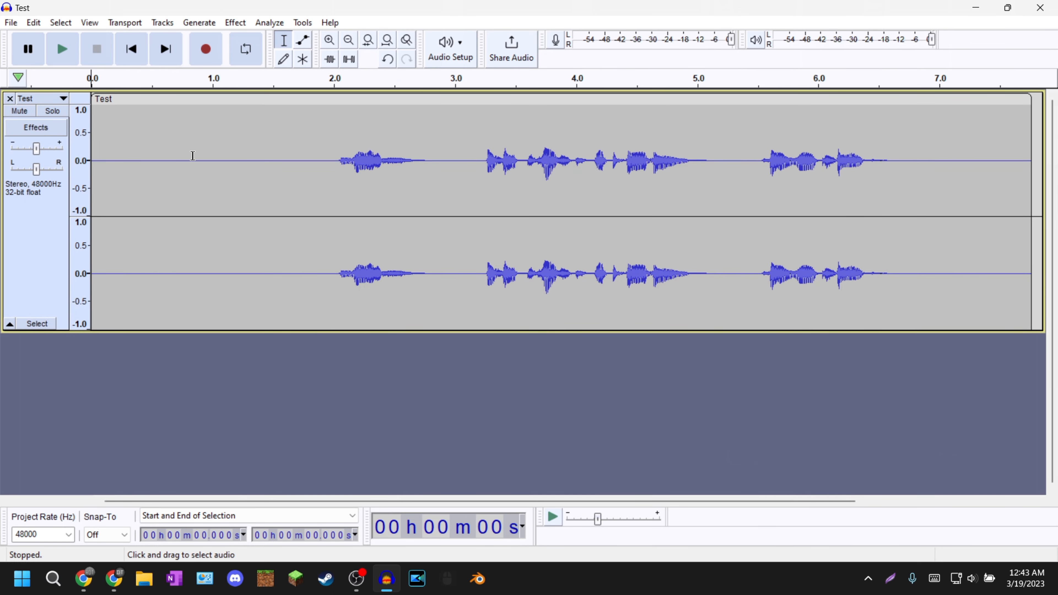
- Play the imported Test track from about 1.77 s to check its audio and stop playback
left_click(192, 155)
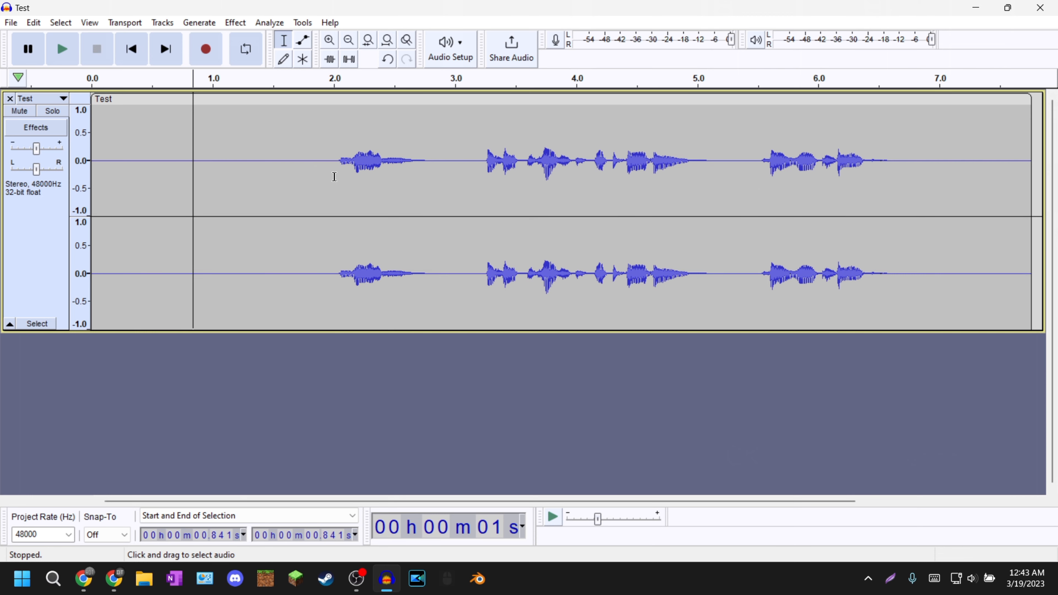
left_click(306, 166)
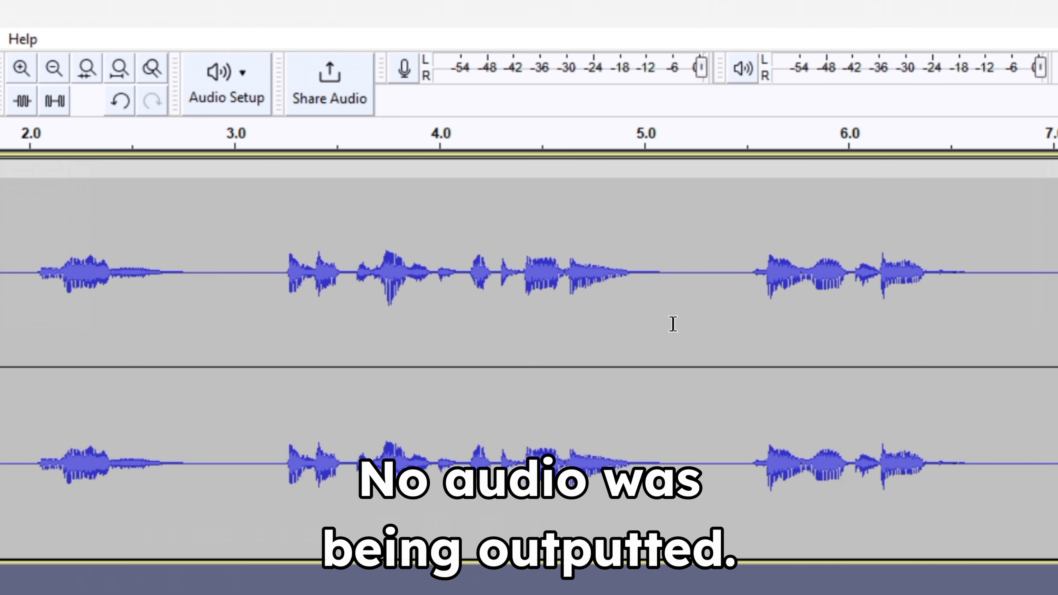
key("space")
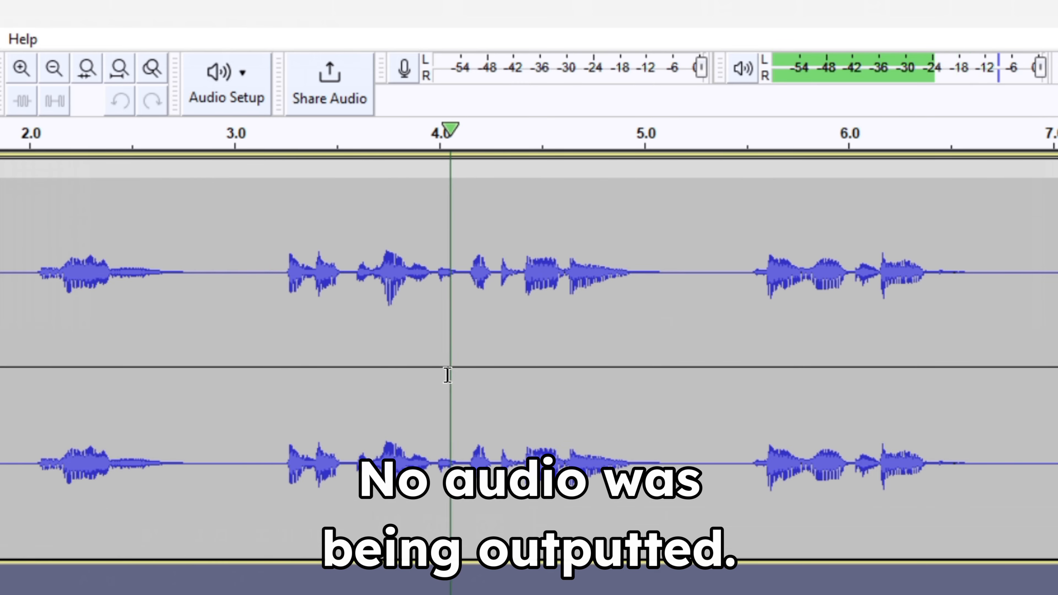
key("space")
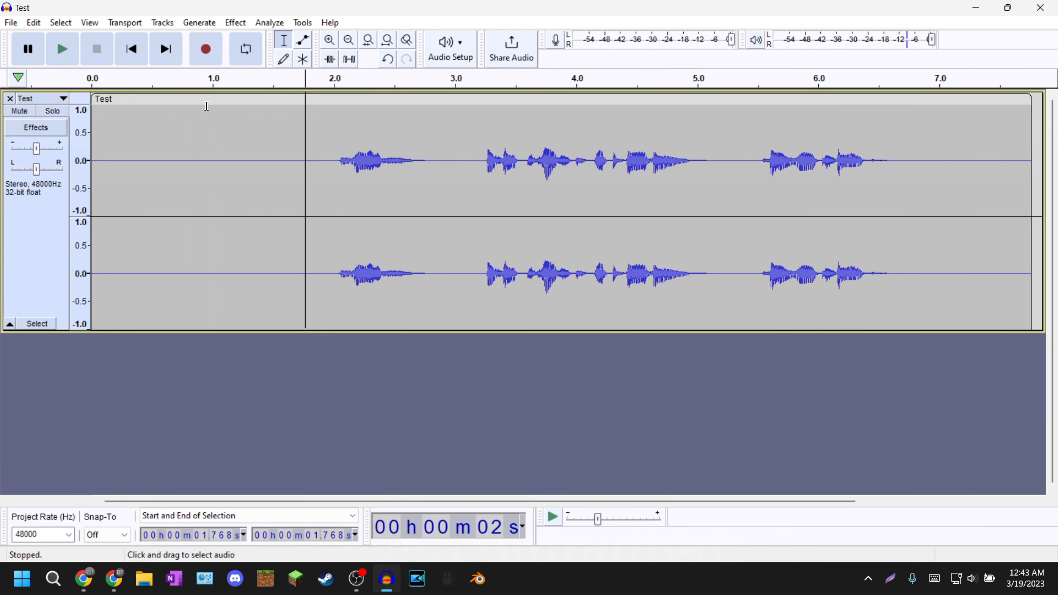
- Set Audacity's playback device to Headphones (Soundcore Life Q30) in the preferences
left_click(35, 23)
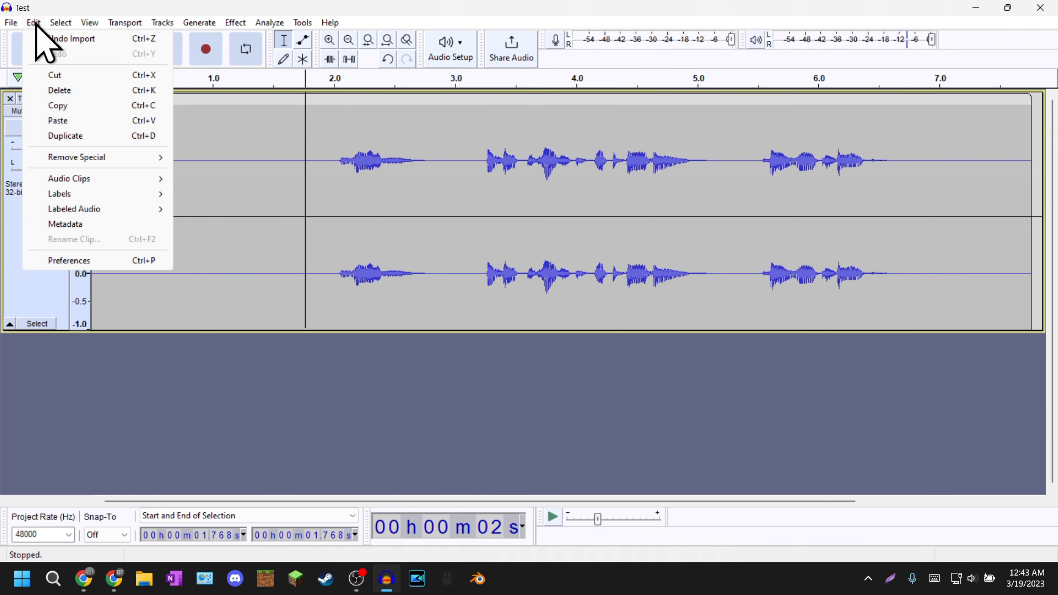
mouse_move(82, 24)
mouse_move(122, 22)
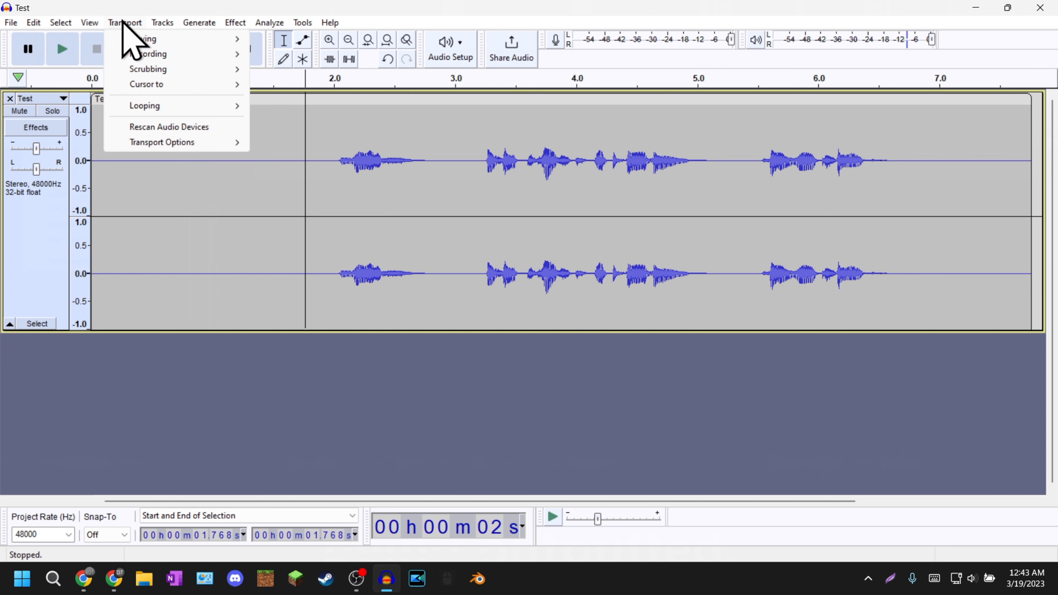
mouse_move(160, 22)
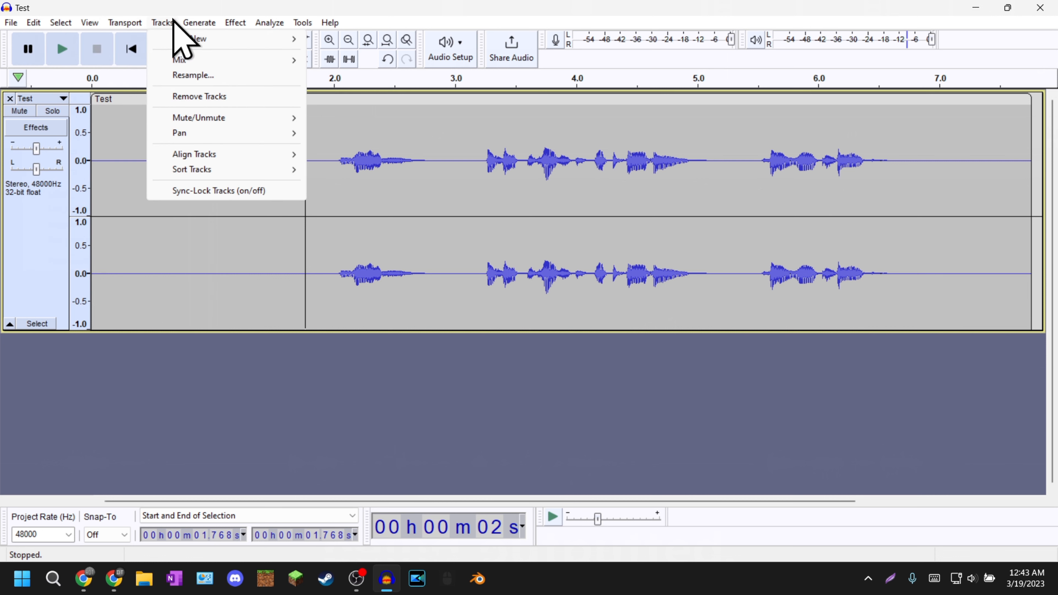
mouse_move(229, 21)
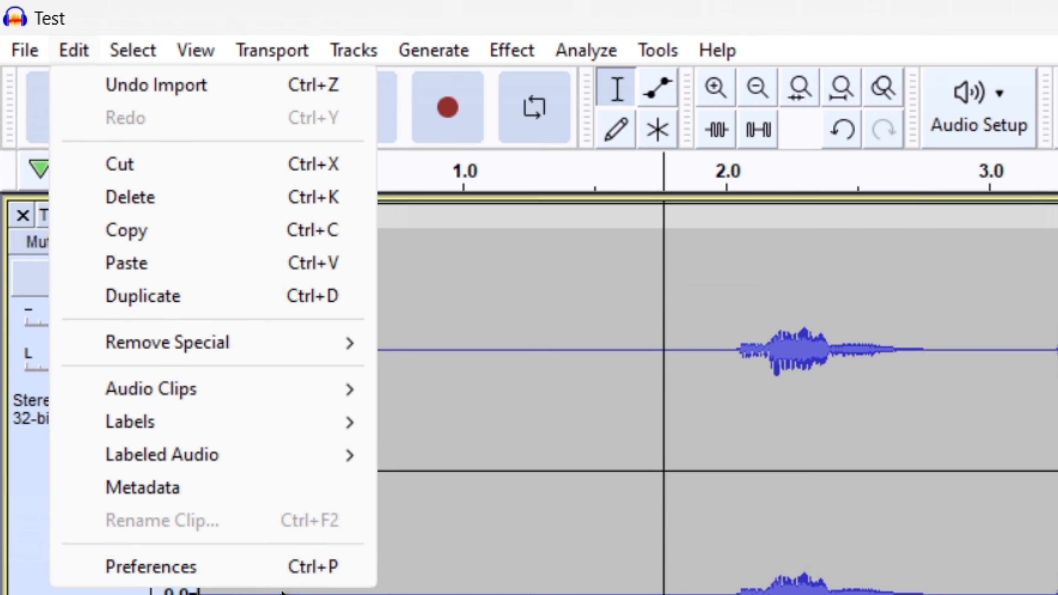
left_click(275, 570)
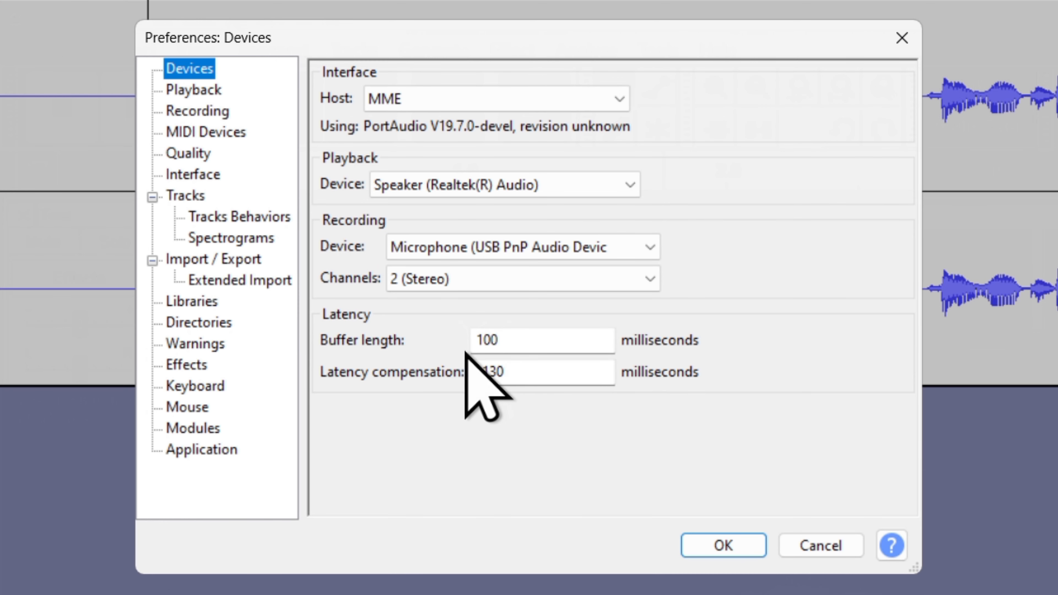
left_click(444, 193)
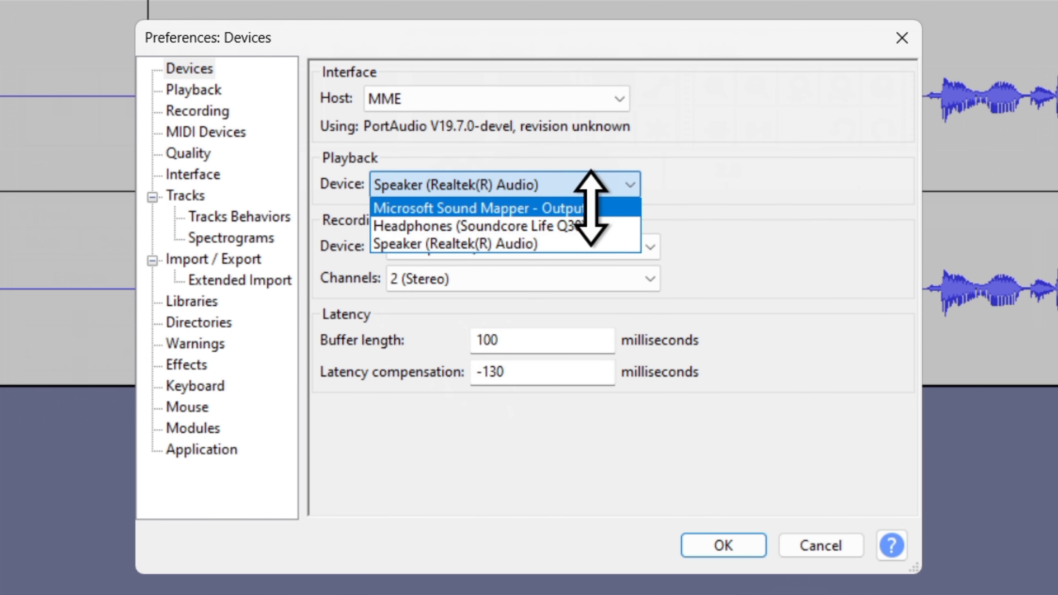
left_click(577, 225)
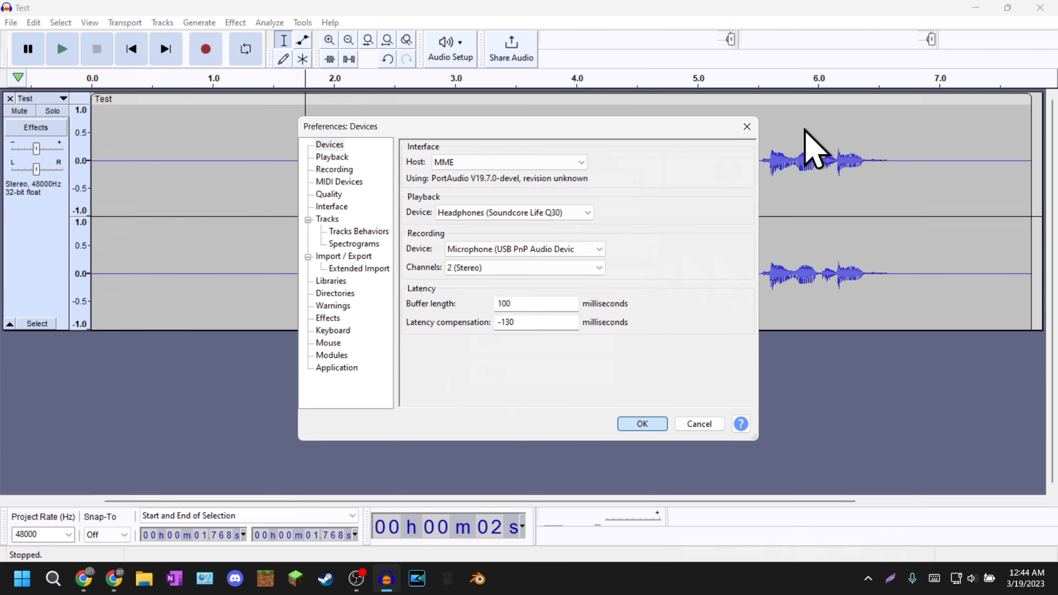
key("Return")
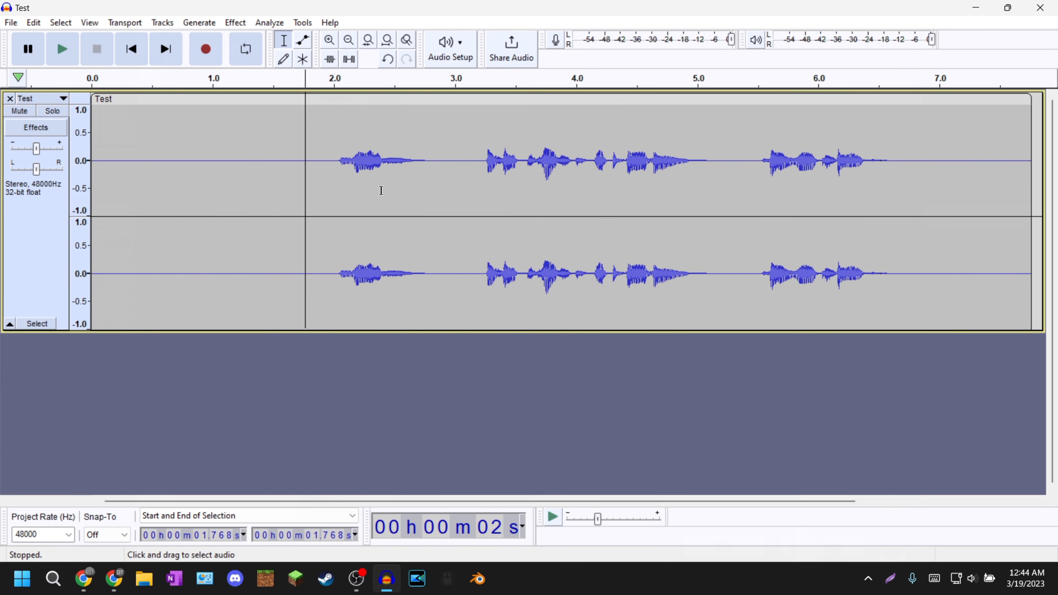
- Play the Test track from about 1.27 s to check its sound through the headphones
left_click(246, 165)
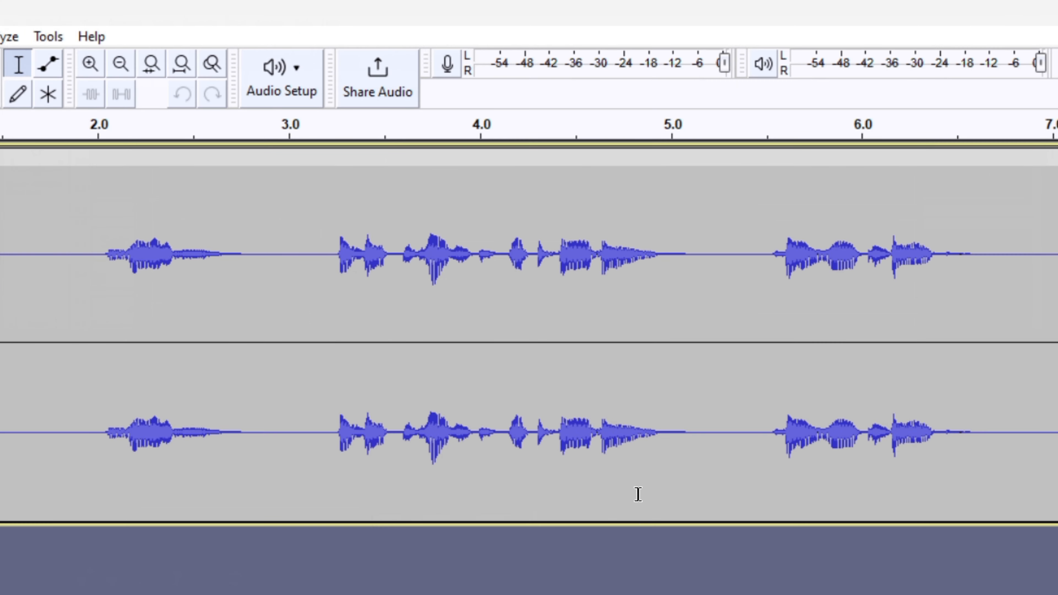
key("space")
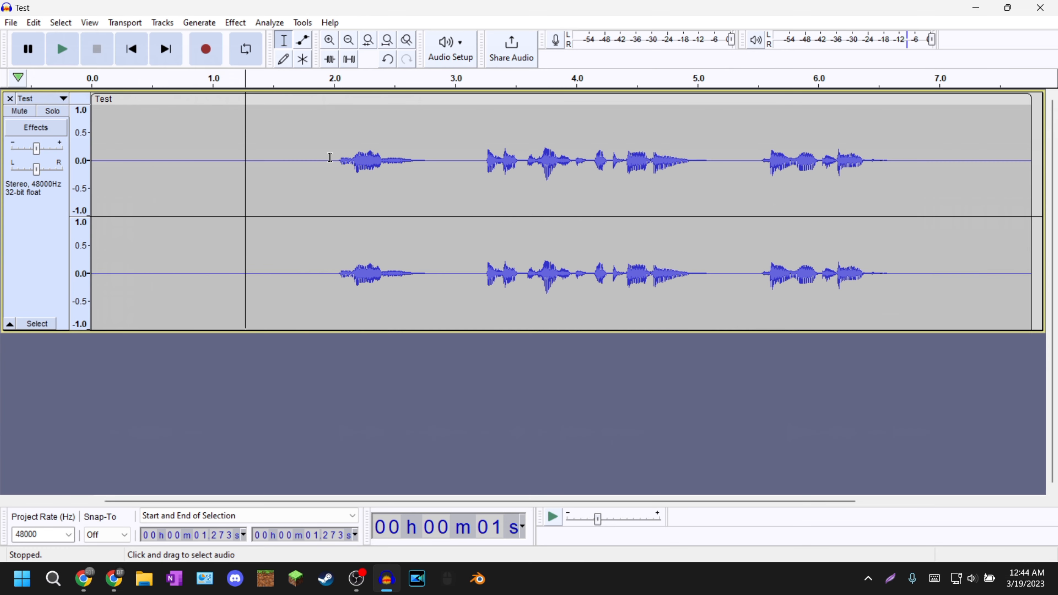
- Select the spoken section from about 1.98 s to 6.69 s and raise its volume with the Amplify effect
left_click_drag(95, 250, 989, 263)
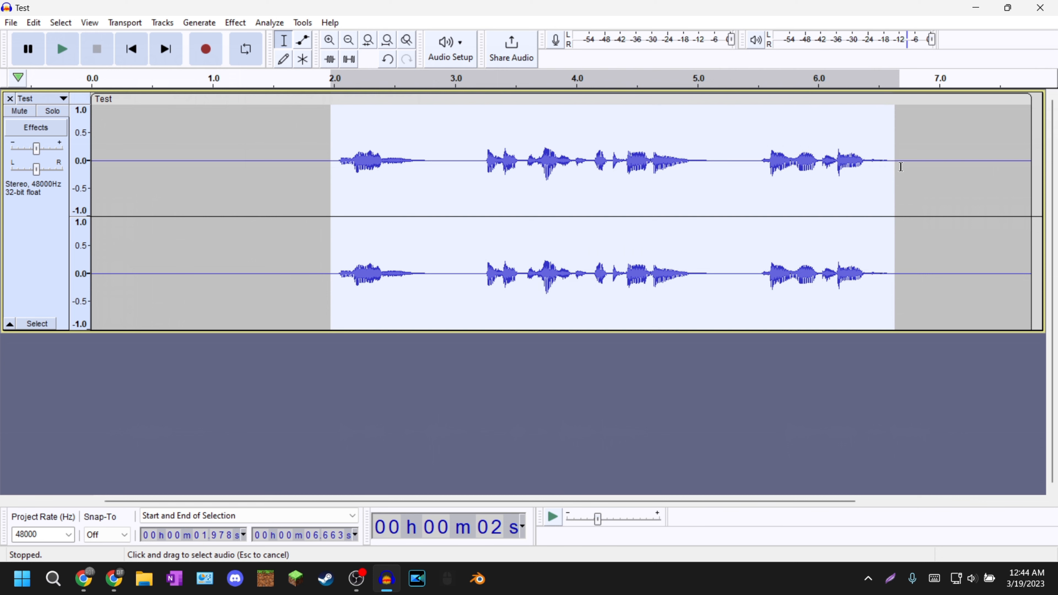
left_click_drag(901, 167, 902, 167)
left_click(240, 25)
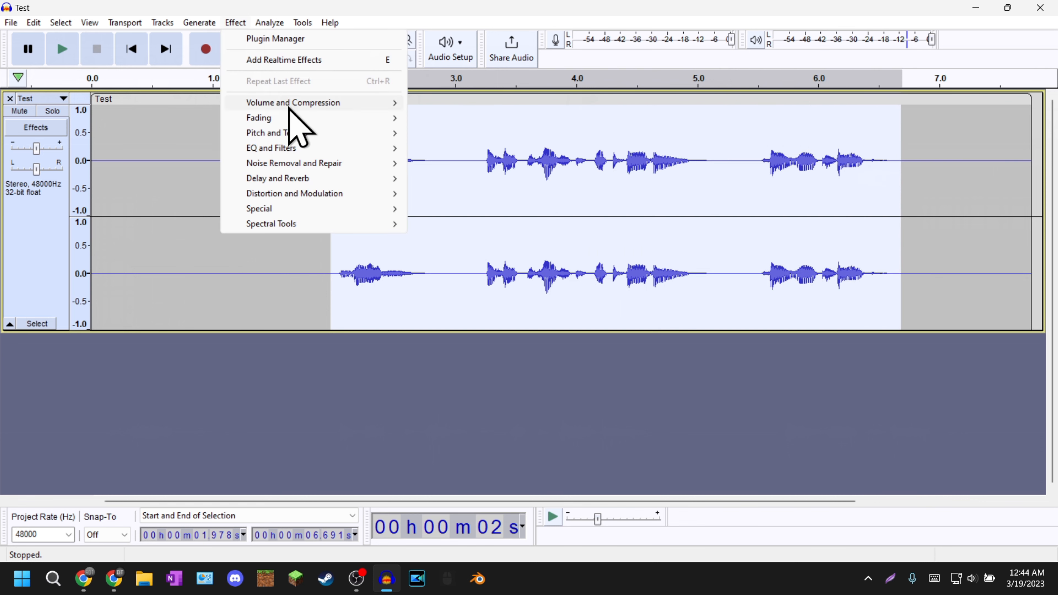
mouse_move(354, 105)
left_click(448, 102)
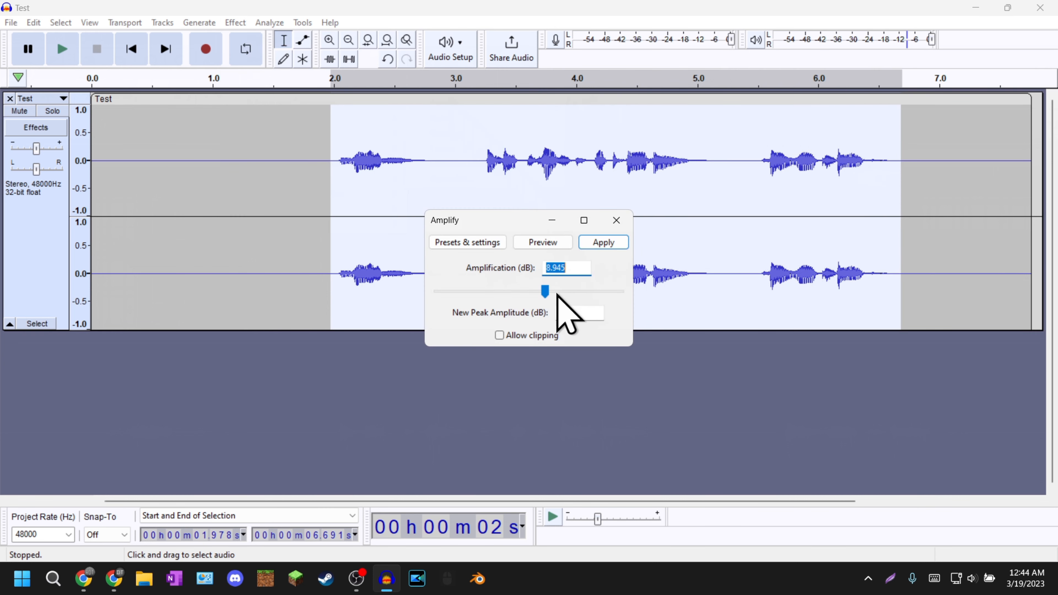
left_click_drag(544, 294, 541, 294)
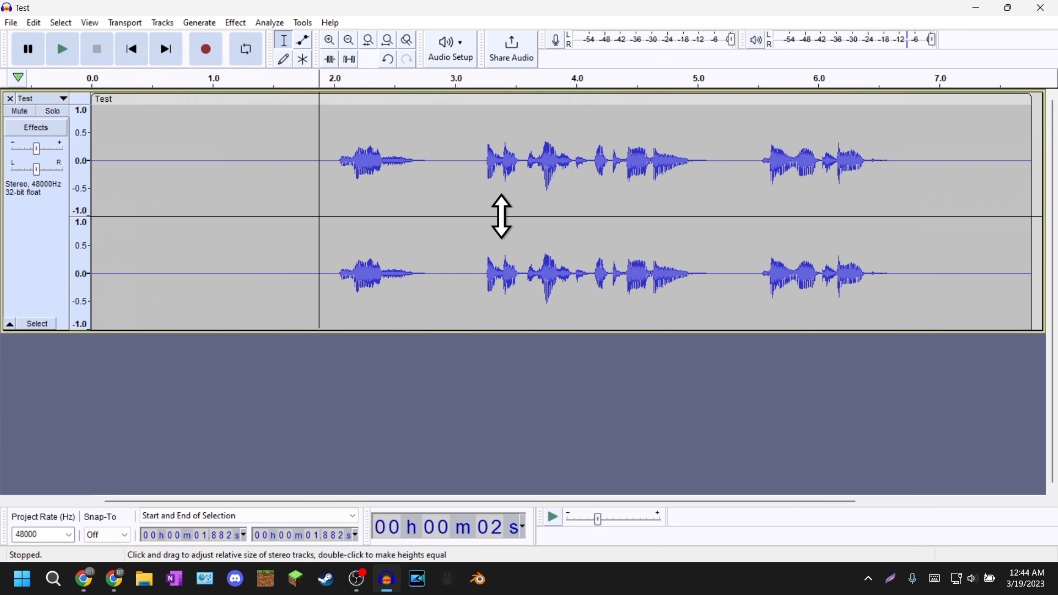
- Play the amplified track from about 1.88 s and examine the waveform between the spoken phrases up close
key("space")
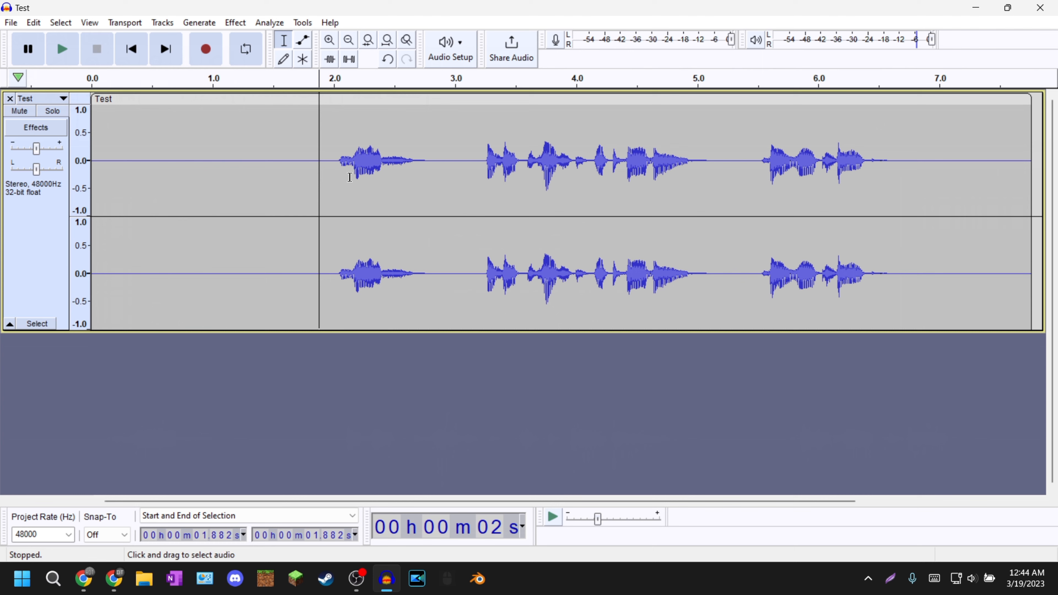
scroll(325, 172, "up", 3, "ctrl")
scroll(311, 184, "down", 1, "ctrl")
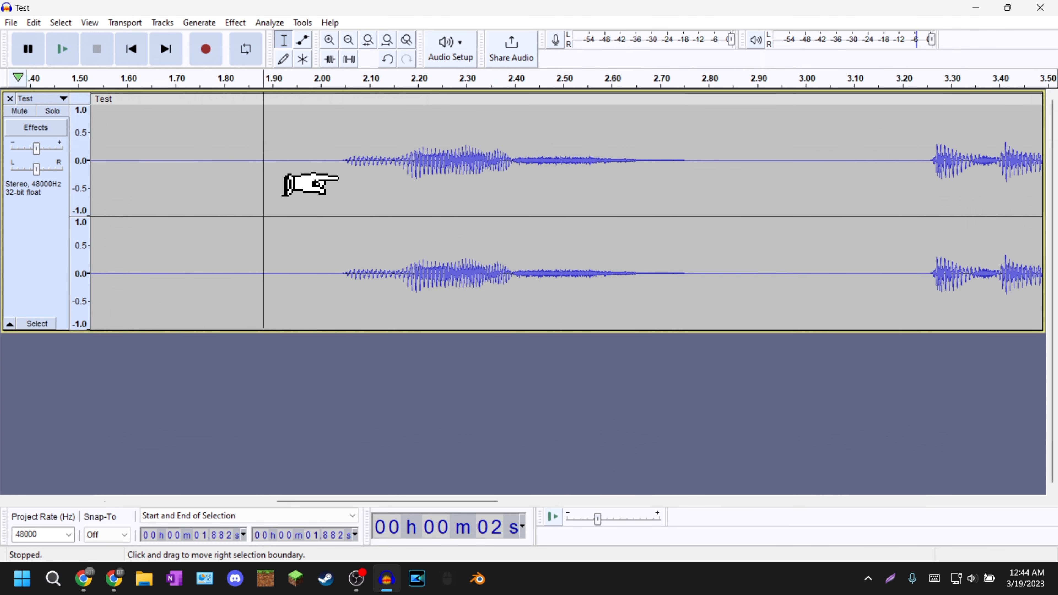
scroll(308, 160, "down", 1, "ctrl")
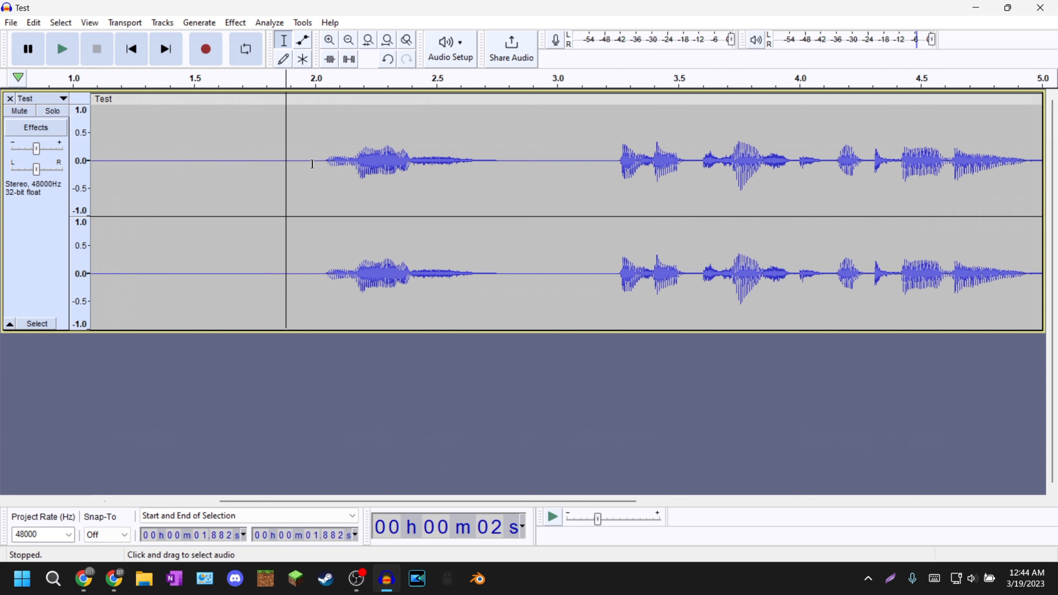
left_click(247, 162)
left_click_drag(607, 169, 708, 162)
left_click(512, 154)
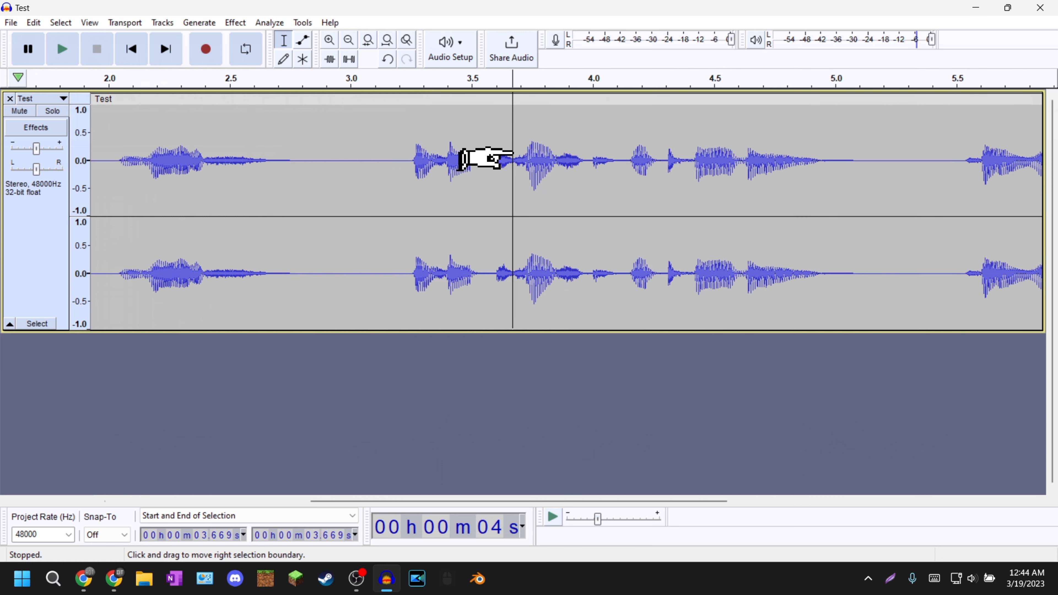
- Select the short noise before the last phrase, about 5.51 s to 5.60 s, and amplify it by -50 dB
left_click_drag(958, 153, 857, 175)
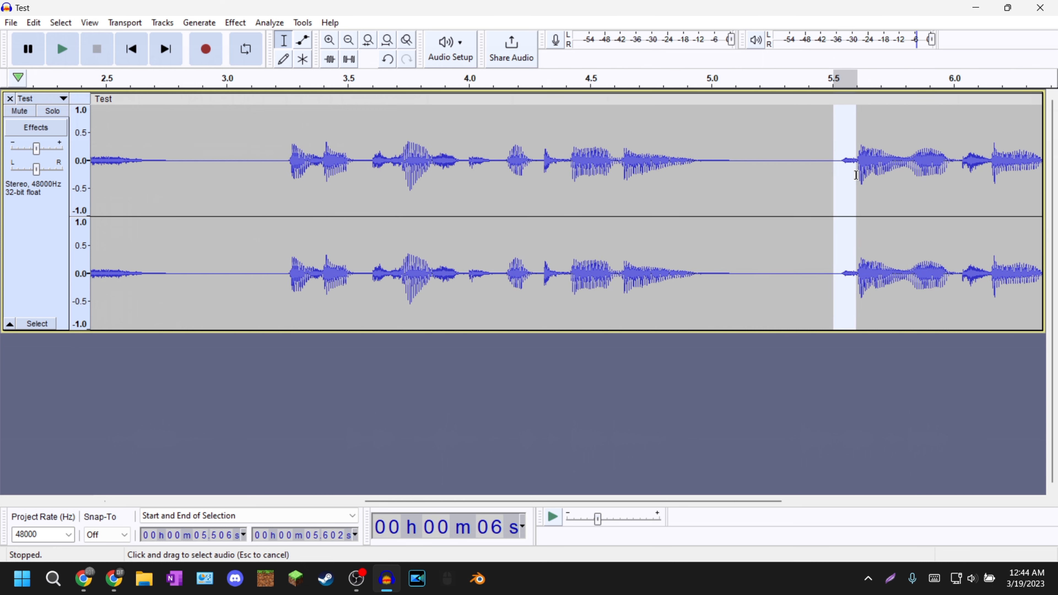
left_click(235, 22)
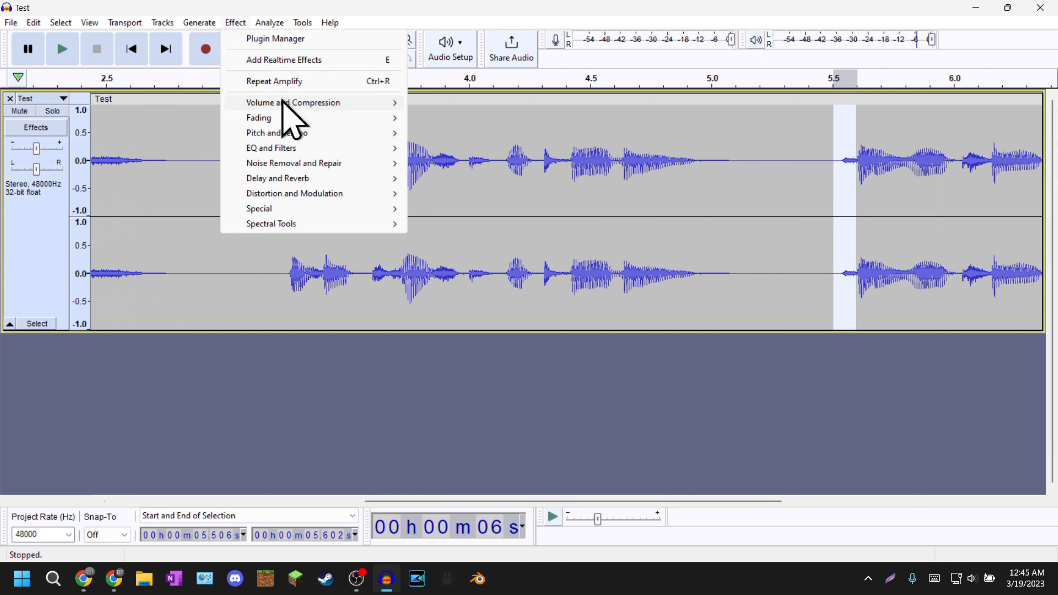
mouse_move(287, 102)
left_click(461, 103)
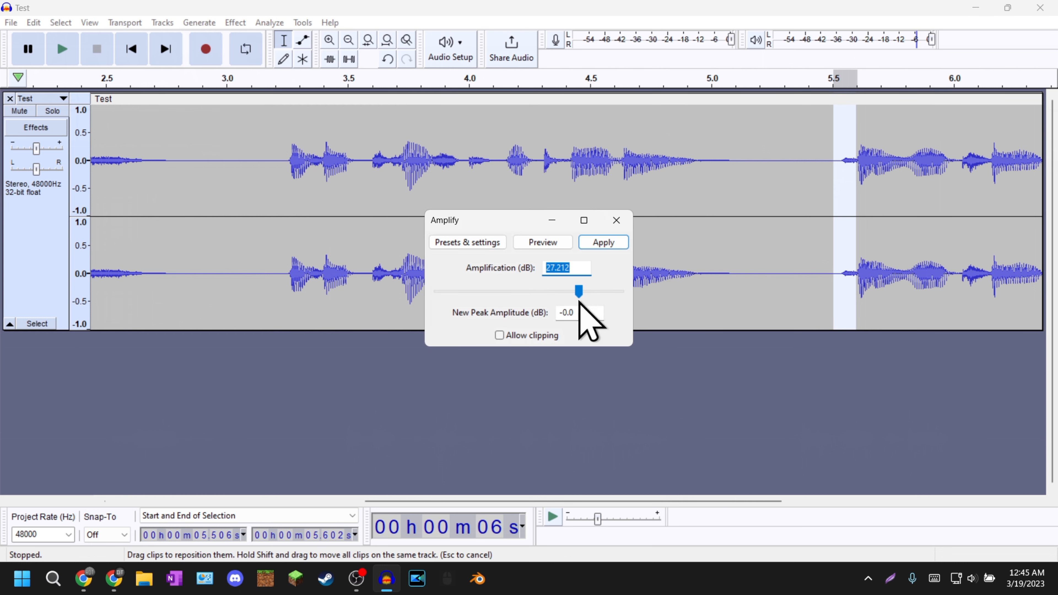
left_click_drag(581, 292, 461, 295)
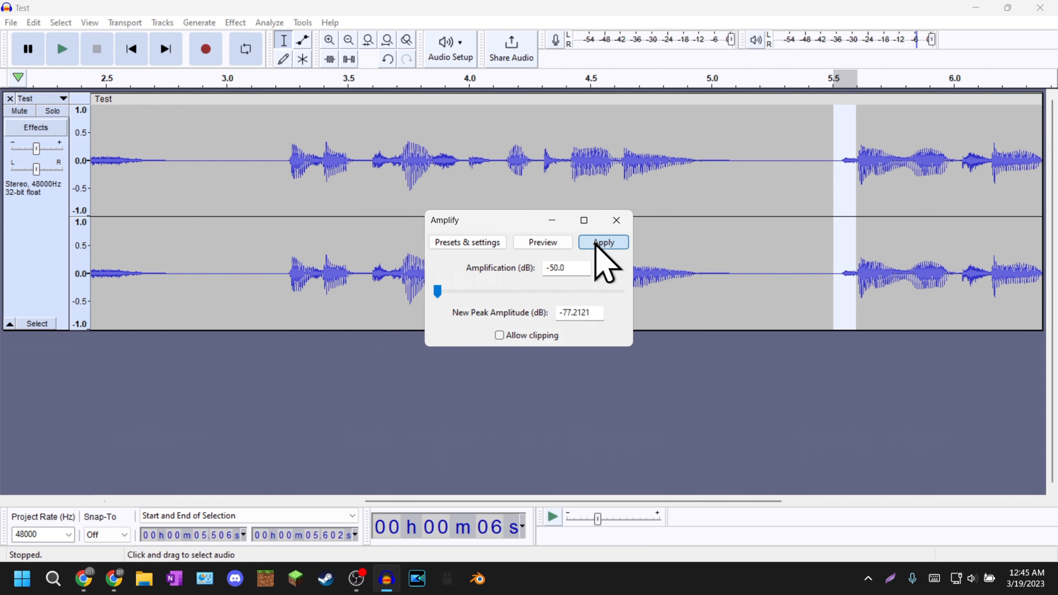
left_click(603, 243)
left_click(726, 171)
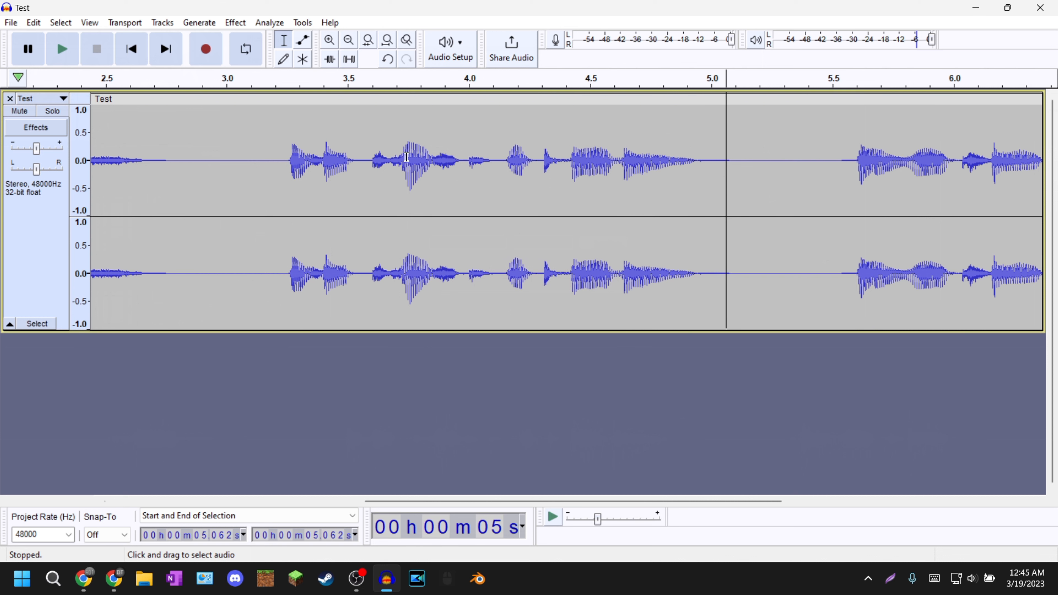
- Examine the quiet tail after the last phrase, from about 6.42 s to 8.03 s, and fit the whole project to the width
left_click_drag(804, 165, 928, 184)
left_click(883, 175)
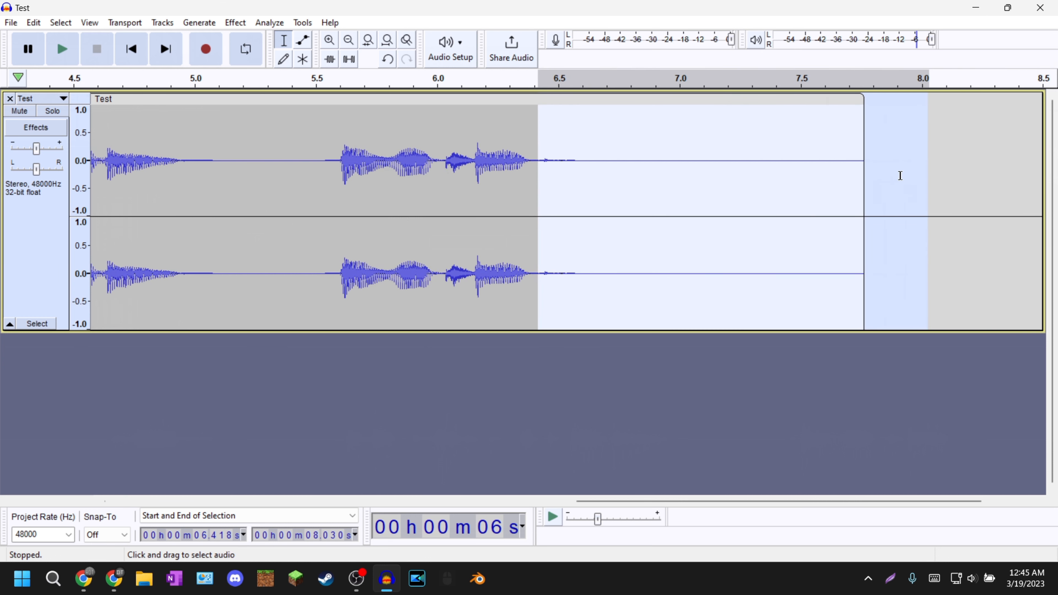
left_click(503, 183)
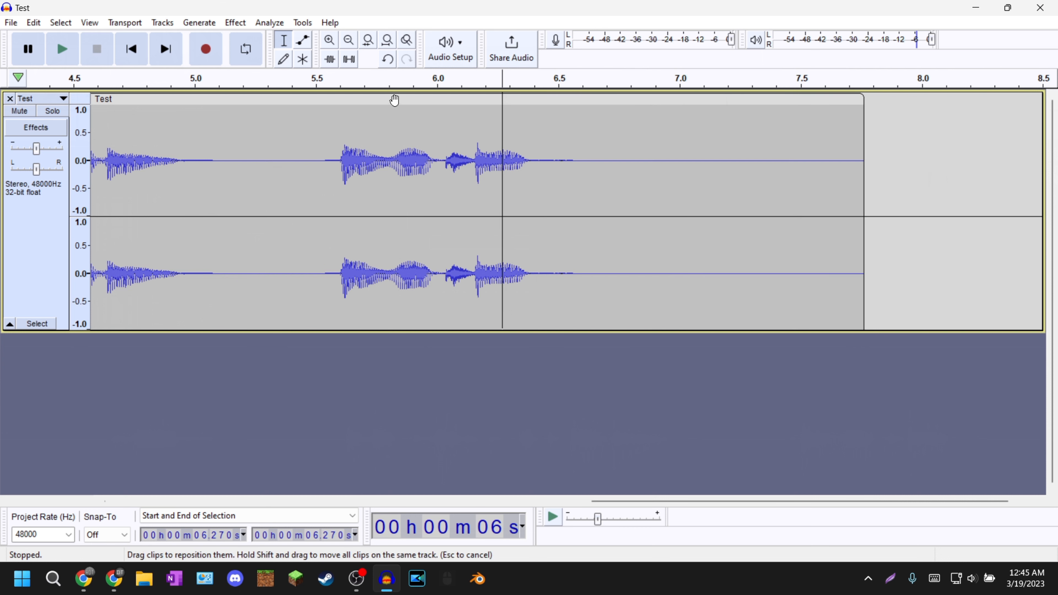
left_click(387, 42)
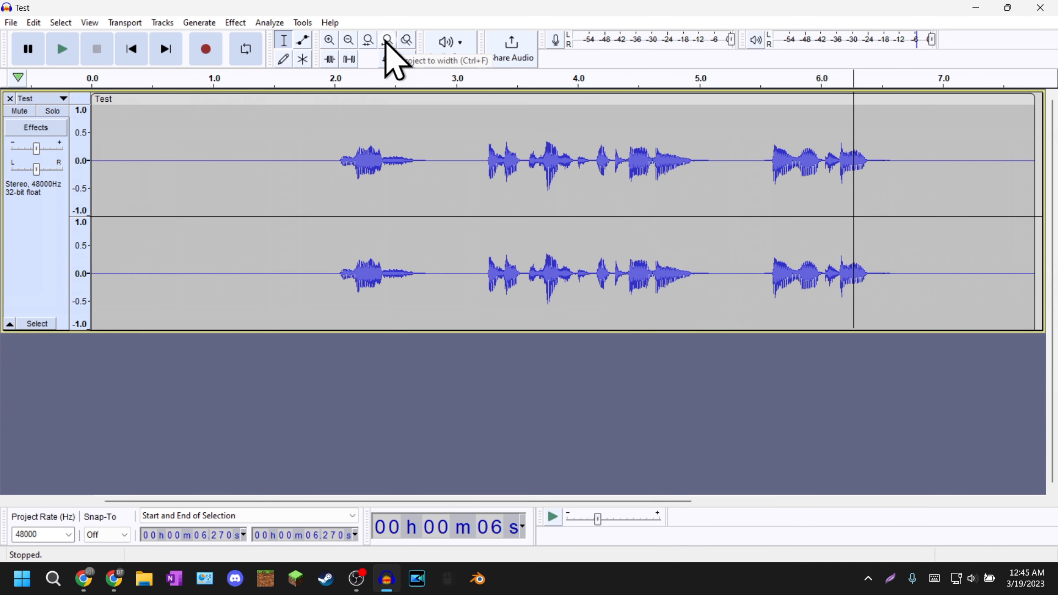
- Select the silent stretch before the speech, about 0.52 s to 1.90 s, and capture it as the Noise Reduction profile
left_click(265, 160)
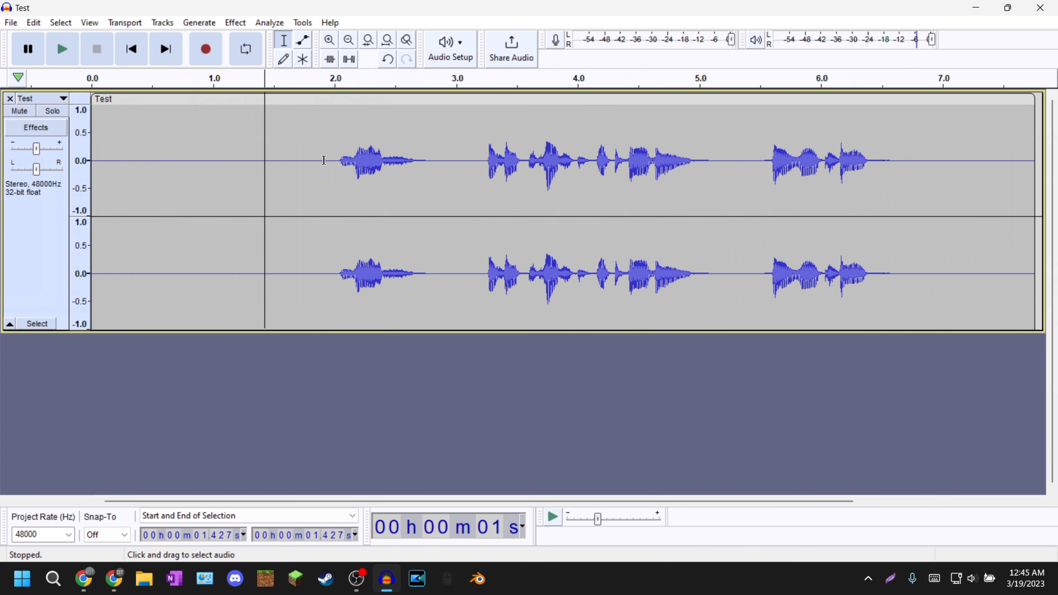
left_click_drag(326, 161, 131, 170)
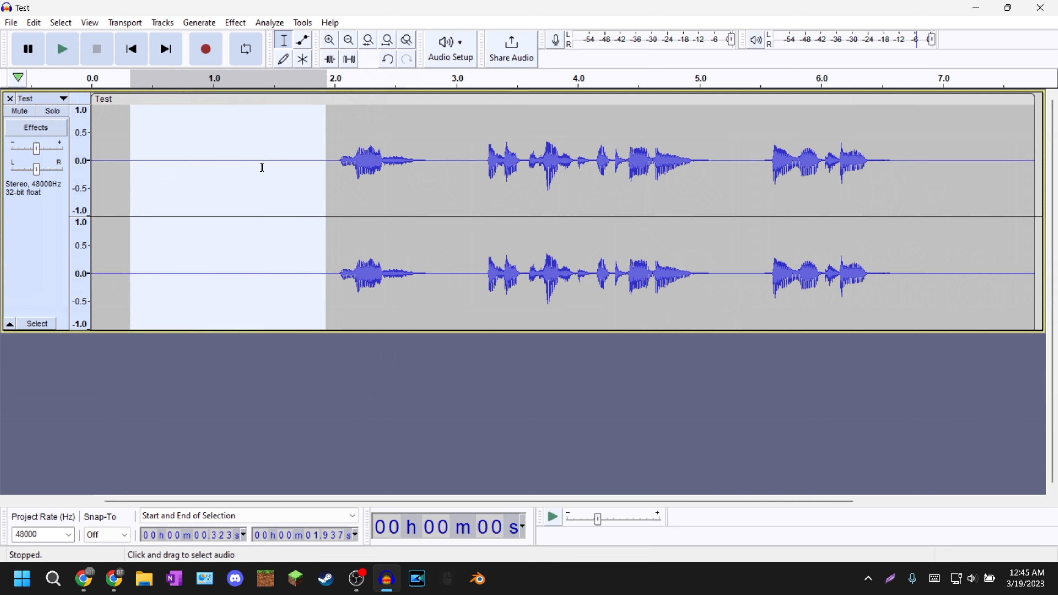
left_click(944, 170)
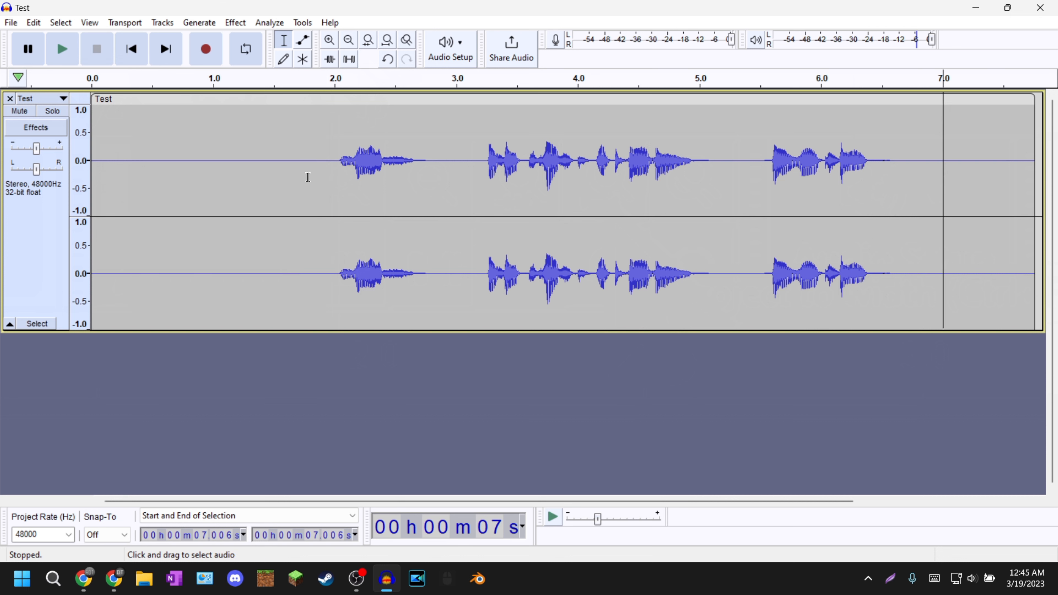
left_click_drag(321, 163, 155, 165)
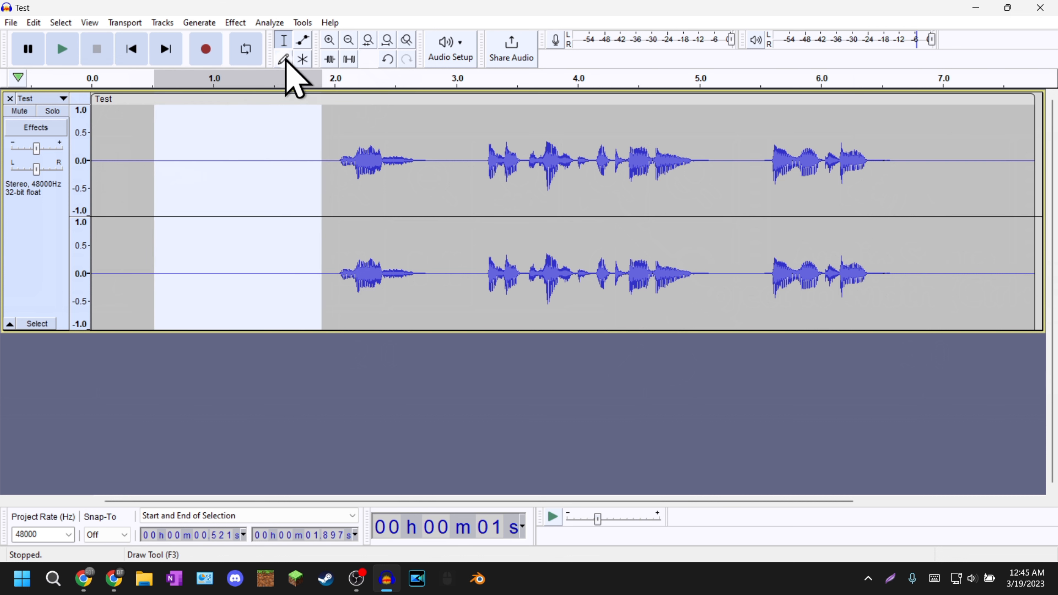
left_click(235, 24)
mouse_move(301, 167)
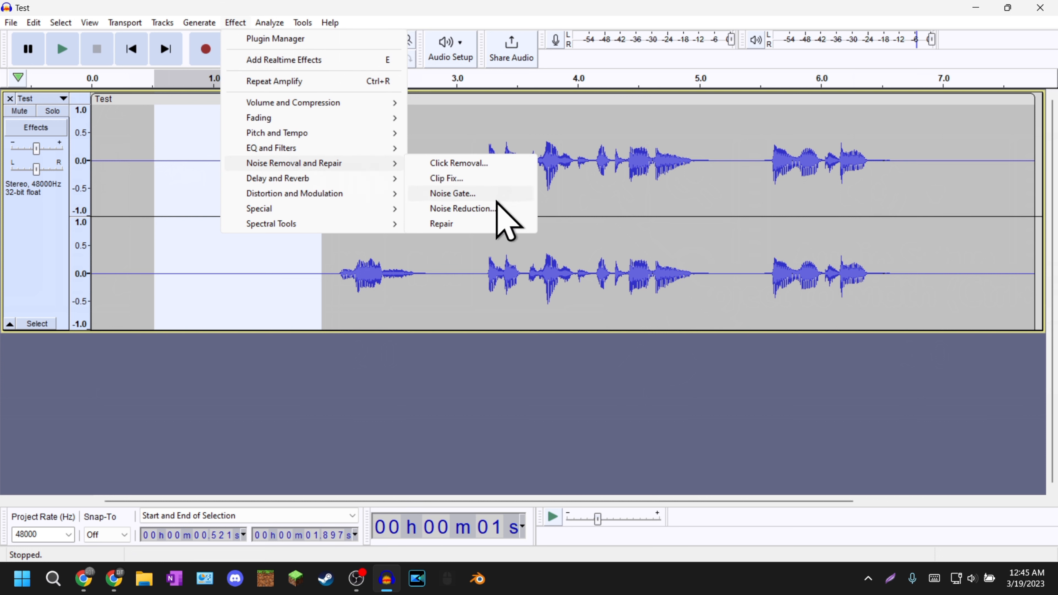
left_click(503, 208)
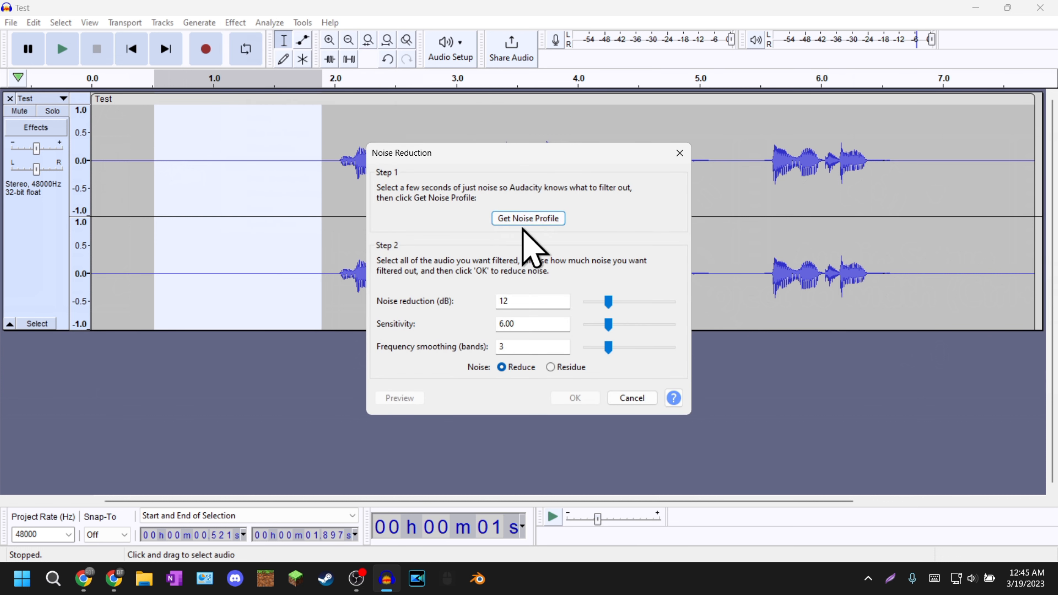
left_click(509, 223)
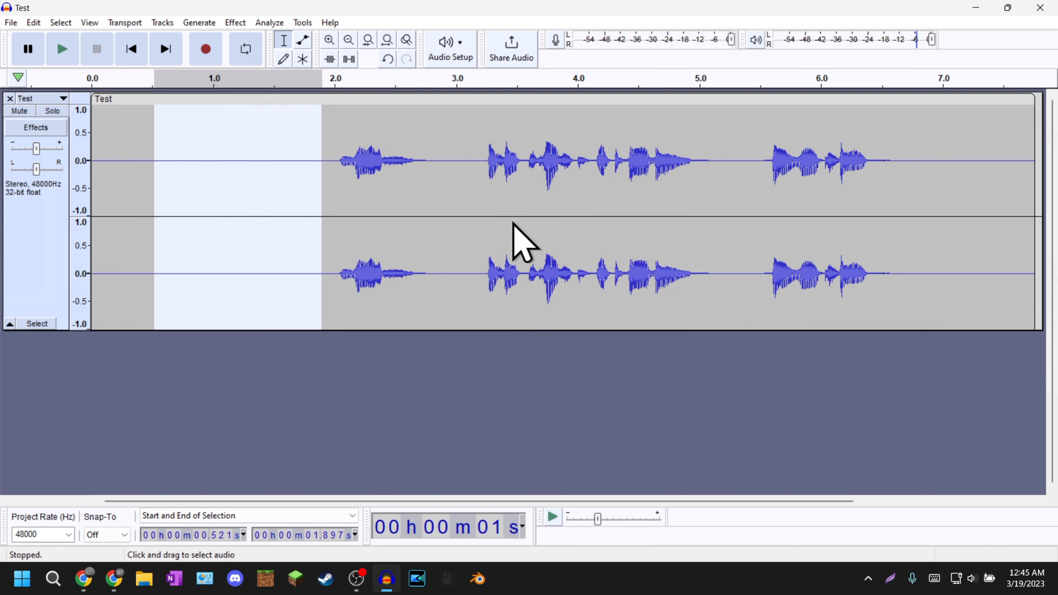
- Apply Noise Reduction to the entire track with 12 dB reduction, sensitivity 6.00 and 3 frequency smoothing bands
left_click(370, 161)
key("ctrl+a")
left_click(235, 23)
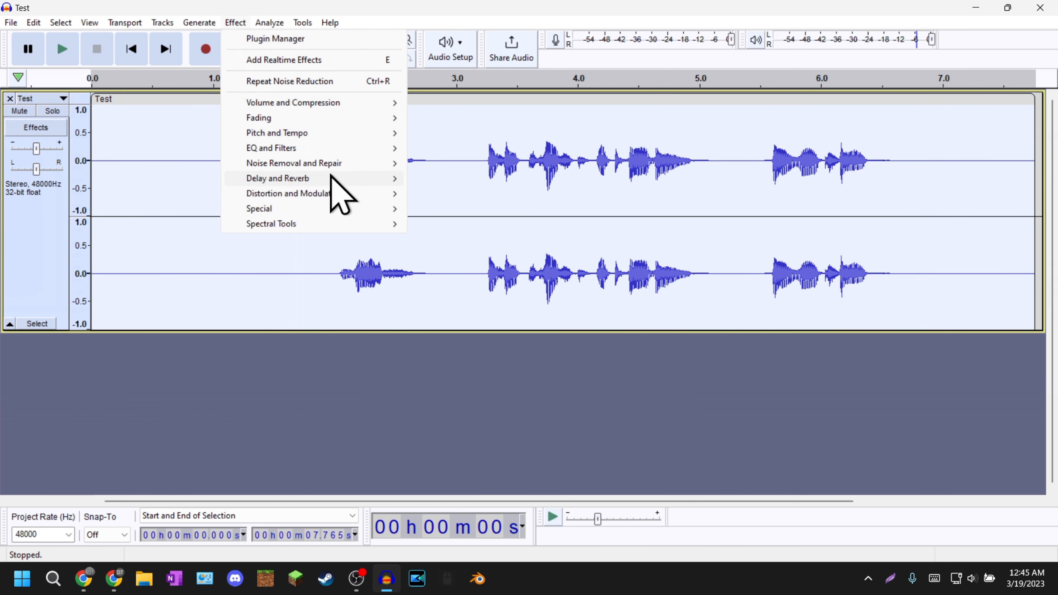
mouse_move(327, 173)
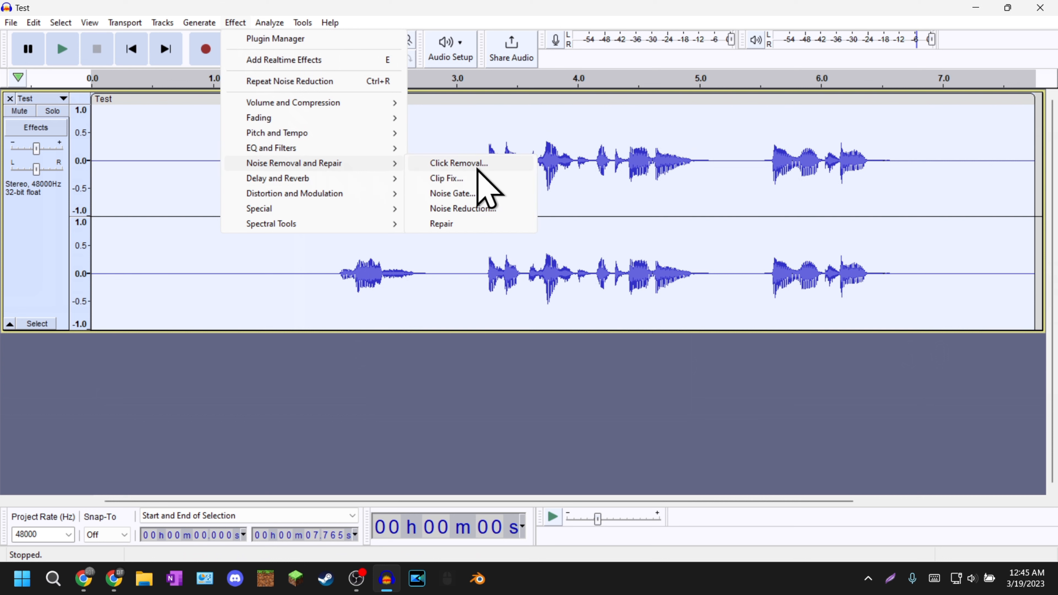
left_click(480, 208)
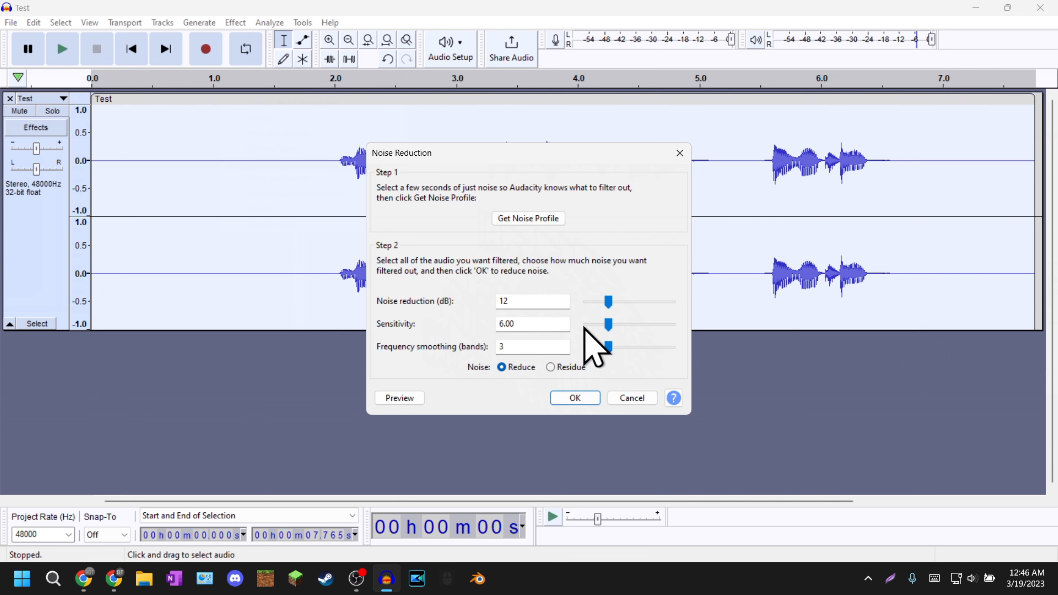
left_click(575, 398)
left_click(297, 188)
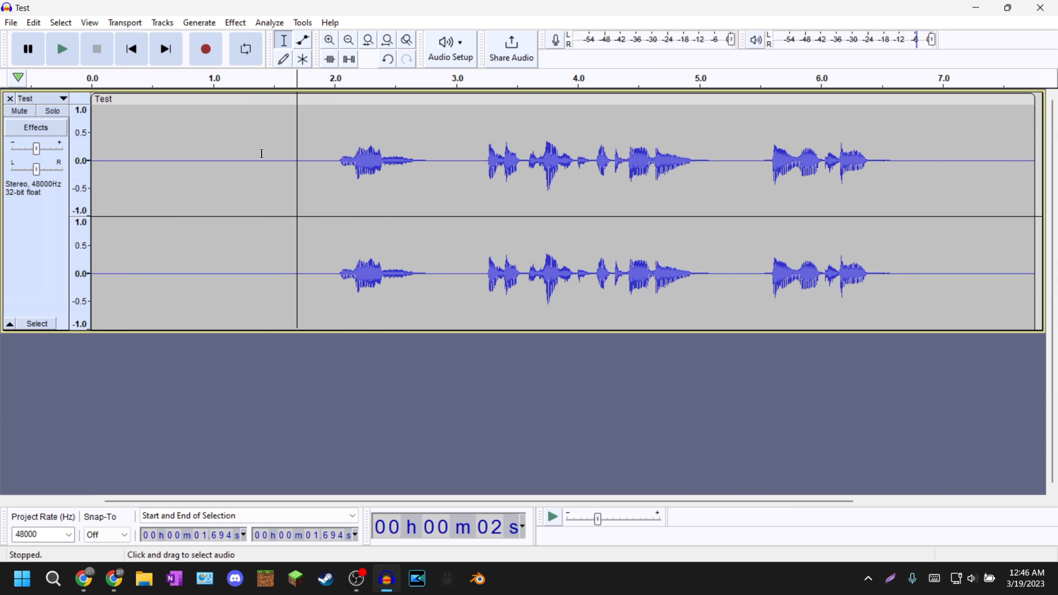
- Select all the spoken phrases, about 1.98 s to 6.63 s, and amplify them by 2 dB
left_click(249, 153)
left_click_drag(332, 154, 898, 160)
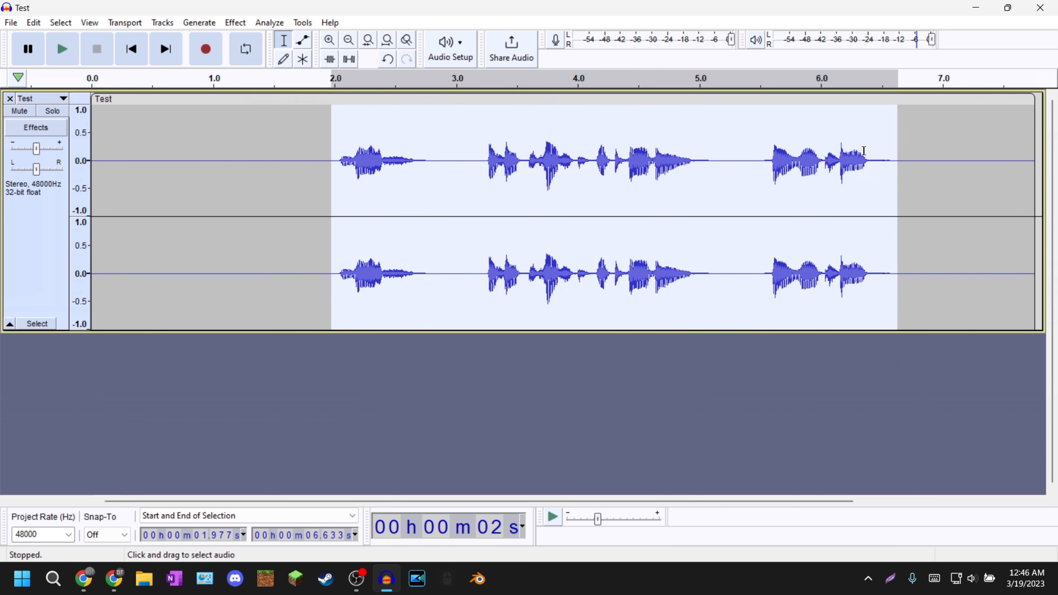
left_click(246, 23)
mouse_move(349, 118)
left_click(430, 103)
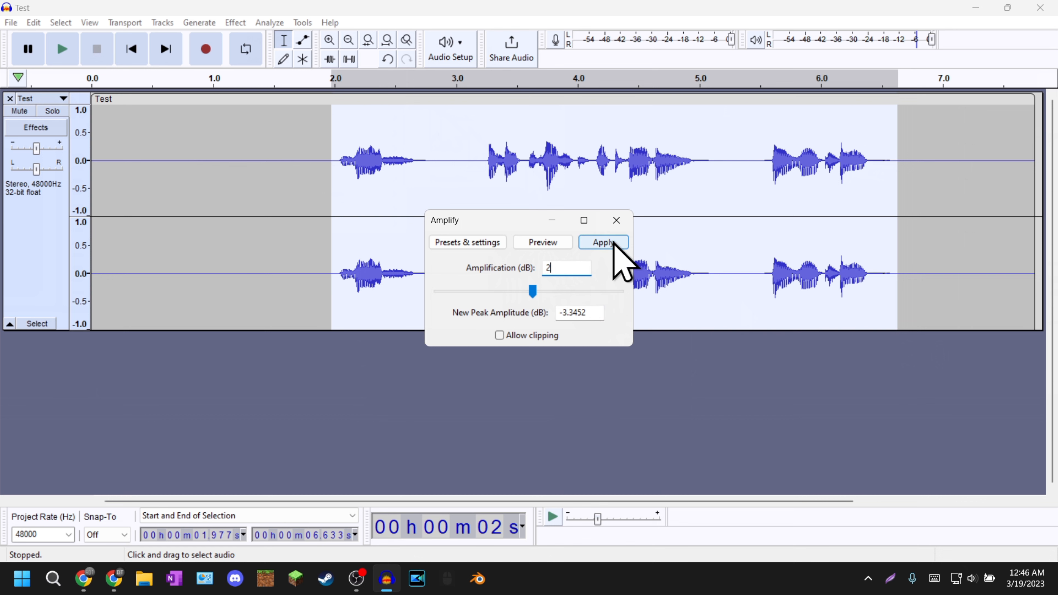
left_click(606, 243)
- Play the cleaned track from about 1.17 s through the last phrase to check the result
left_click(325, 171)
left_click_drag(326, 171, 236, 179)
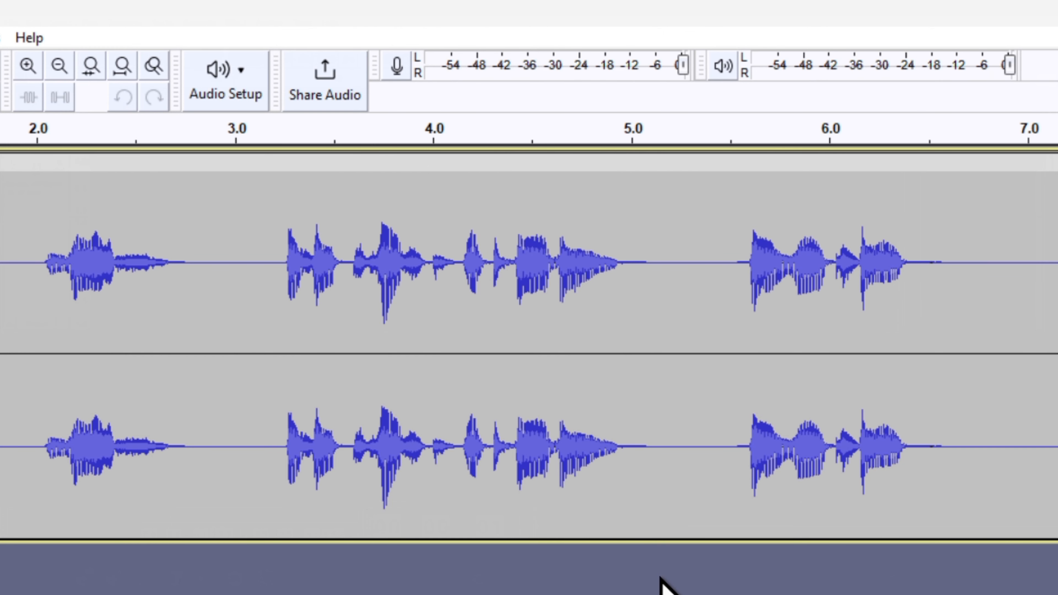
key("space")
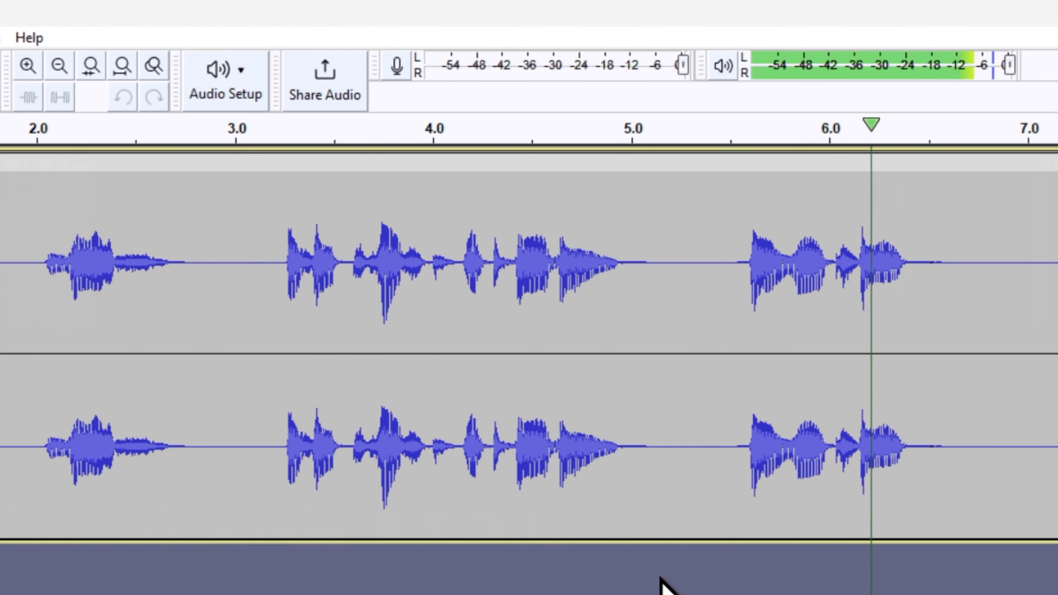
key("space")
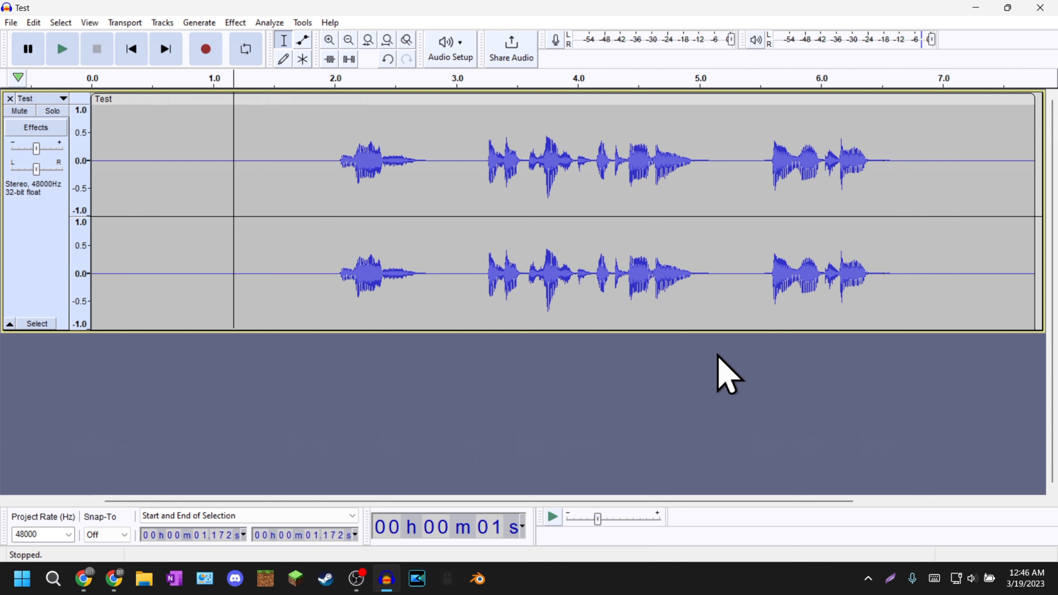
left_click(333, 188)
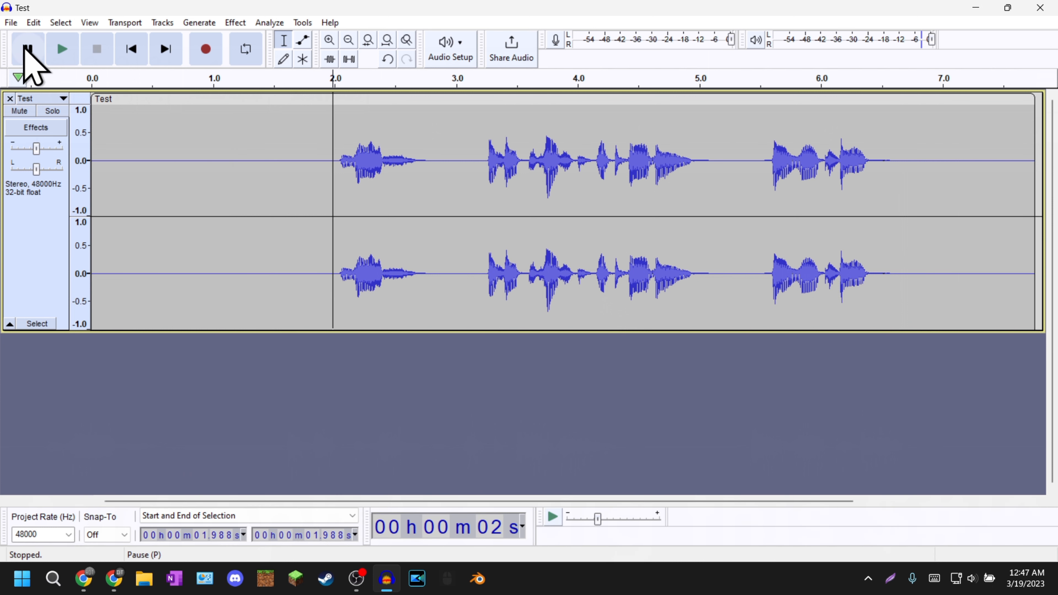
- Export the track as the WAV file Test.wav in the Audacity folder with 32-bit float encoding and blank metadata tags
left_click(11, 23)
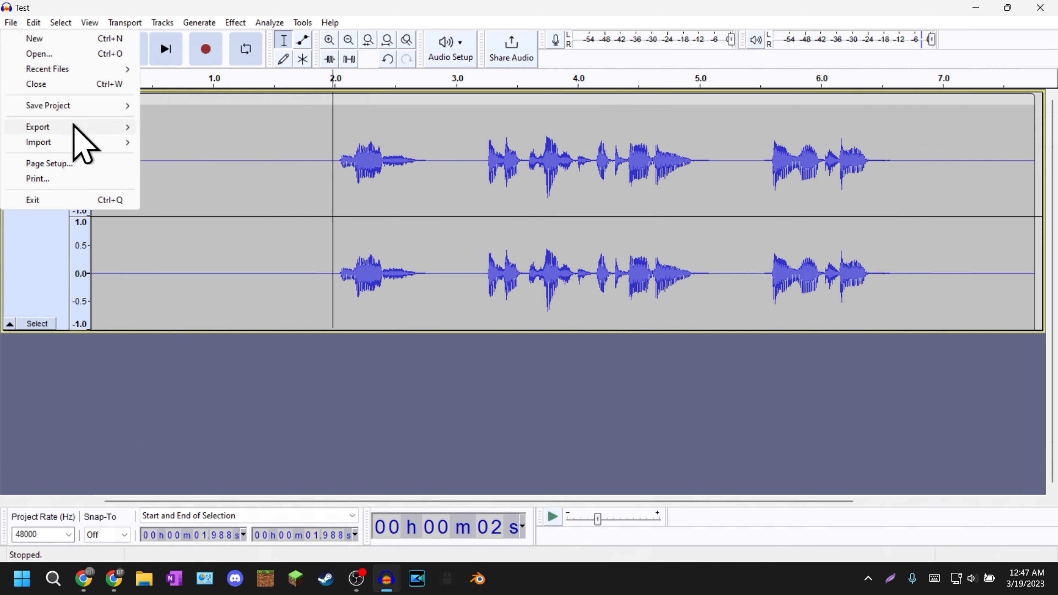
mouse_move(73, 125)
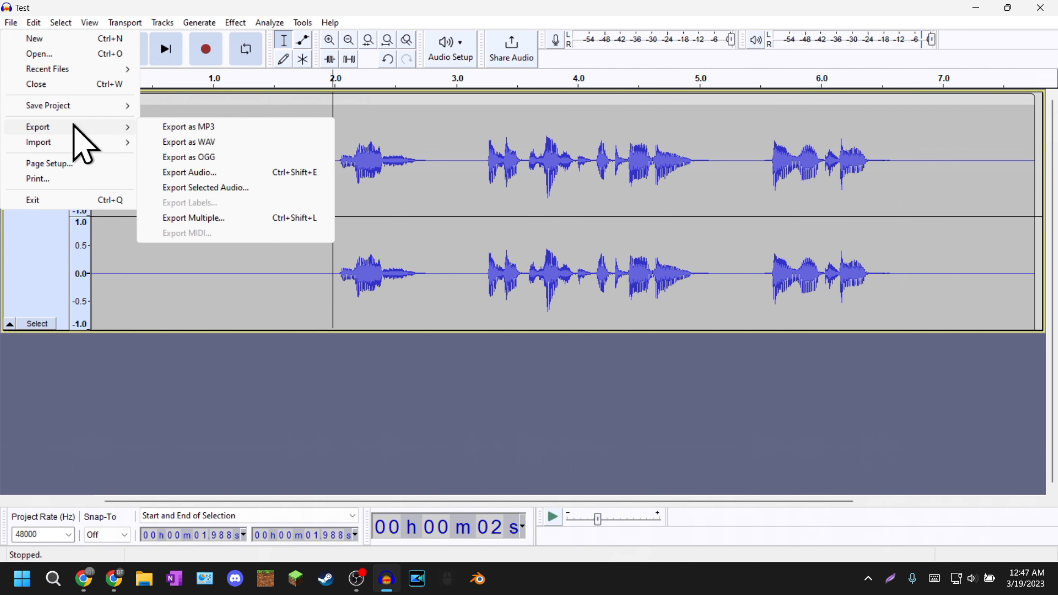
left_click(245, 142)
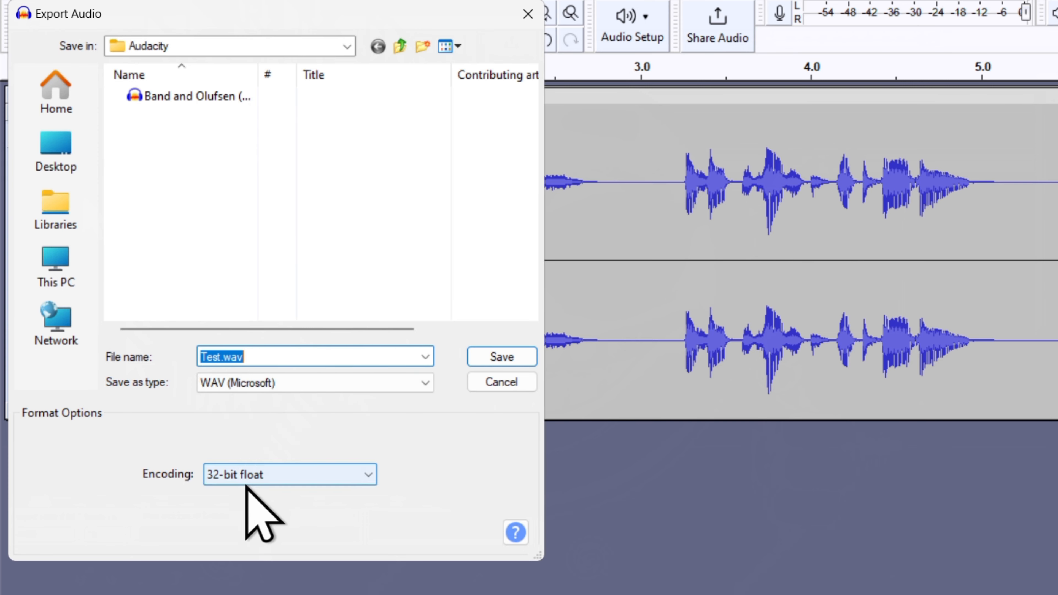
left_click(318, 480)
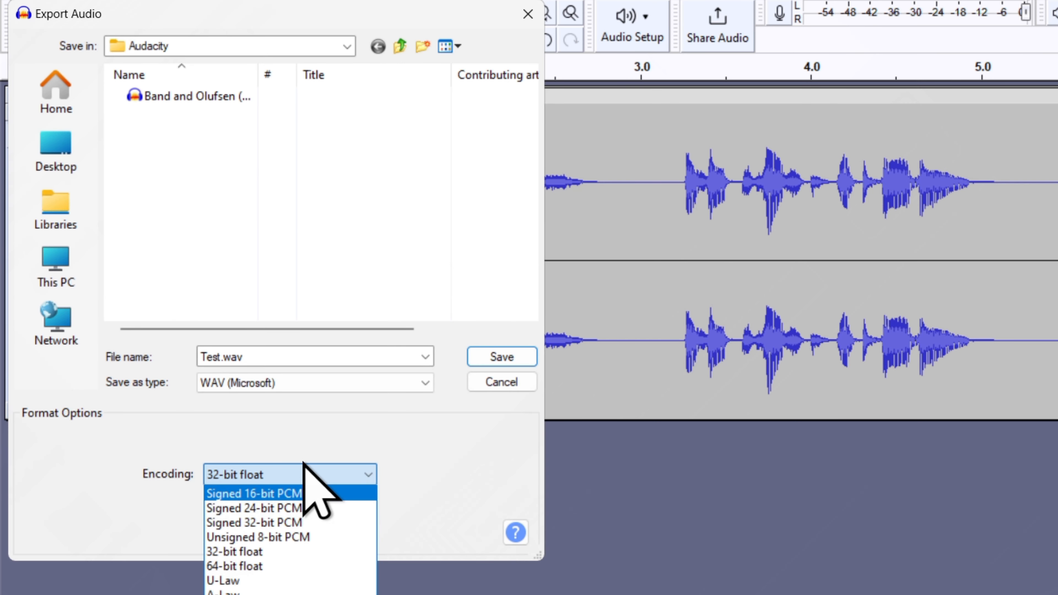
left_click(306, 463)
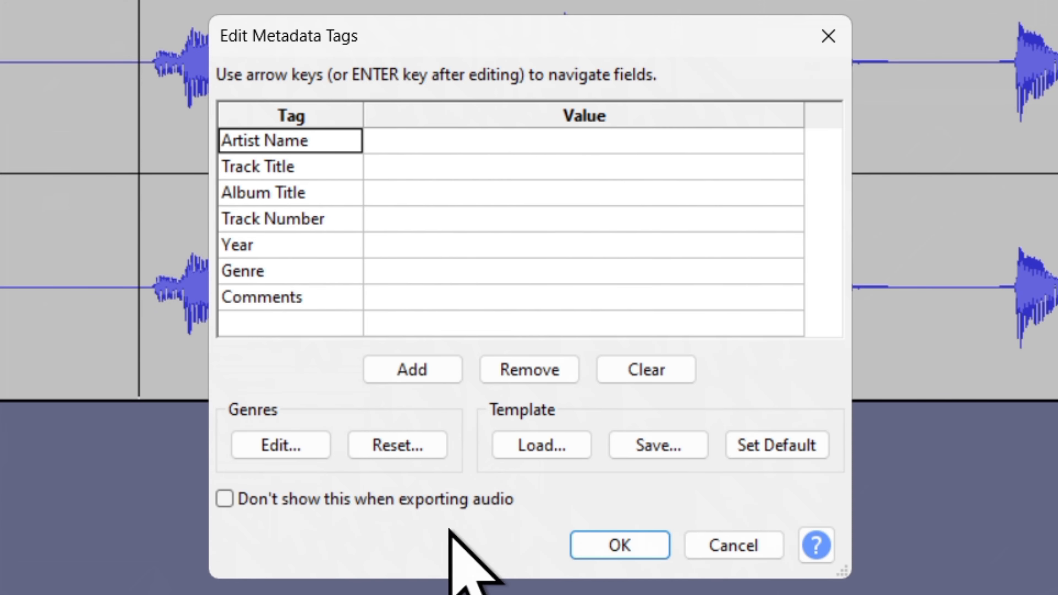
left_click(648, 552)
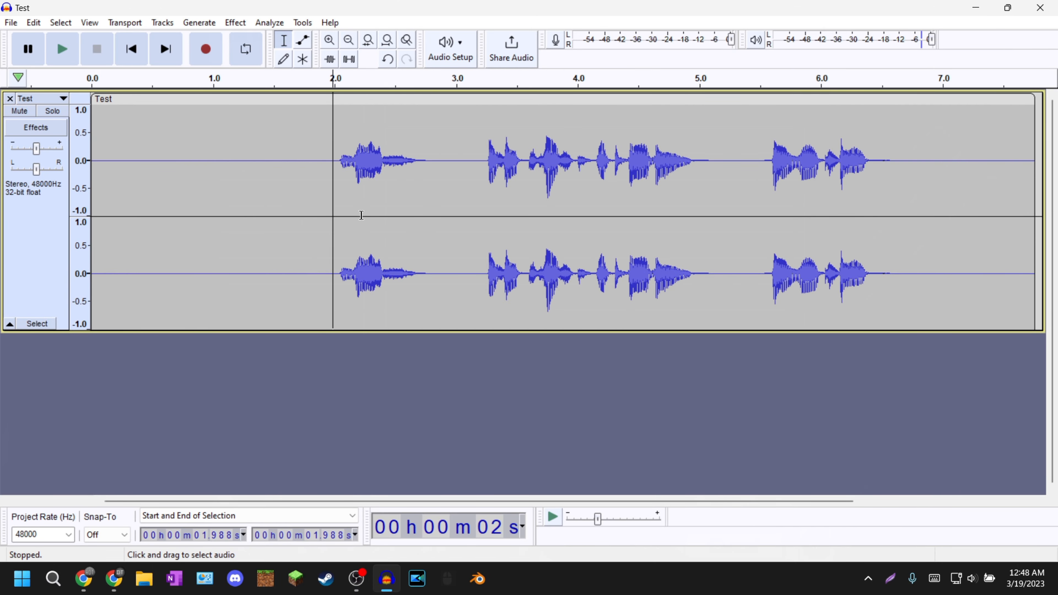
left_click(318, 169)
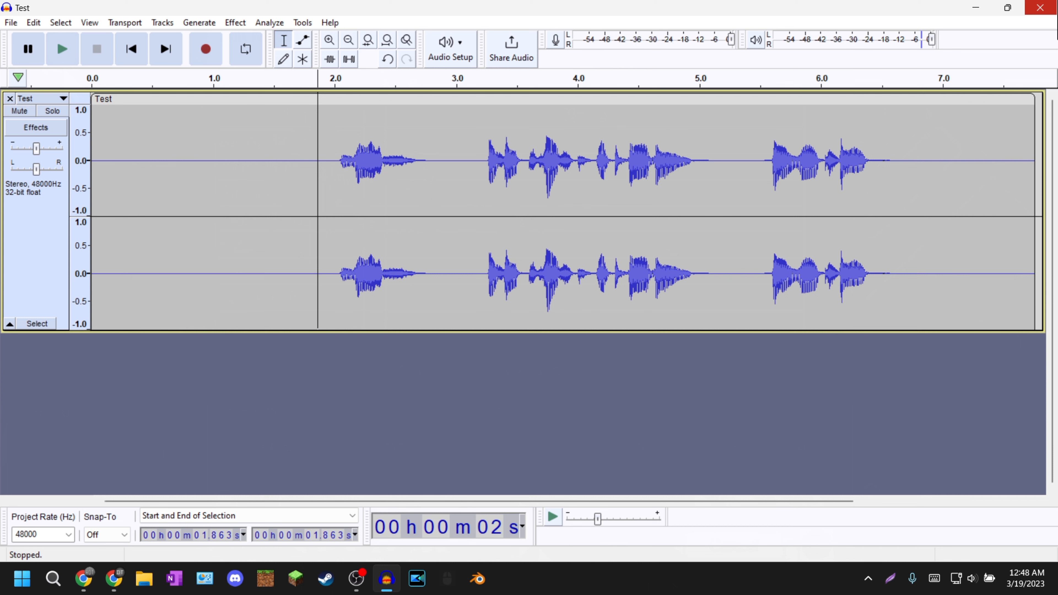
left_click(1041, 7)
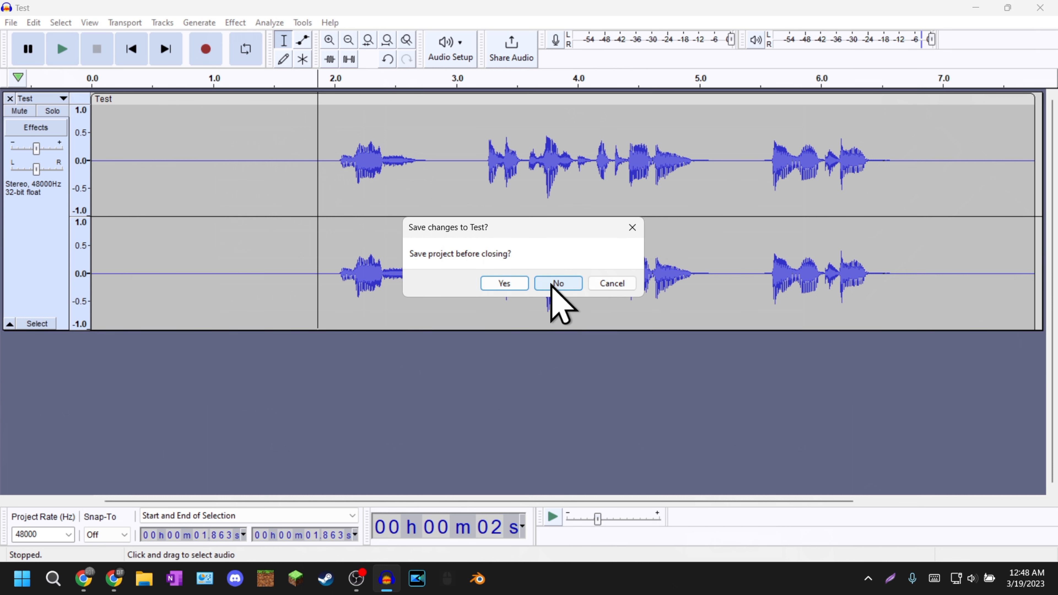
left_click(596, 285)
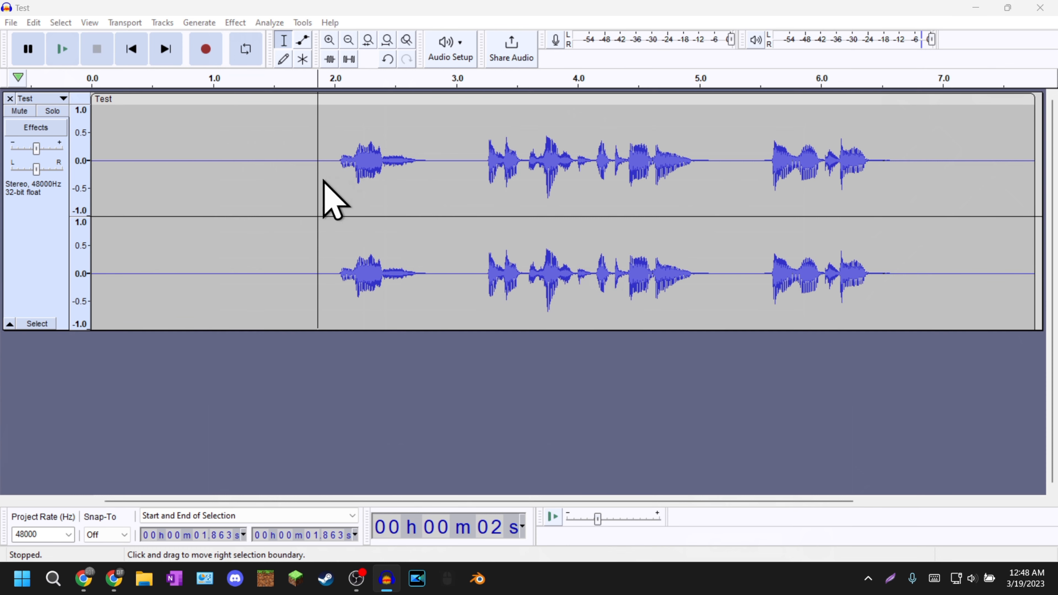
- Save the project as Test.aup3 in the Audacity folder
key("ctrl+s")
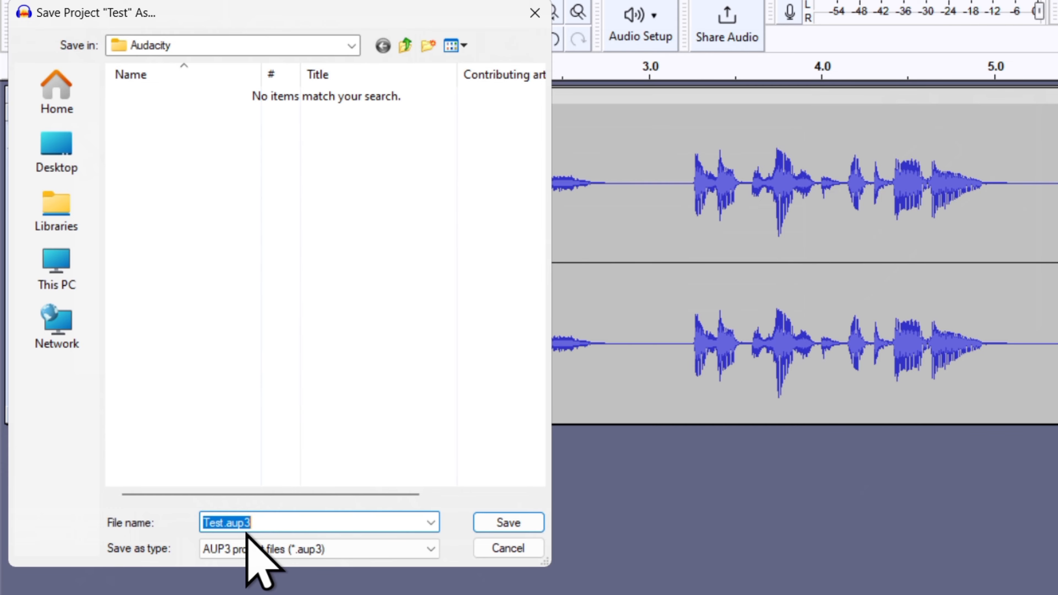
left_click(254, 549)
left_click(298, 567)
left_click(508, 522)
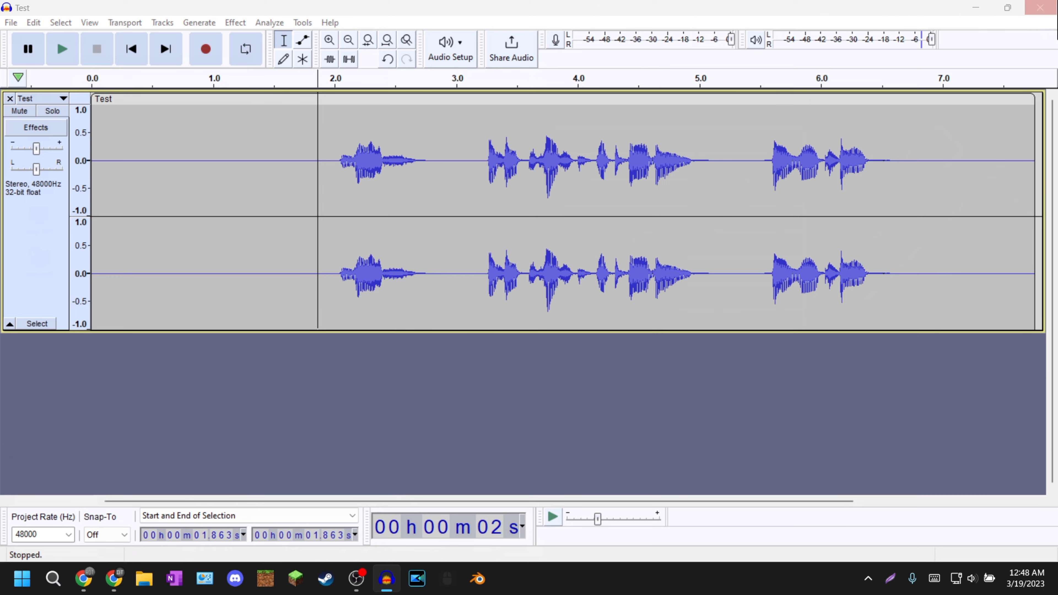
- Switch to CyberLink PowerDirector, open its preferences and review the General, Editing and File settings
key("alt+Tab")
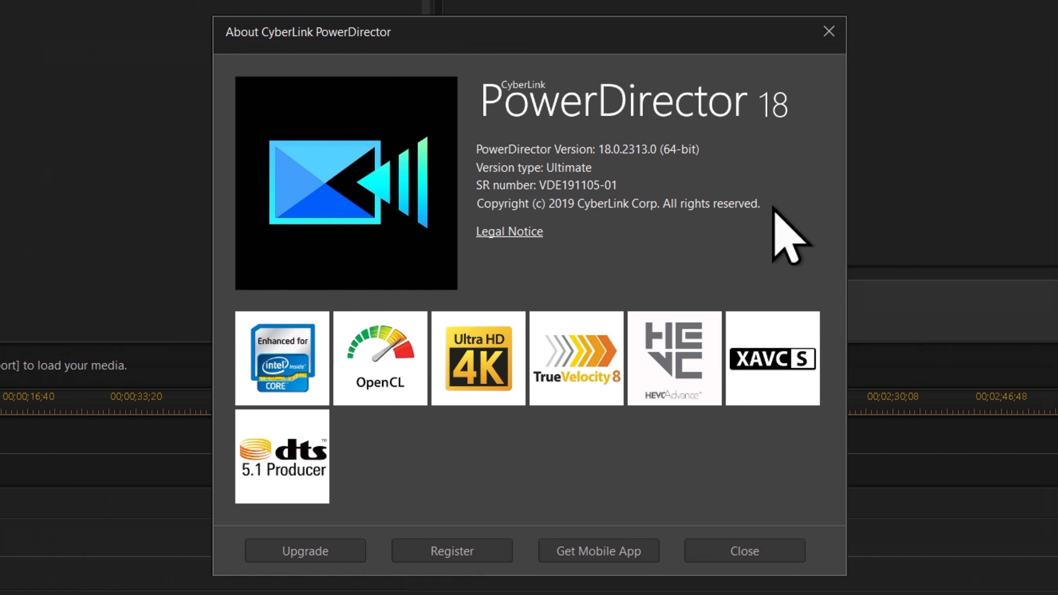
left_click(51, 8)
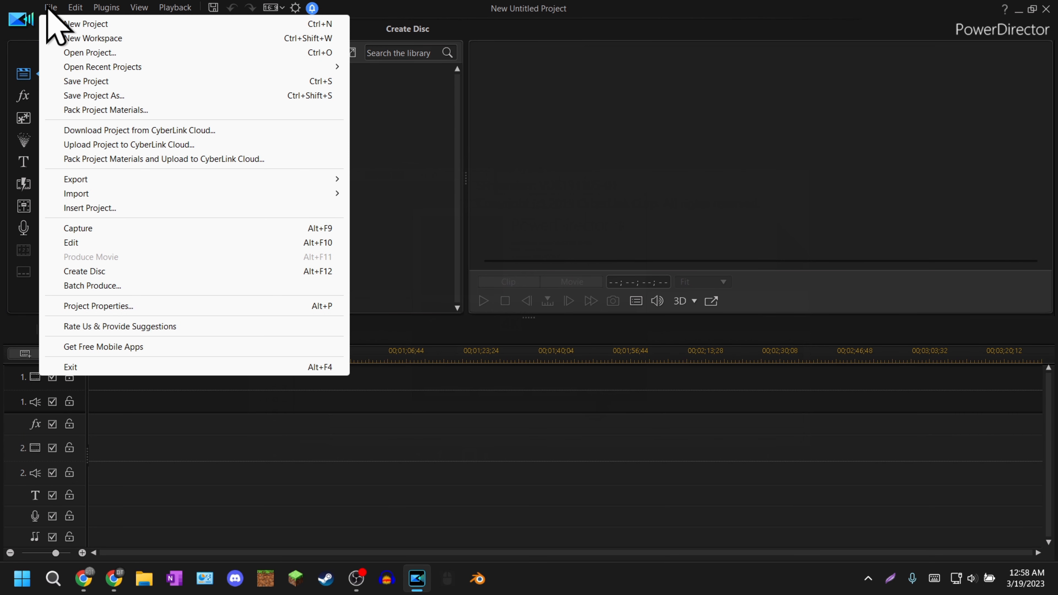
mouse_move(79, 6)
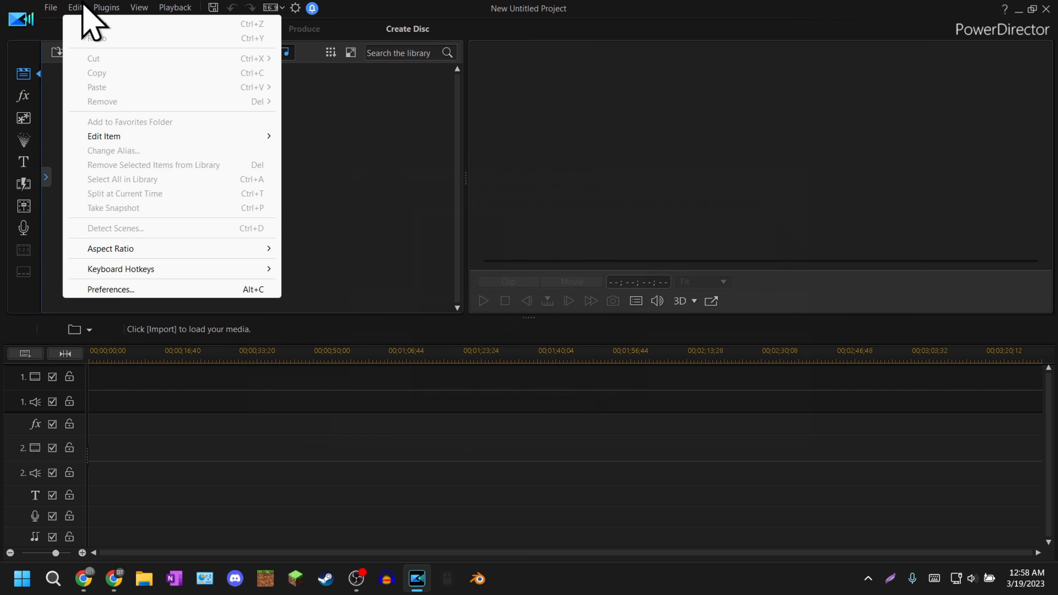
left_click(125, 289)
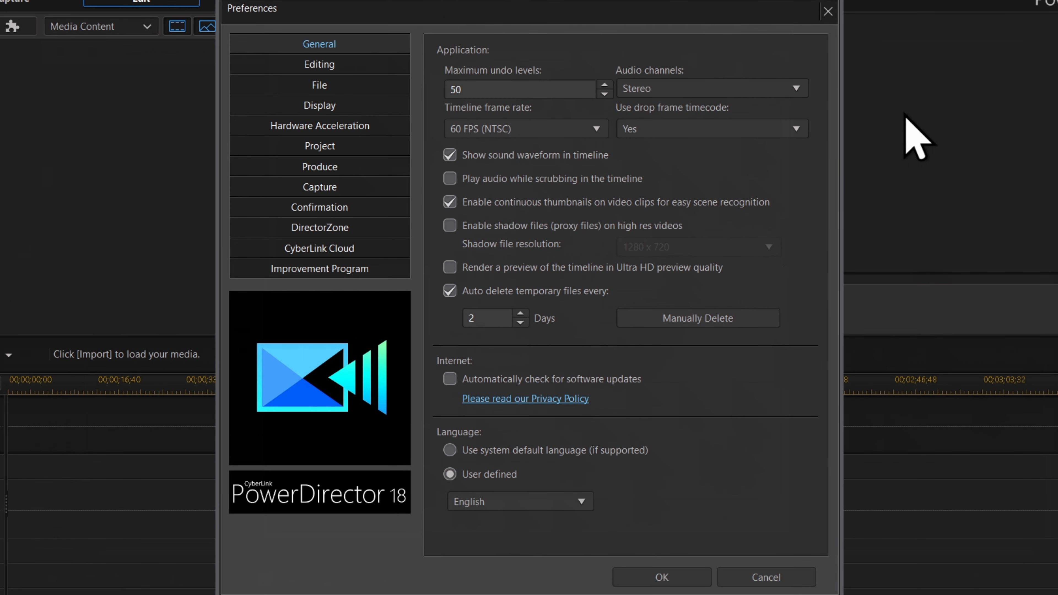
left_click(348, 66)
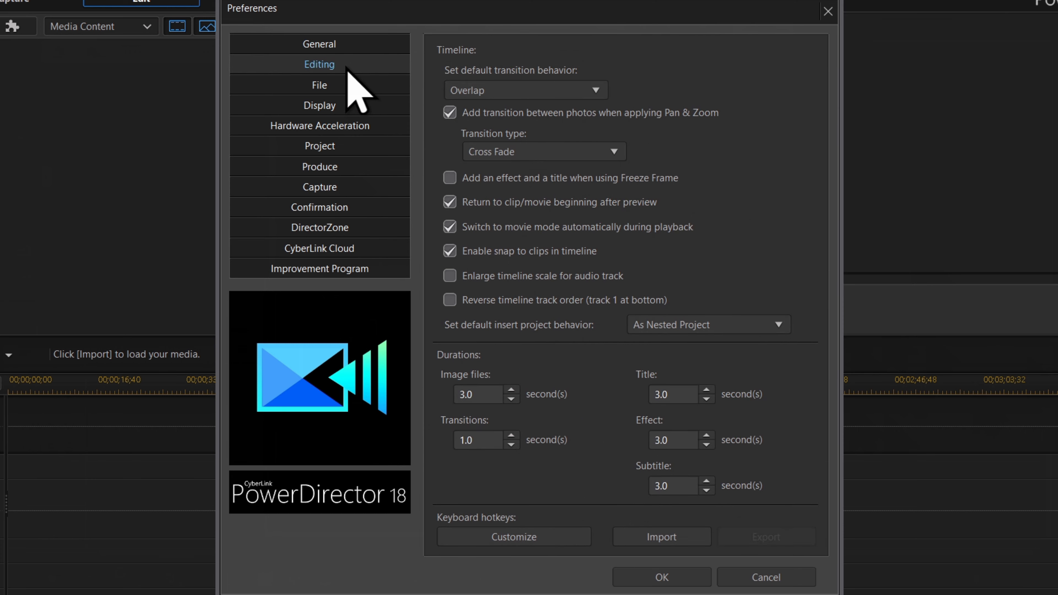
left_click(348, 87)
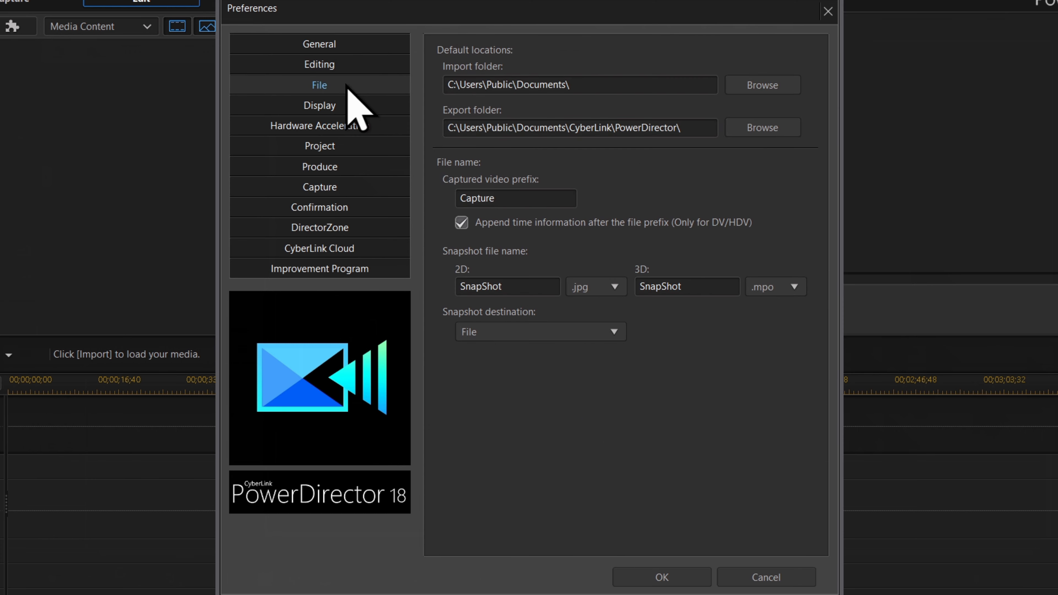
- Choose Low Preview Resolution as the timeline preview quality in the Display preferences
left_click(386, 107)
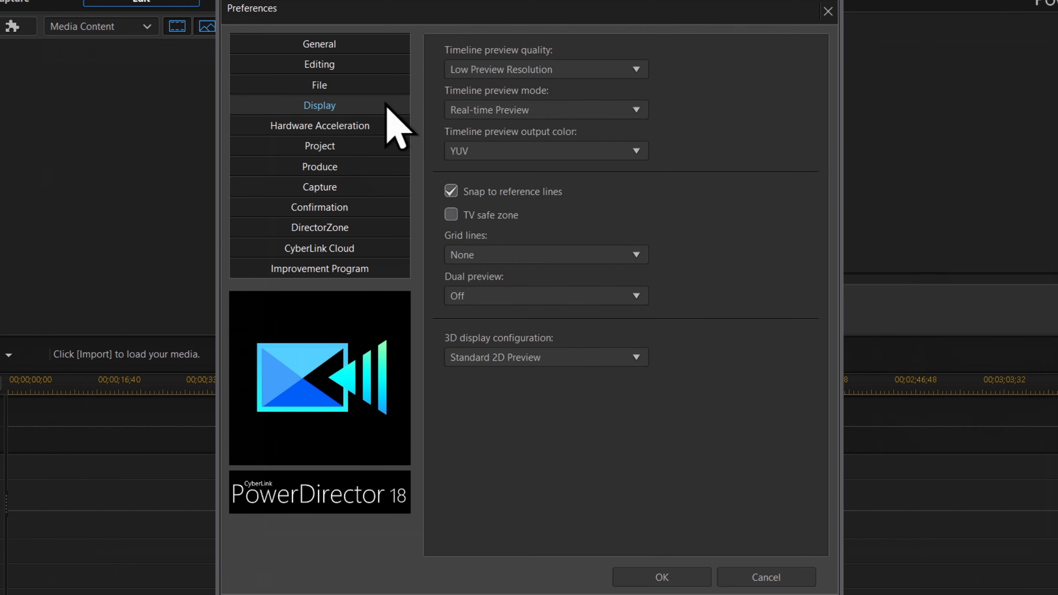
left_click(550, 75)
left_click(581, 69)
left_click(581, 69)
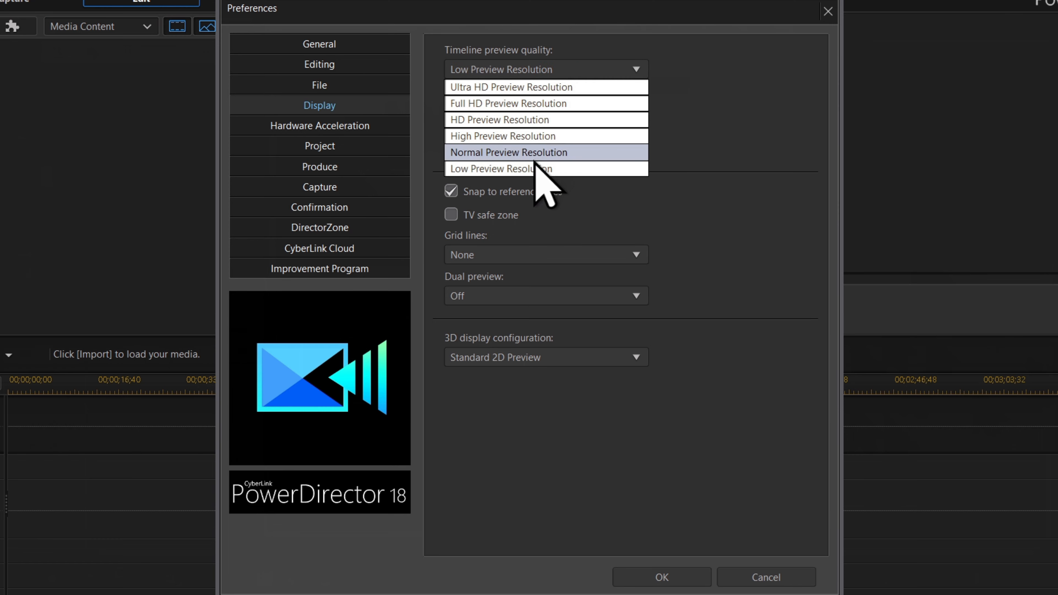
left_click(554, 170)
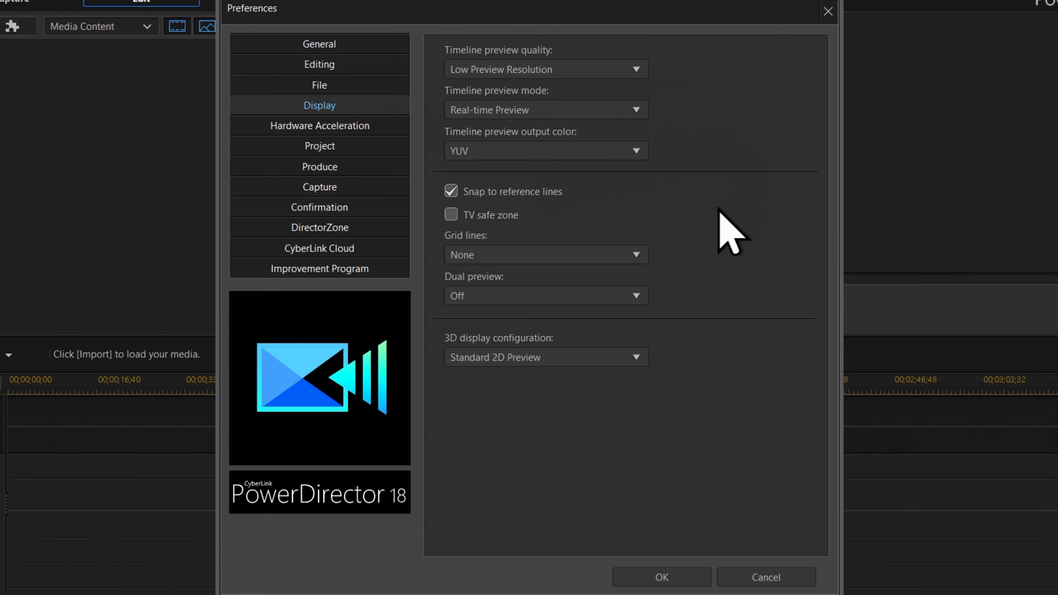
- Review the Hardware Acceleration, Project, Produce and Capture preferences, and accept the preference settings
left_click(360, 127)
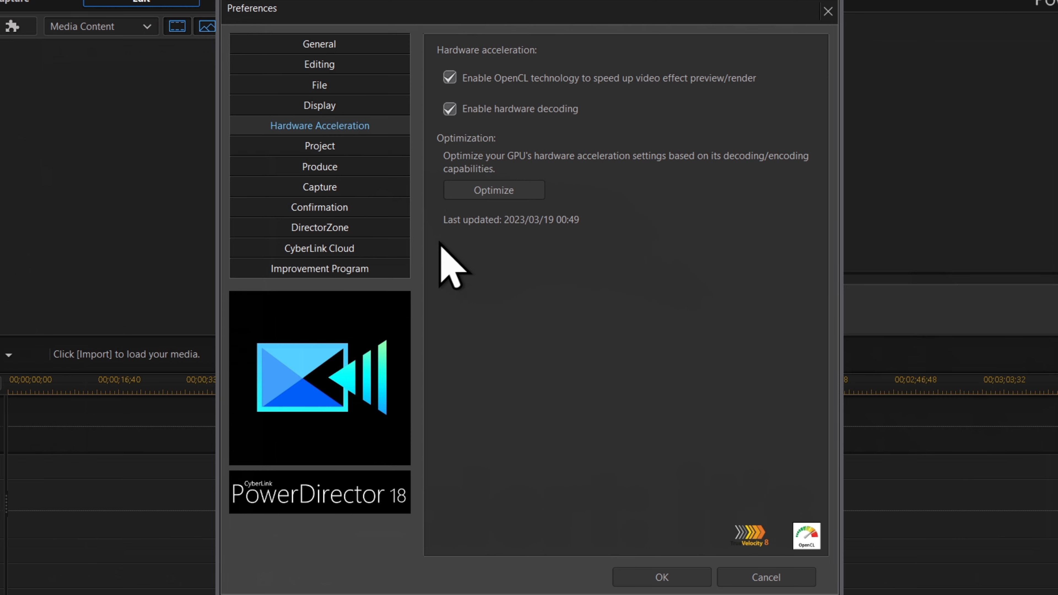
left_click(365, 149)
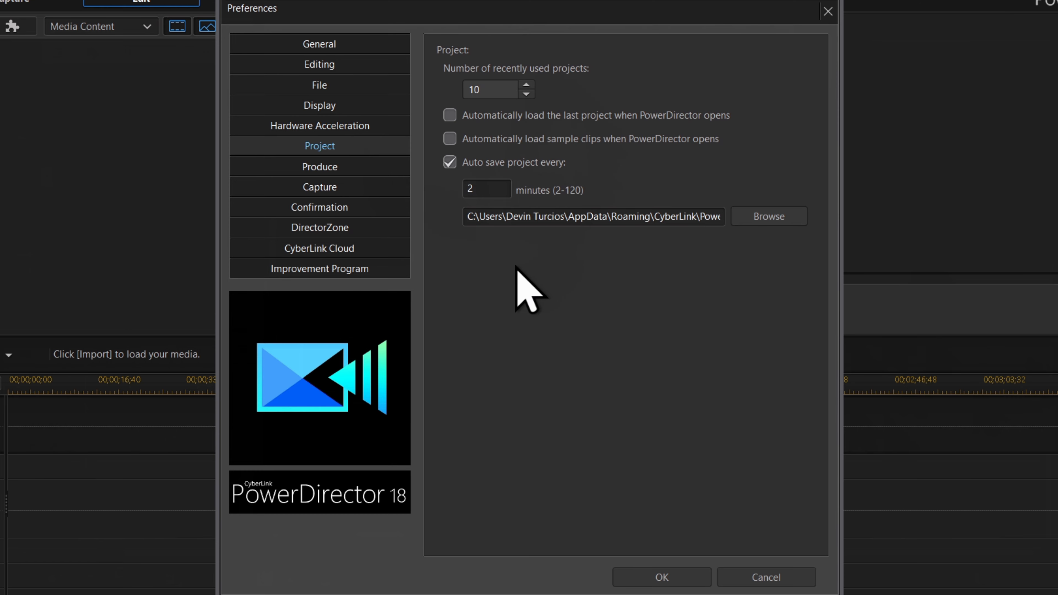
key("Down")
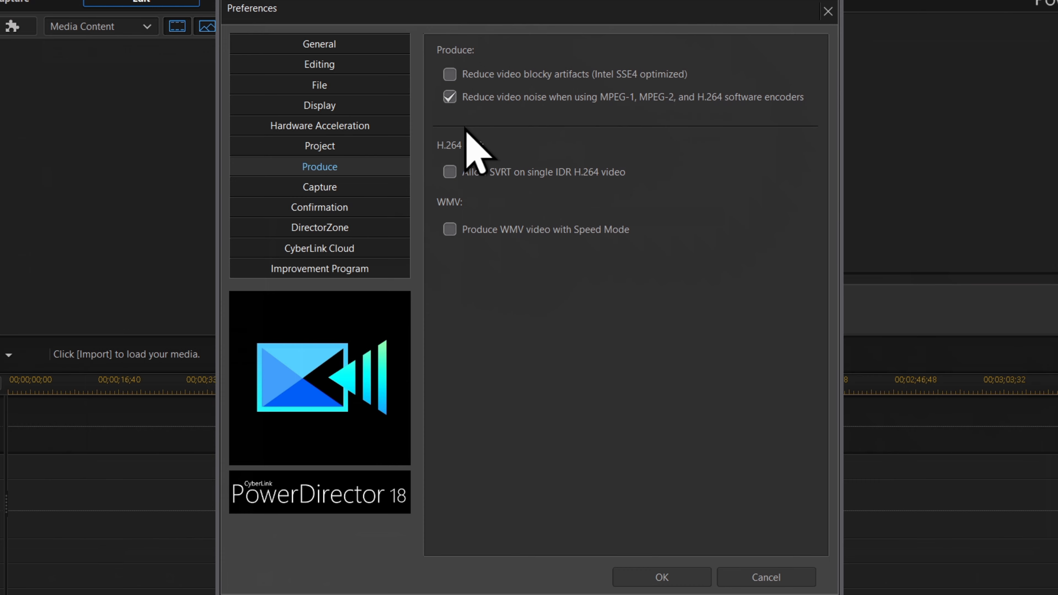
left_click(361, 184)
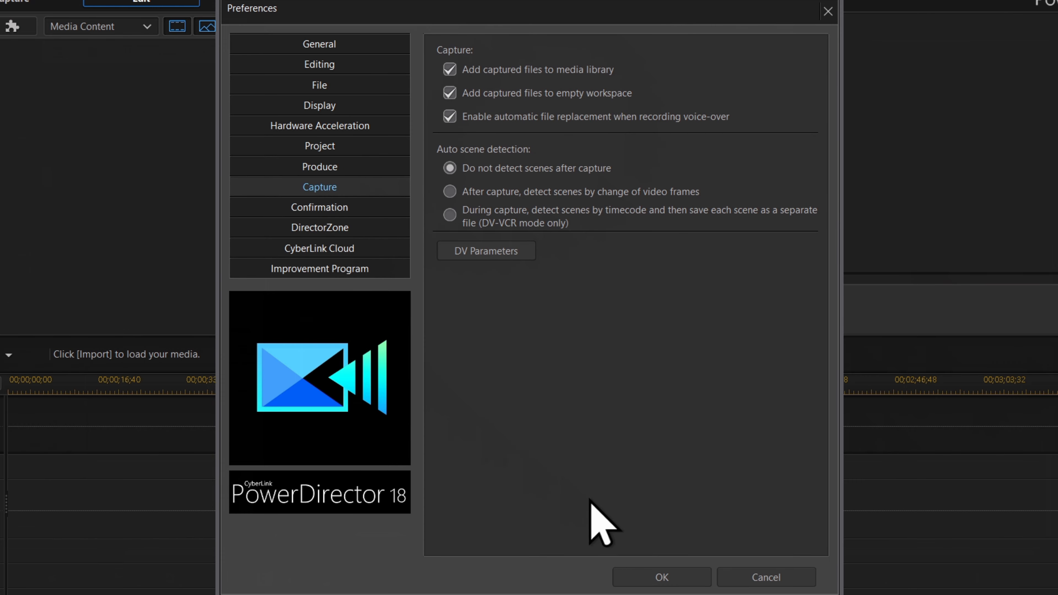
left_click(679, 578)
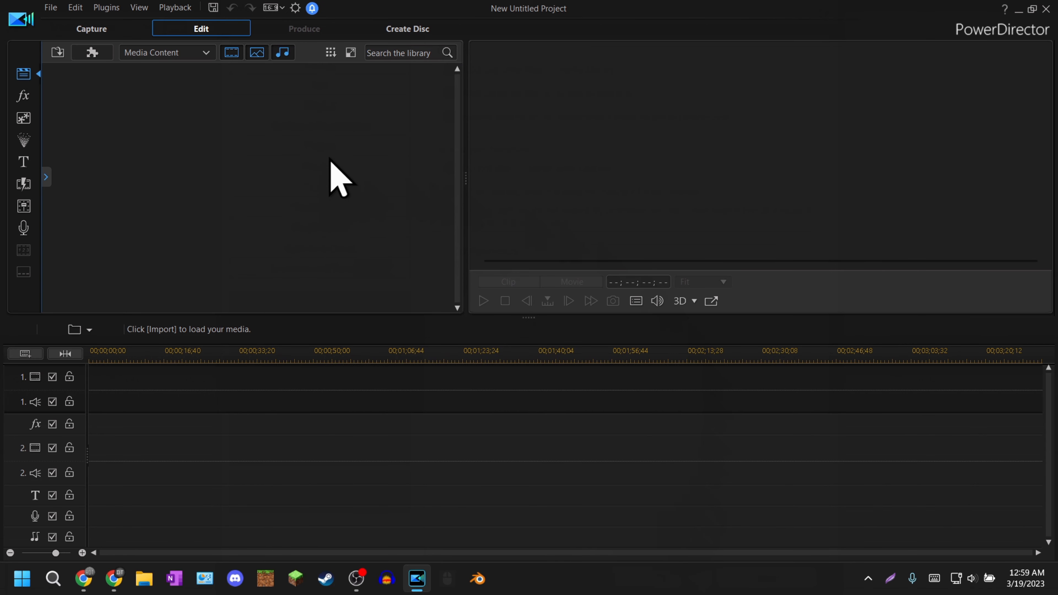
- Browse through the My Favorites collection of the video effects library
left_click(25, 96)
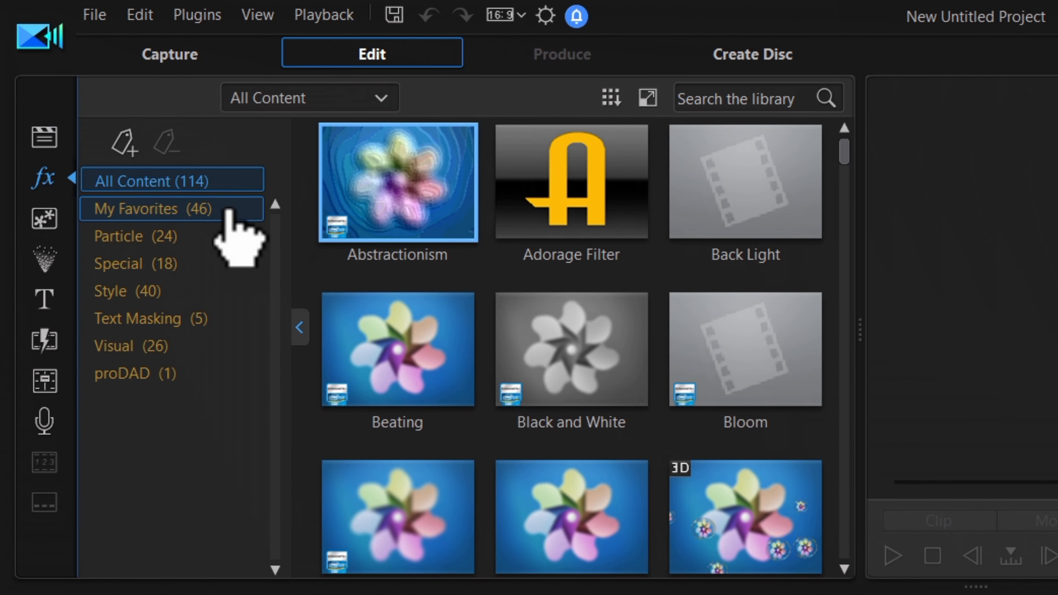
left_click(107, 112)
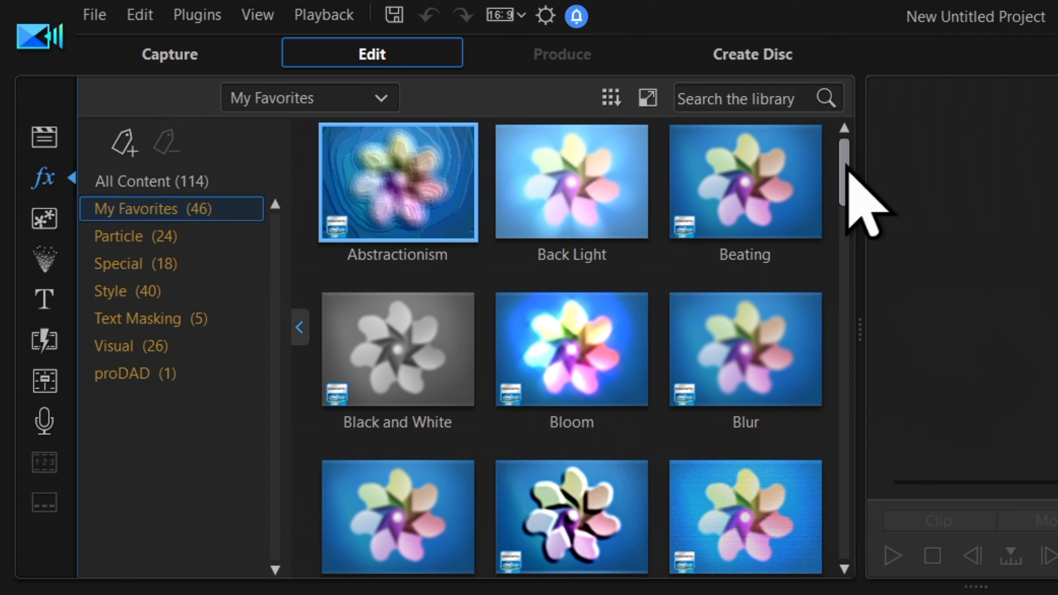
left_click_drag(847, 169, 864, 478)
scroll(853, 497, "down", 5)
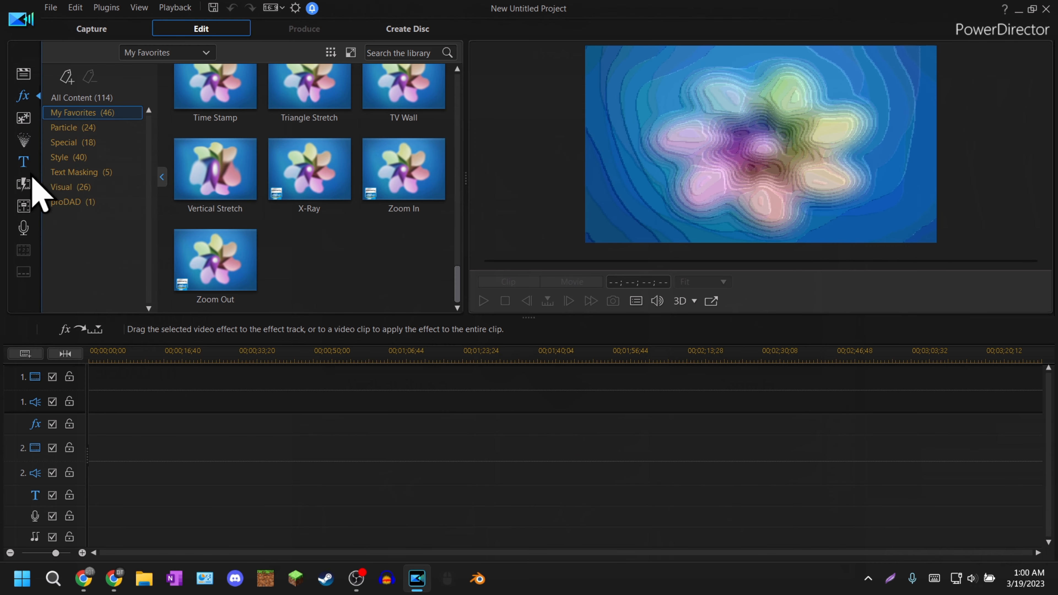
- Open the Custom title templates and review the options available for the Standard template
left_click(26, 164)
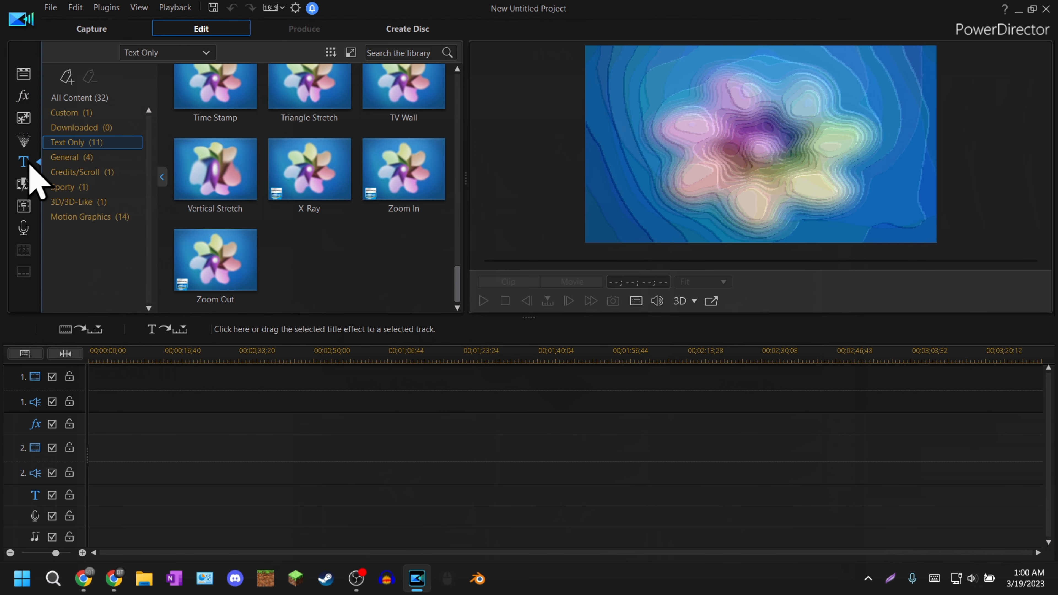
left_click(104, 112)
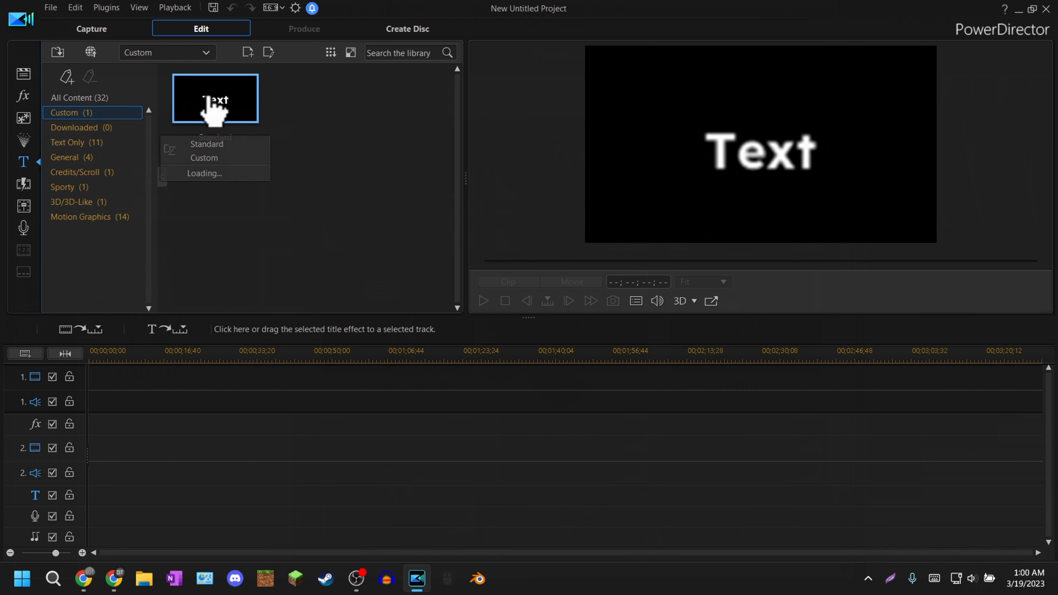
right_click(213, 102)
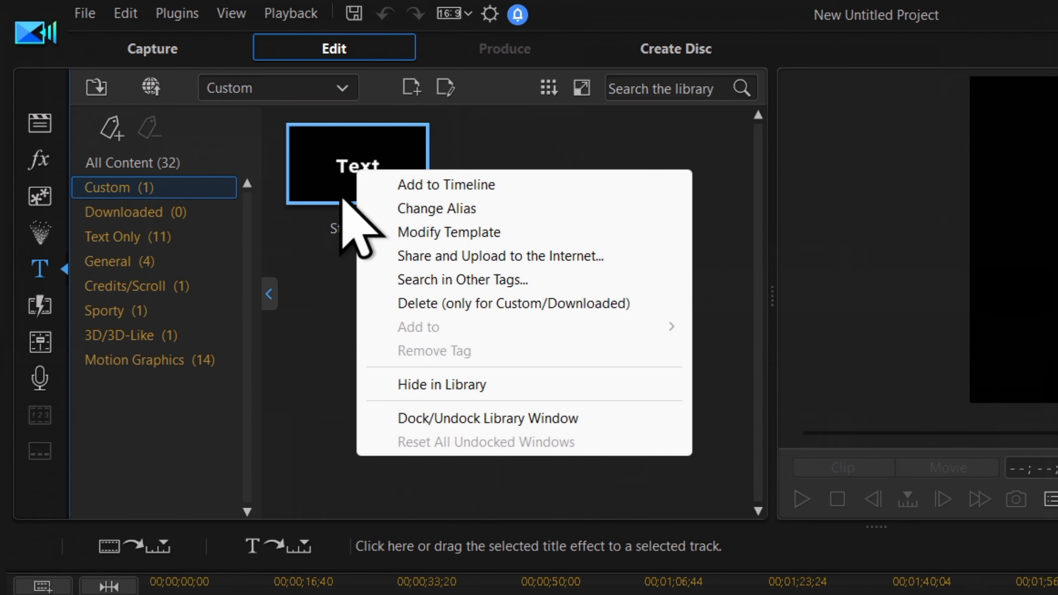
left_click(303, 260)
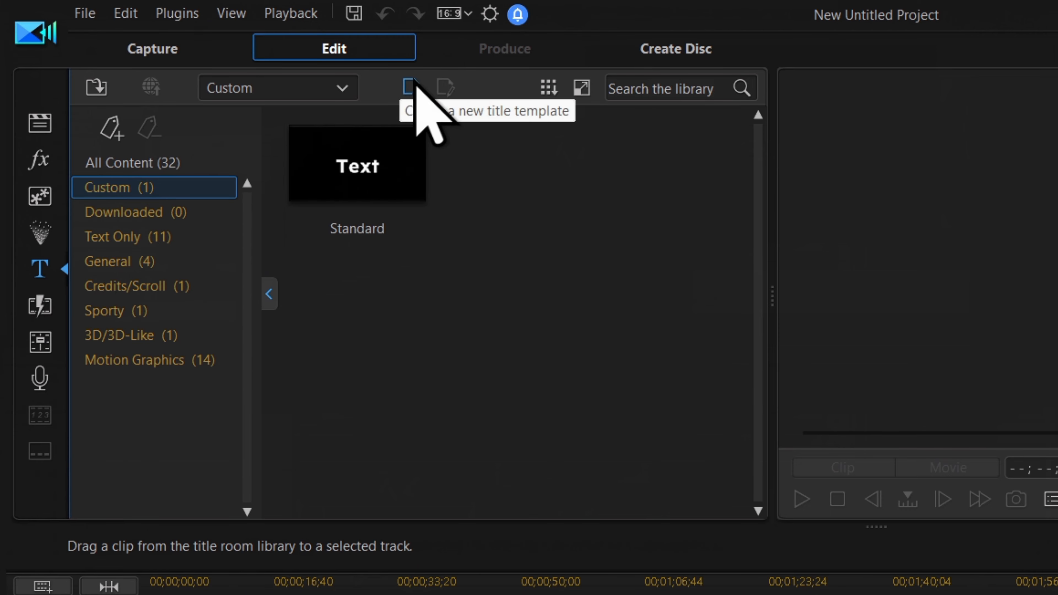
- Create a new 2D title template and replace its placeholder wording with "Text"
left_click(410, 87)
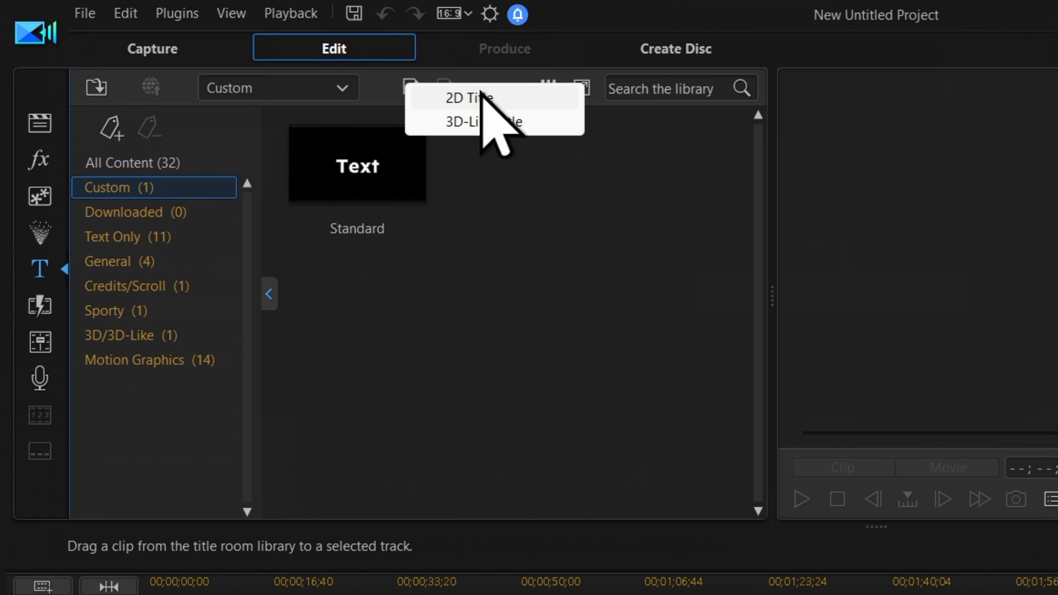
left_click(528, 101)
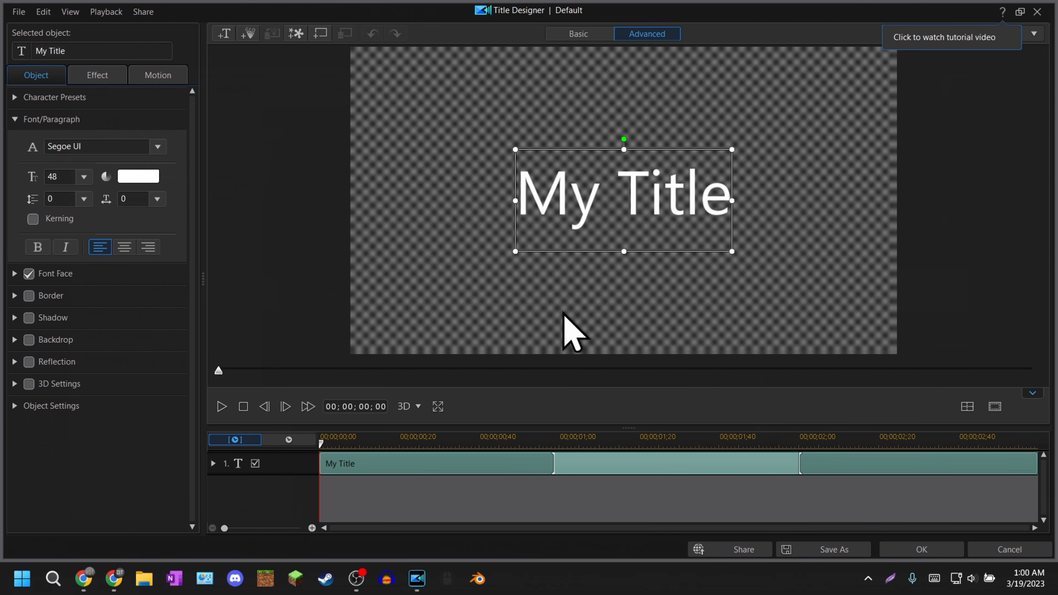
double_click(584, 215)
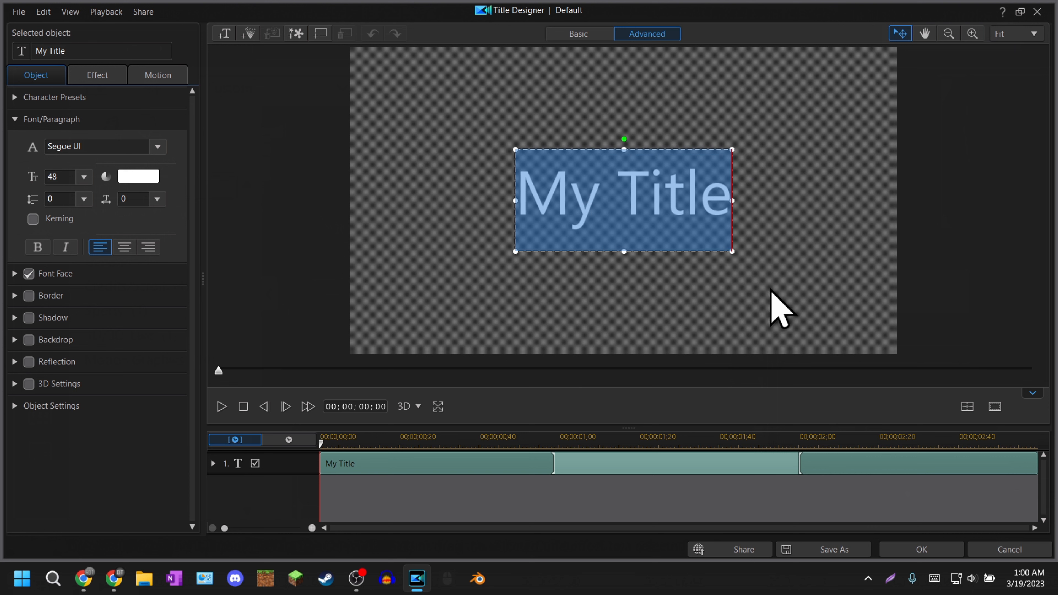
type("T")
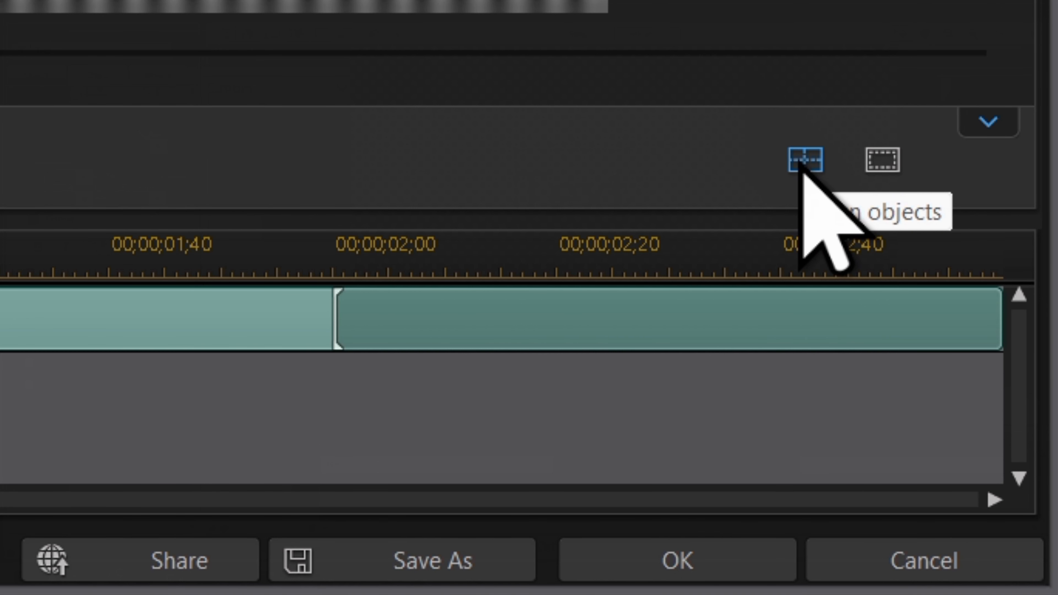
- Try to align the title to the canvas with Horizontal Center and Vertical Center
left_click(802, 163)
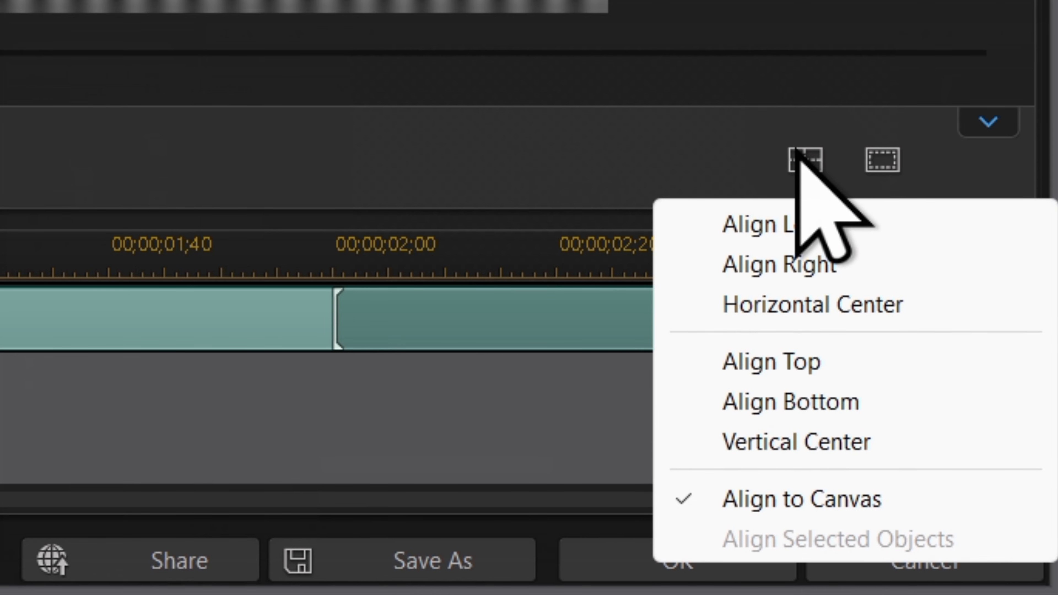
left_click(810, 0)
left_click(808, 161)
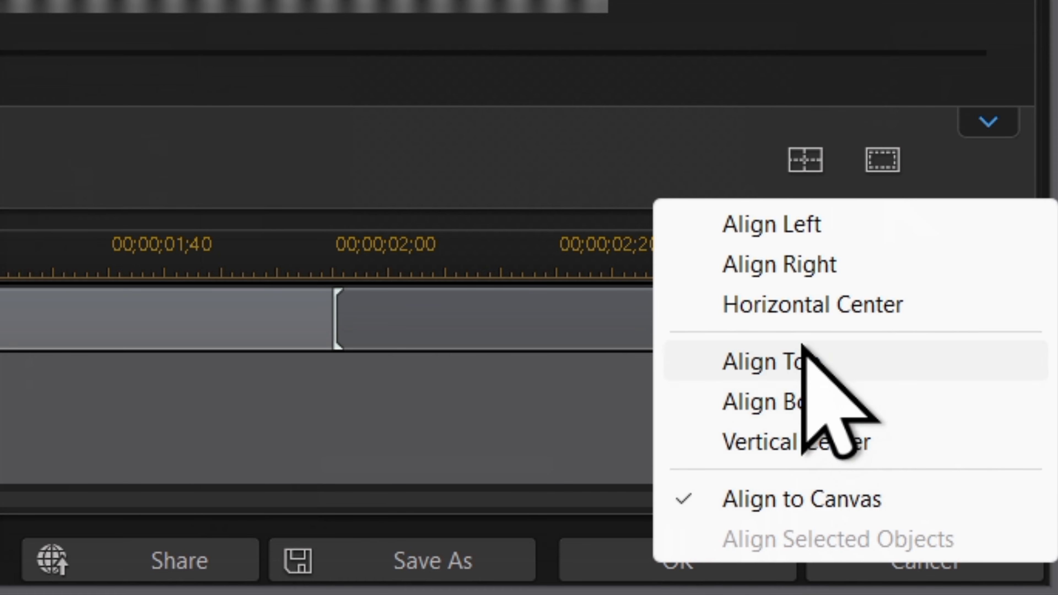
left_click(794, 311)
left_click(810, 164)
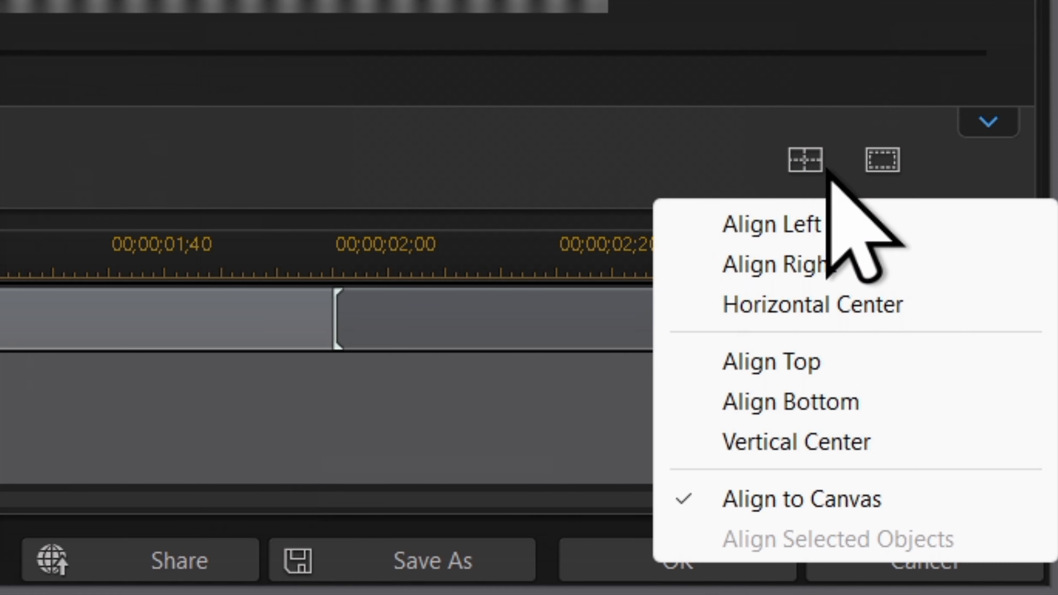
left_click(887, 441)
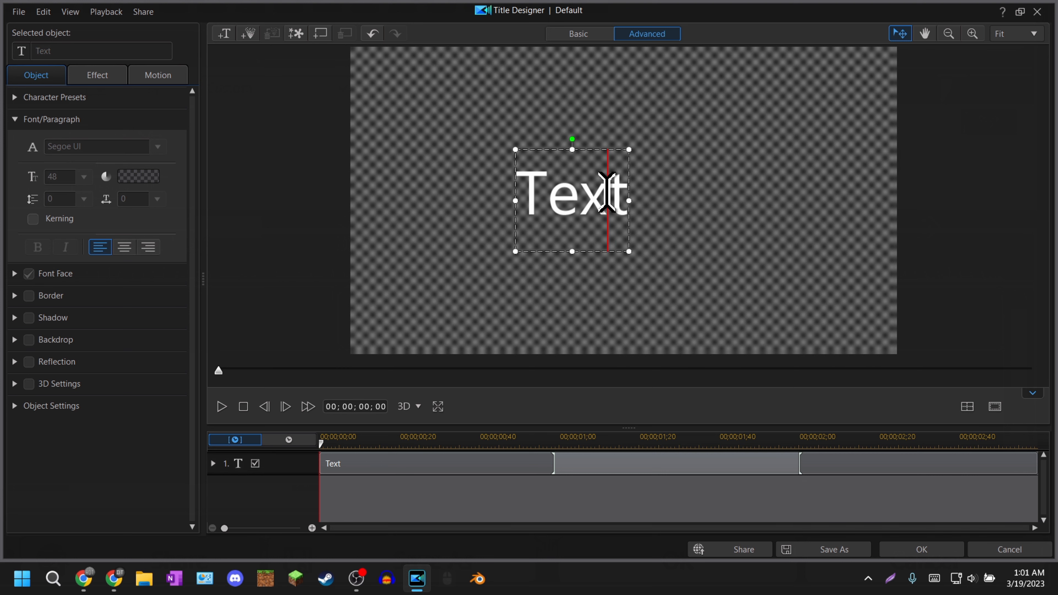
- Select the title object and align it to the canvas center horizontally and vertically
left_click(569, 193)
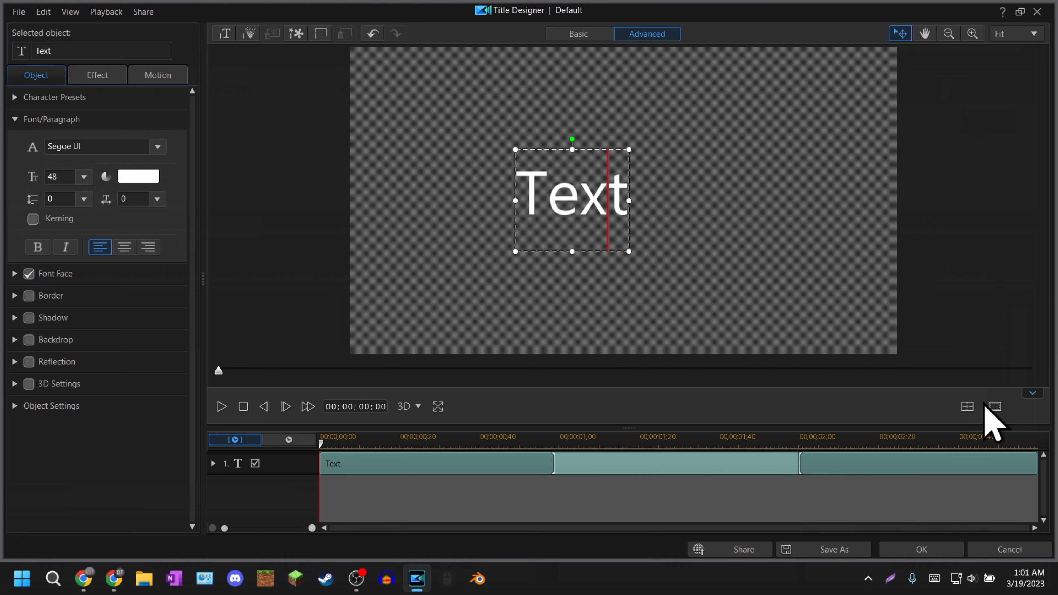
left_click(967, 408)
left_click(982, 459)
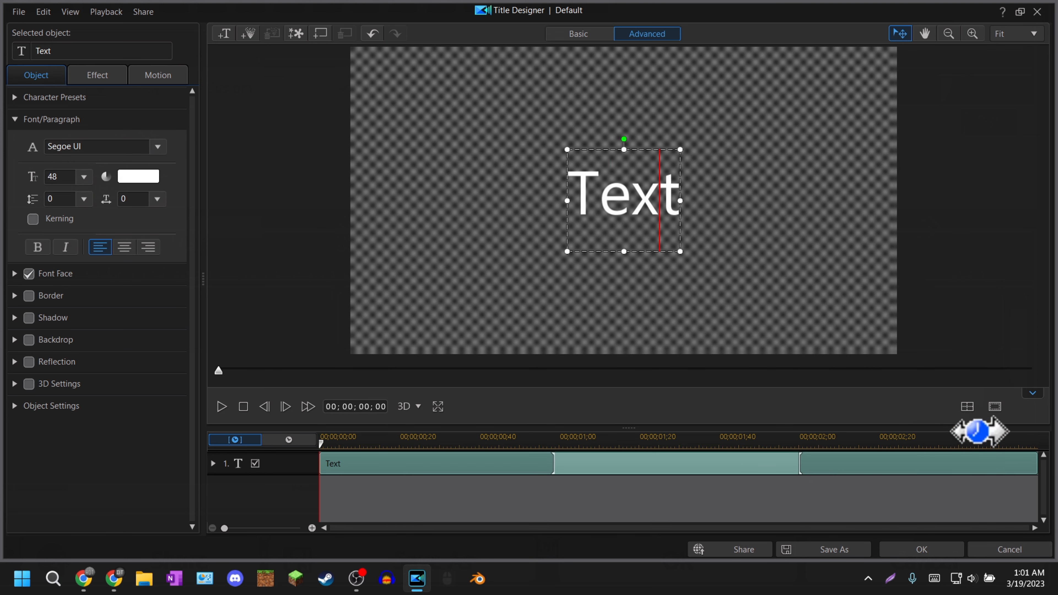
left_click(967, 408)
left_click(982, 505)
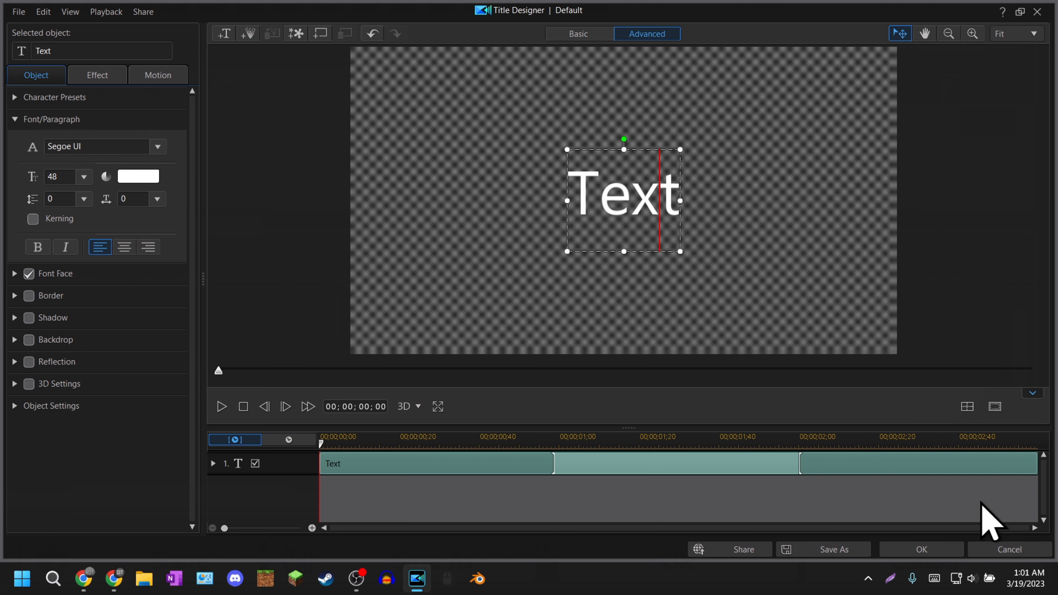
left_click(938, 227)
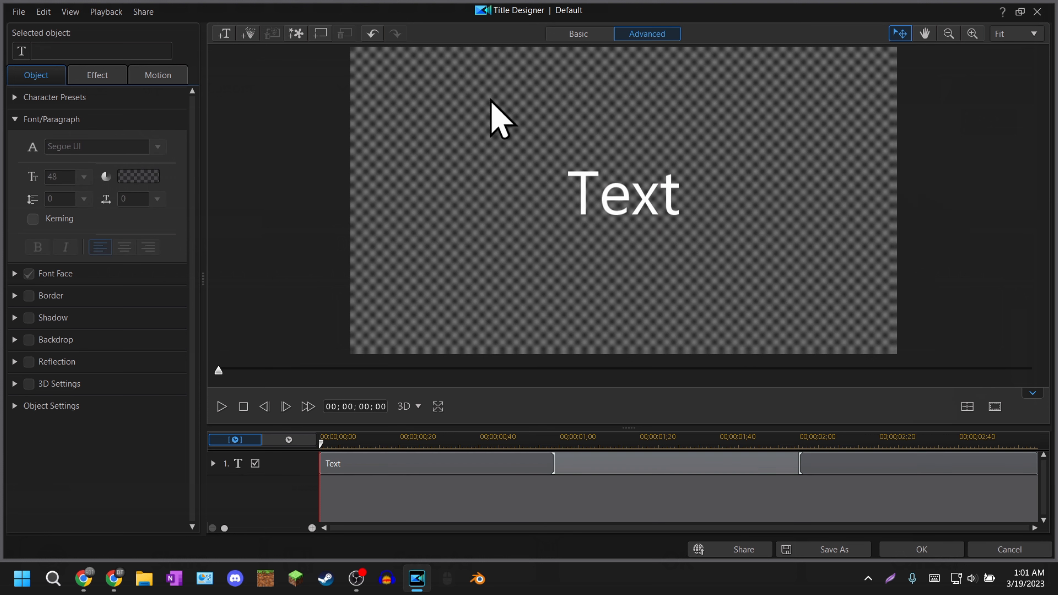
- Set the font of the whole title text to Calligraphical
left_click(655, 172)
double_click(621, 208)
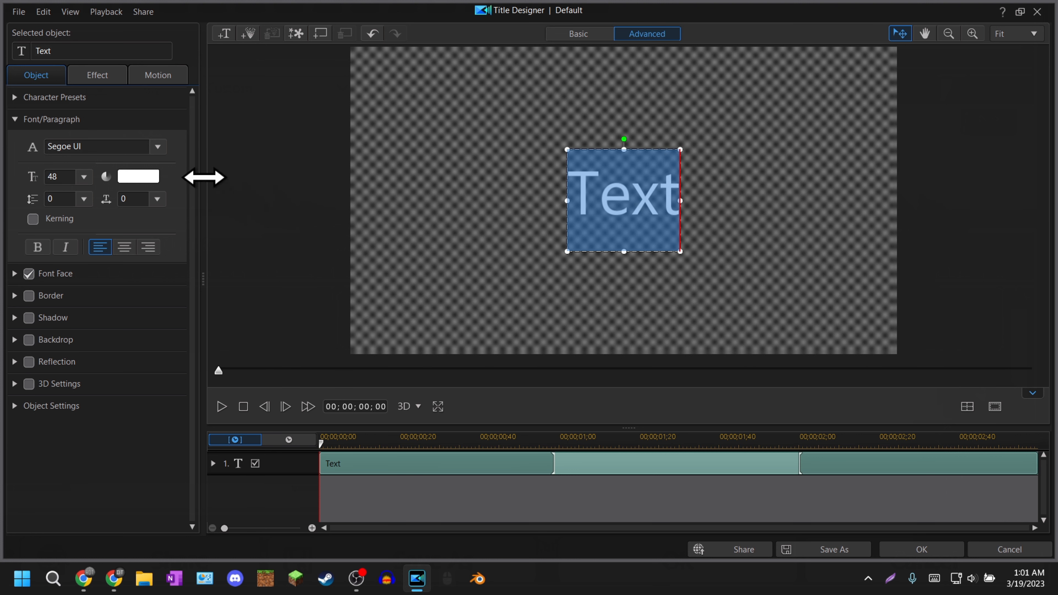
left_click(123, 145)
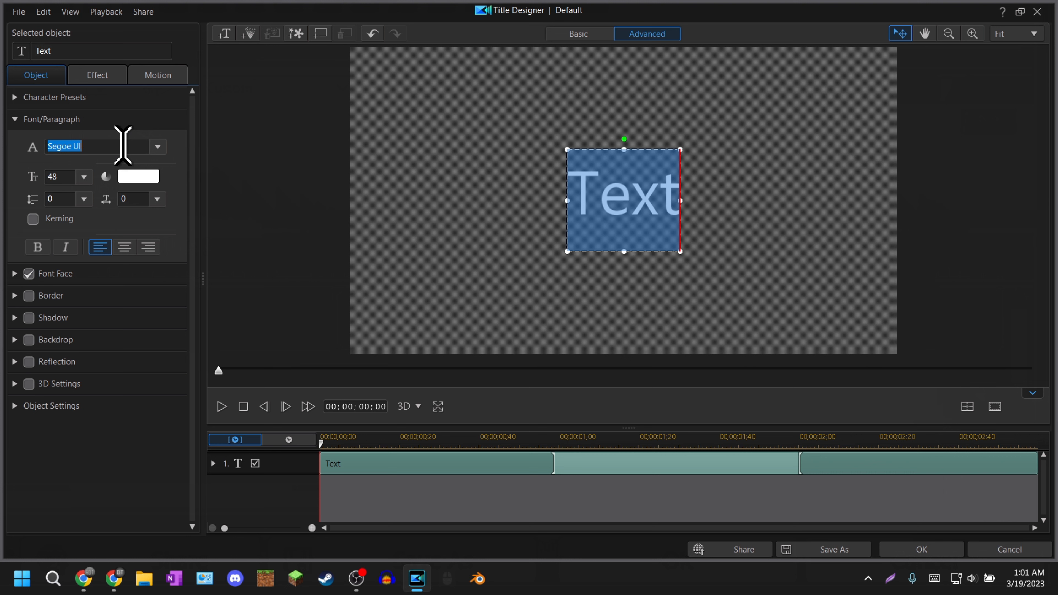
key("Return")
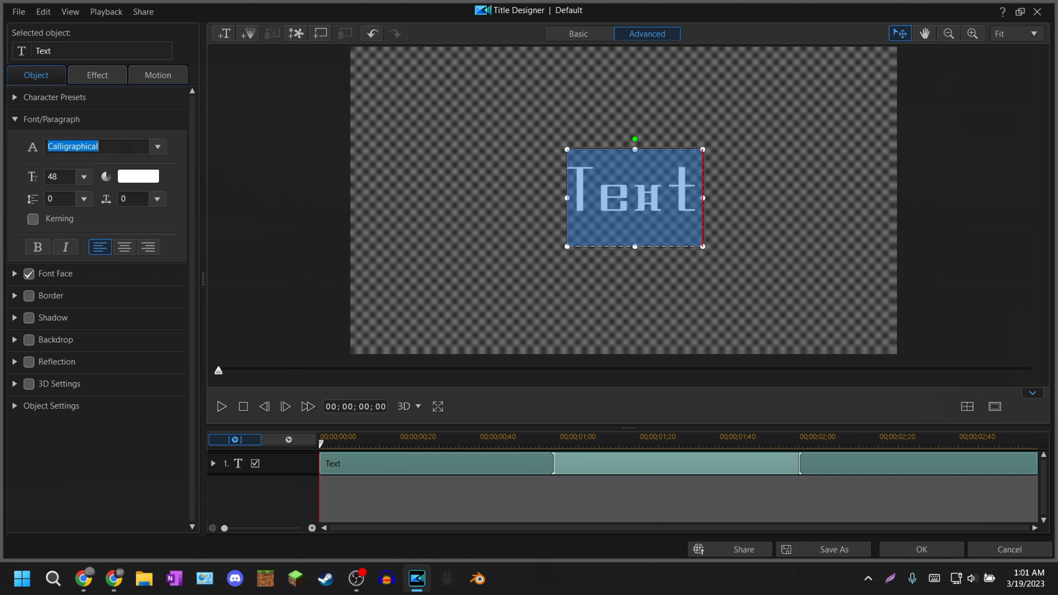
- Select the entire title text and make it bold
left_click(634, 215)
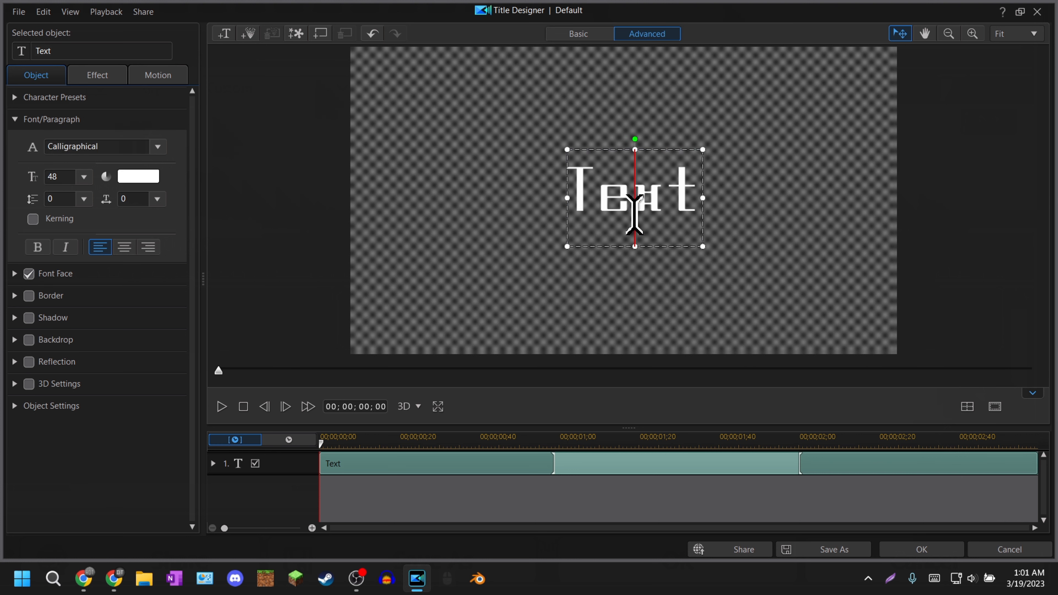
double_click(669, 188)
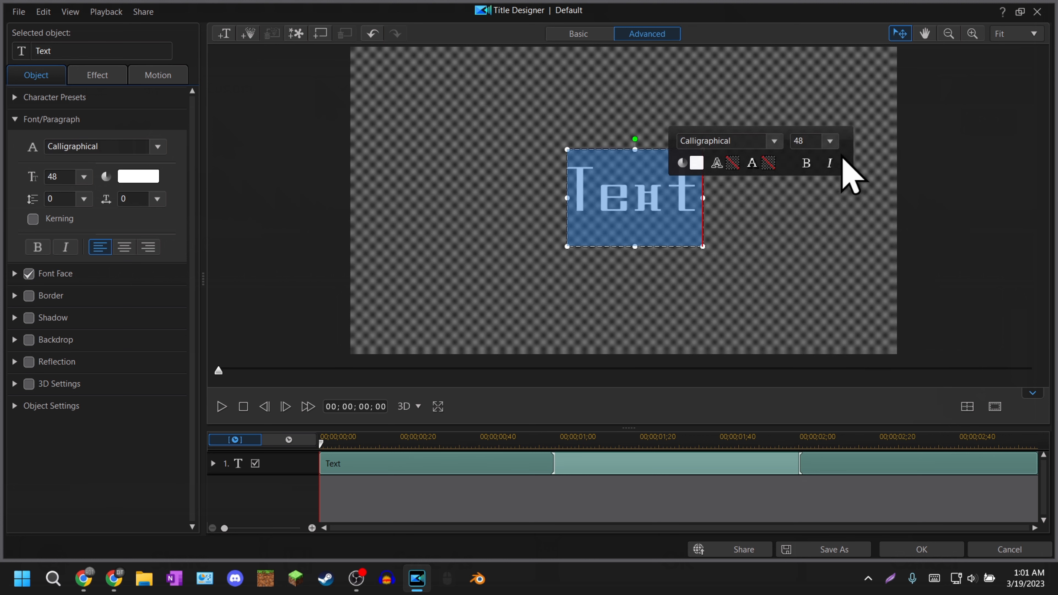
left_click(806, 163)
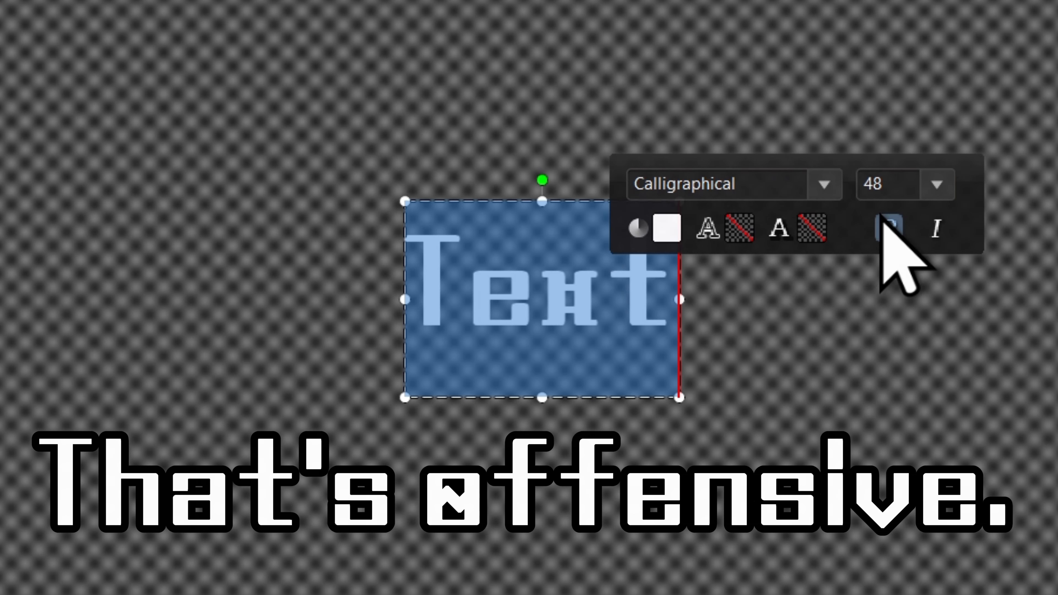
- Change the title text's font to Chunky Squares and remove its bold formatting
left_click(766, 190)
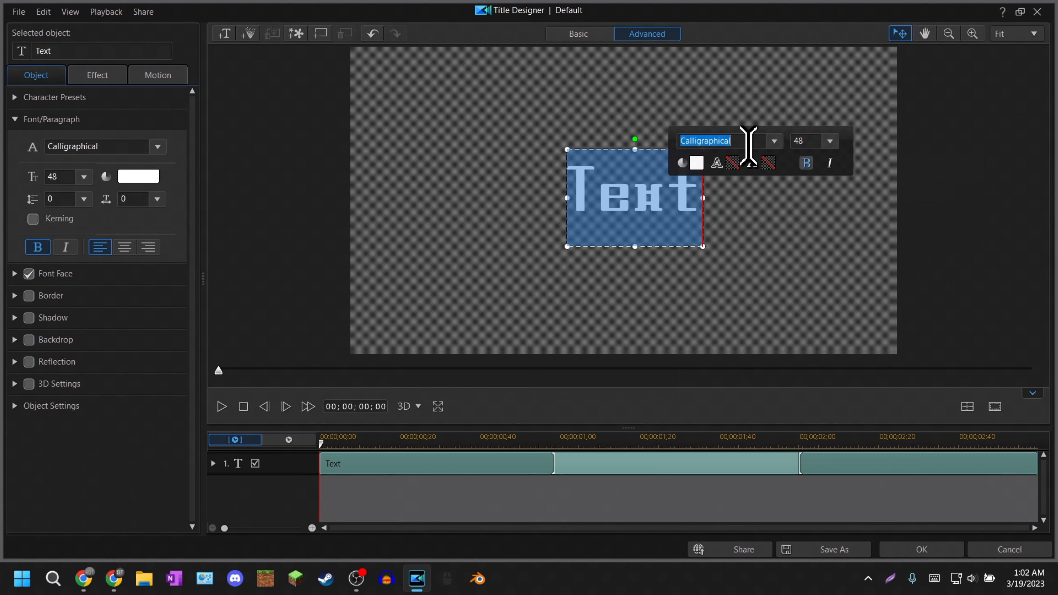
key("Return")
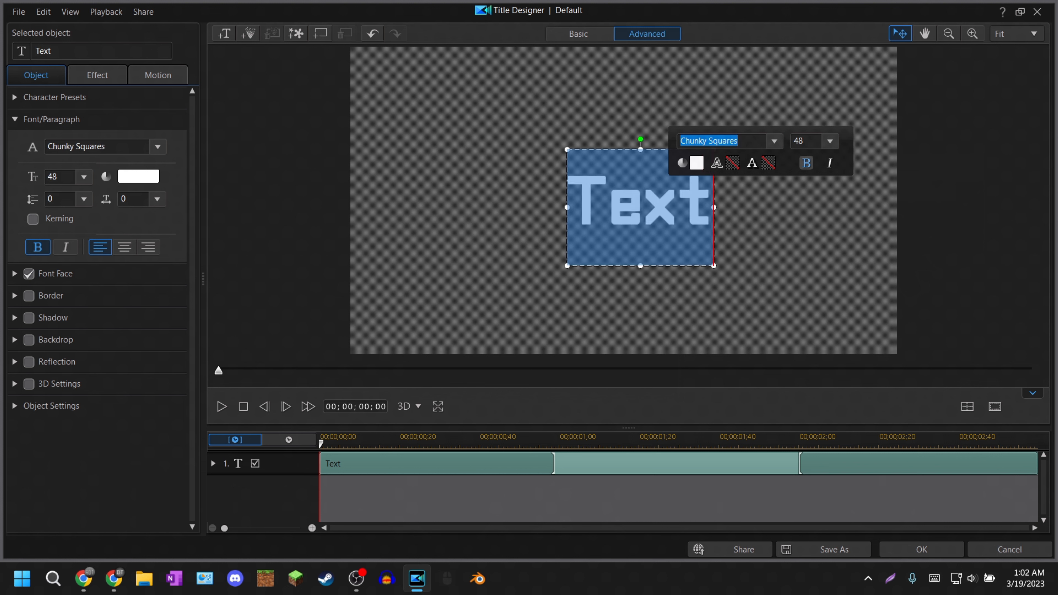
left_click(807, 164)
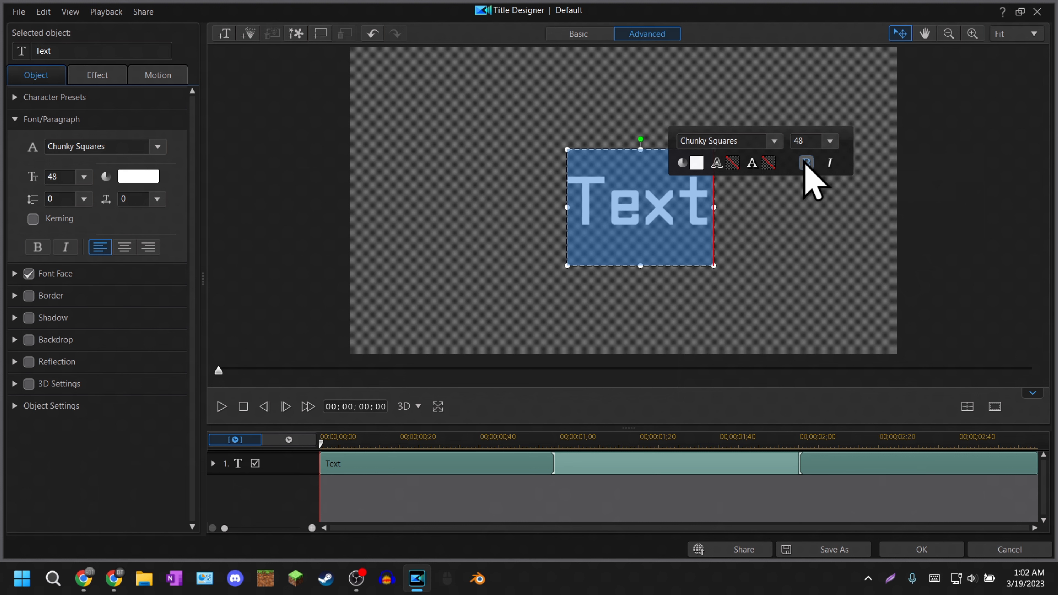
left_click(560, 277)
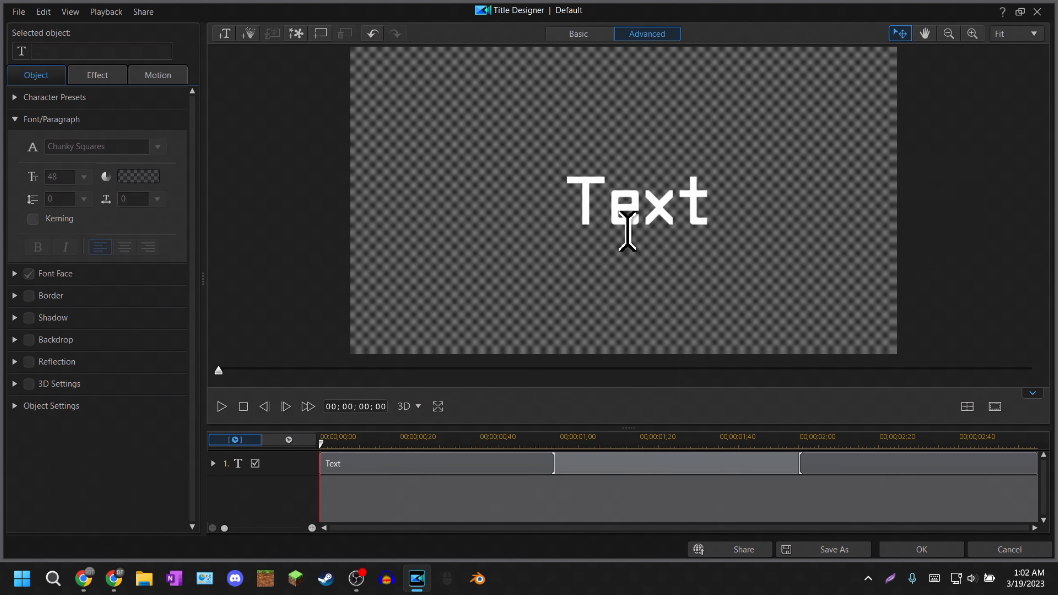
- Try italic formatting on the title text and undo it
left_click(634, 212)
double_click(633, 213)
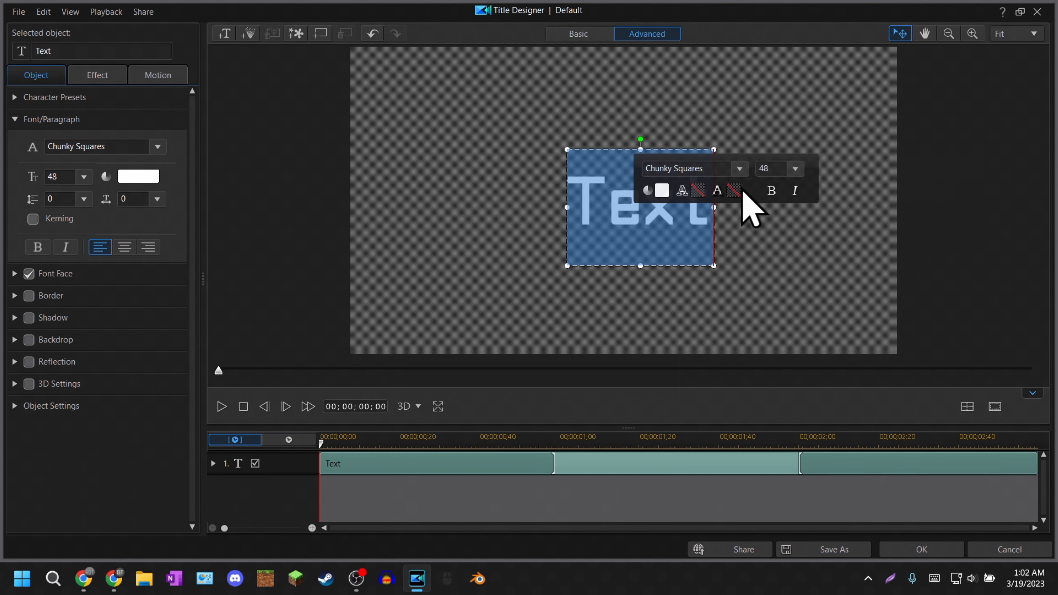
left_click(796, 190)
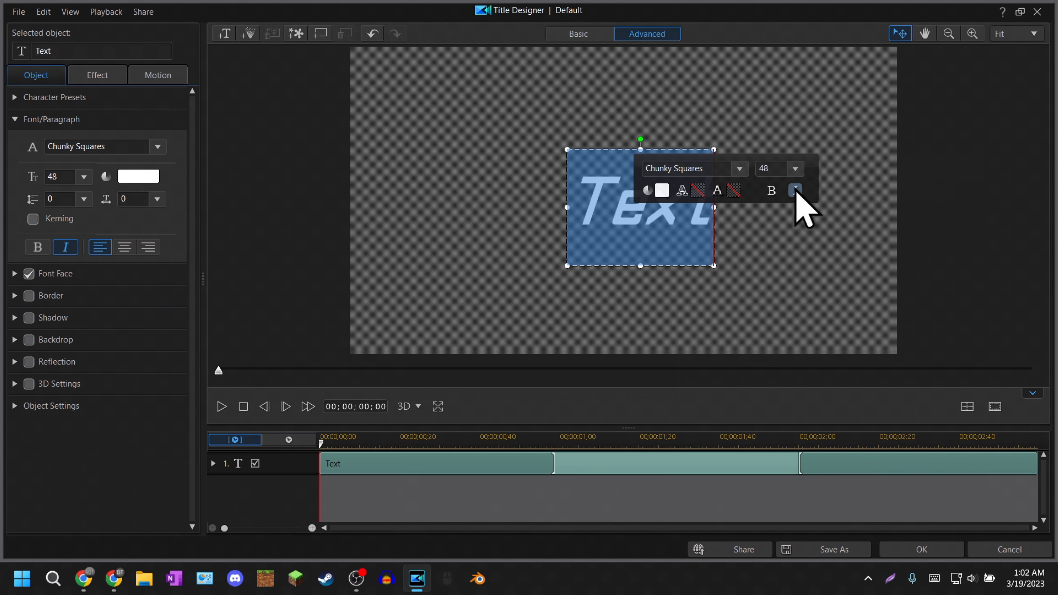
left_click(1004, 267)
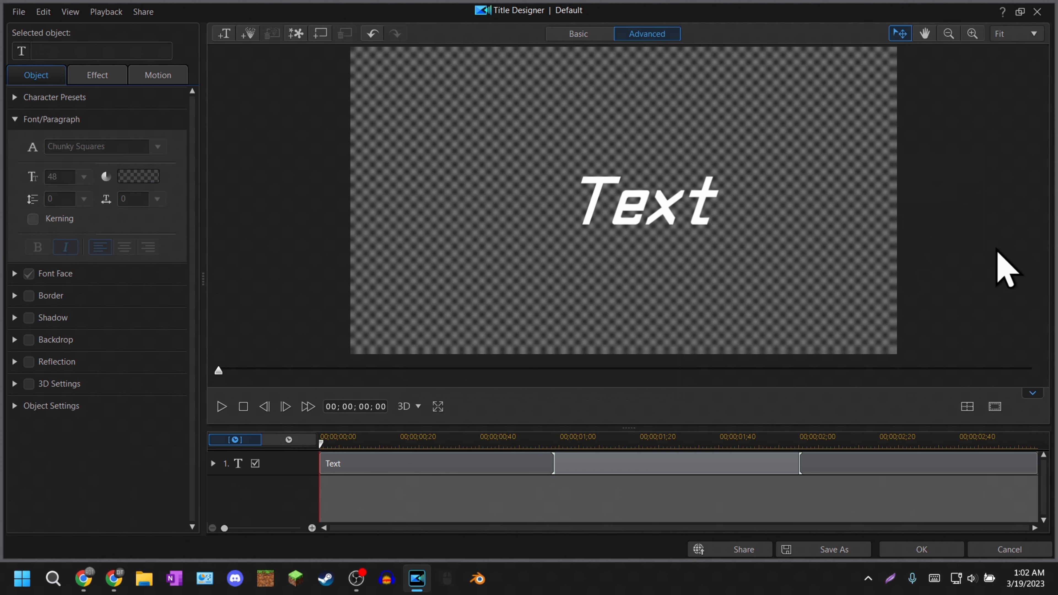
key("ctrl+z")
- Center-align the title's paragraph and set its line spacing to -36
left_click(83, 200)
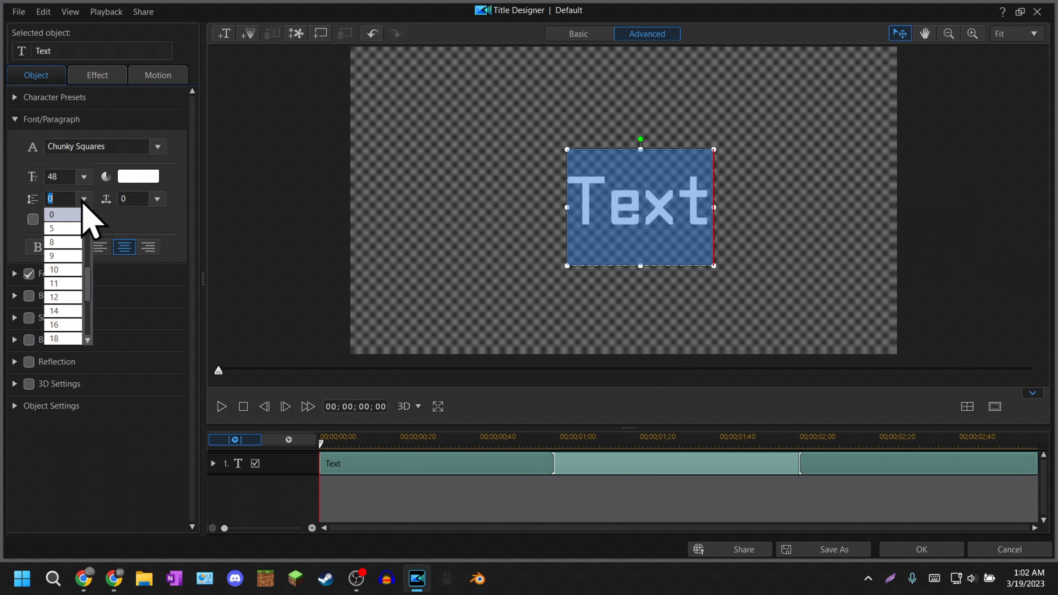
left_click_drag(91, 279, 86, 232)
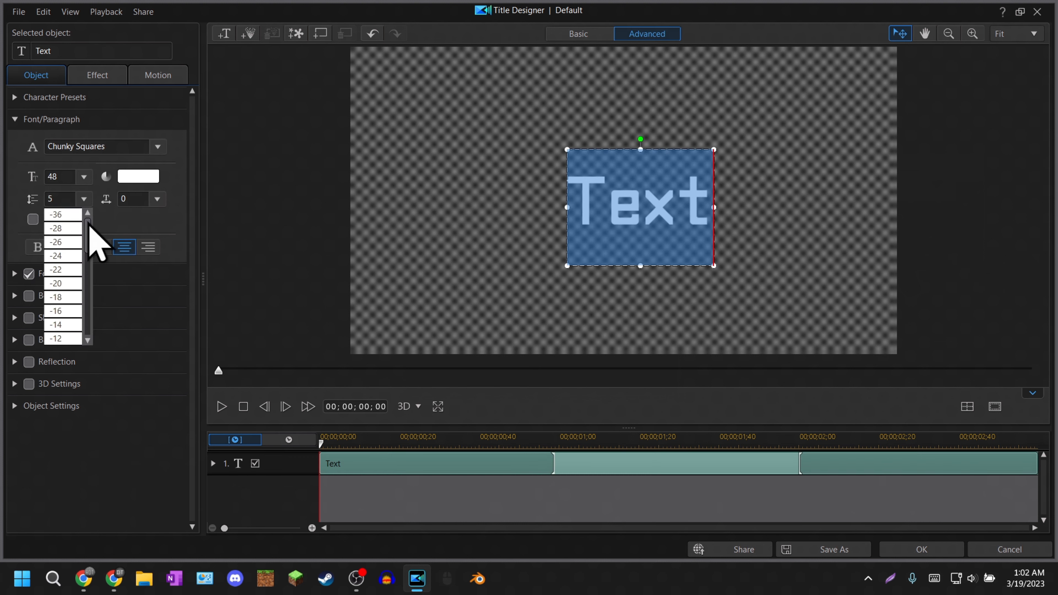
left_click(72, 215)
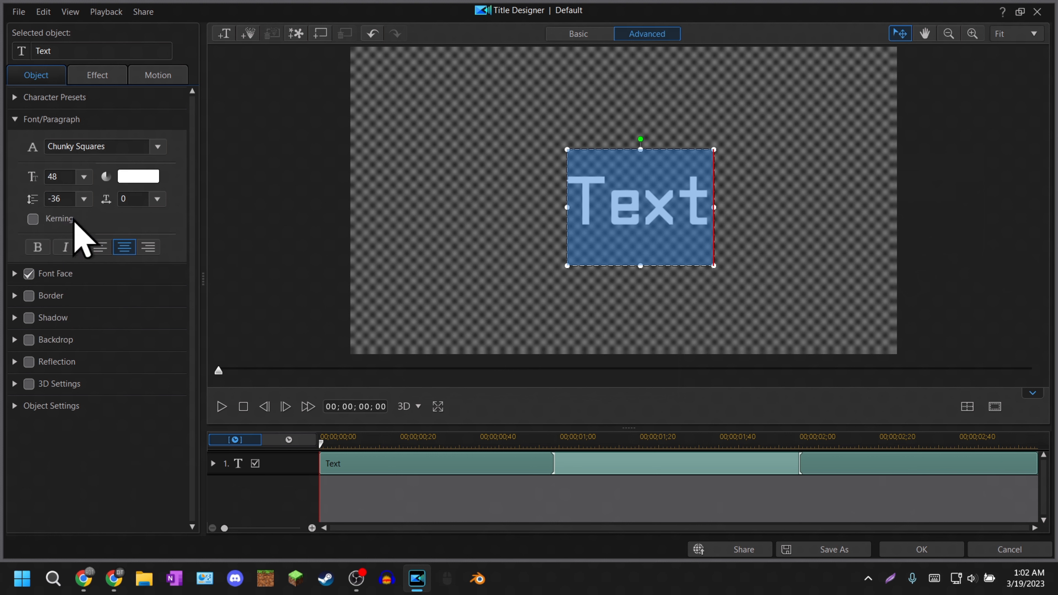
- Add a second line reading Text2 below the first line of the title text
left_click(704, 213)
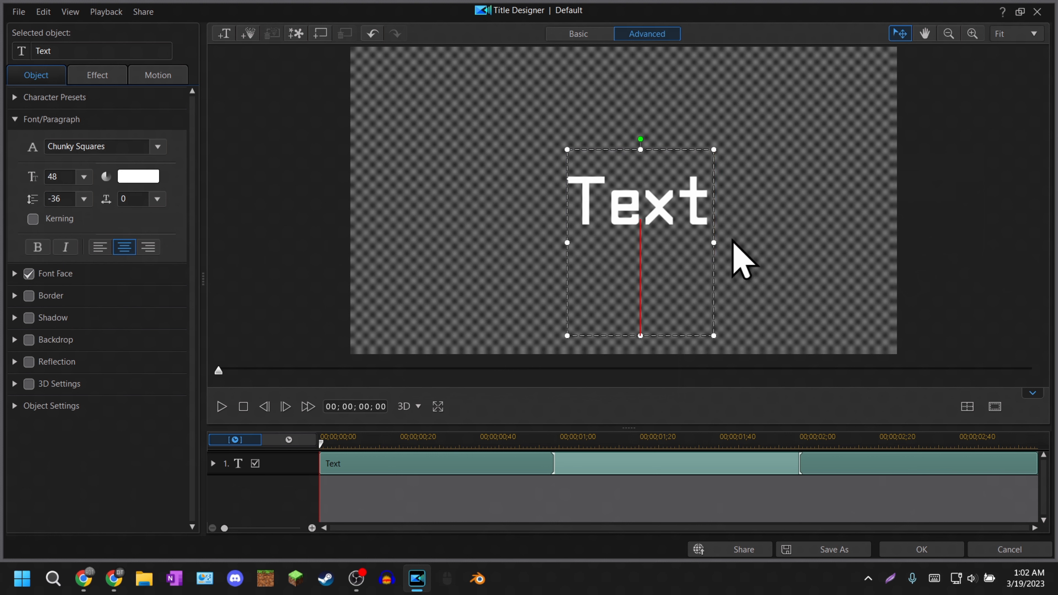
type("E")
key("BackSpace")
type("Text2")
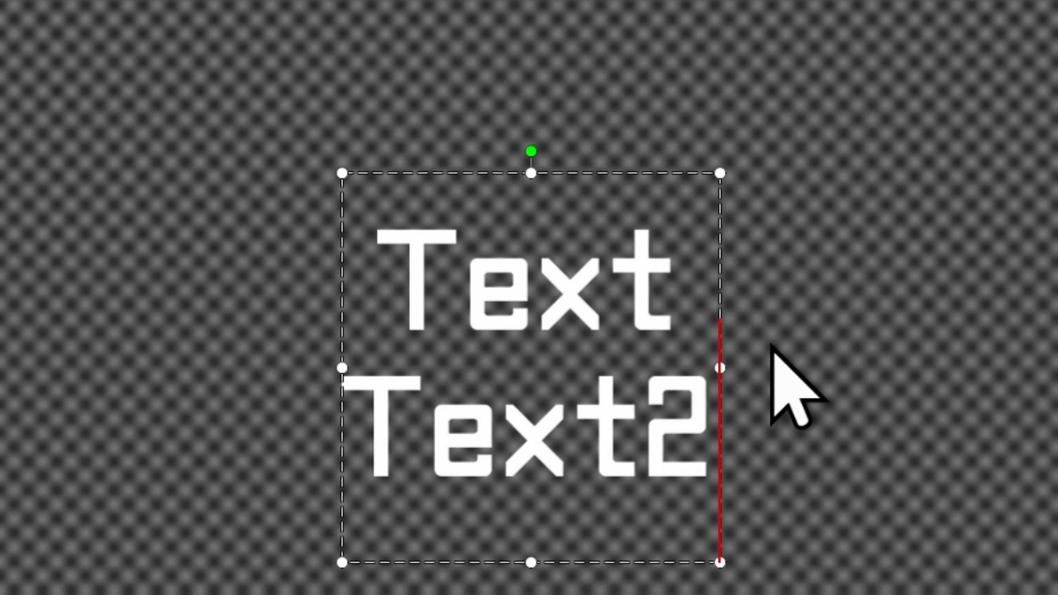
- Set the line spacing of both title lines to 0 and move the text box higher on the canvas
key("ctrl+a")
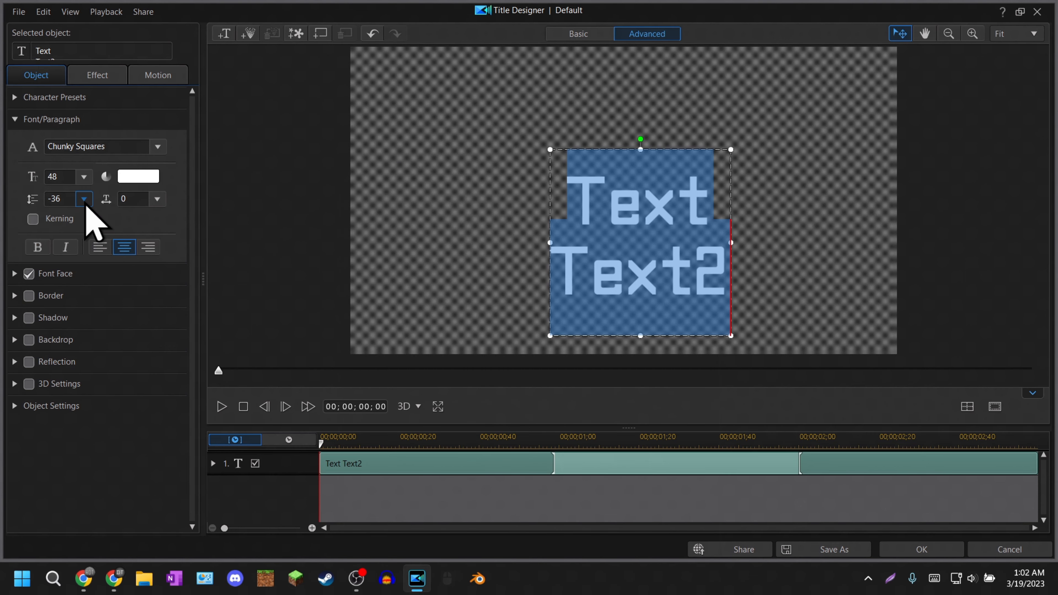
left_click(84, 199)
left_click(65, 308)
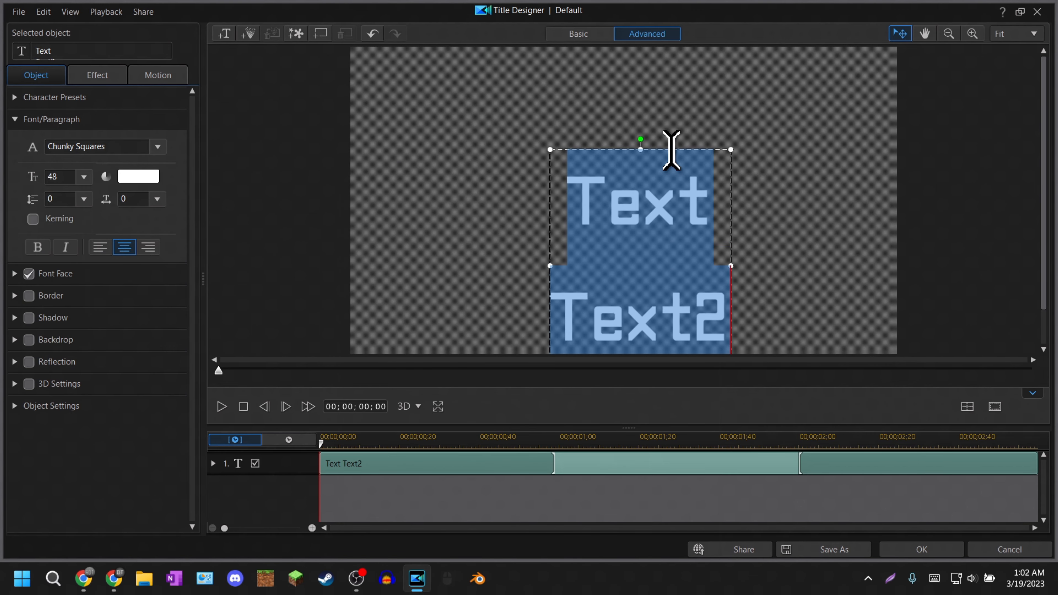
left_click_drag(671, 150, 665, 78)
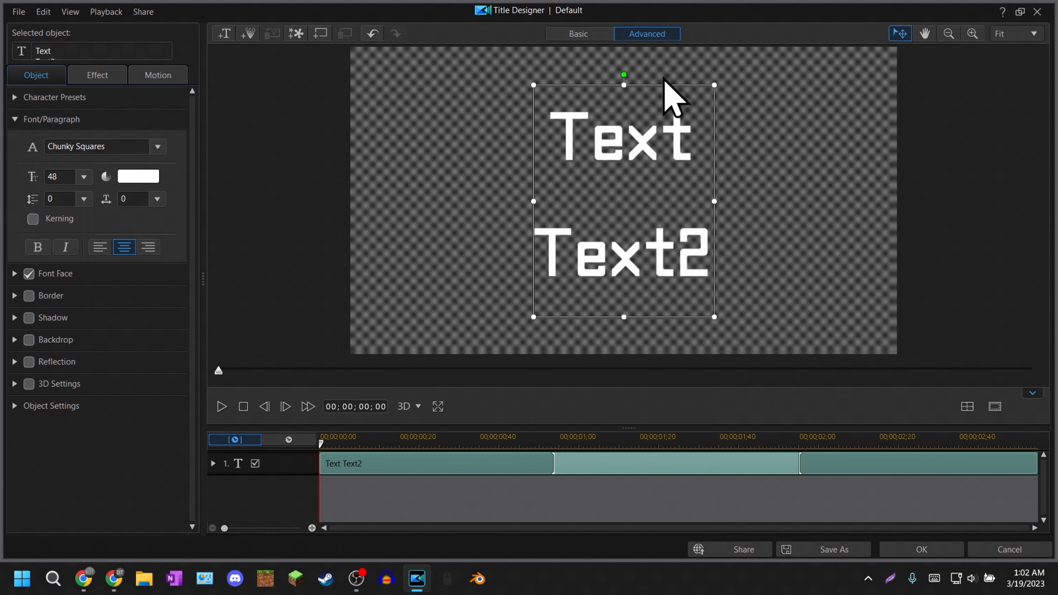
- Set the title's line spacing to -36, and try a character spacing of 9 before returning it to 0
left_click(938, 171)
double_click(631, 236)
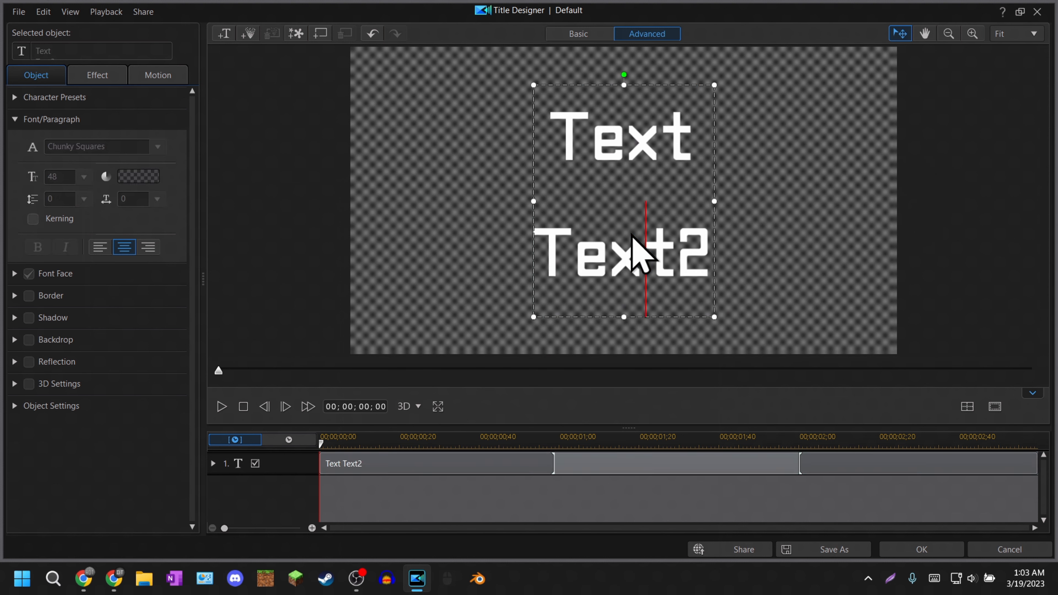
left_click(84, 199)
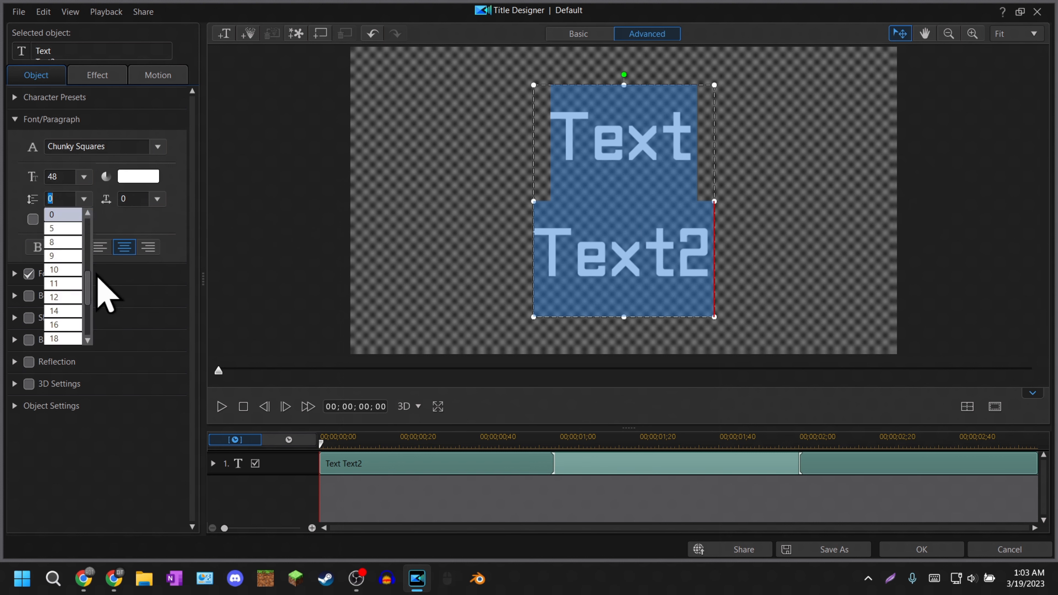
left_click_drag(87, 288, 85, 209)
left_click(65, 214)
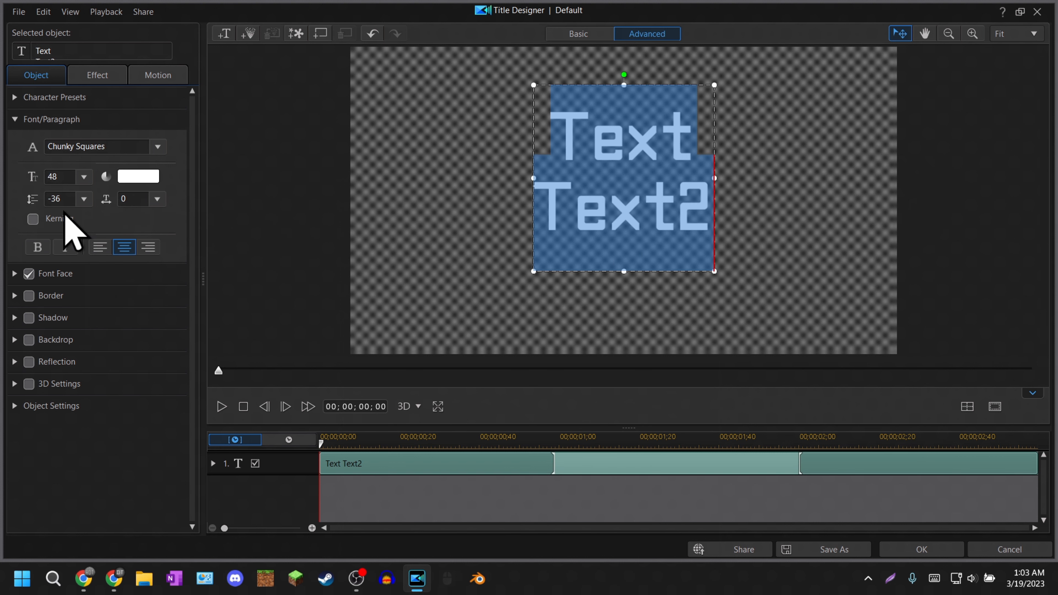
left_click(157, 199)
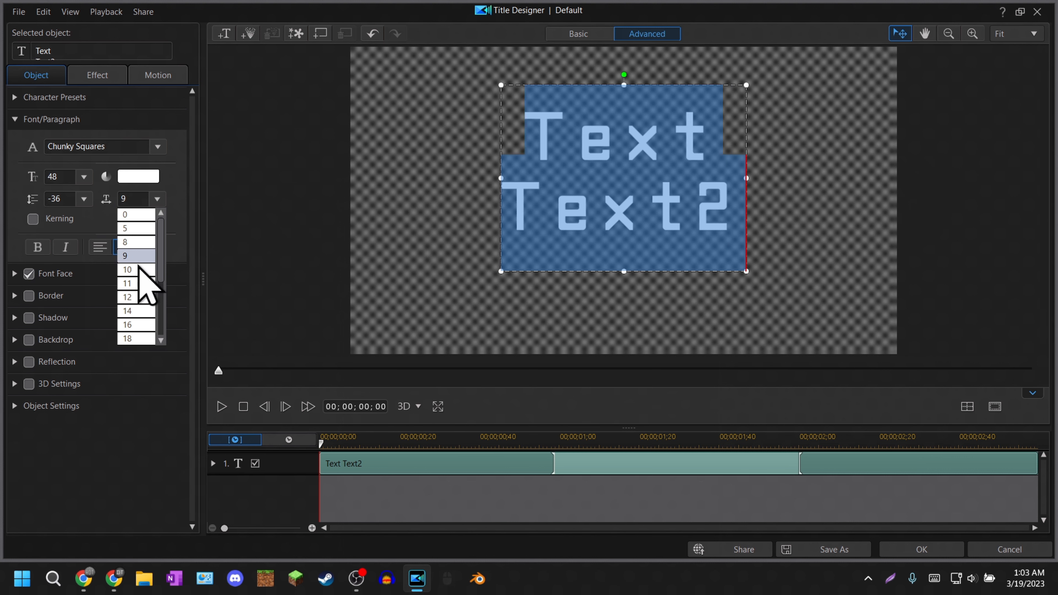
left_click(129, 214)
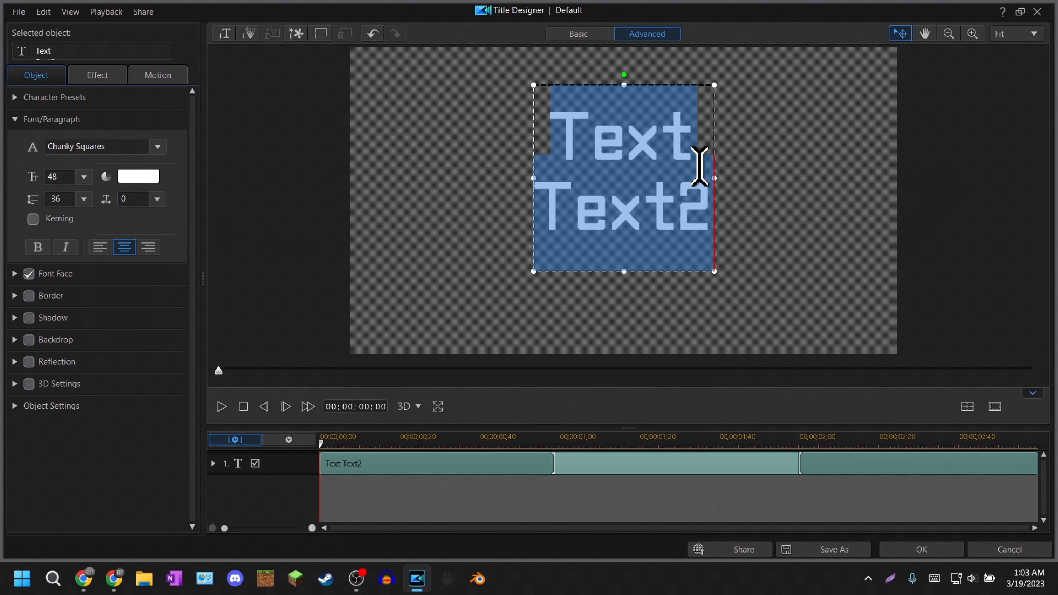
- Delete the Text2 line so that the title contains only the word Text
left_click(702, 202)
key("BackSpace")
key("BackSpace")
key("BackSpace")
key("BackSpace")
key("BackSpace")
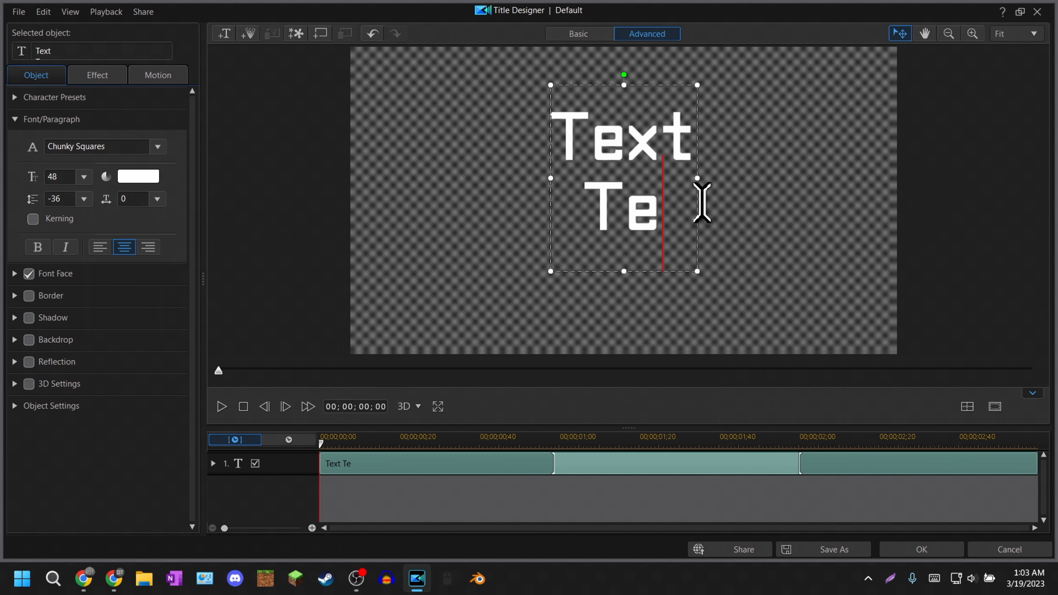
- Center the title text horizontally and vertically on the canvas
left_click(968, 406)
left_click(995, 460)
left_click(968, 407)
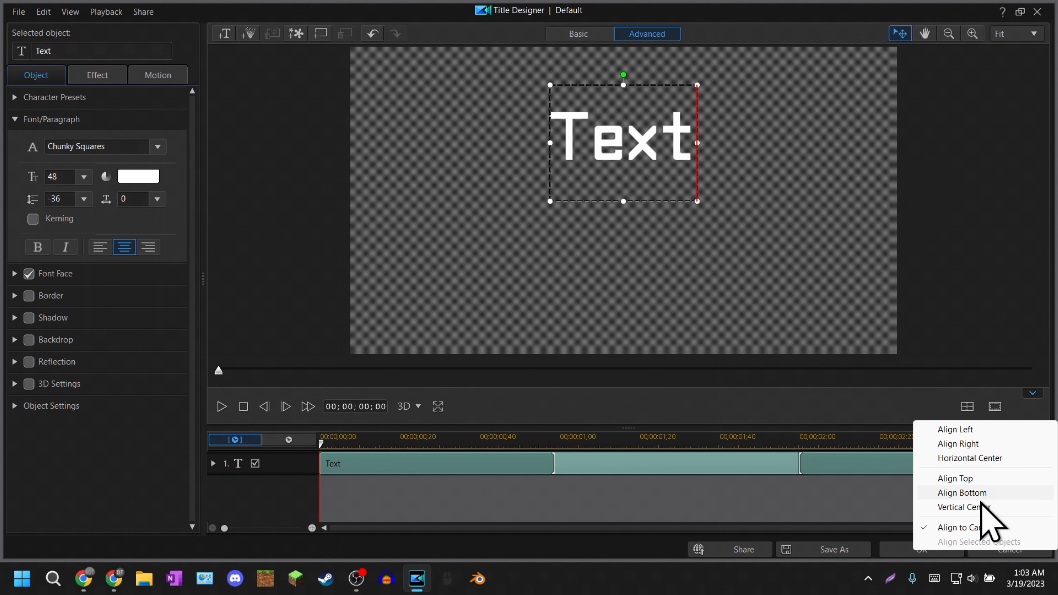
left_click(985, 505)
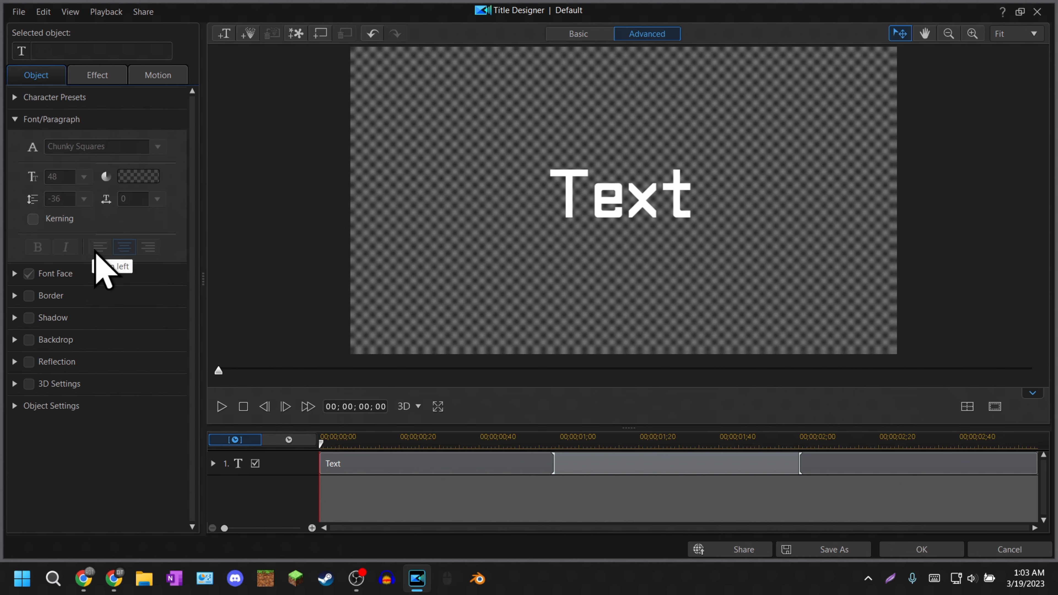
- Apply the yellow gradient character preset with a dark red border to the entire title text
left_click(632, 171)
key("ctrl+a")
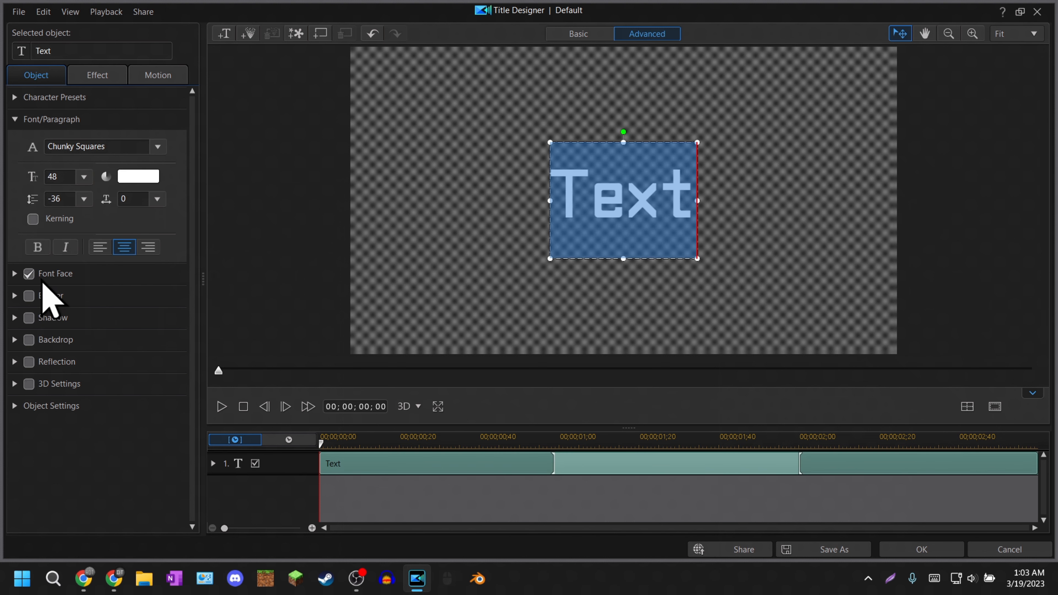
left_click(22, 97)
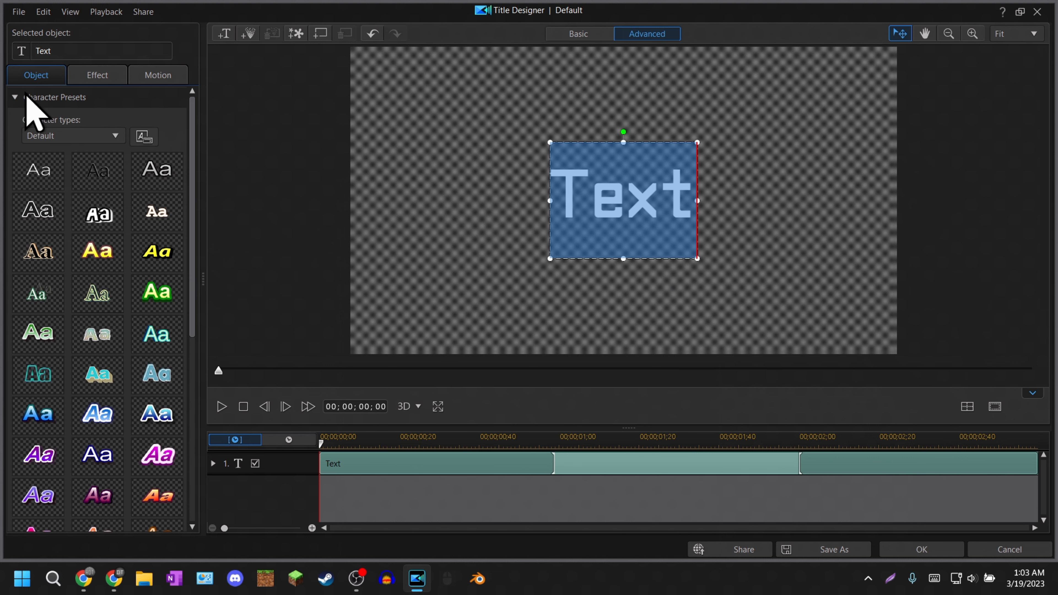
left_click(113, 262)
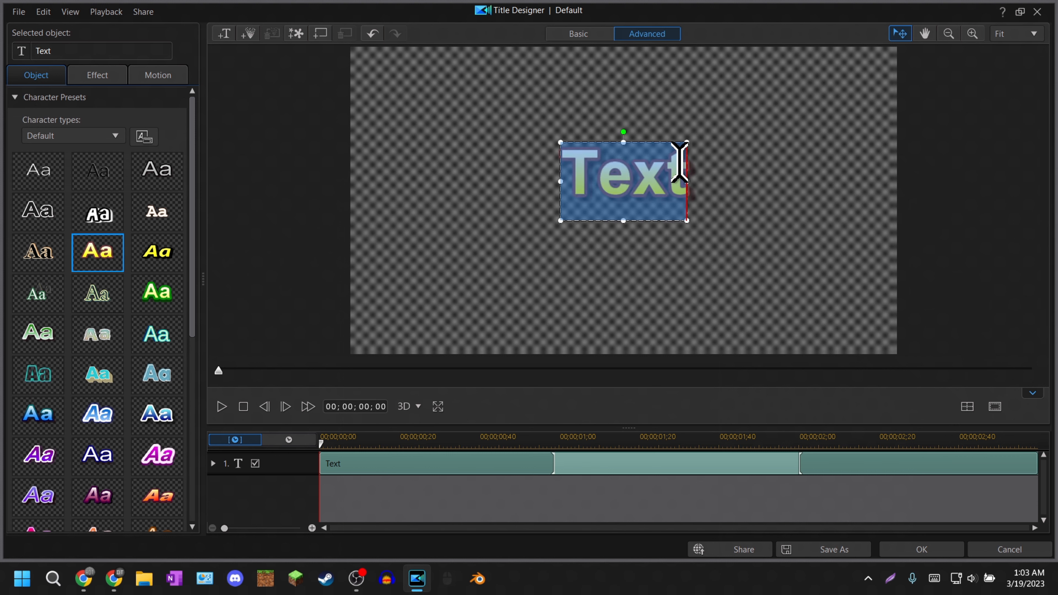
- Replace the title text with CoryxKenshin
type("Coryxke")
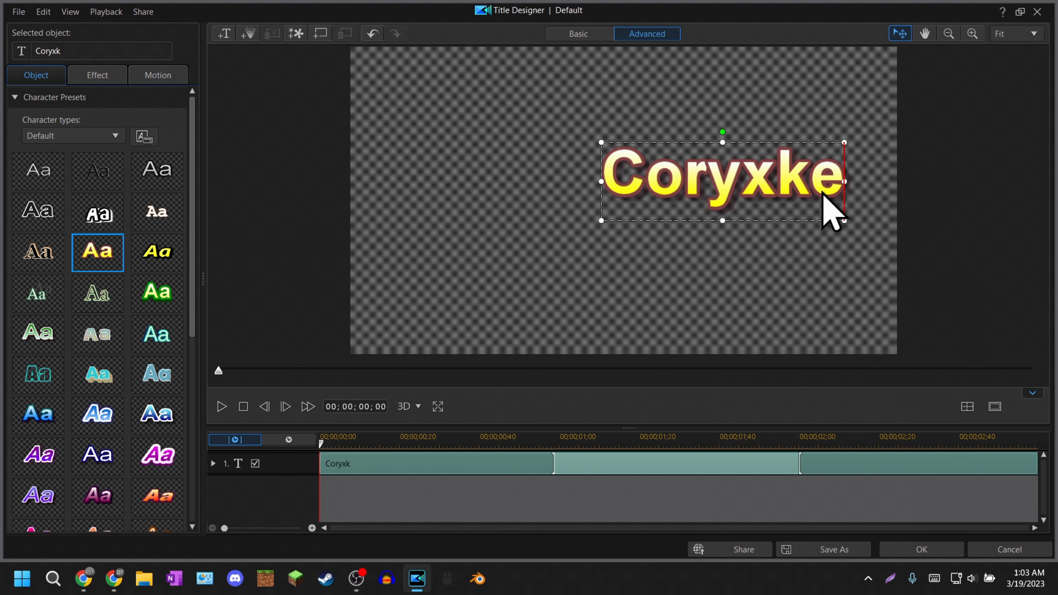
key("BackSpace")
key("BackSpace")
type("Kenshin")
- Center the CoryxKenshin title horizontally and vertically on the canvas
left_click(967, 406)
left_click(977, 459)
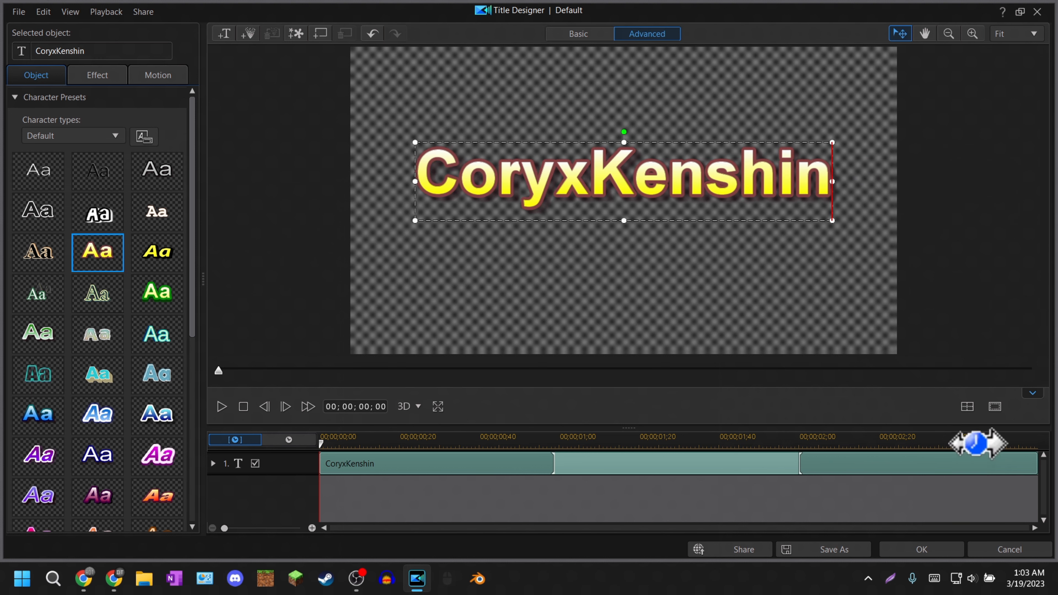
left_click(968, 406)
left_click(964, 506)
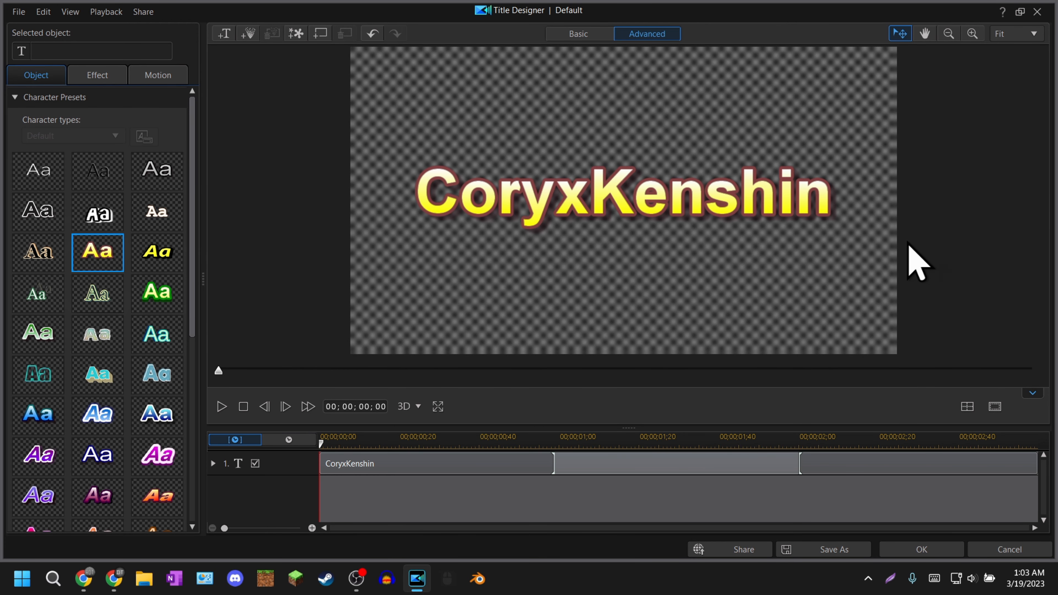
- Replace the title with Text in white Chunky Squares and center it horizontally and vertically on the canvas
left_click(807, 206)
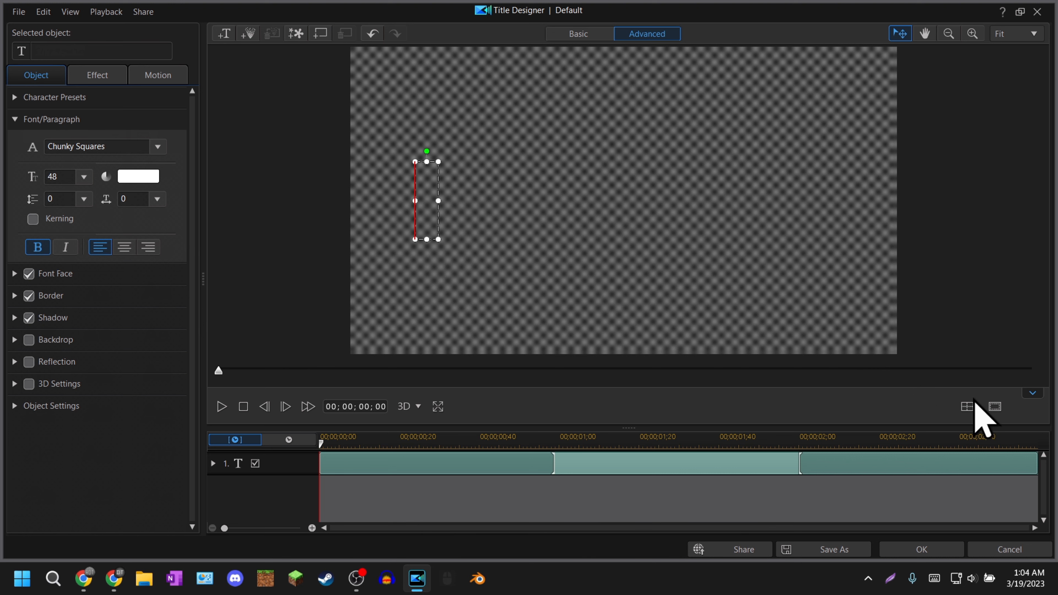
left_click(967, 407)
left_click(971, 458)
left_click(967, 407)
left_click(984, 506)
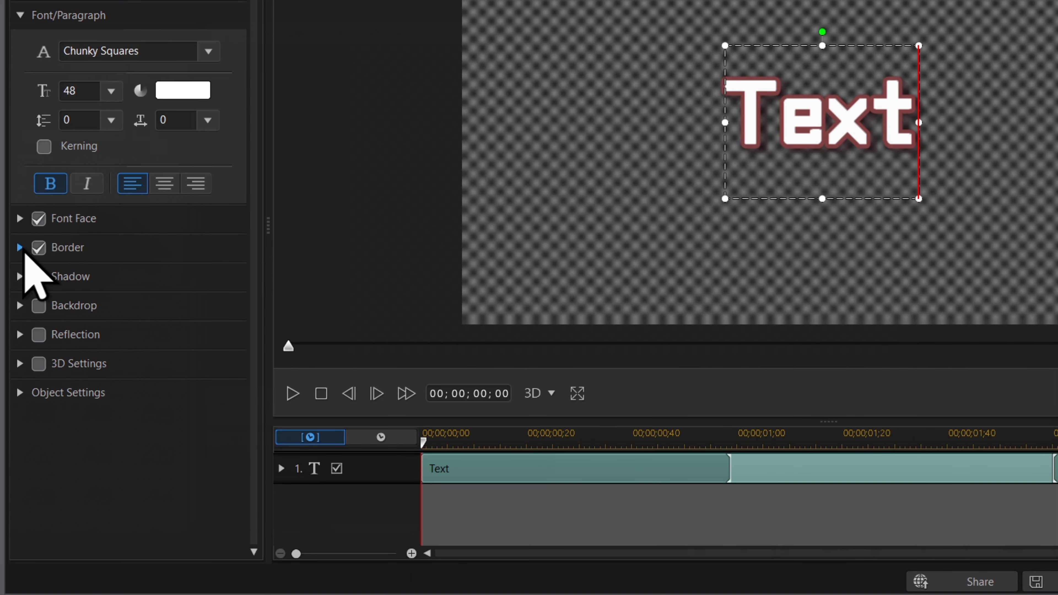
- Try a 2 Color Gradient with a pink end color on the font face and return the fill type to Uniform Color
left_click(20, 247)
left_click(20, 219)
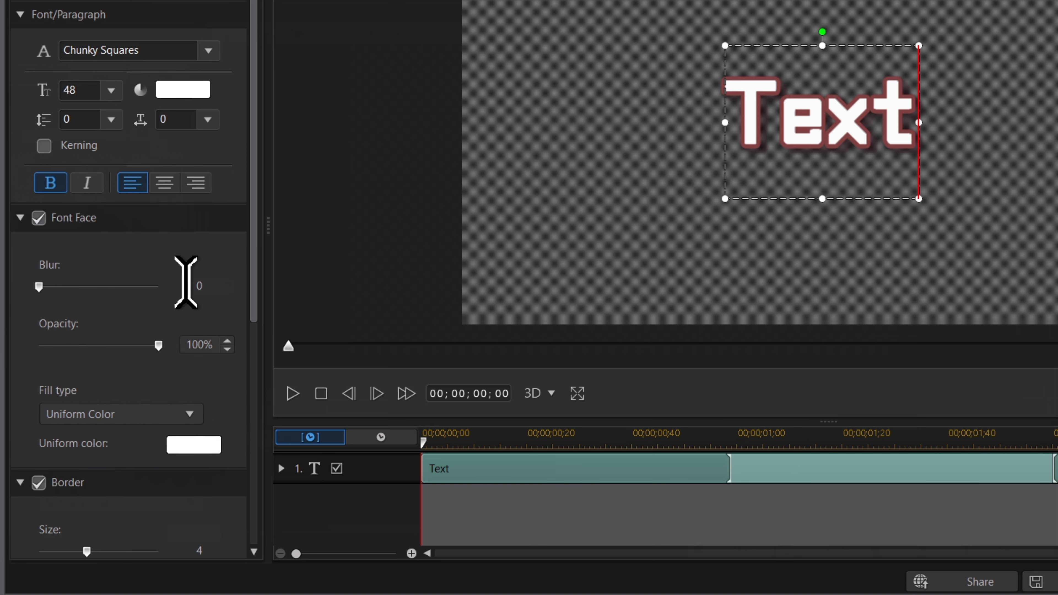
left_click(167, 418)
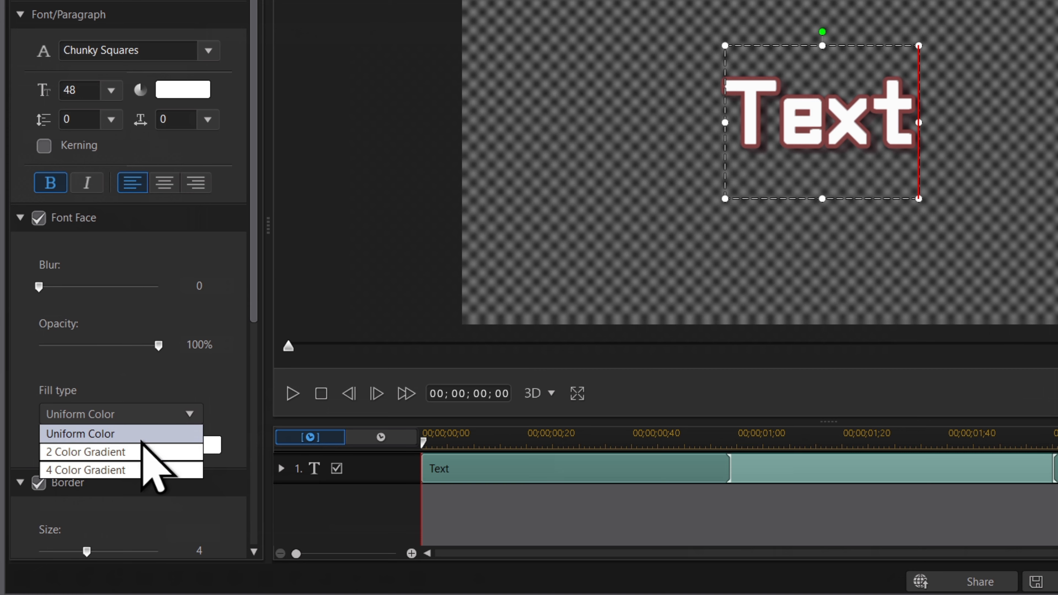
left_click(132, 441)
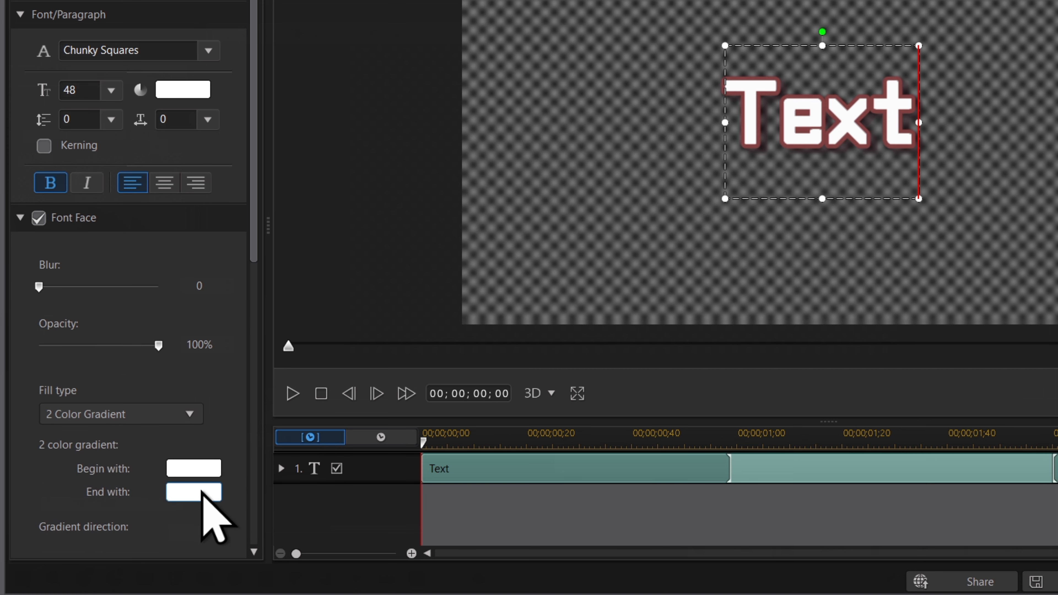
left_click(203, 492)
left_click(652, 136)
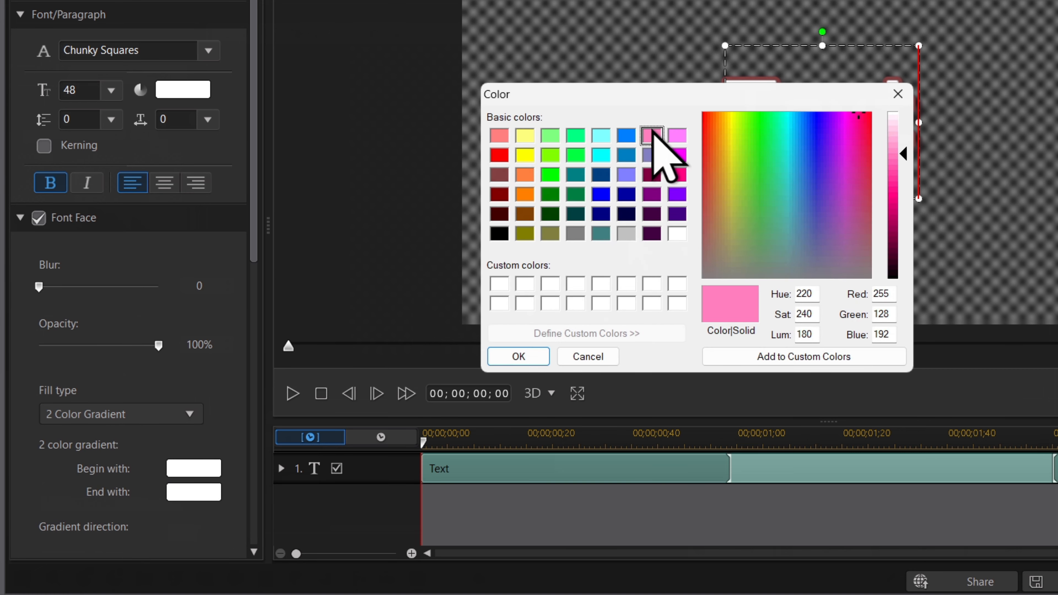
left_click(526, 356)
left_click(118, 417)
left_click(105, 438)
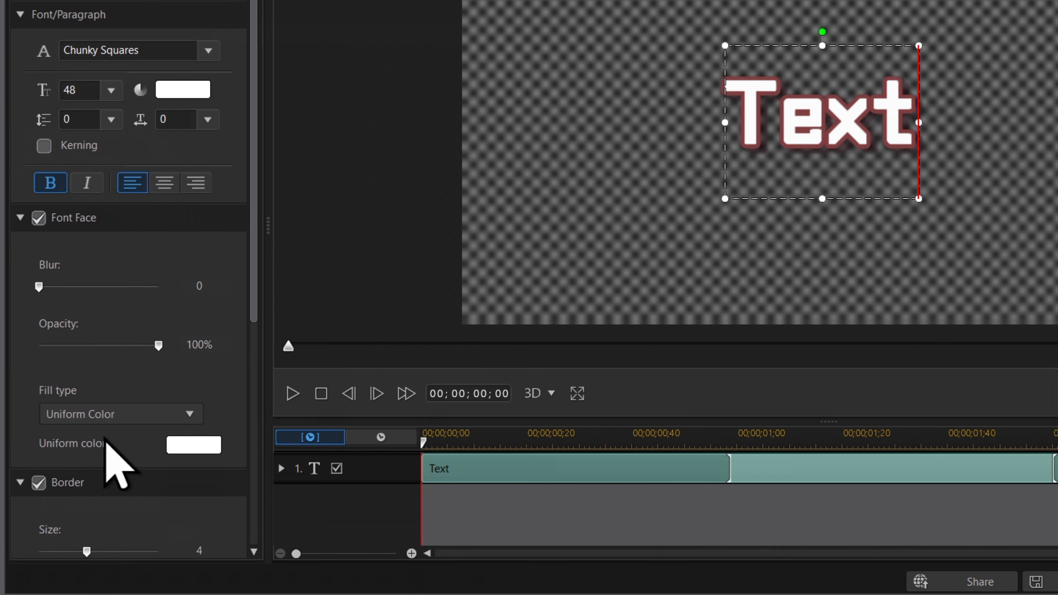
- Change the uniform color of the title text's border to black
left_click(21, 218)
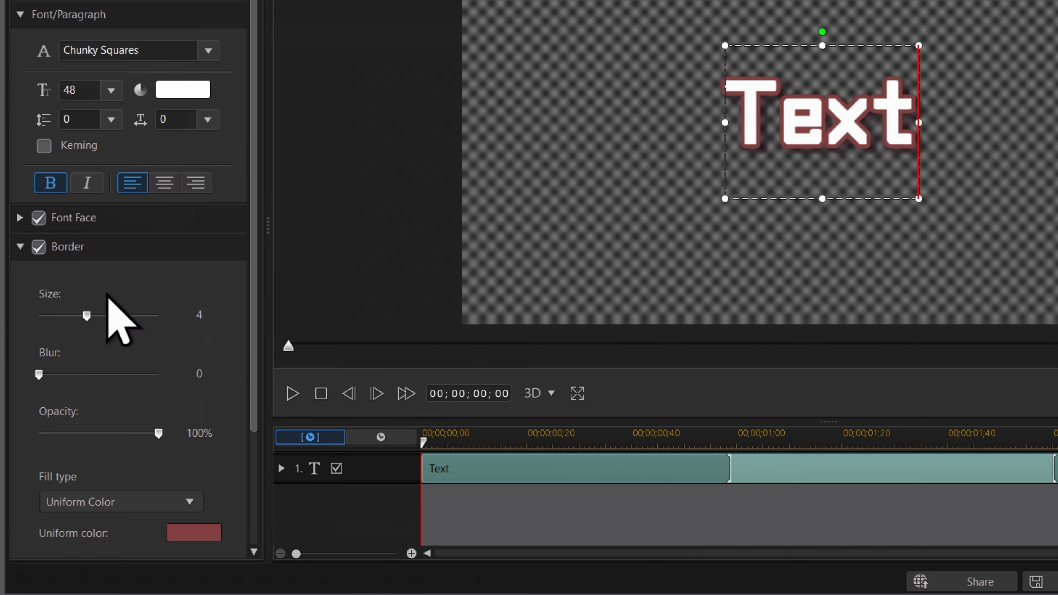
scroll(200, 305, "down", 3)
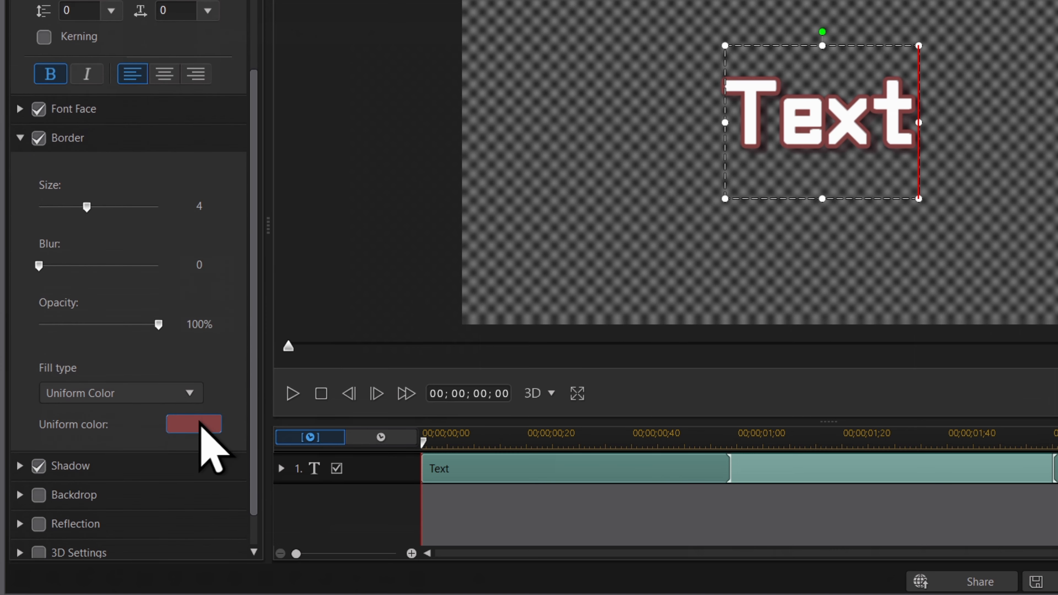
left_click(196, 424)
left_click(498, 235)
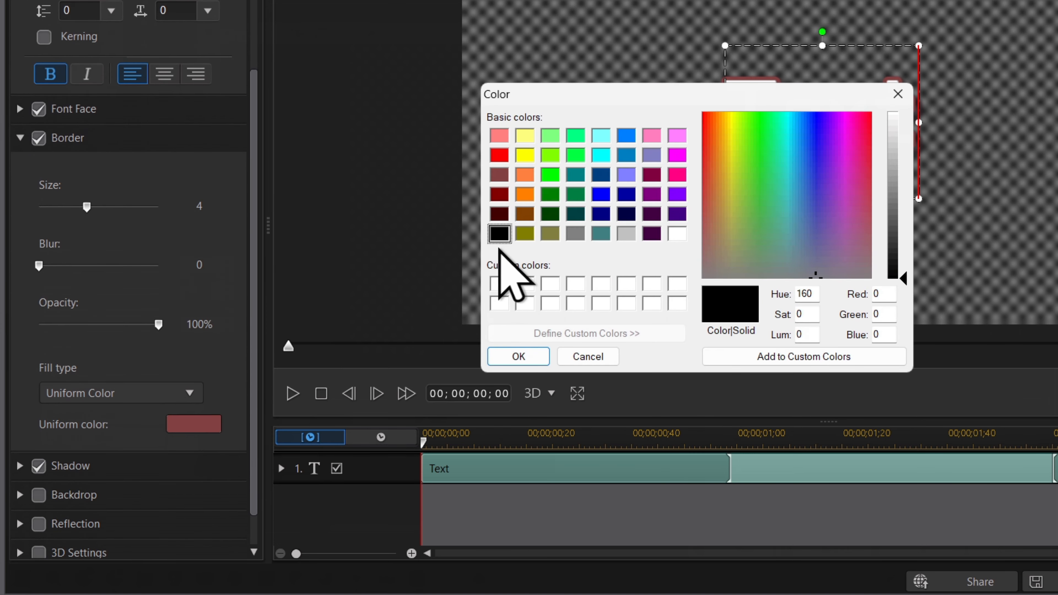
left_click(521, 356)
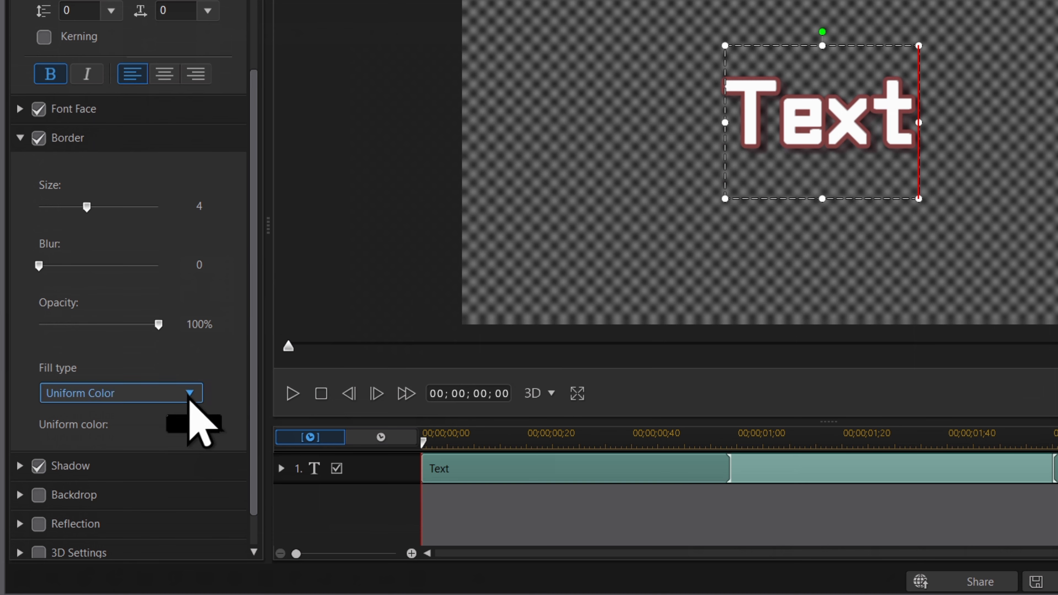
double_click(905, 154)
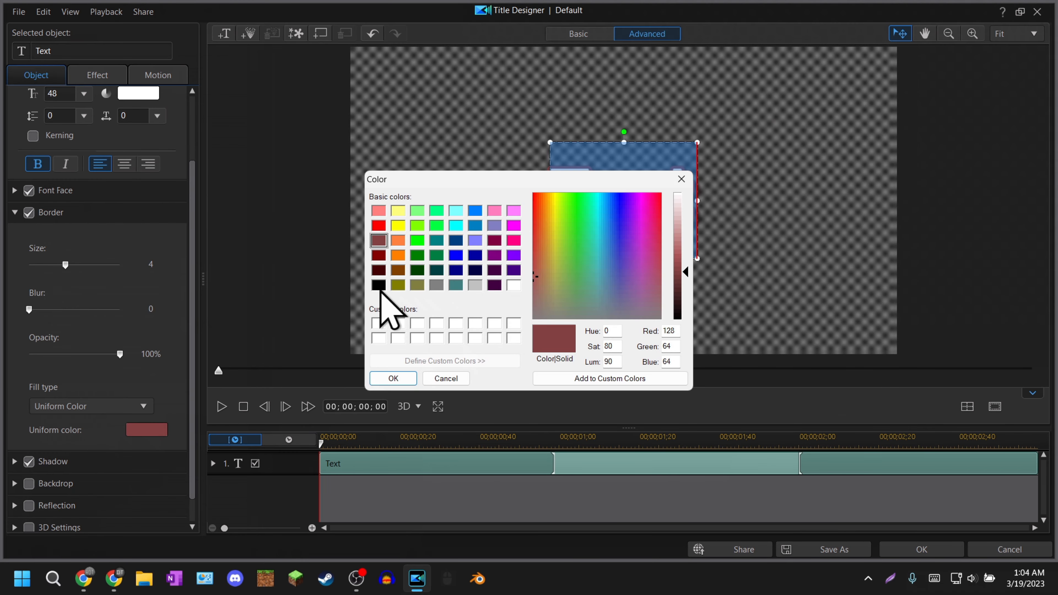
left_click(380, 286)
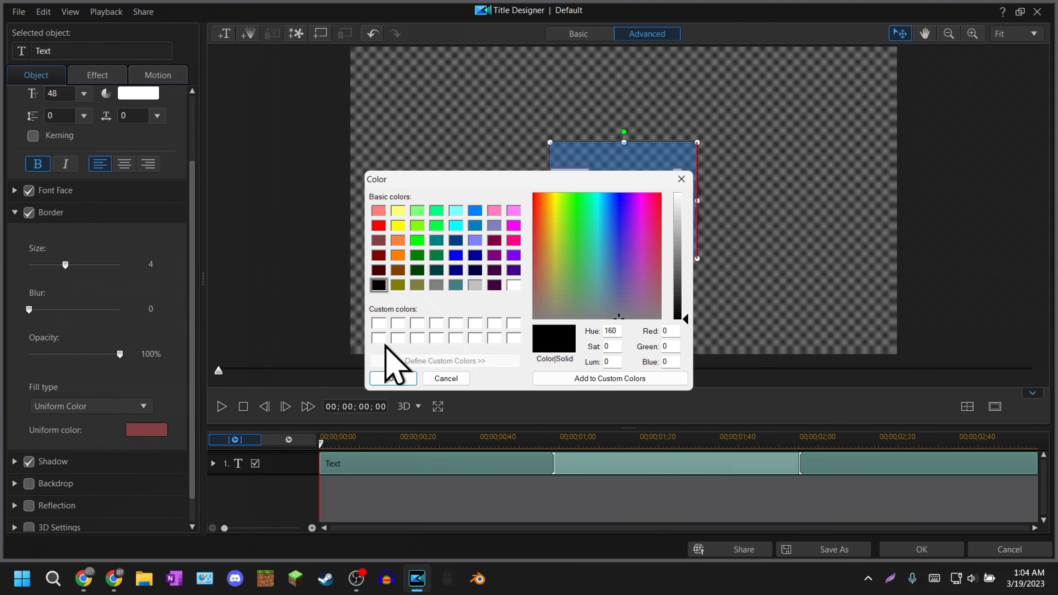
left_click(391, 379)
- Set the border size of the entire title text to 5
left_click(604, 226)
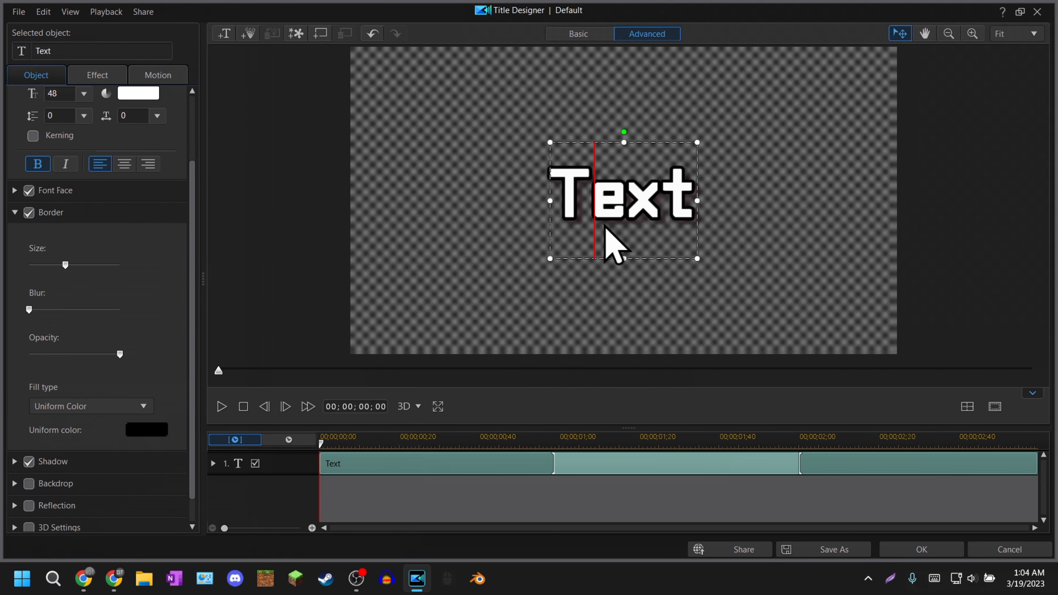
key("ctrl+a")
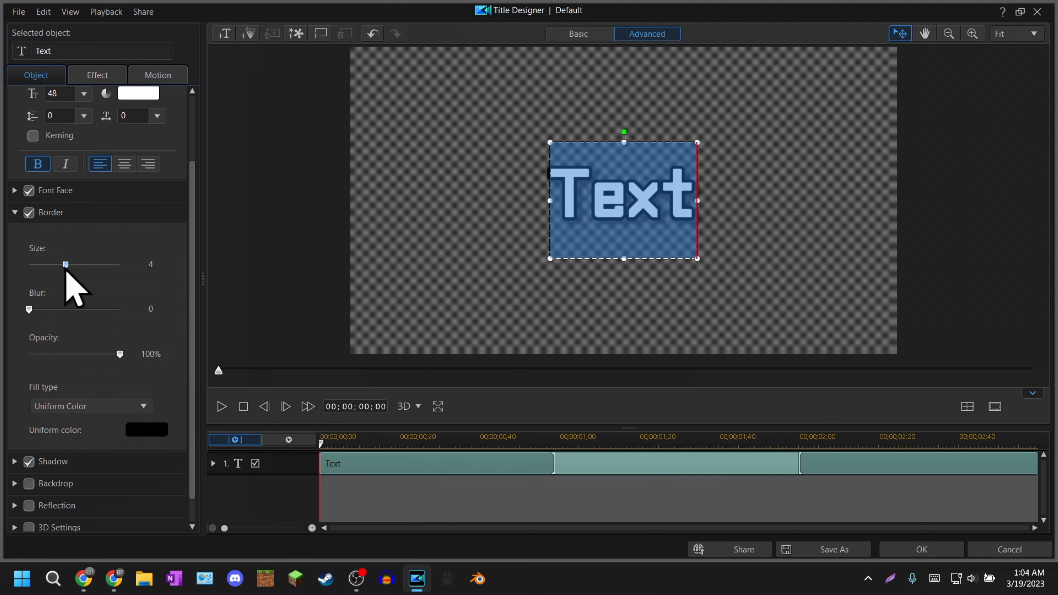
mouse_move(66, 266)
left_mouse_down()
mouse_move(148, 266)
mouse_move(1, 275)
mouse_move(71, 262)
left_mouse_up()
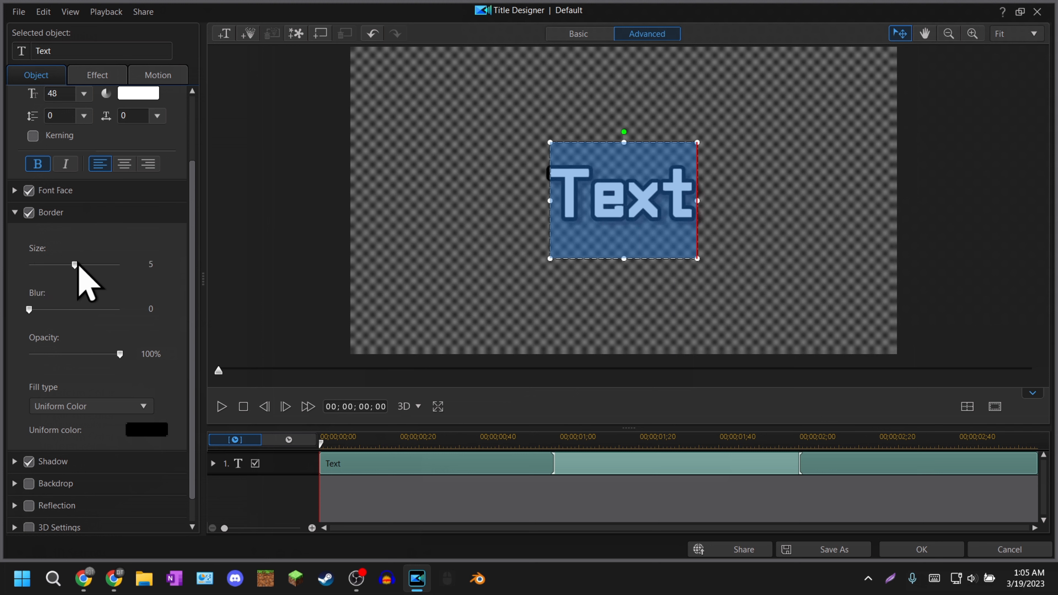
- Reduce the border size of the title text to 3, checking its look on the canvas
left_click(724, 182)
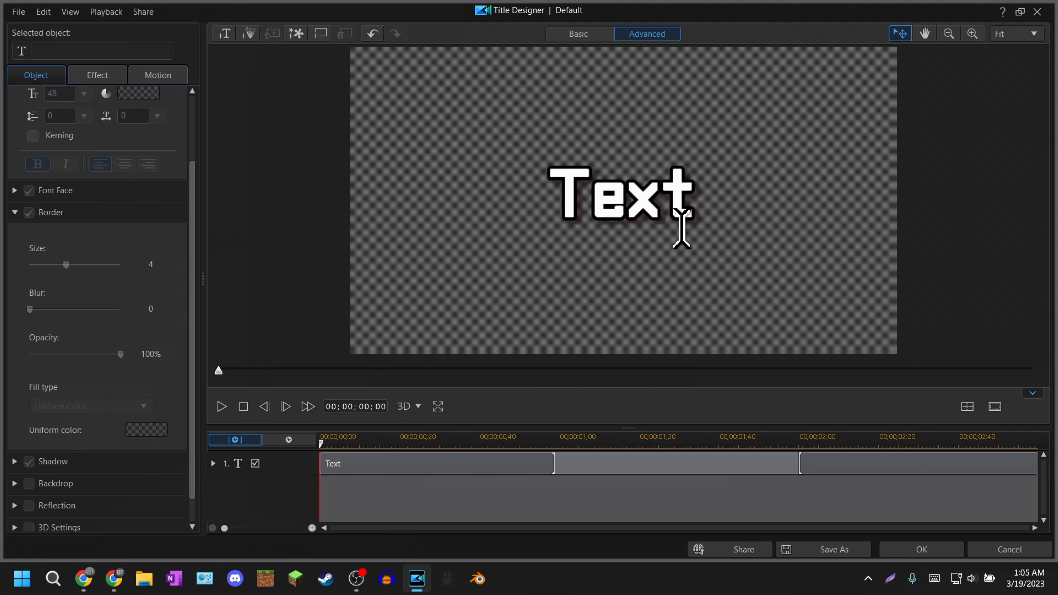
double_click(667, 219)
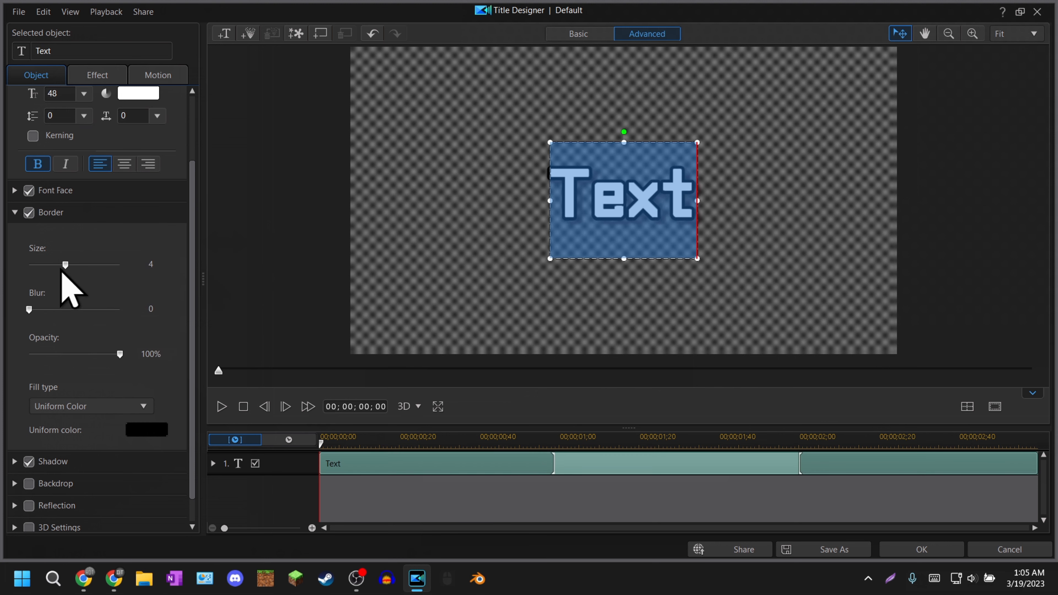
left_click(665, 210)
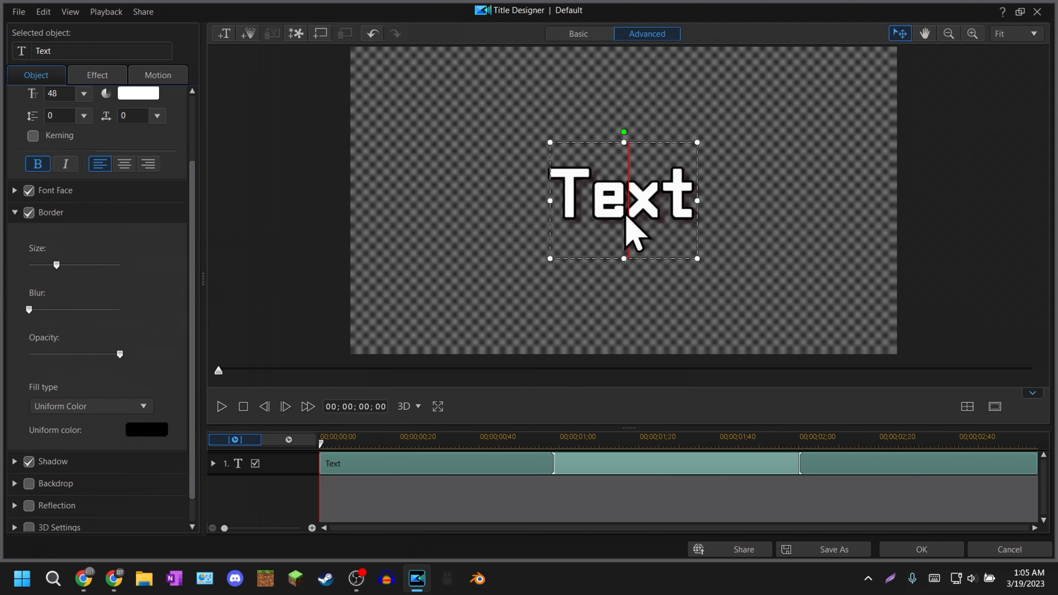
double_click(626, 218)
left_click(603, 220)
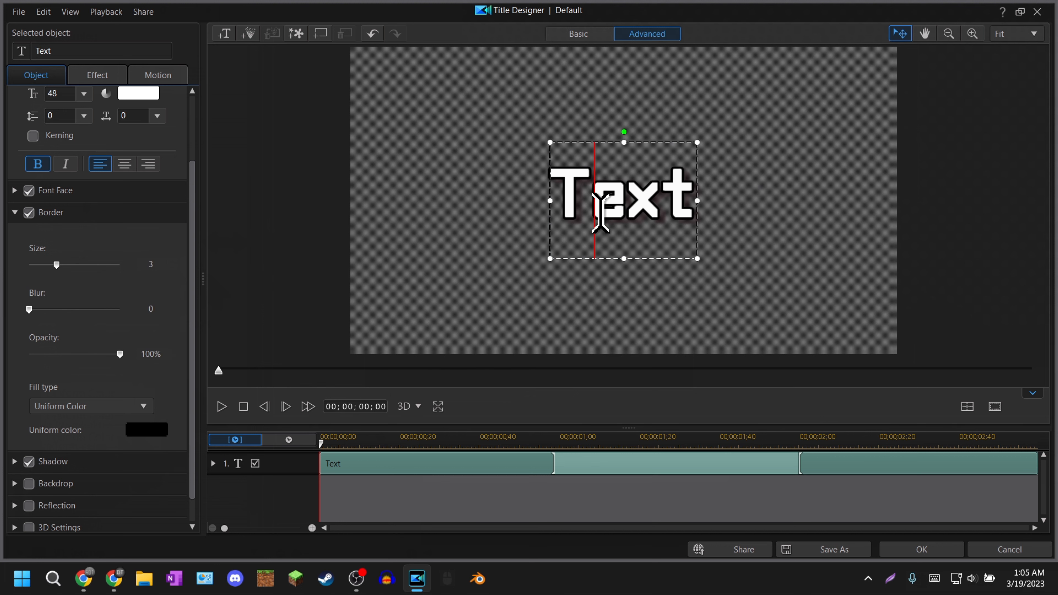
- Turn off the shadow for the entire title text and review its border fill, backdrop and object settings
key("ctrl+a")
left_click(66, 409)
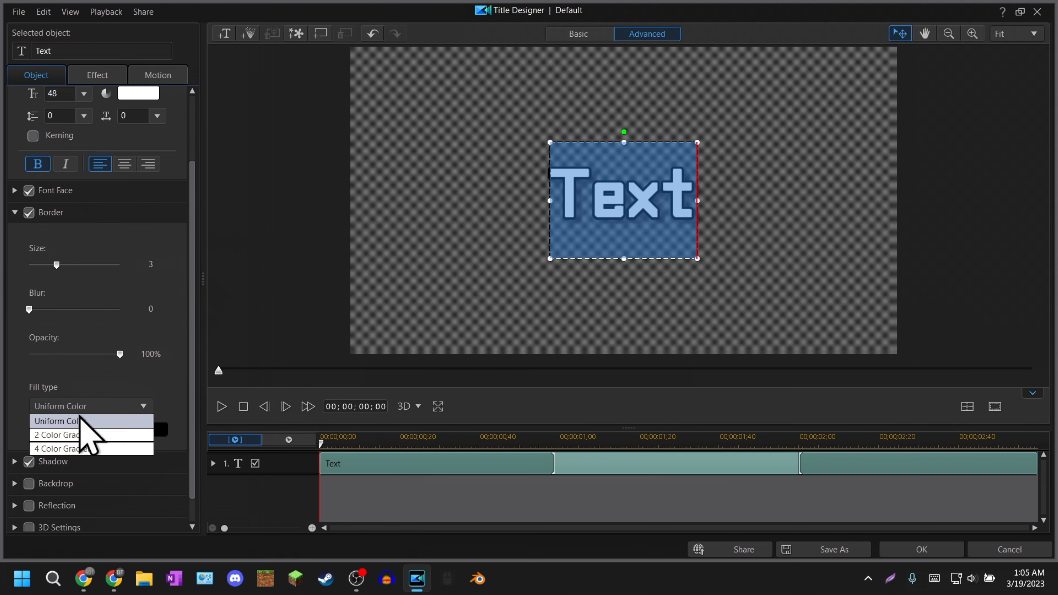
left_click(83, 436)
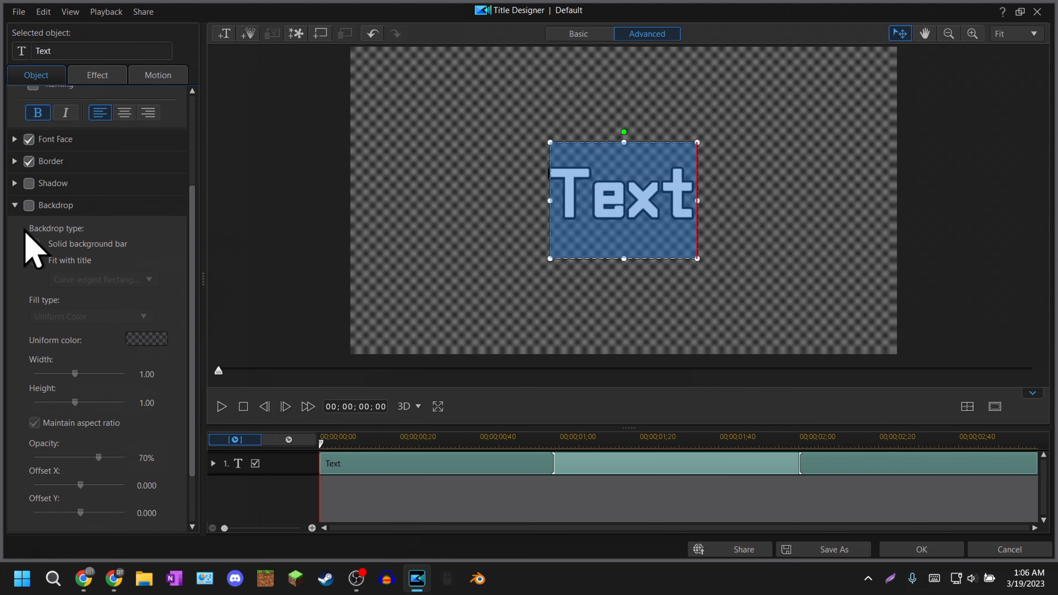
left_click(17, 206)
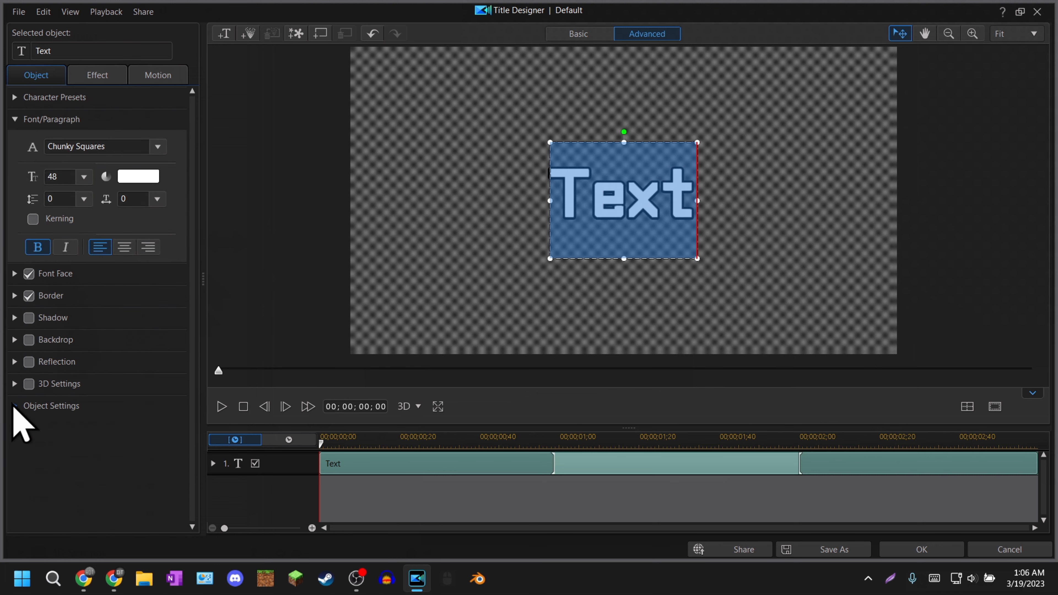
left_click(15, 407)
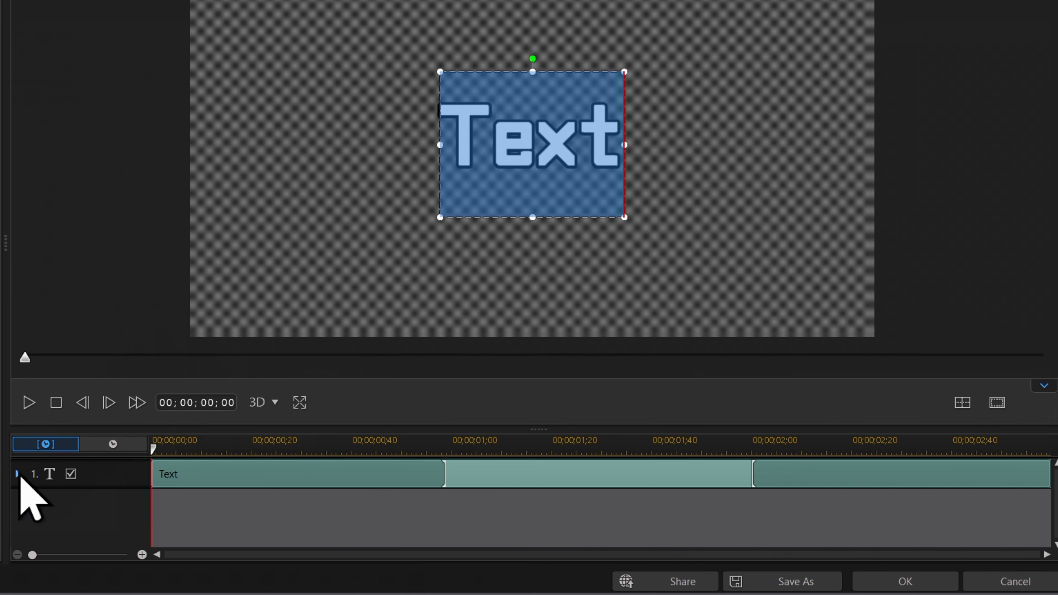
- Add a position keyframe to the text at the start and move the text just outside the canvas's left edge, about X -0.134, Y 0.502
left_click(18, 475)
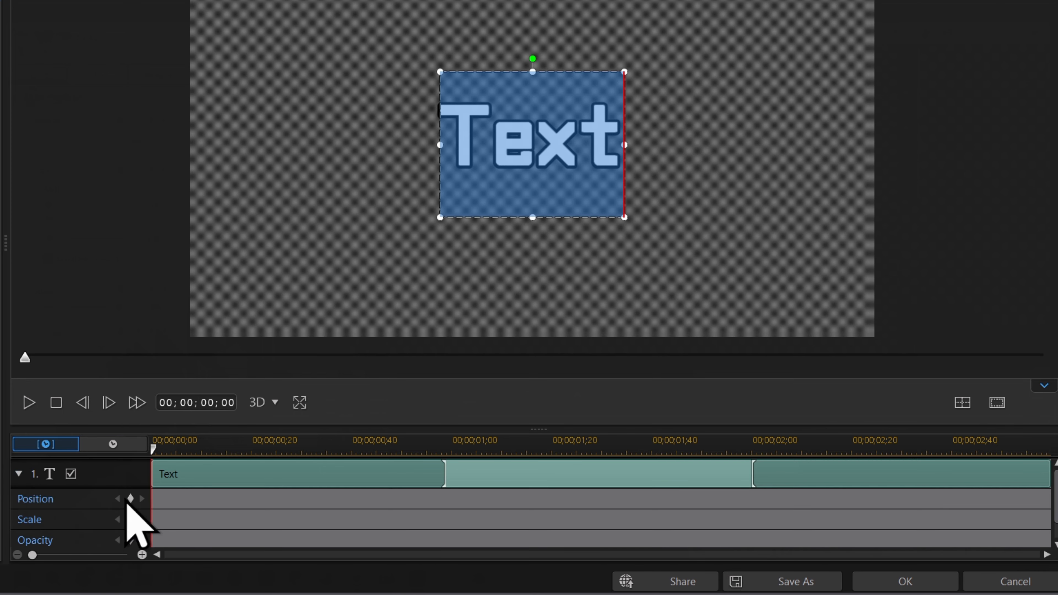
left_click(131, 499)
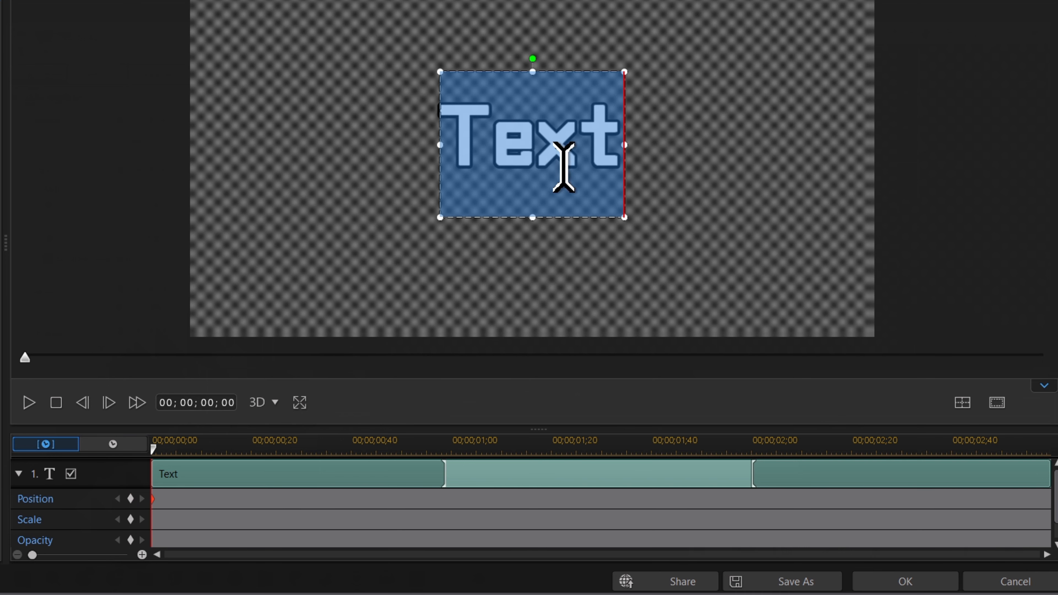
left_click_drag(623, 170, 198, 177)
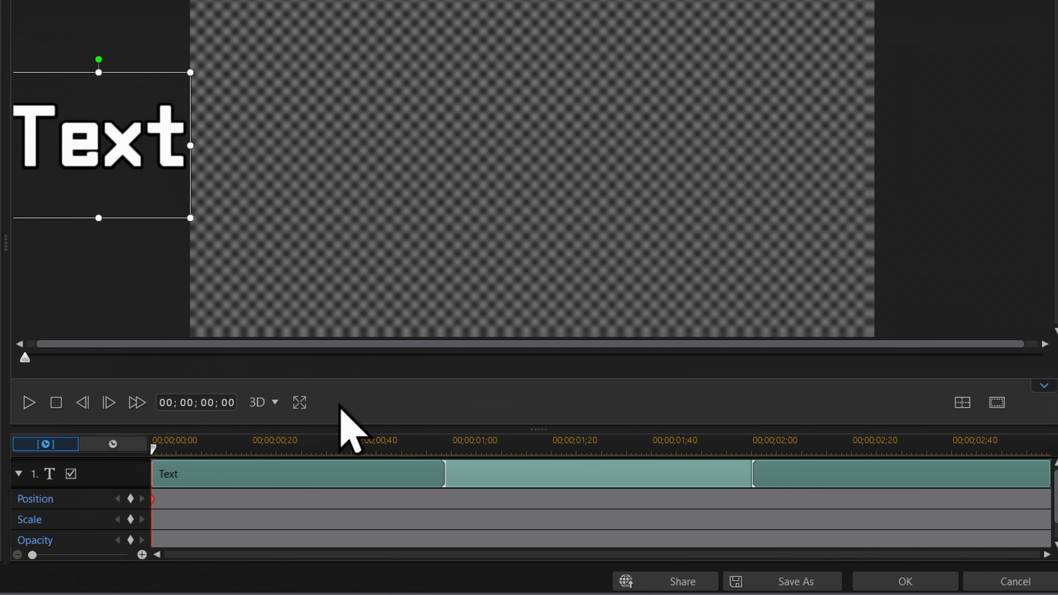
- Add a position keyframe at 00;00;03;00 and move the text just outside the canvas's right edge
left_click(176, 450)
left_click_drag(176, 449, 1050, 449)
left_click(130, 499)
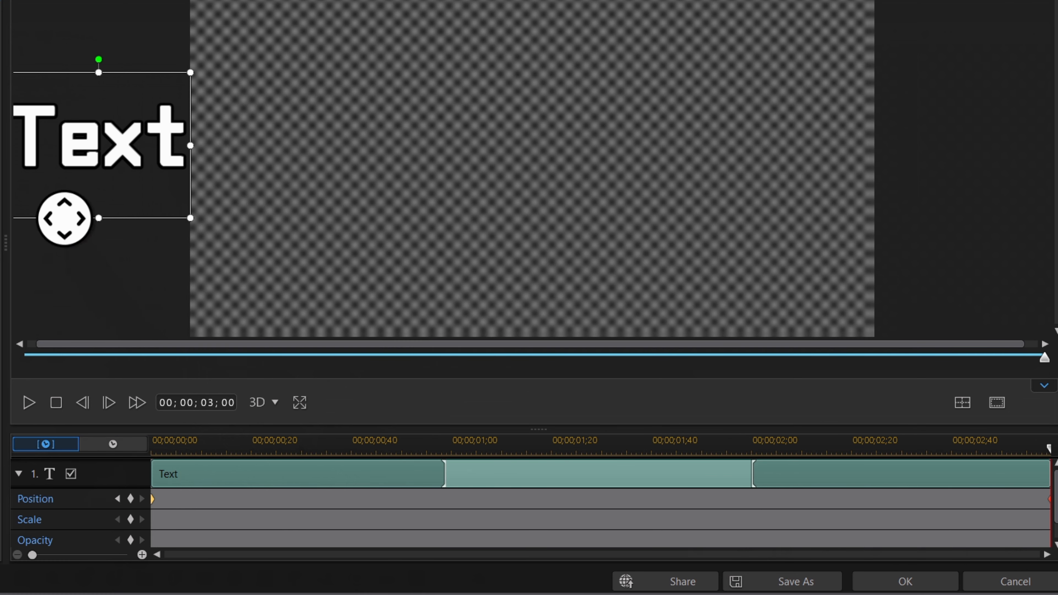
left_click_drag(63, 218, 932, 218)
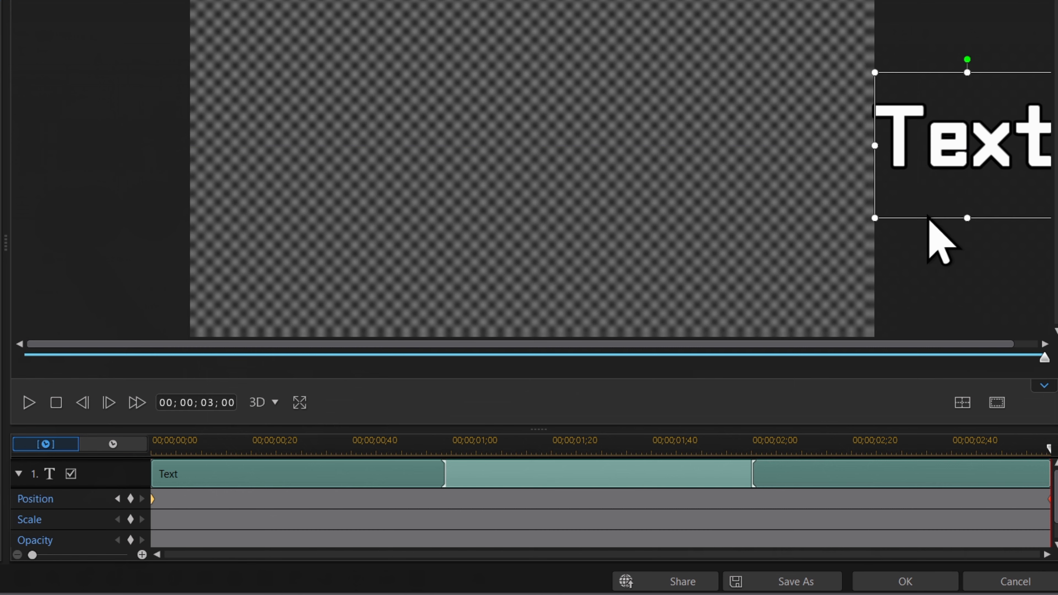
- Preview the text's position animation by scrubbing back to the start of the title and playing it
left_click(271, 446)
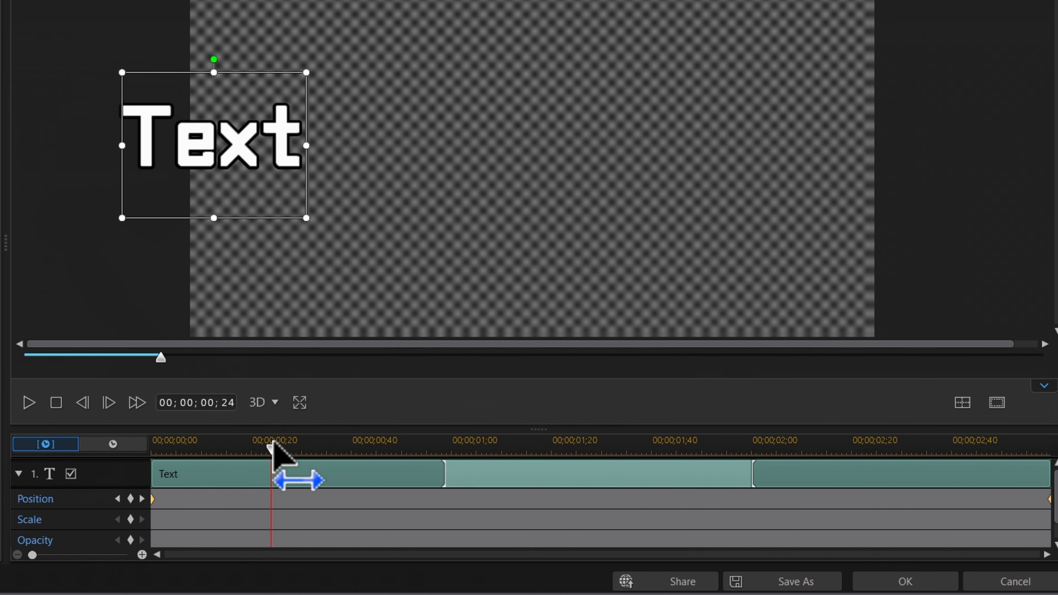
left_click_drag(271, 449, 89, 473)
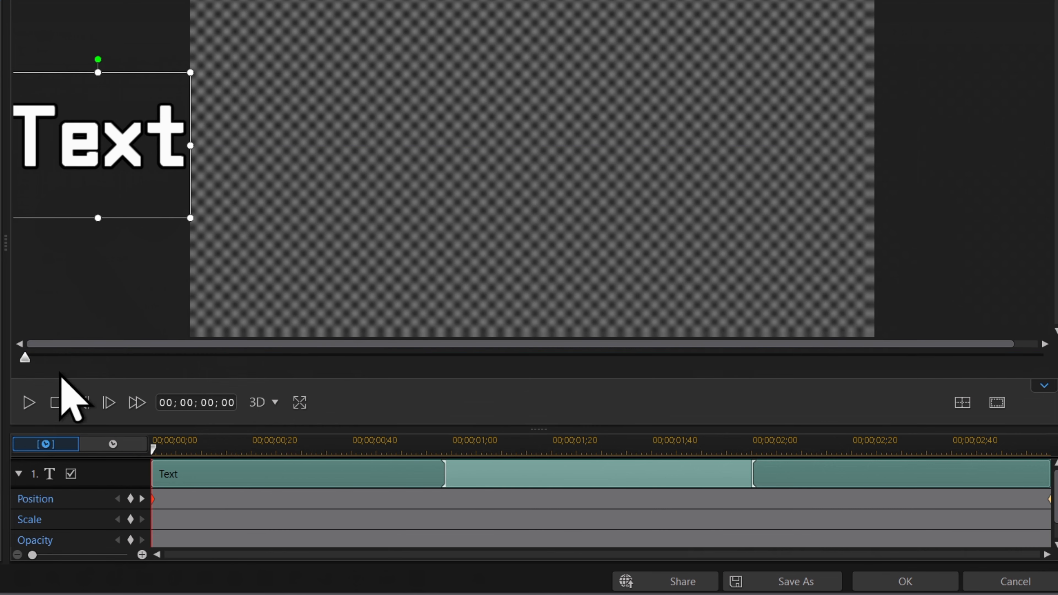
left_click(26, 402)
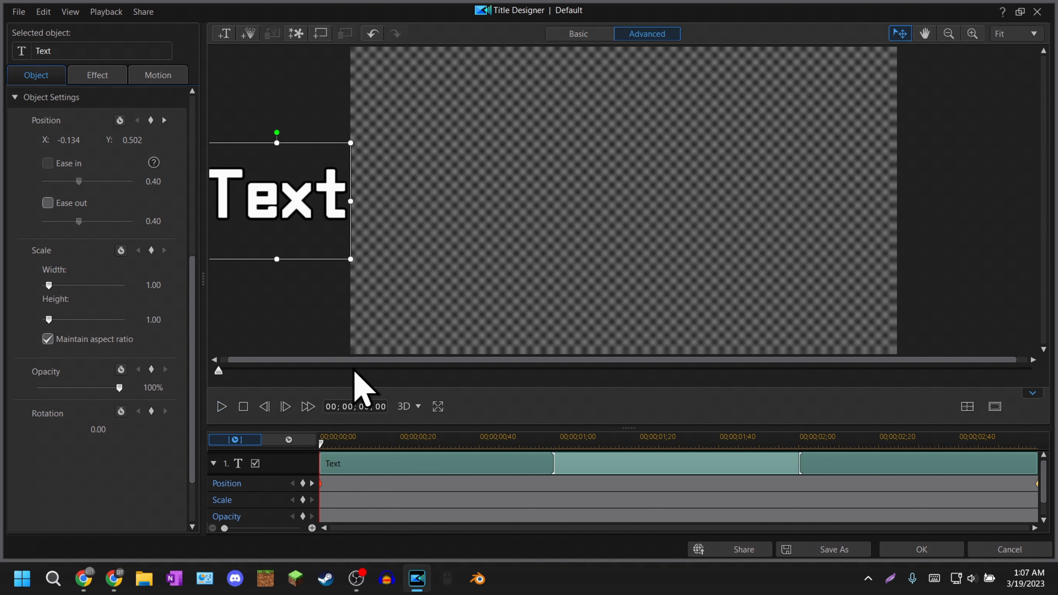
left_click_drag(1044, 477, 1051, 488)
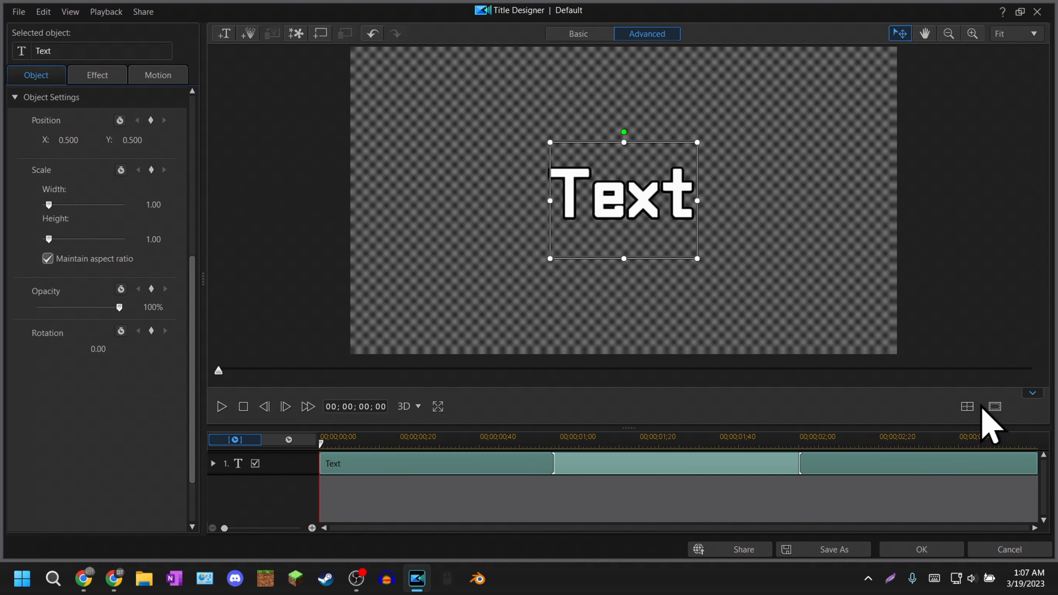
- Align the text to the horizontal and vertical center of the canvas
left_click(973, 405)
left_click(977, 461)
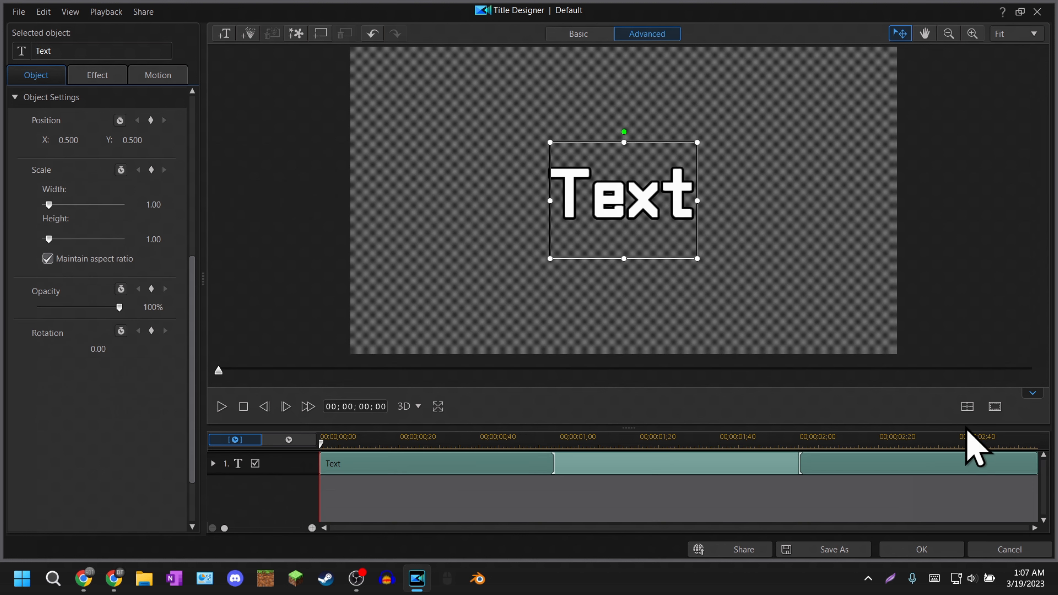
left_click(968, 409)
left_click(965, 504)
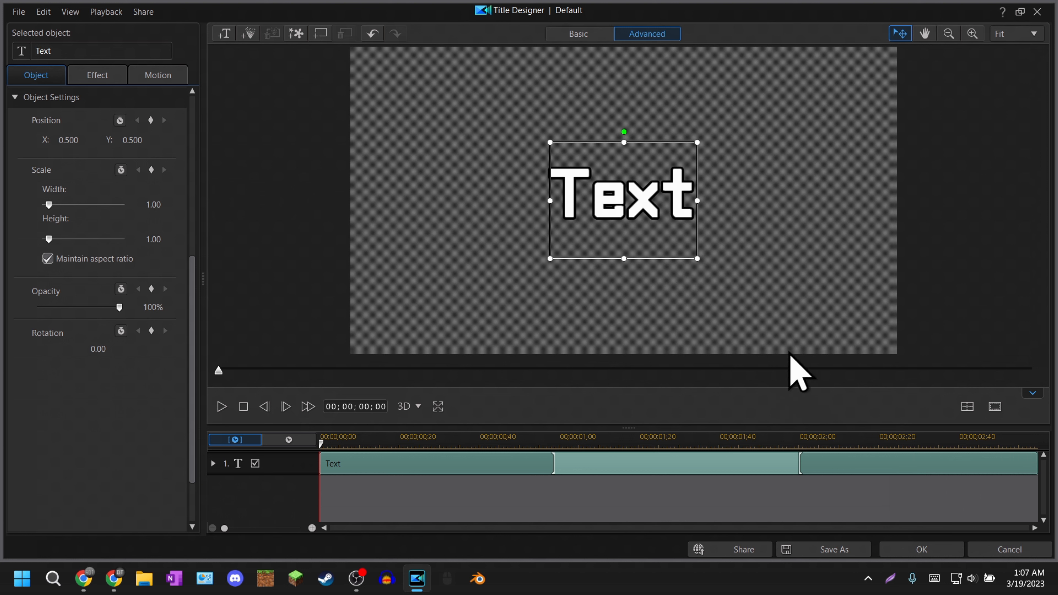
- Save the title as a custom template named Text, using the first frame as its thumbnail
left_click(829, 555)
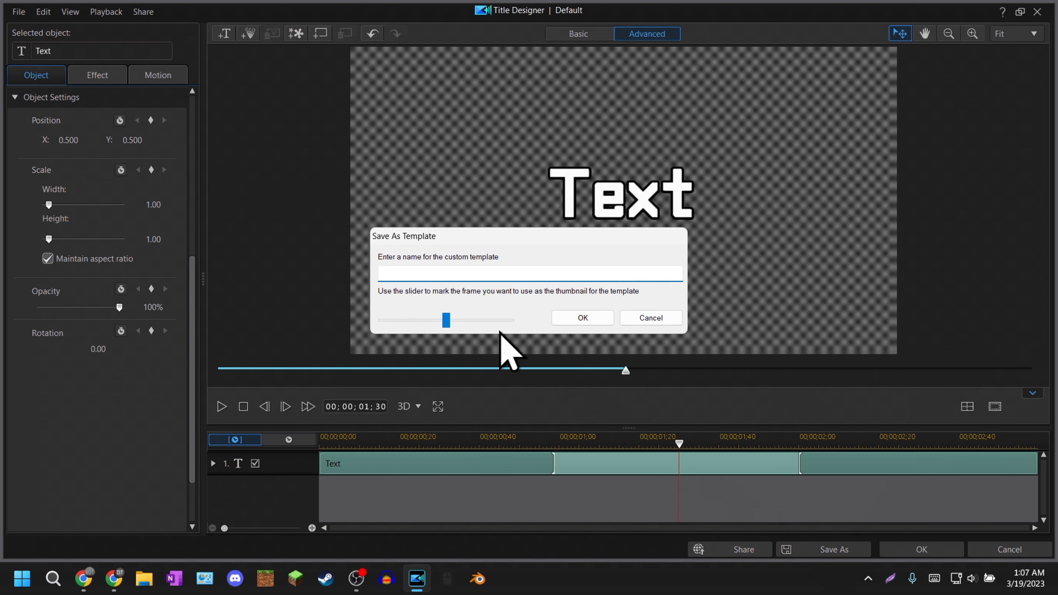
left_click_drag(446, 321, 236, 331)
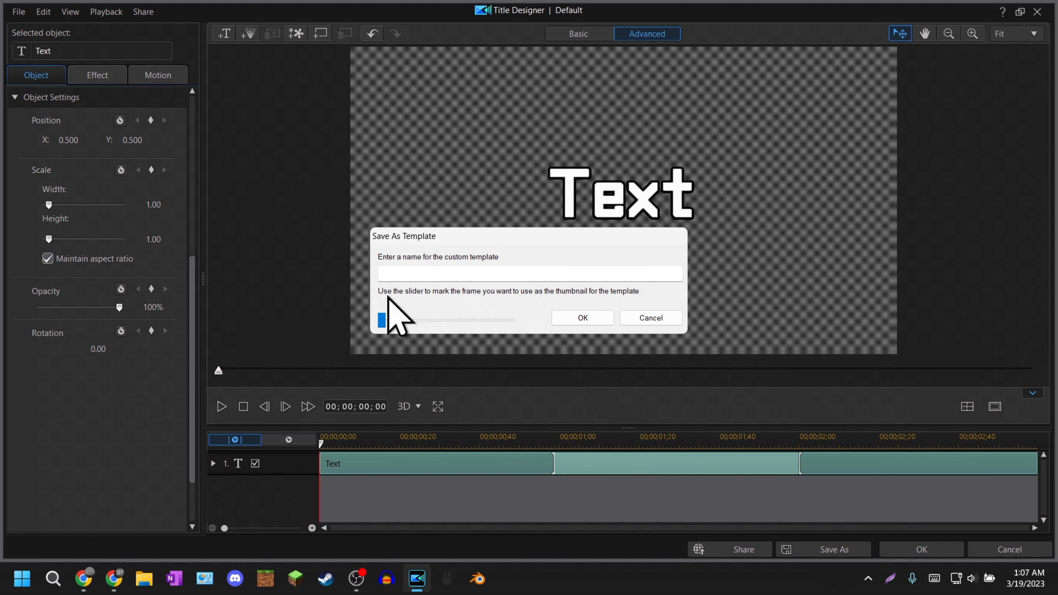
left_click(401, 274)
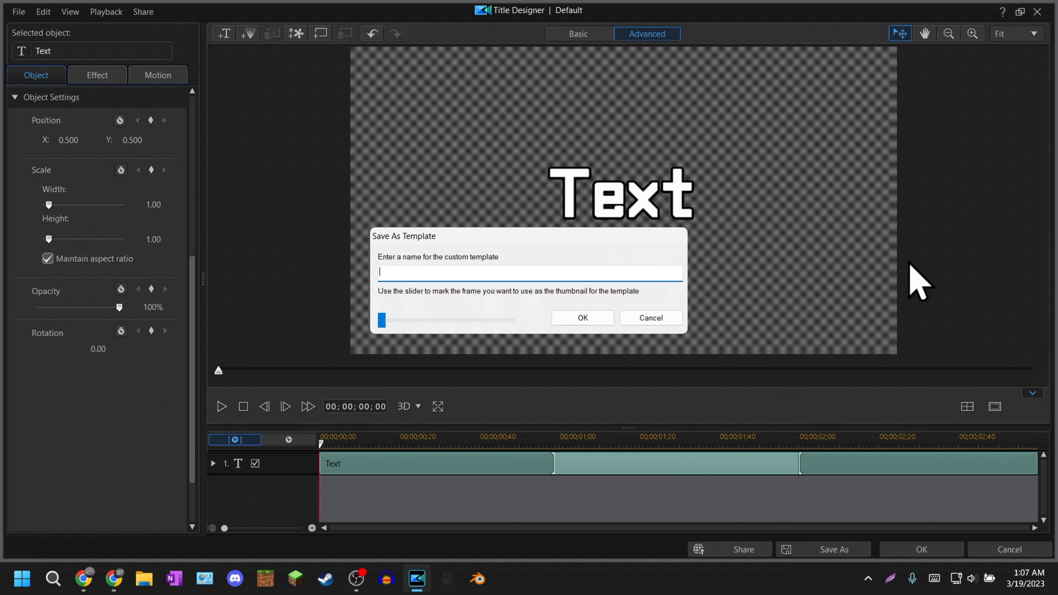
type("Text")
key("Return")
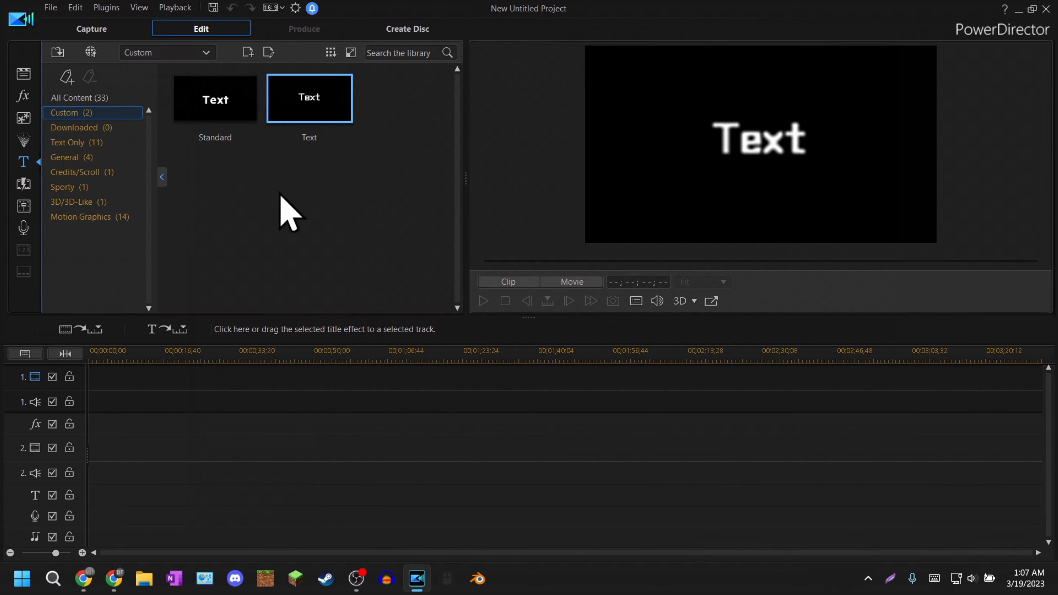
- Place the Text template at the start of the first video track and change its wording to LOL
left_click_drag(327, 117, 78, 383)
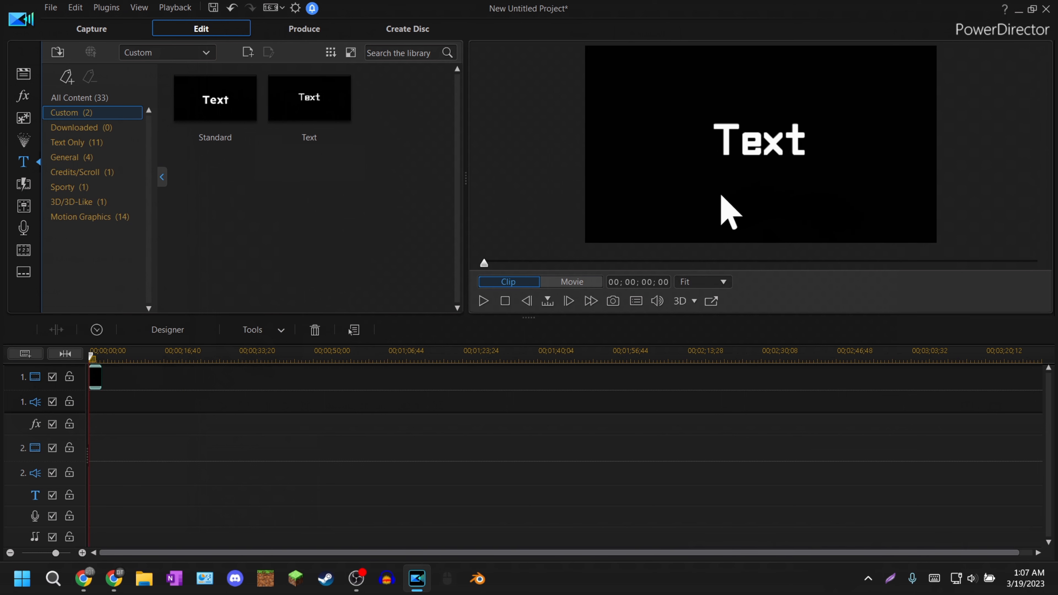
double_click(771, 202)
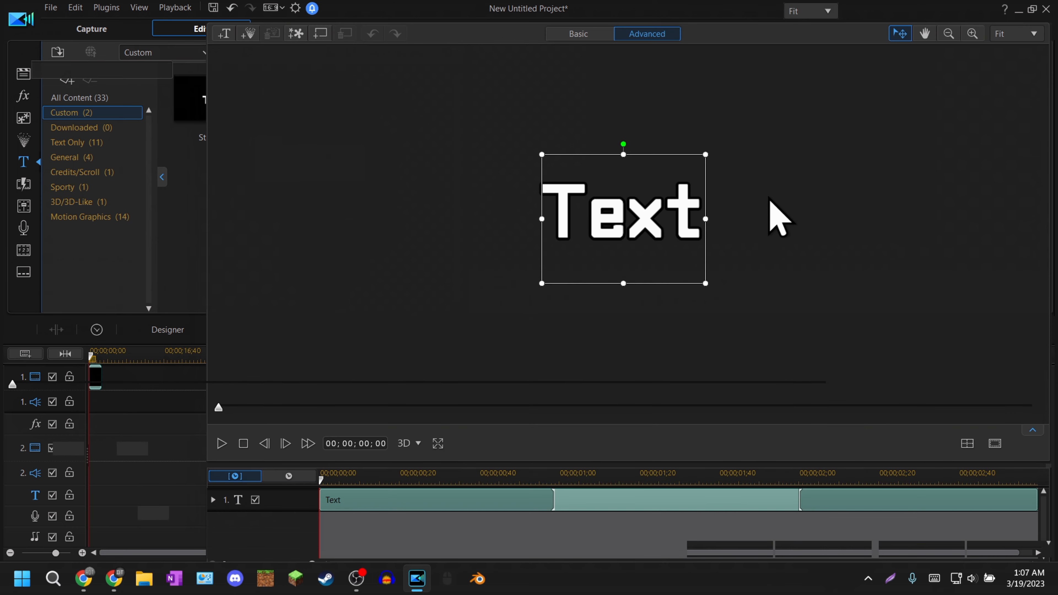
double_click(605, 202)
double_click(605, 196)
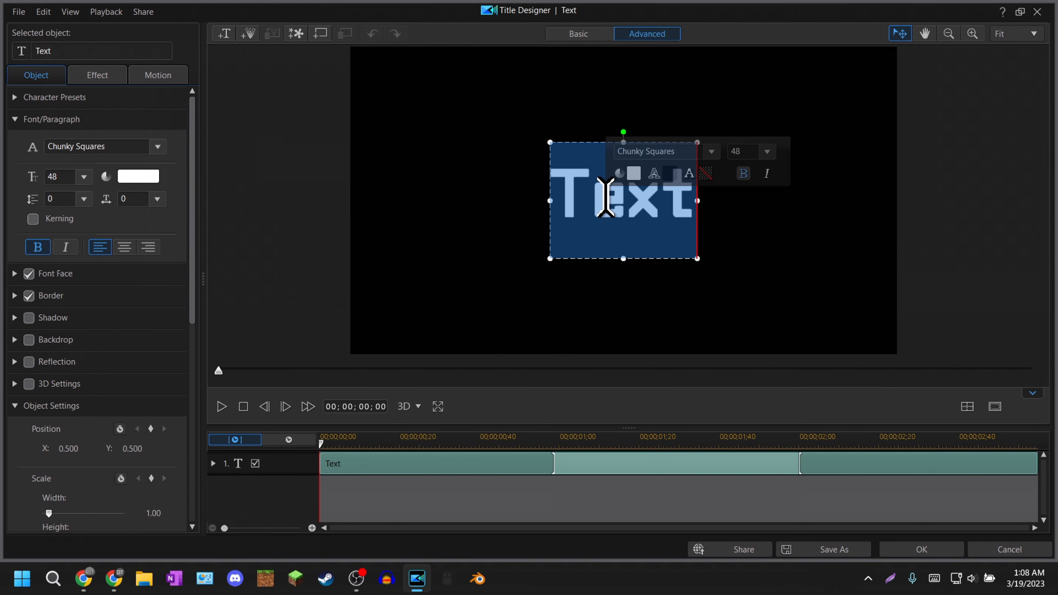
type("LOL")
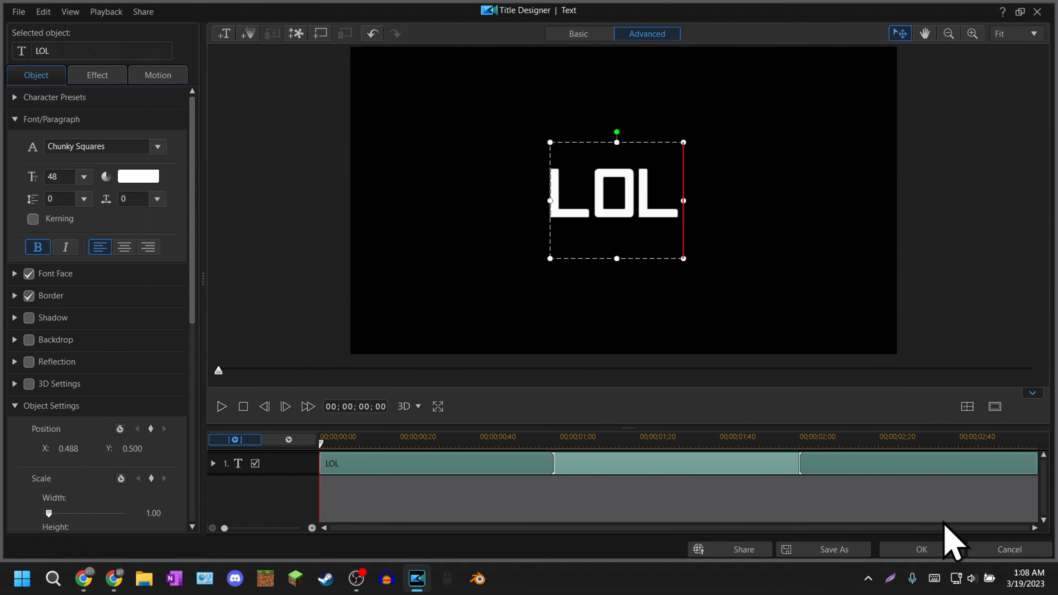
- Center the LOL text horizontally and vertically on the canvas and apply the title changes
left_click(972, 411)
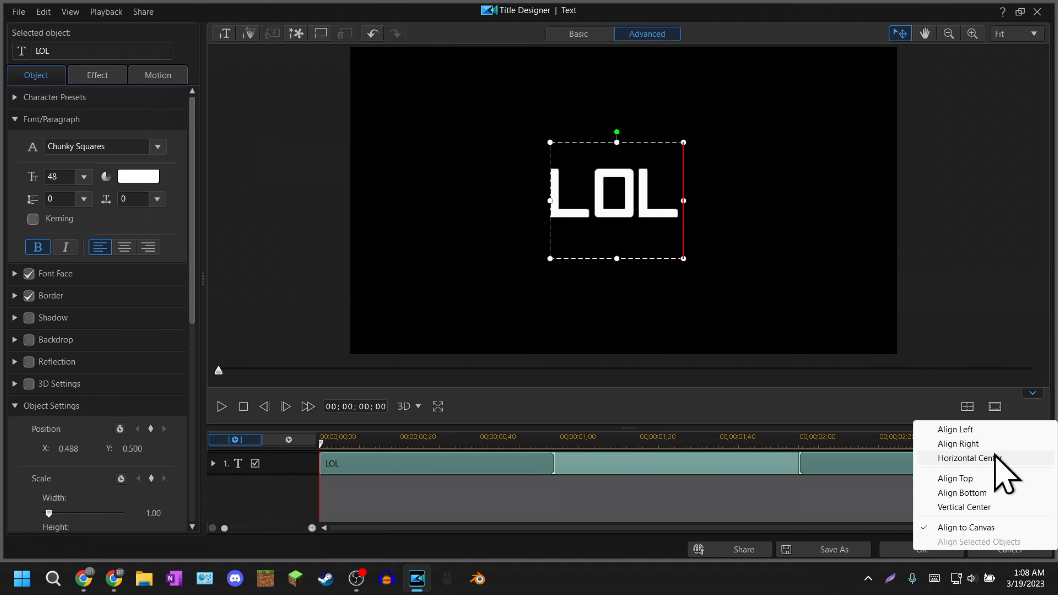
left_click(998, 456)
left_click(966, 409)
left_click(984, 506)
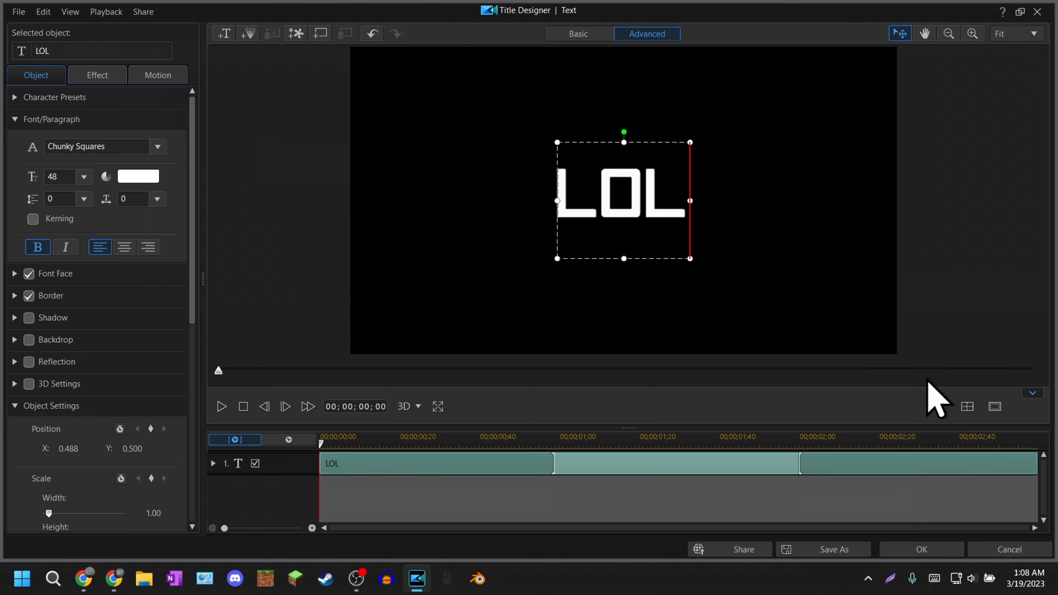
left_click(903, 551)
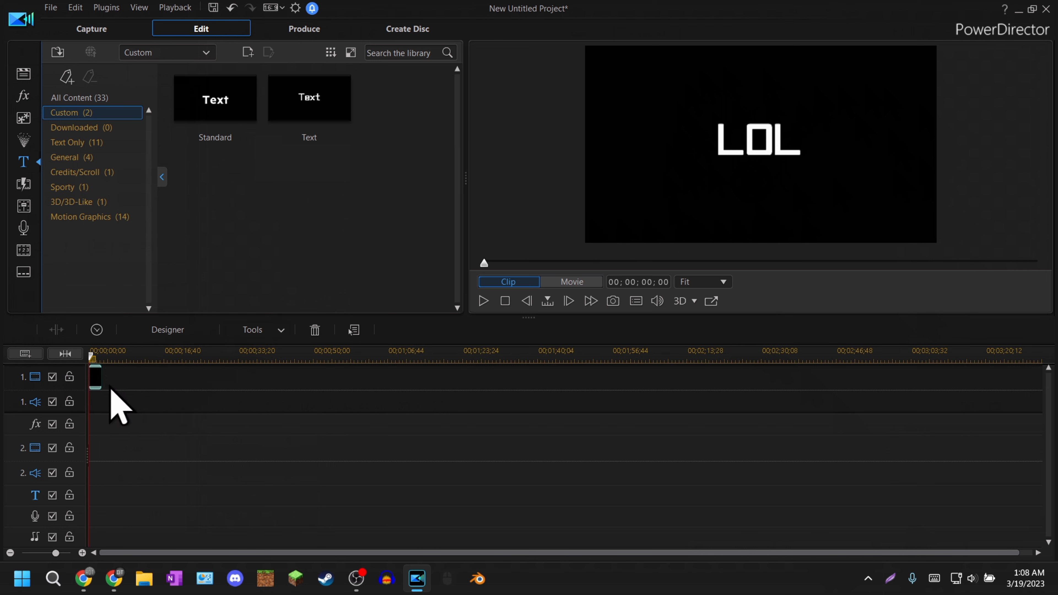
- Delete the title clip from the timeline and the custom Text template from the library
left_click(338, 110)
left_click(103, 388)
left_click_drag(101, 376, 120, 371)
key("Delete")
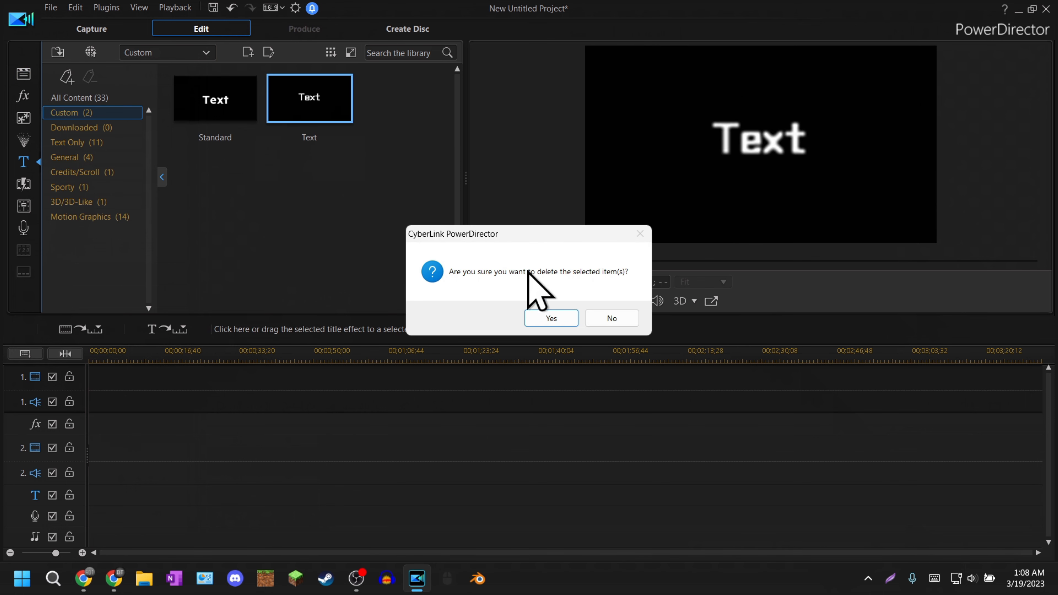
left_click(554, 321)
- Open the alias of the custom Standard template for editing
right_click(236, 104)
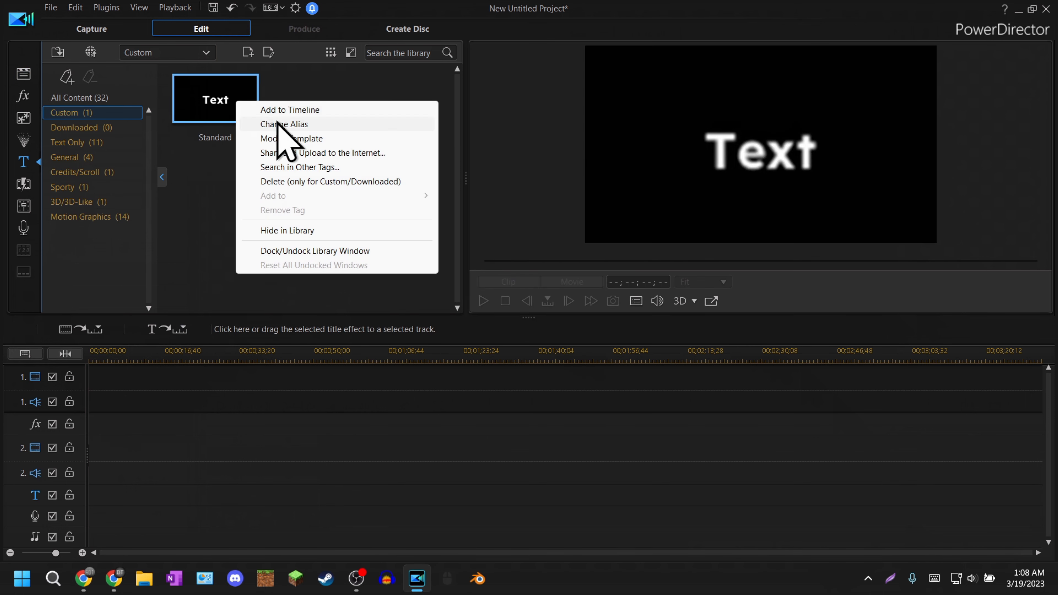
left_click(307, 125)
left_click(362, 192)
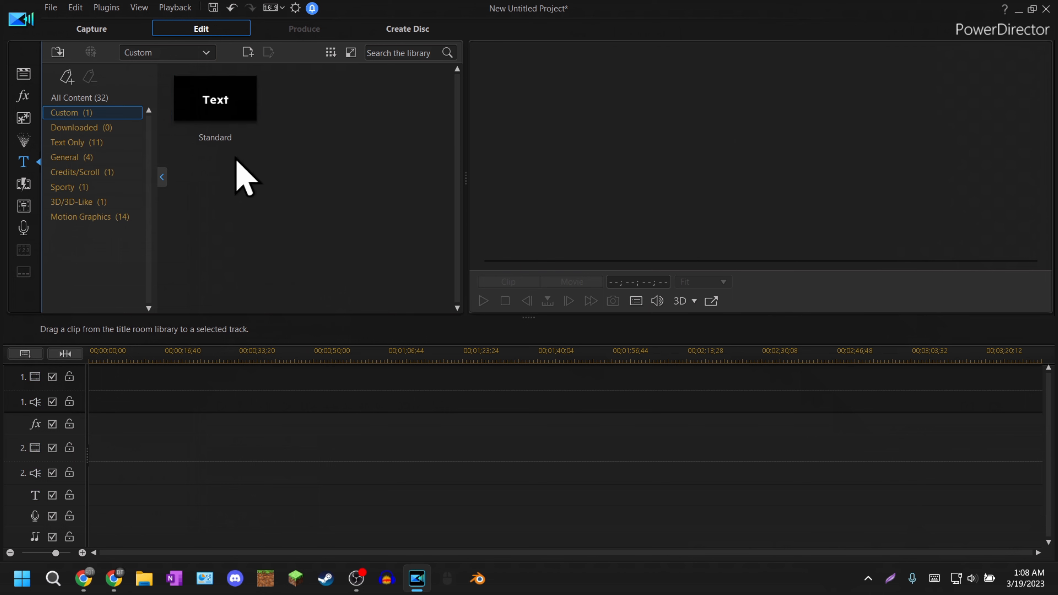
left_click(232, 121)
right_click(213, 109)
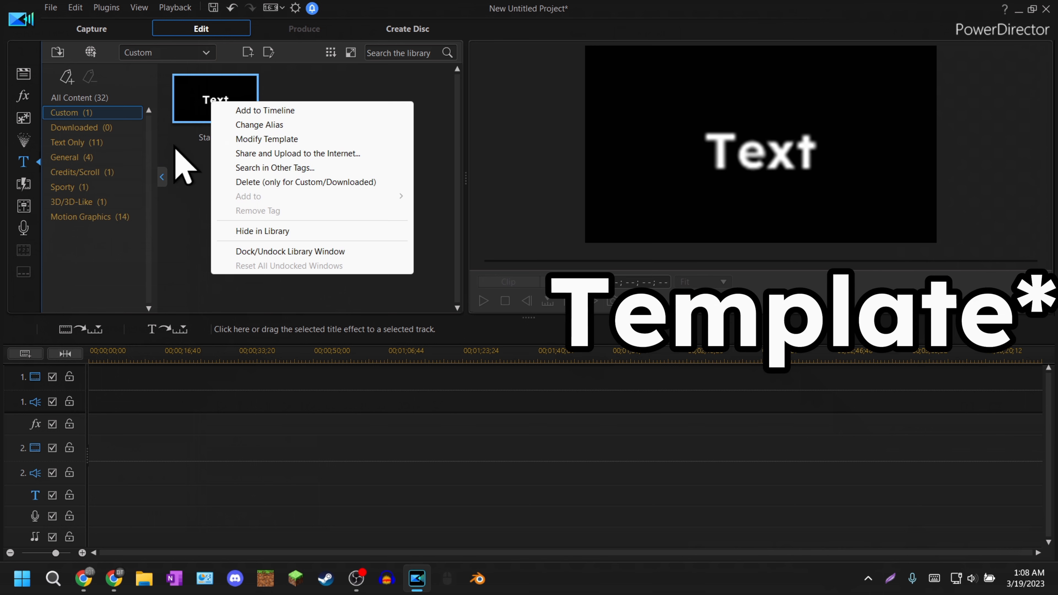
left_click(208, 109)
right_click(208, 108)
left_click(247, 124)
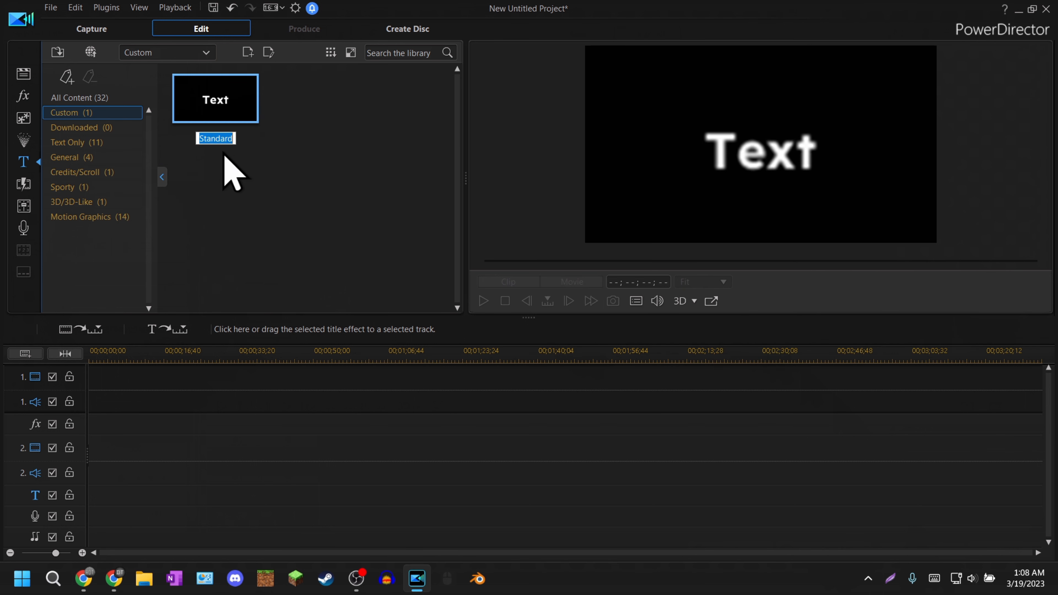
left_click(273, 159)
- Open the Standard template for modification and examine its font, Object Settings, Font Face and Border options and its text
right_click(215, 101)
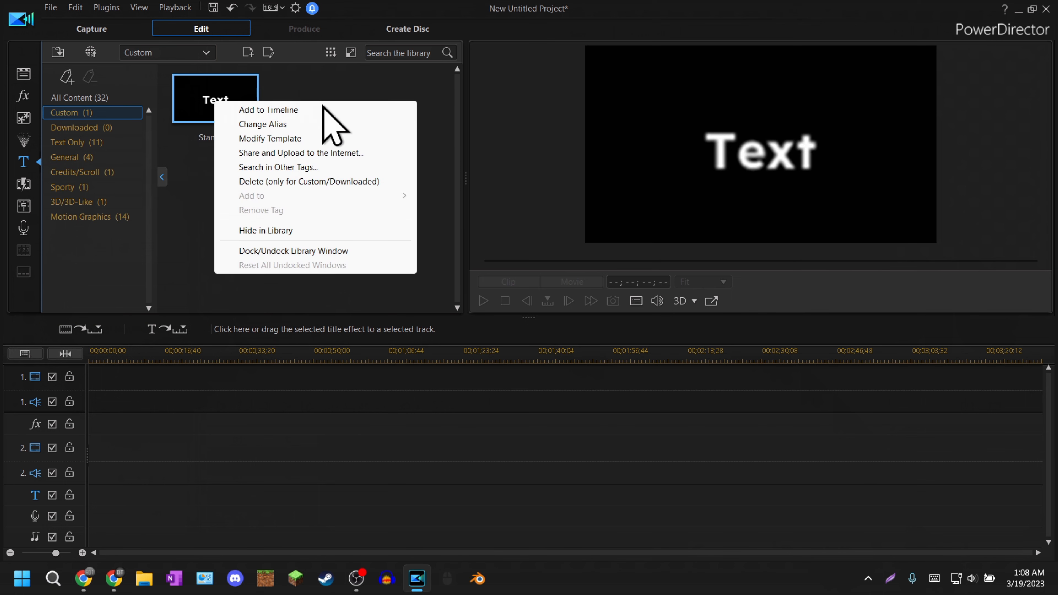
left_click(307, 139)
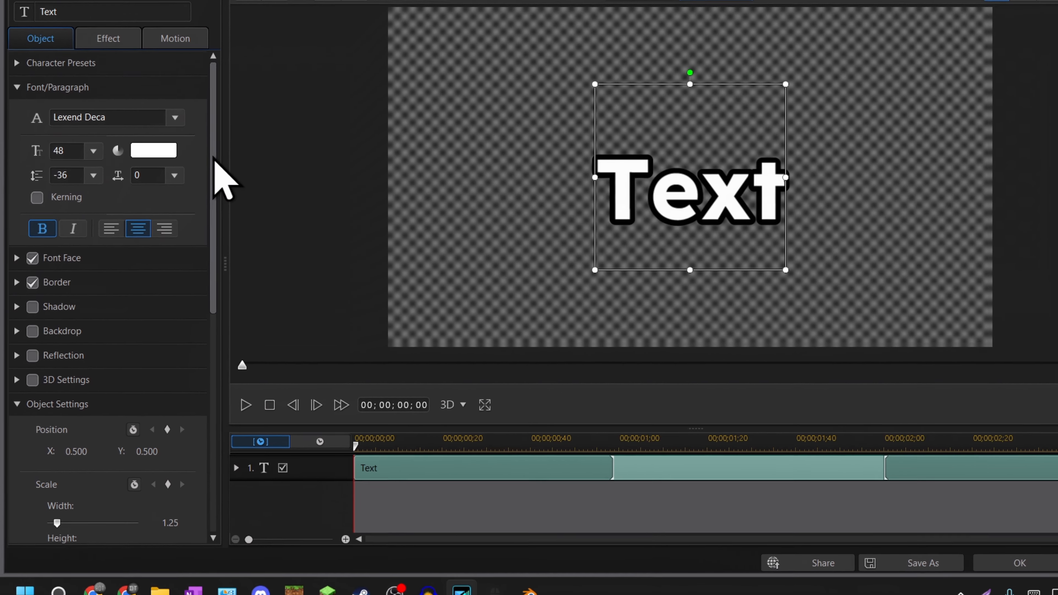
left_click_drag(214, 159, 221, 232)
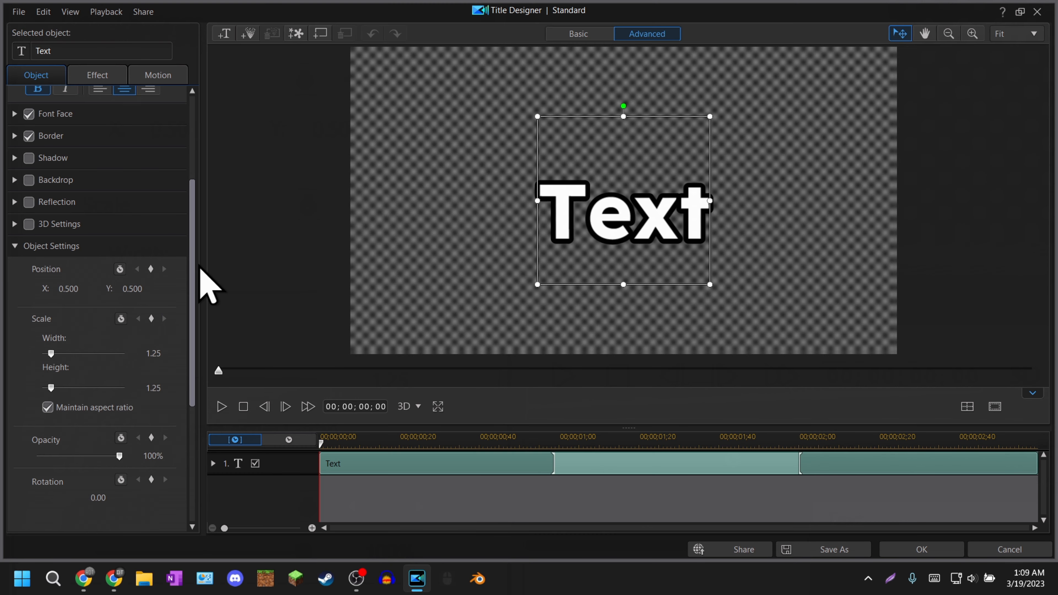
scroll(138, 353, "down", 1)
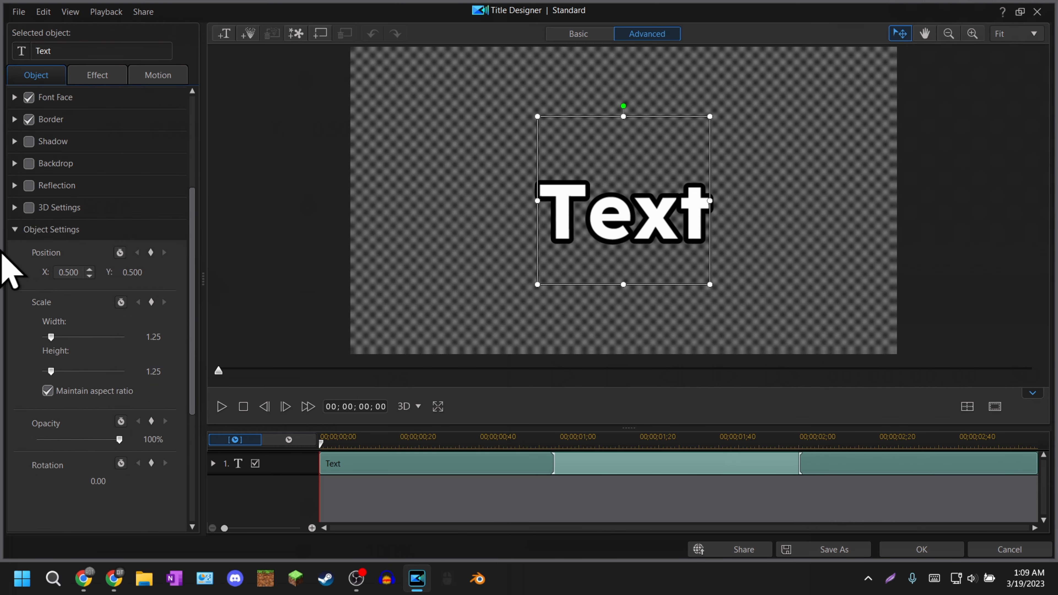
left_click(14, 230)
left_click(15, 274)
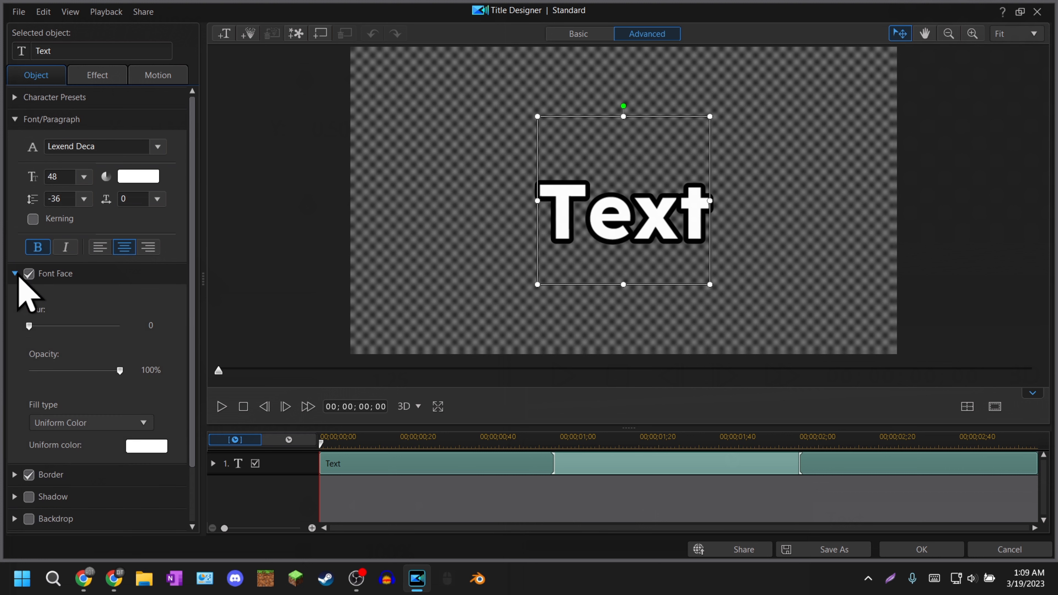
left_click(15, 275)
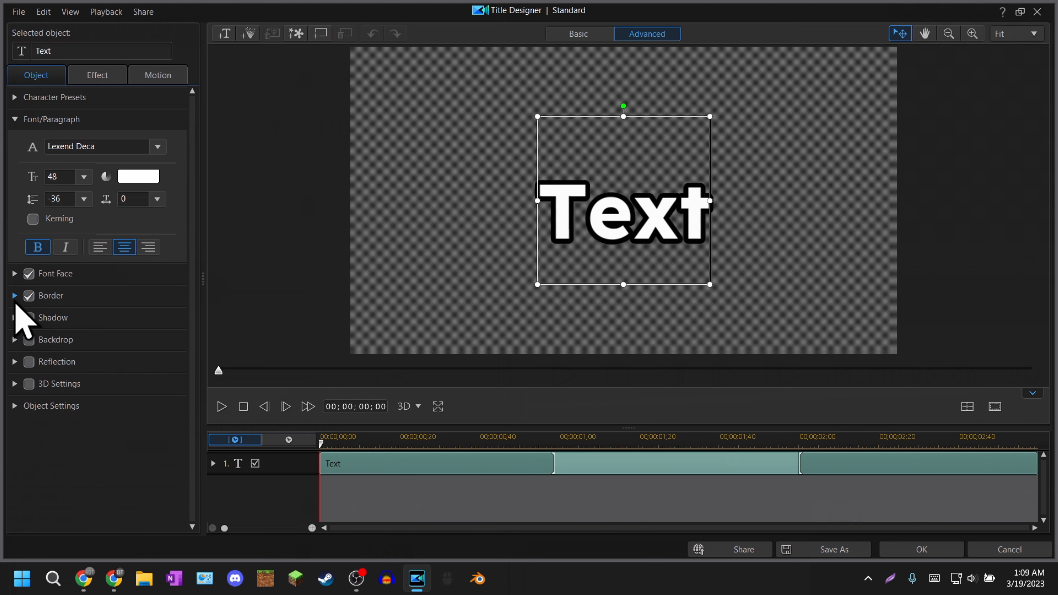
left_click(15, 296)
scroll(170, 331, "down", 4)
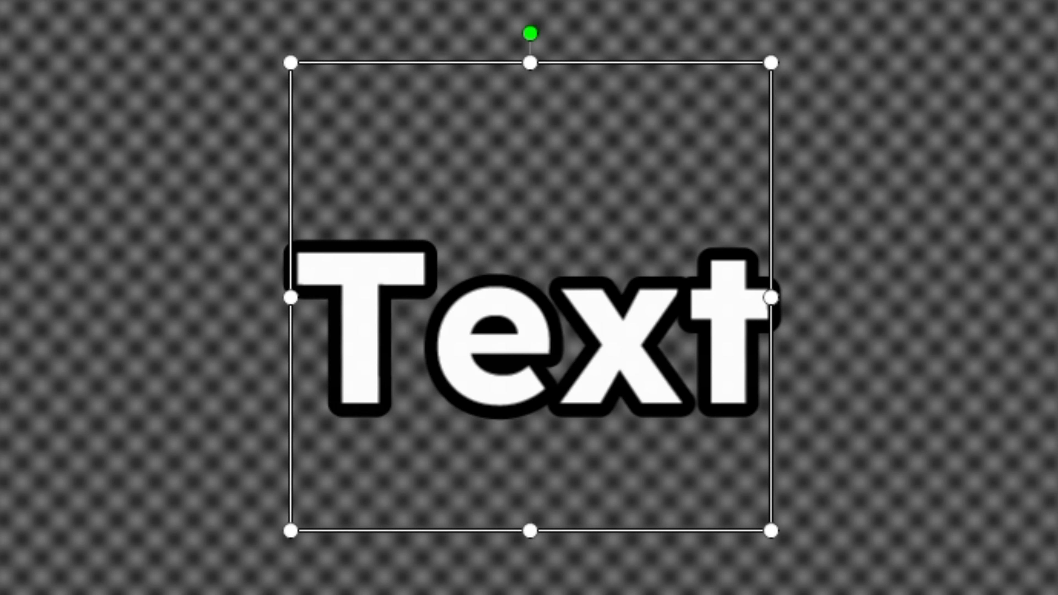
left_click(637, 234)
double_click(569, 394)
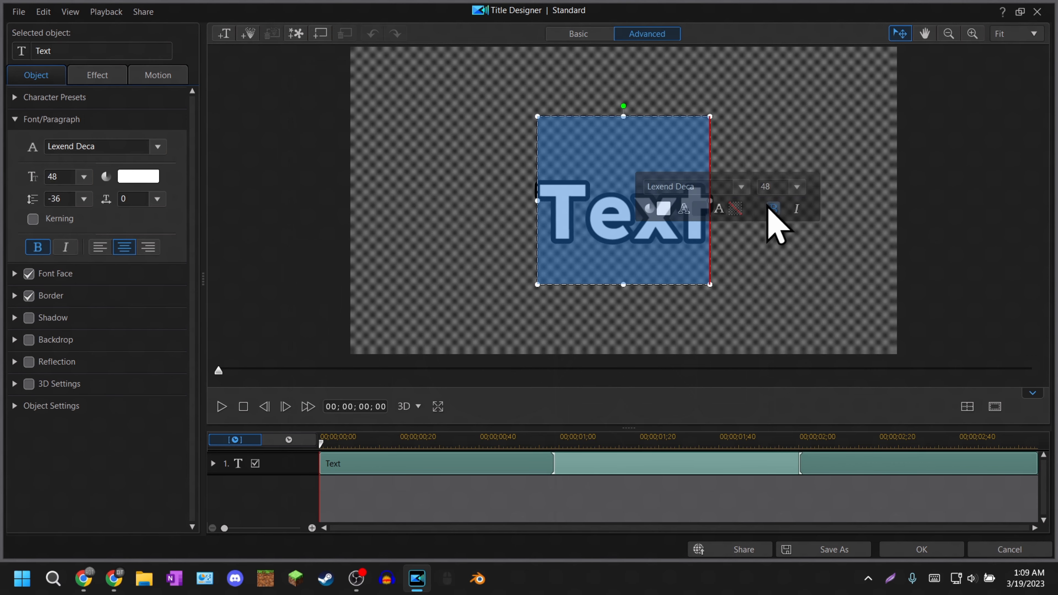
- Turn the bold style of the title text off and back on
left_click(773, 208)
left_click(600, 227)
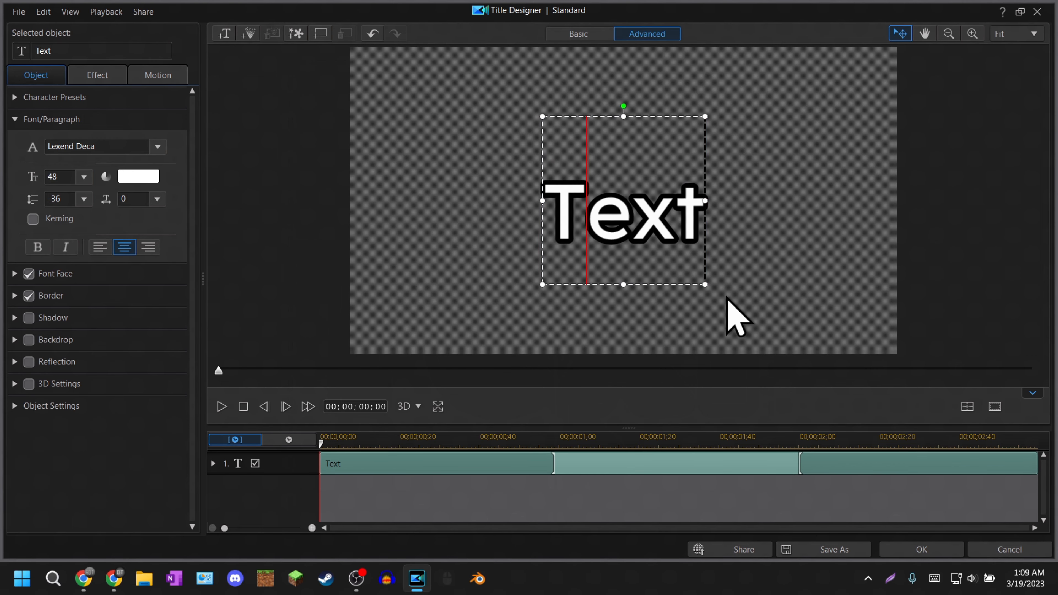
double_click(662, 220)
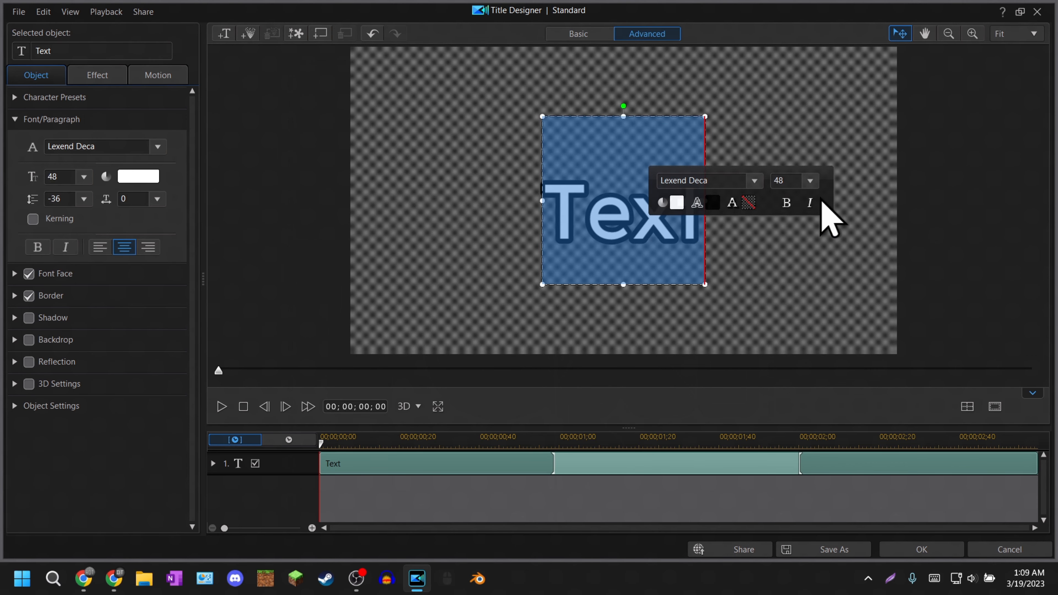
left_click(786, 203)
left_click(630, 230)
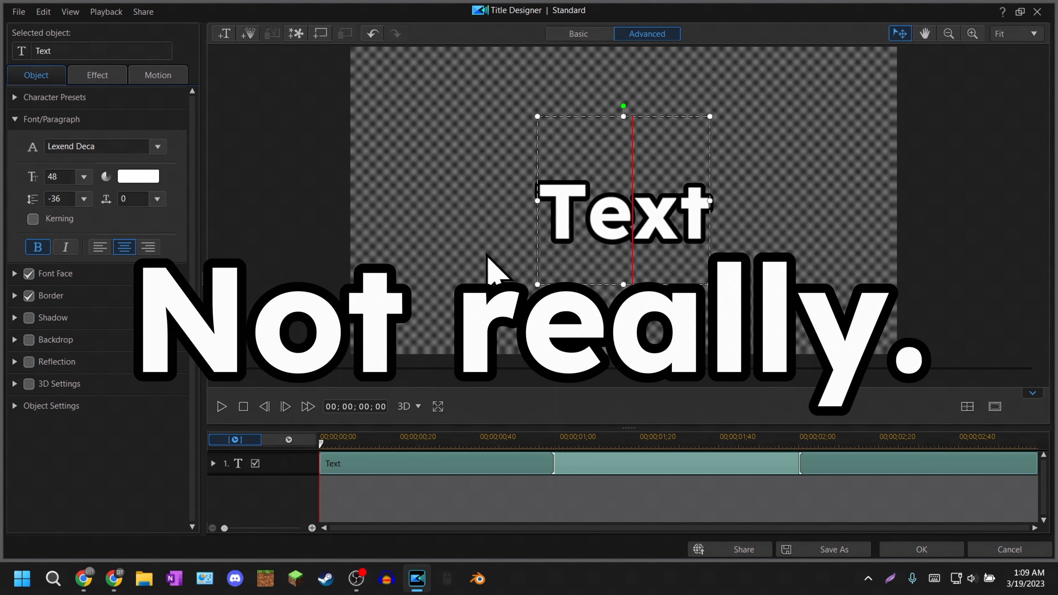
- Try the spiral motion path on the title text and replace it with the straight horizontal arrow path
left_click(144, 77)
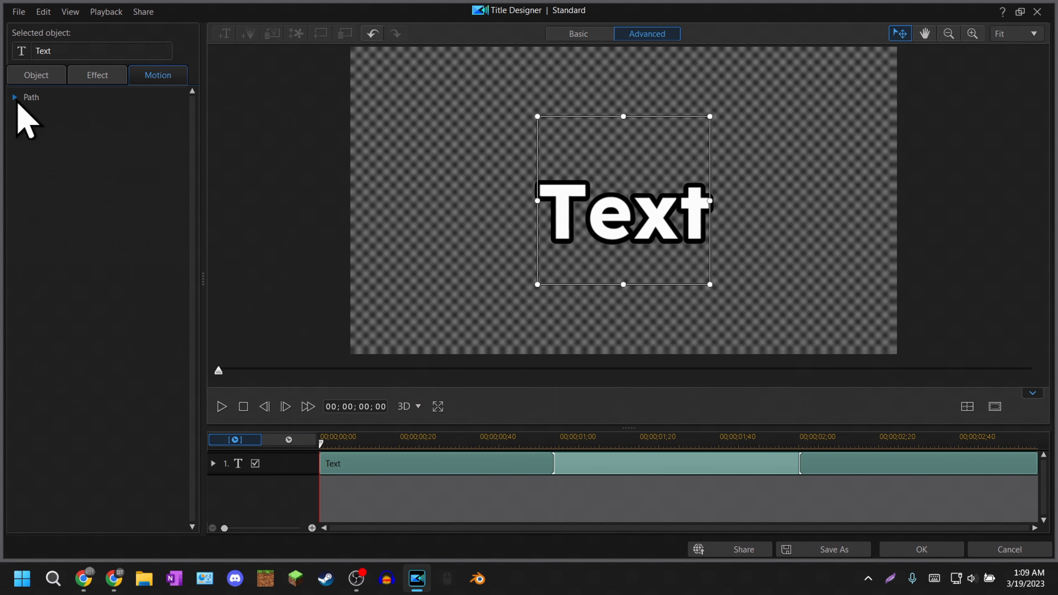
left_click(18, 102)
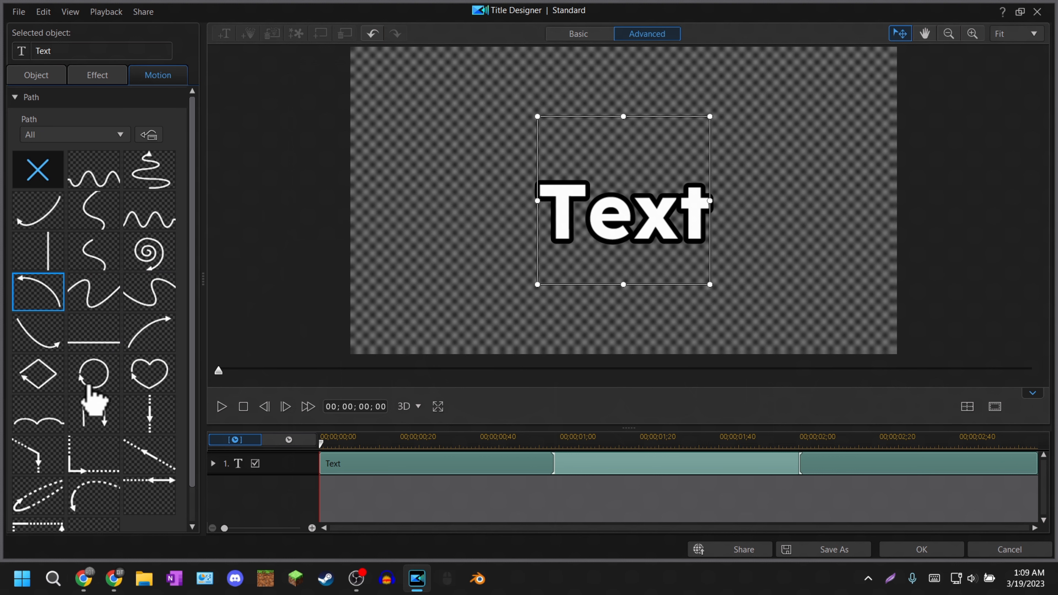
left_click(148, 253)
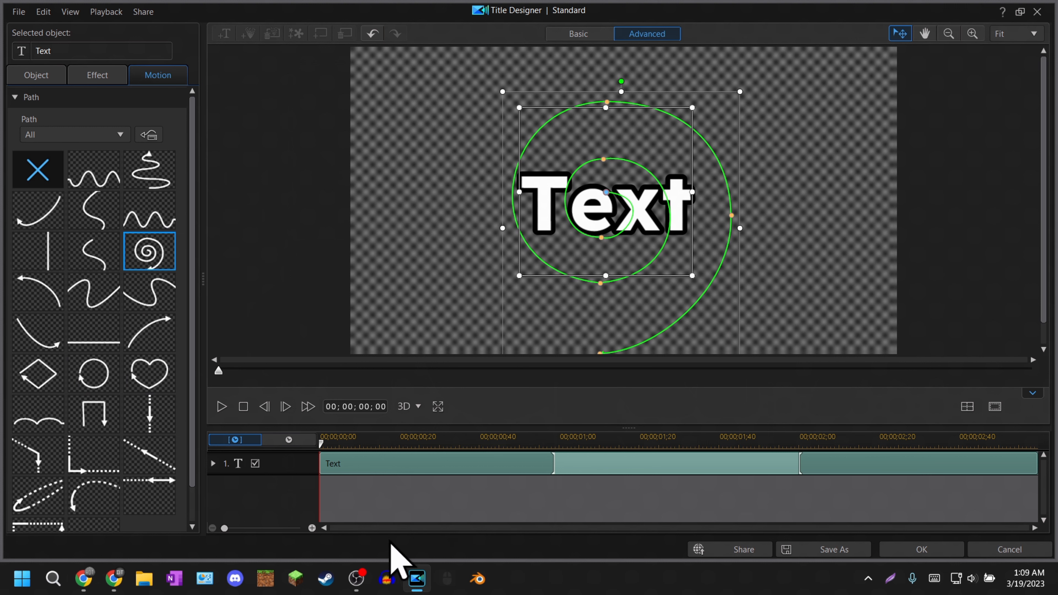
left_click(352, 444)
left_click_drag(353, 446, 180, 485)
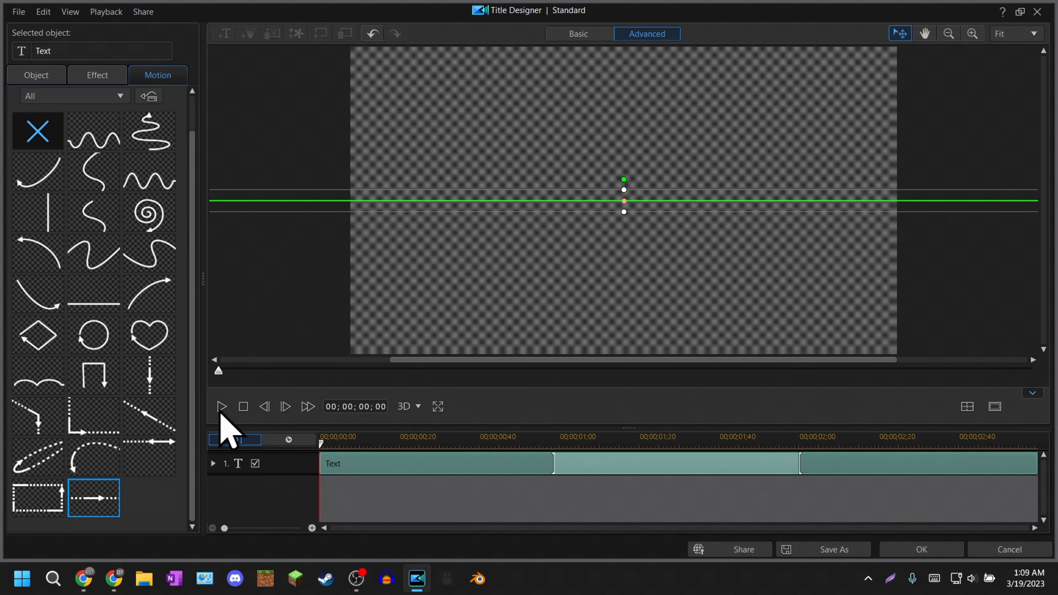
- Preview the title's motion path and leave the Title Designer without saving the changes
left_click(220, 411)
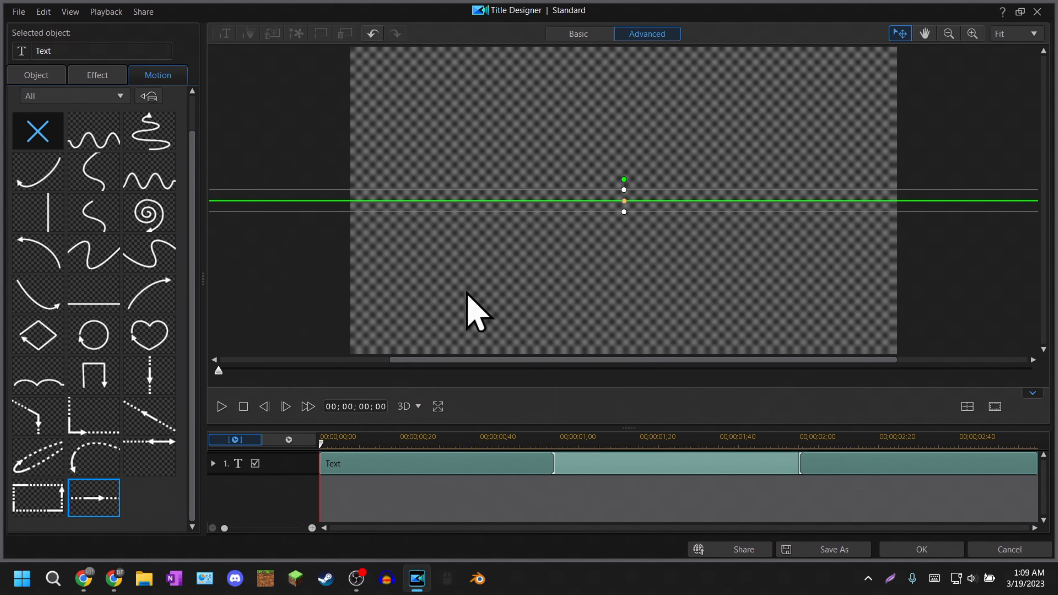
left_click(1008, 549)
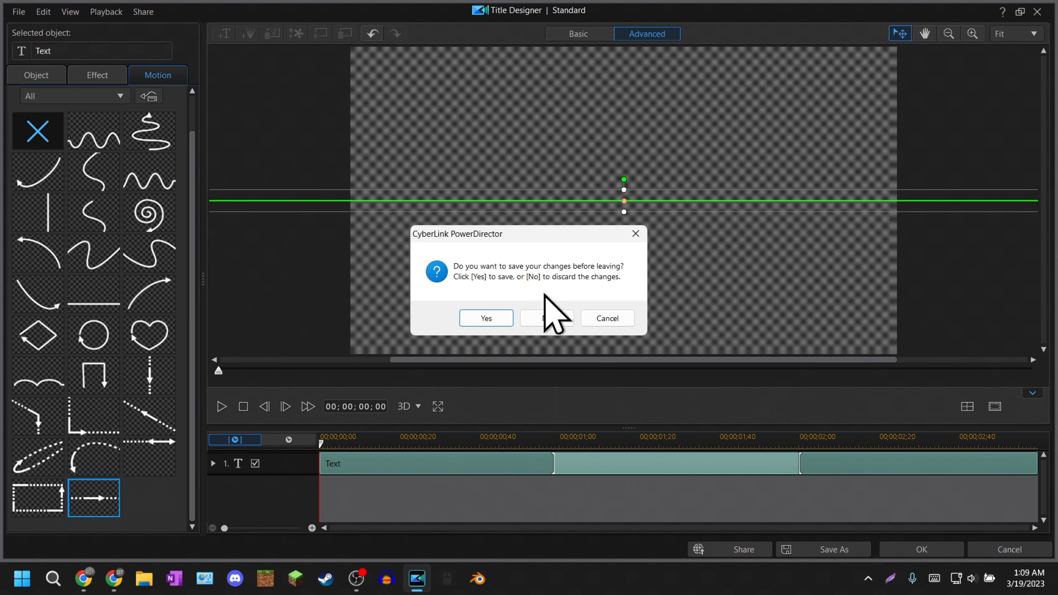
left_click(545, 313)
- Place the custom Standard title at the start of video track 1 and change its text to "I don't like this."
left_click_drag(213, 111, 95, 378)
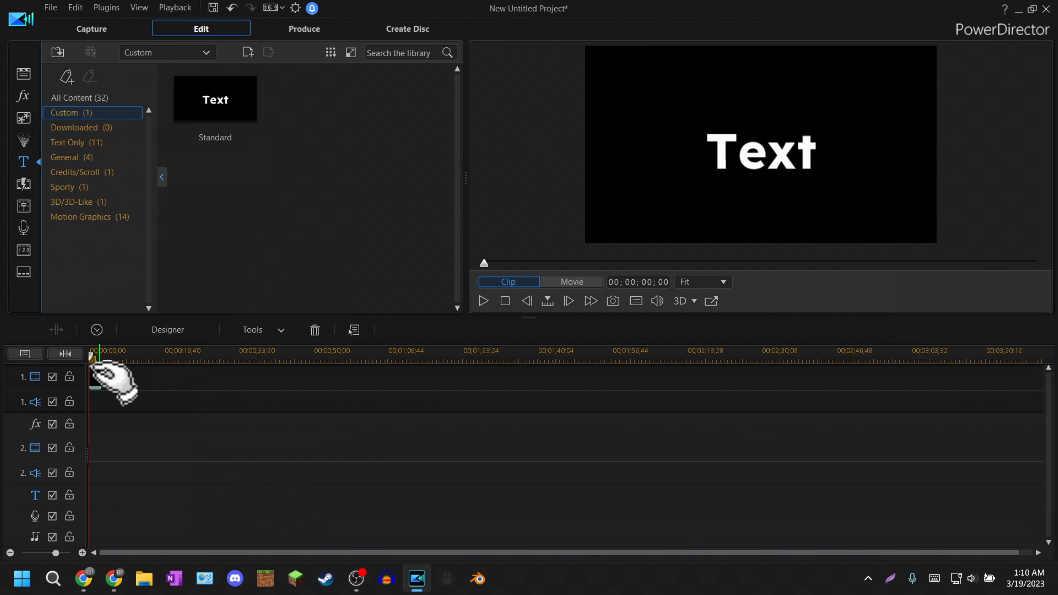
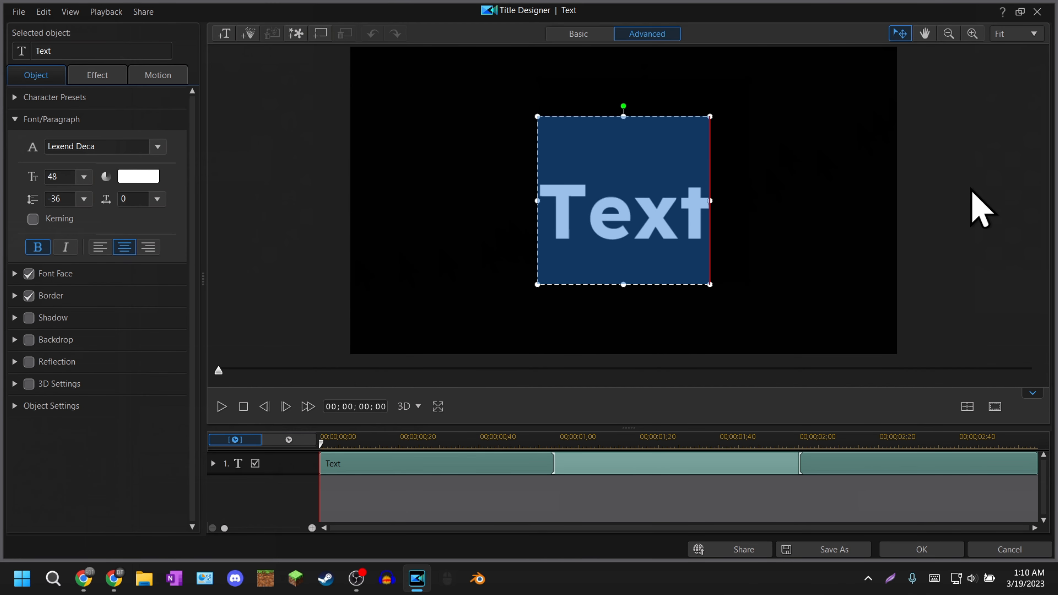
type("I don;'")
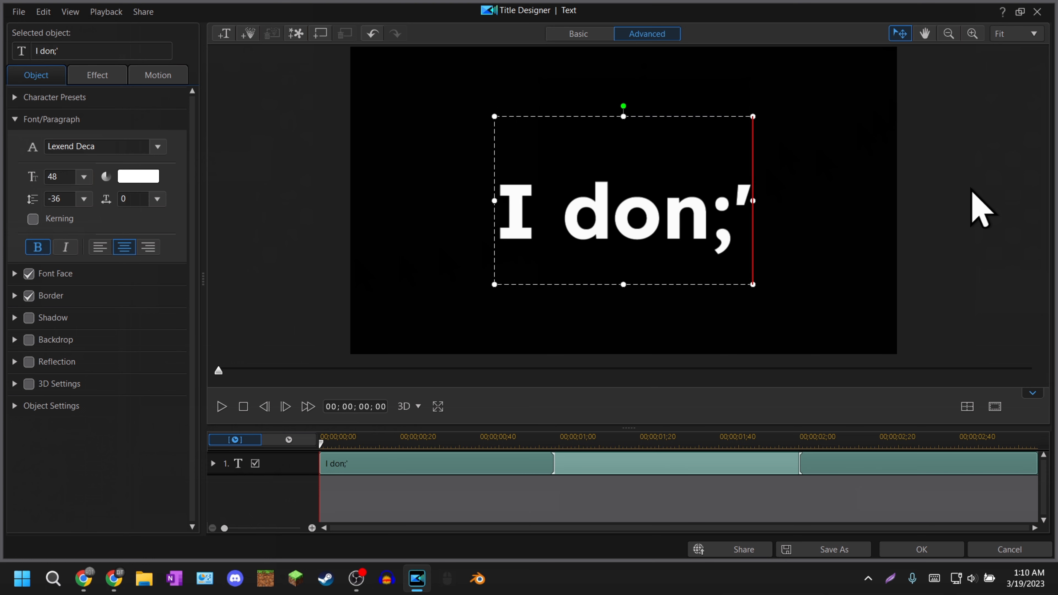
key("BackSpace")
key("BackSpace")
type("'t like this.")
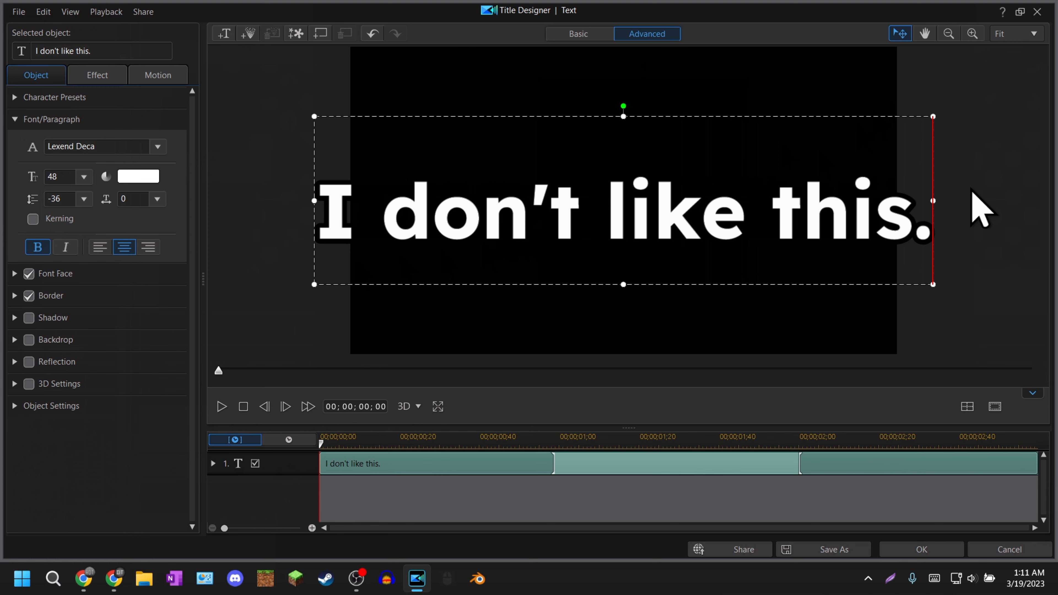
- Scale the text down to fit inside the canvas and center it horizontally and vertically
left_click_drag(932, 118, 789, 156)
left_click(967, 406)
left_click(995, 457)
left_click(968, 408)
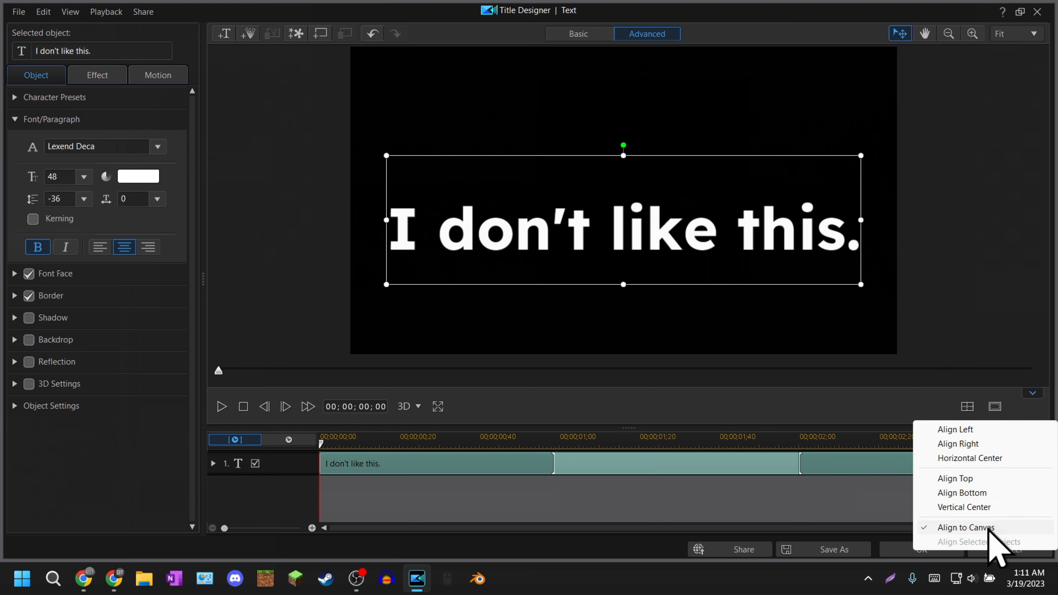
left_click(994, 509)
- Try moving the text freehand off-center and back to the middle of the canvas
left_click(761, 229)
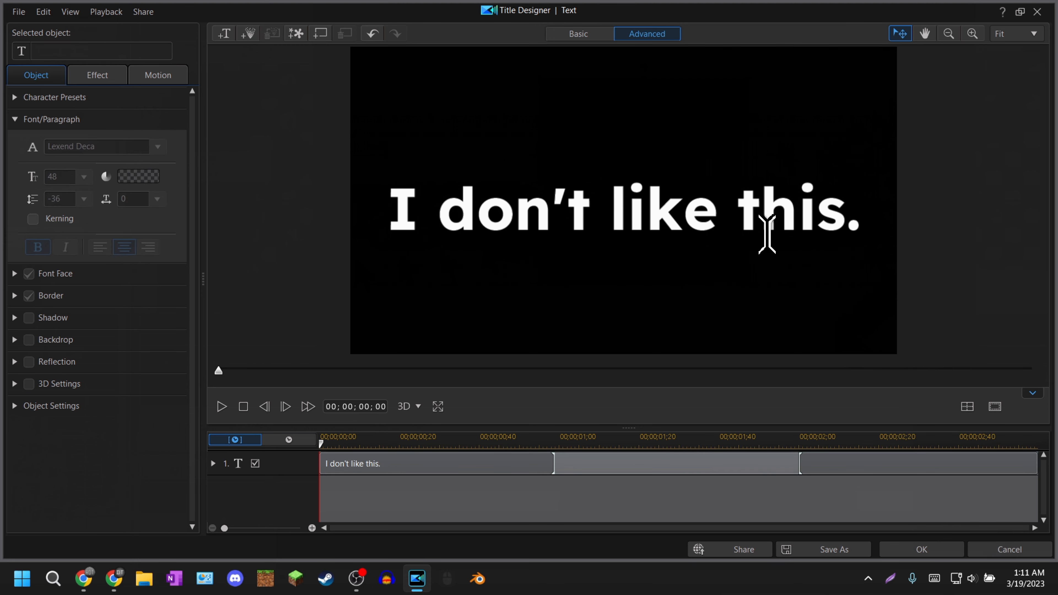
left_click_drag(803, 136, 617, 207)
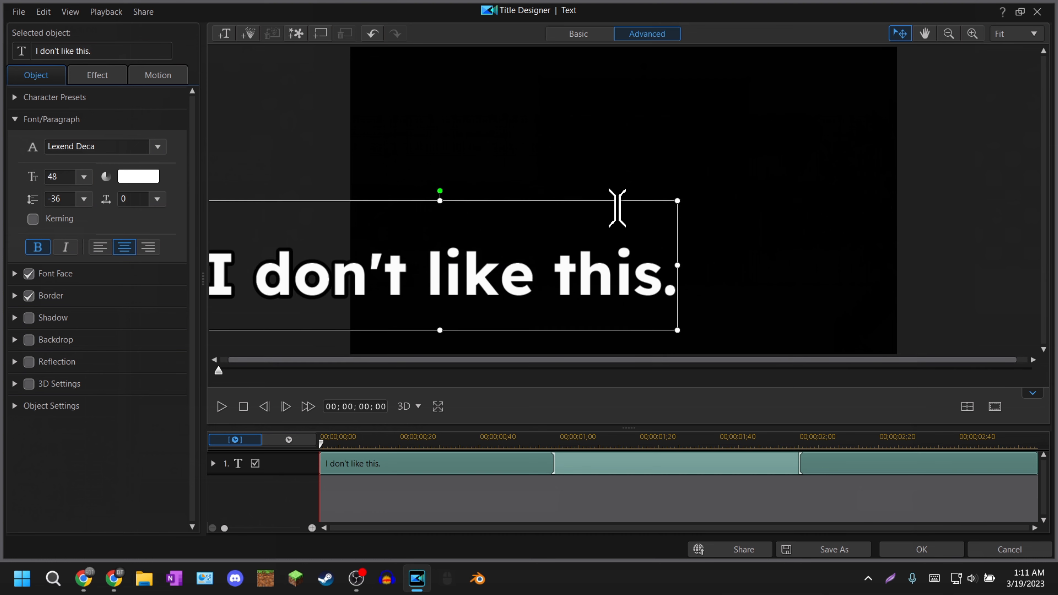
left_click_drag(525, 201, 709, 135)
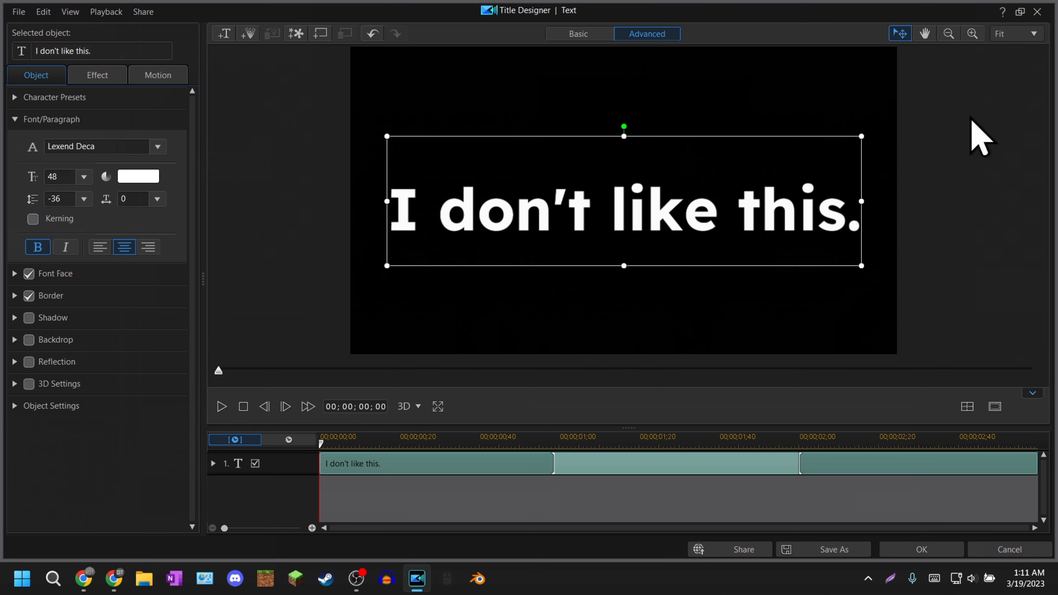
- Align the text to the top of the canvas and apply the title changes
left_click(979, 132)
key("ctrl+a")
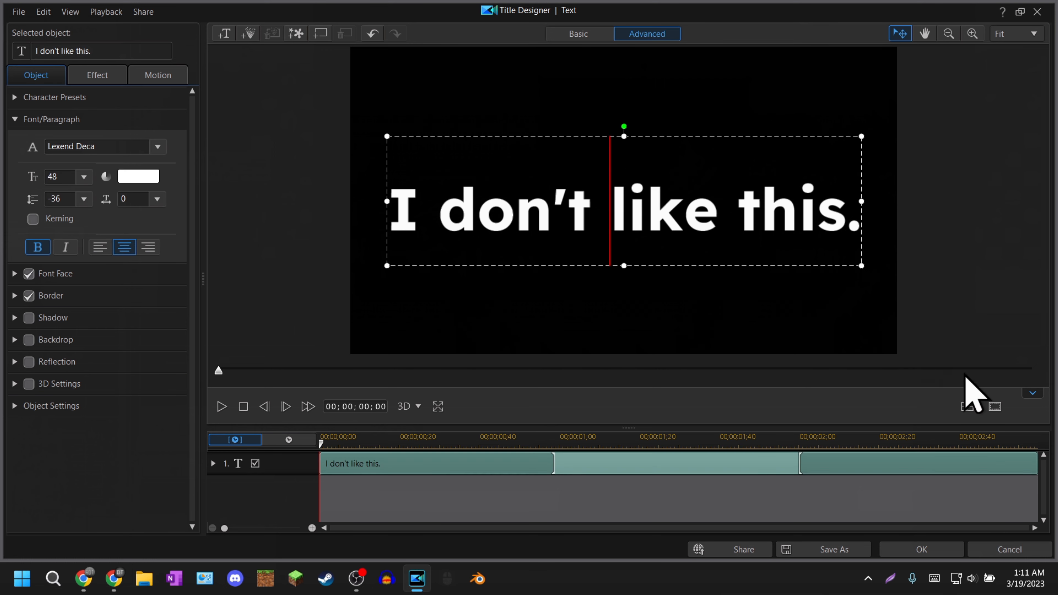
left_click(967, 407)
left_click(955, 478)
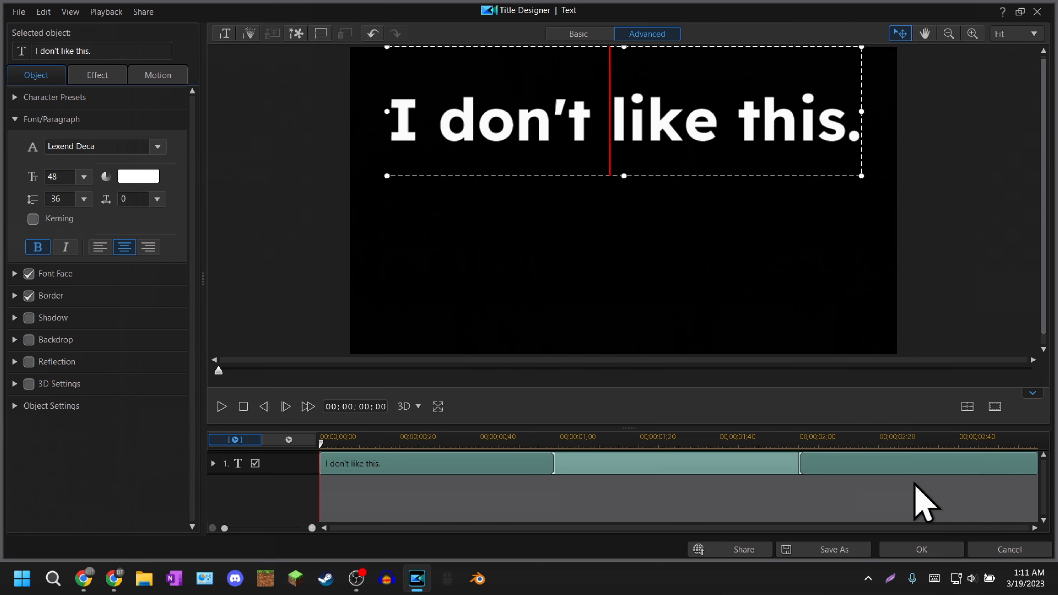
left_click(908, 552)
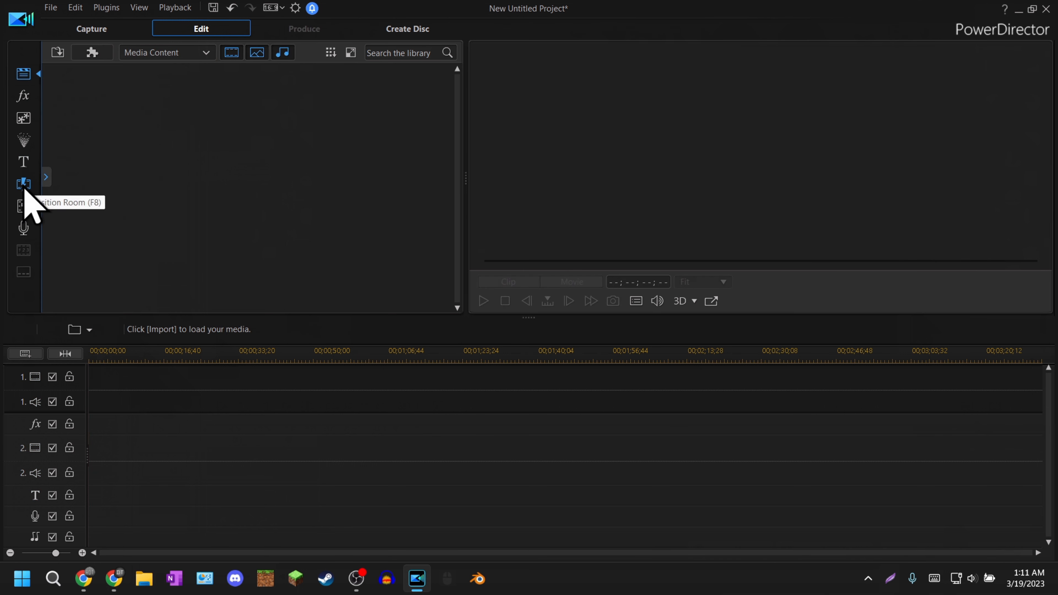
- Look through the Transition Room with its Fade transition and the audio mixer, and return to the media library
left_click(24, 187)
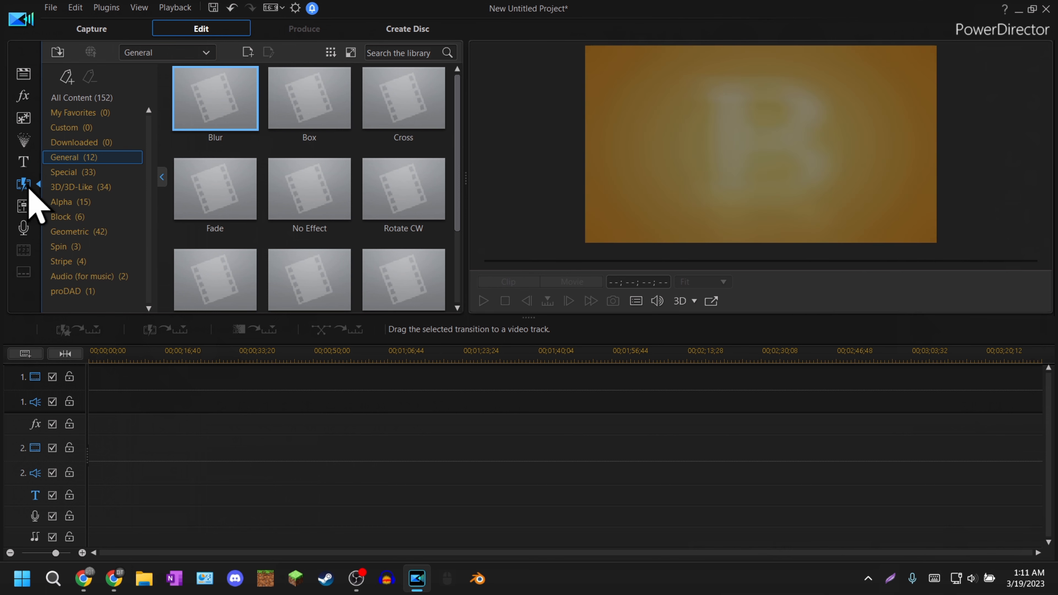
left_click(207, 178)
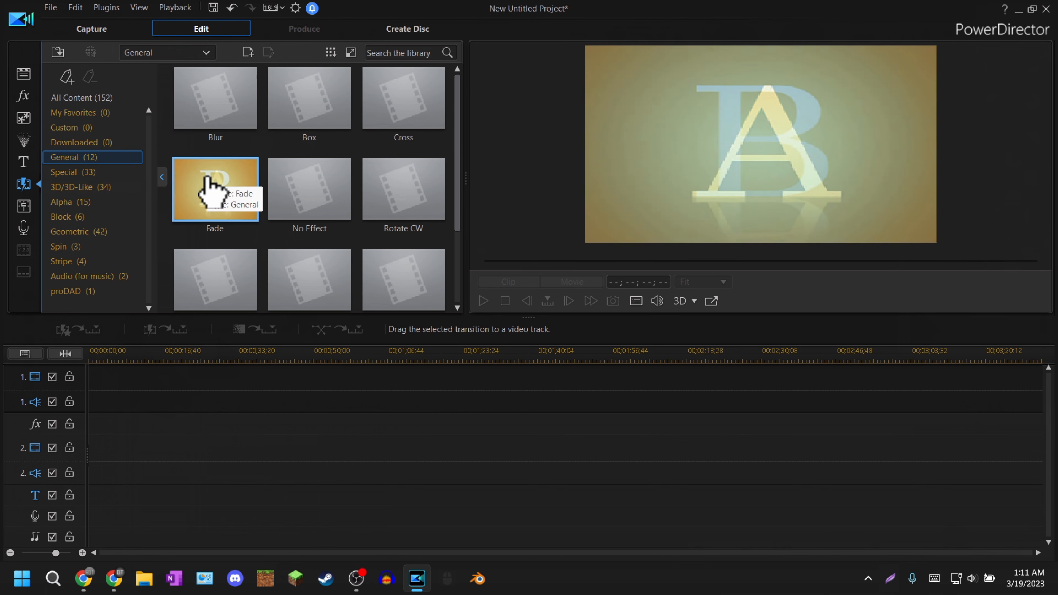
left_click(37, 207)
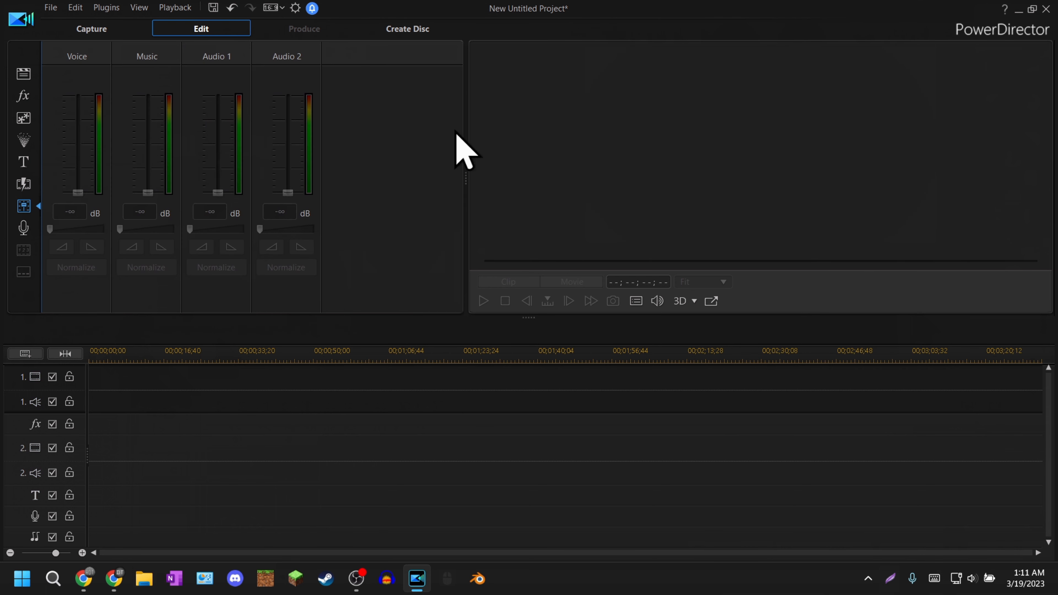
left_click(29, 73)
left_click(57, 52)
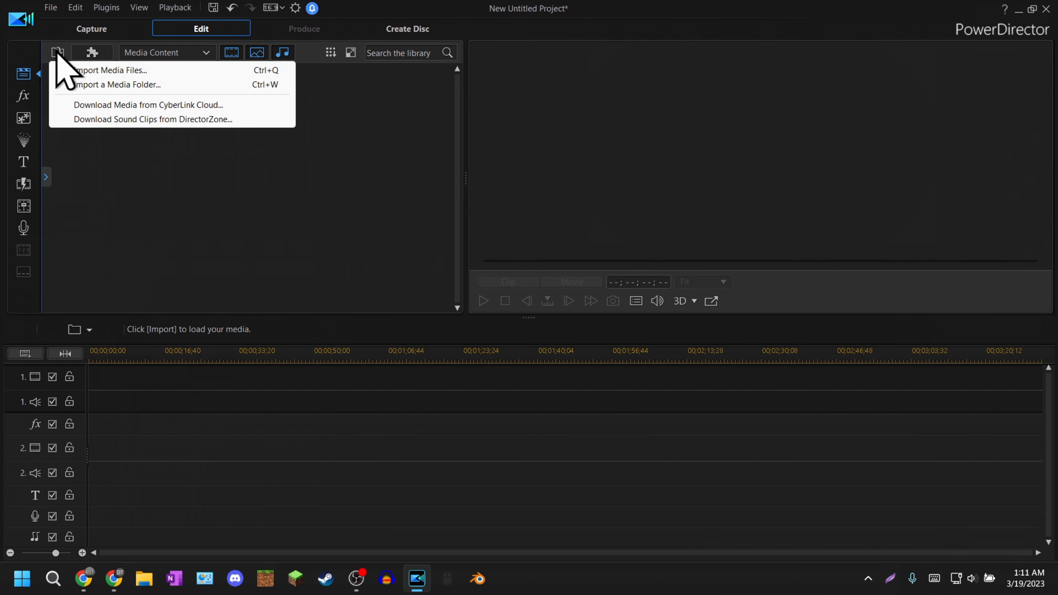
left_click(68, 70)
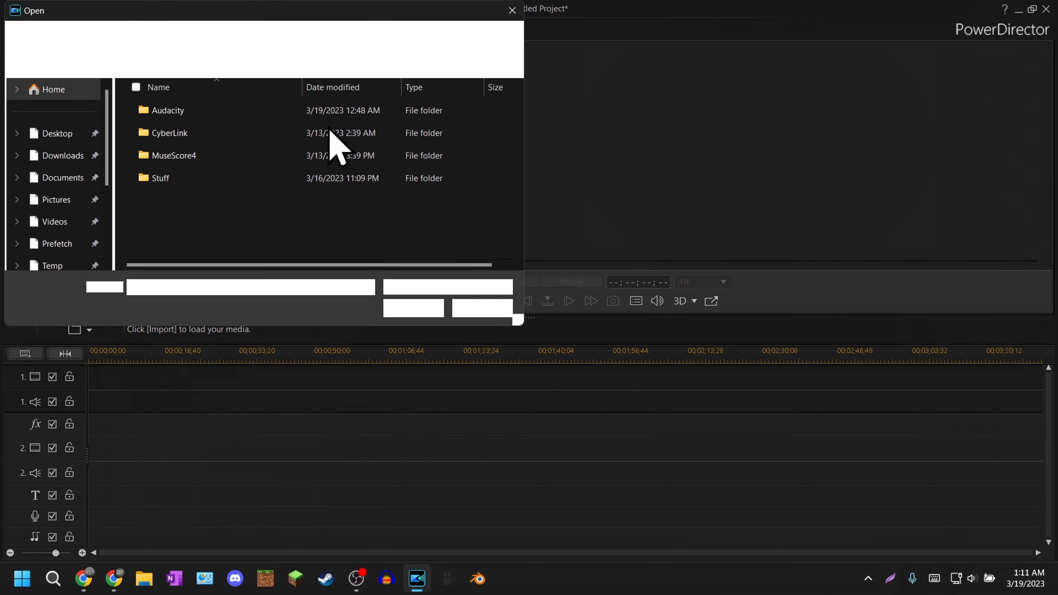
left_click(481, 311)
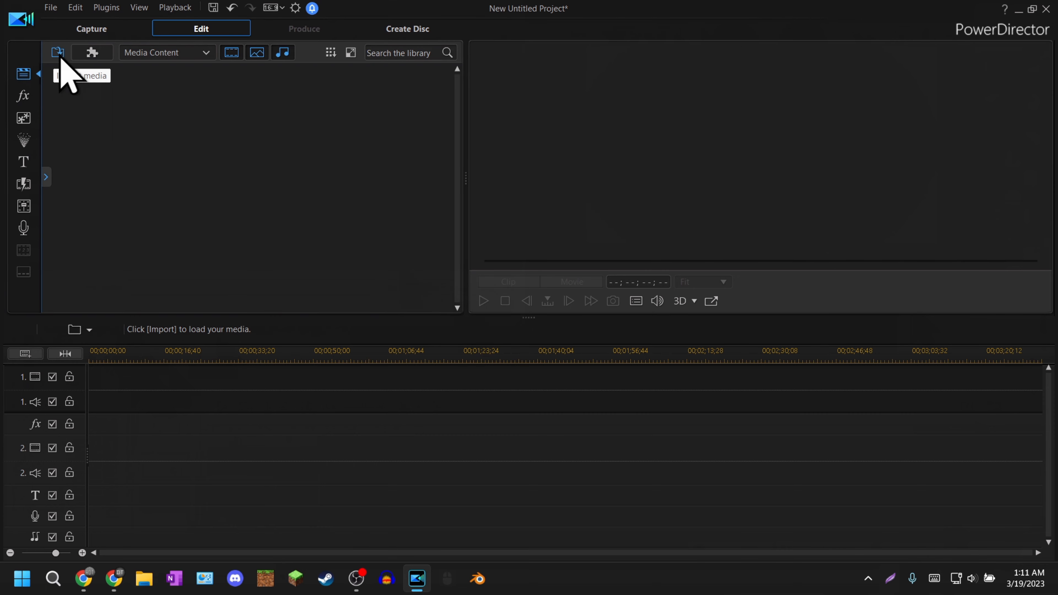
left_click(58, 52)
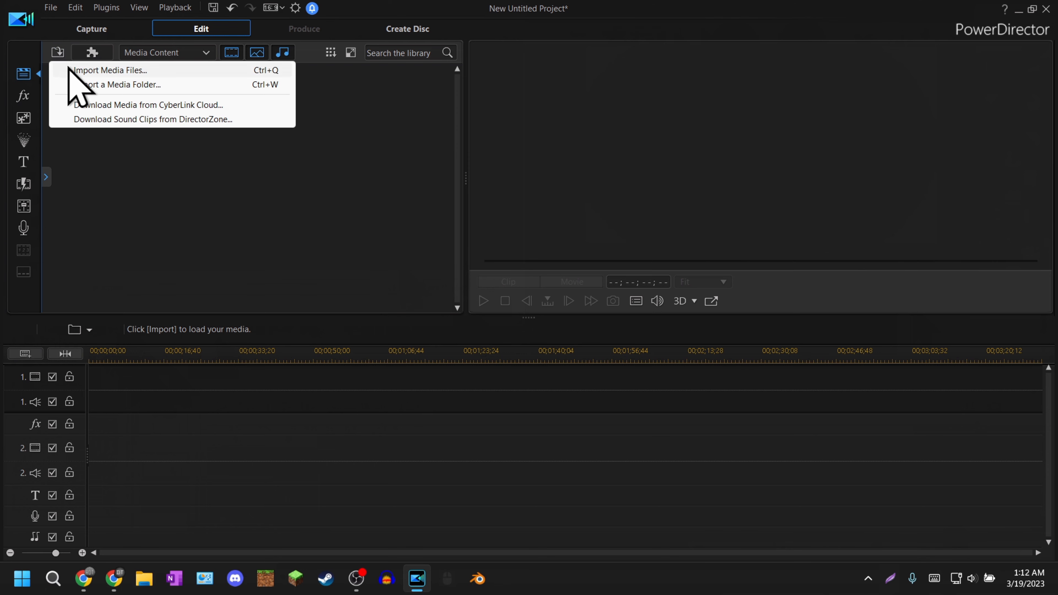
left_click(229, 186)
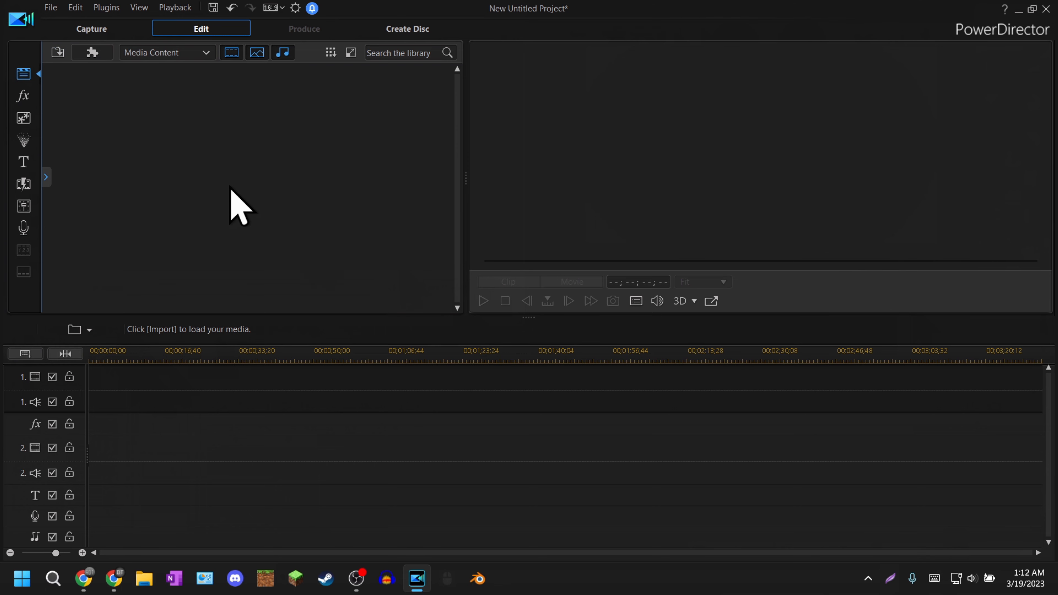
left_click(47, 6)
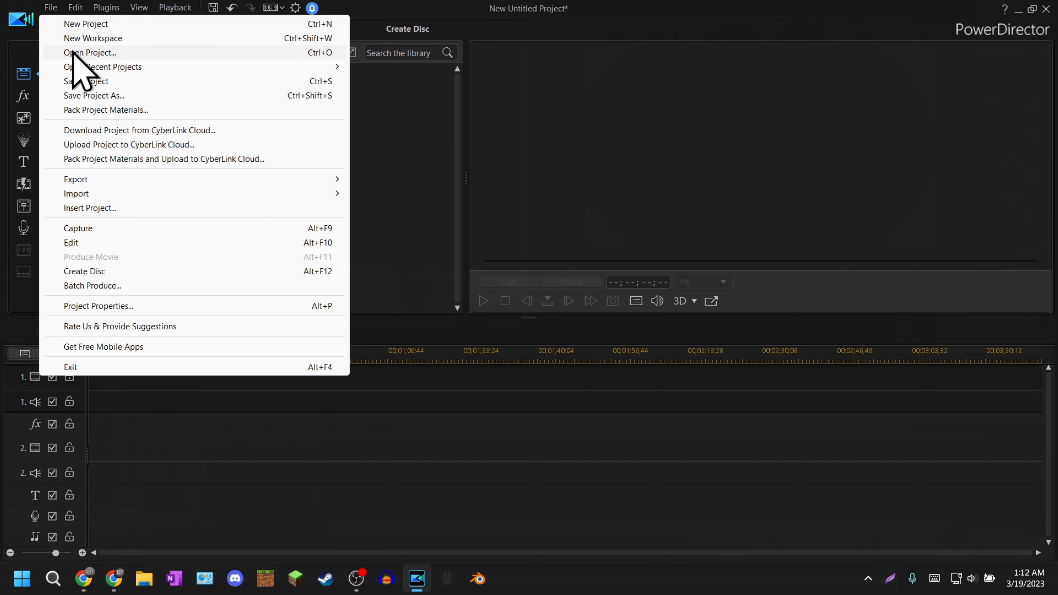
mouse_move(108, 63)
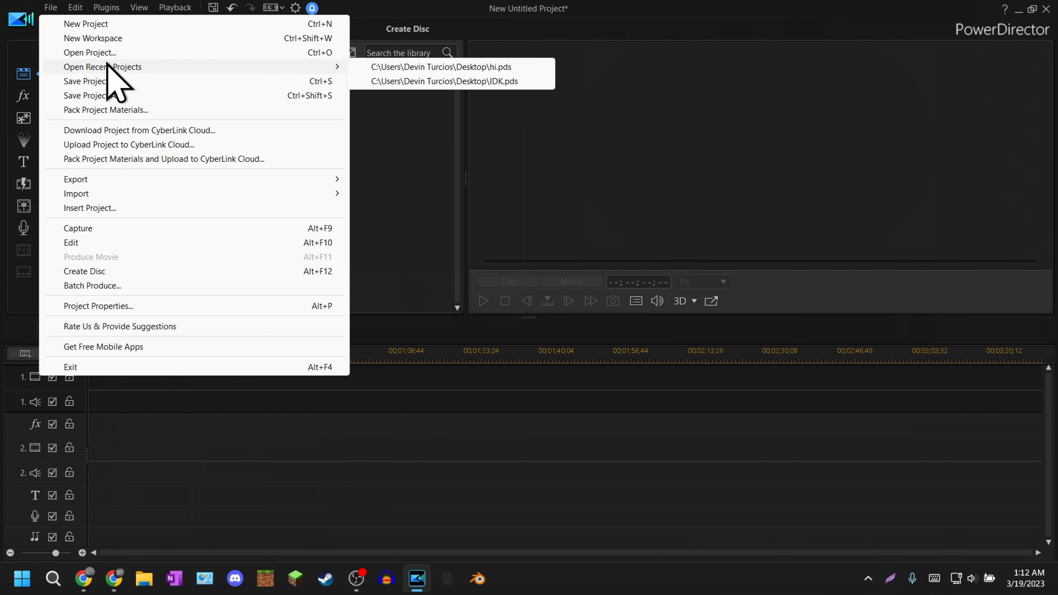
key("Escape")
- Import Test.mp4 from the Videos folder, declining shadow files and suppressing future high-definition video prompts
left_click(58, 52)
left_click(66, 69)
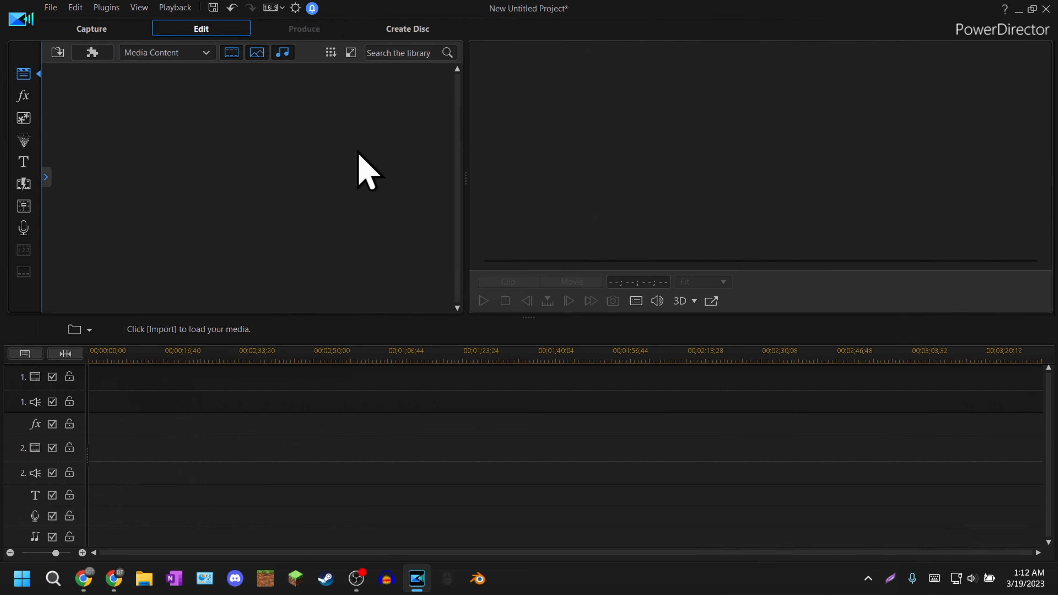
left_click(62, 223)
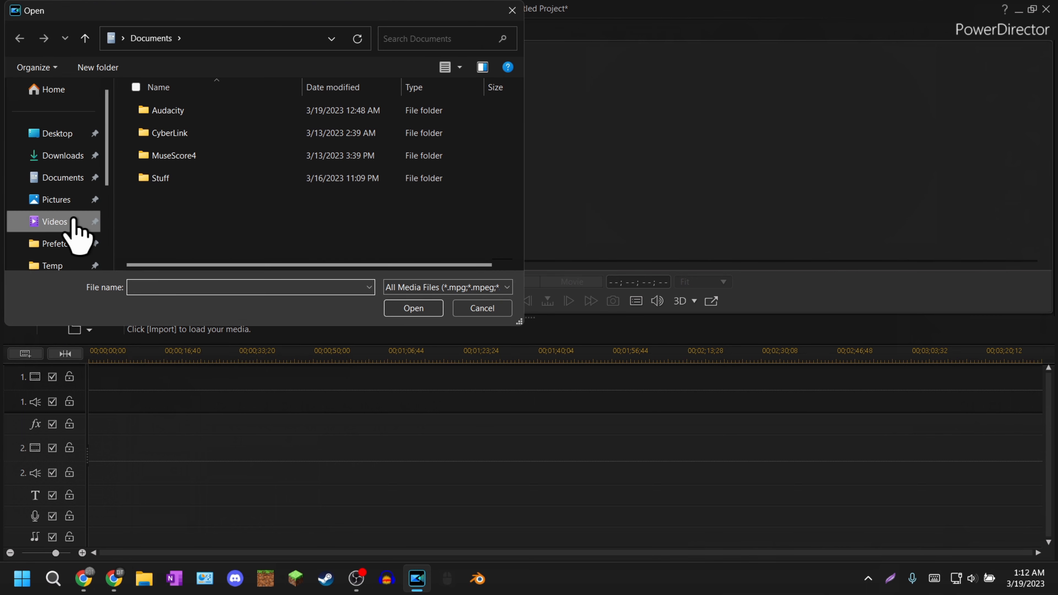
double_click(195, 225)
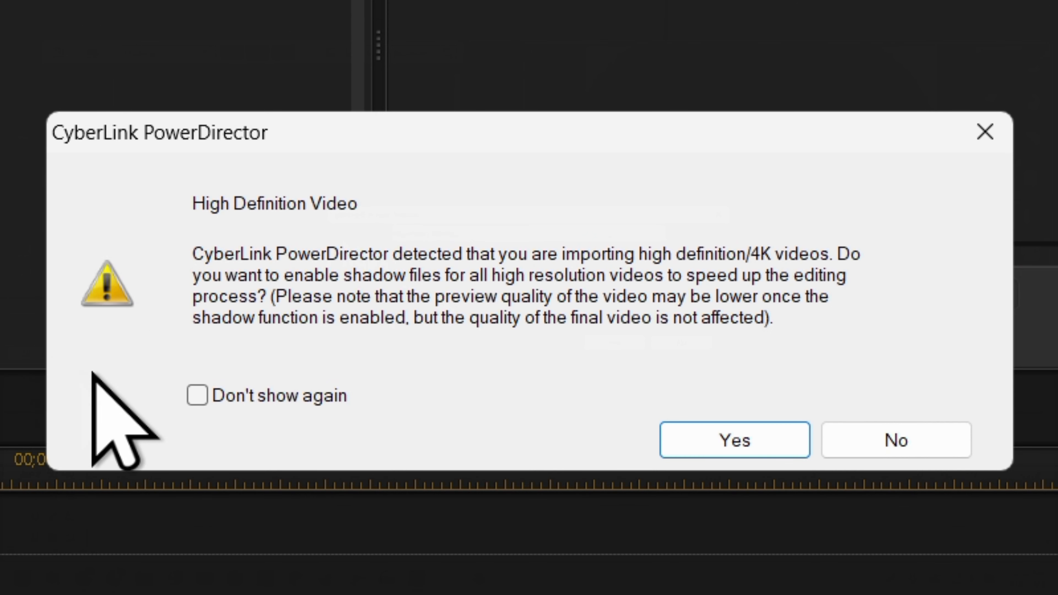
left_click(209, 394)
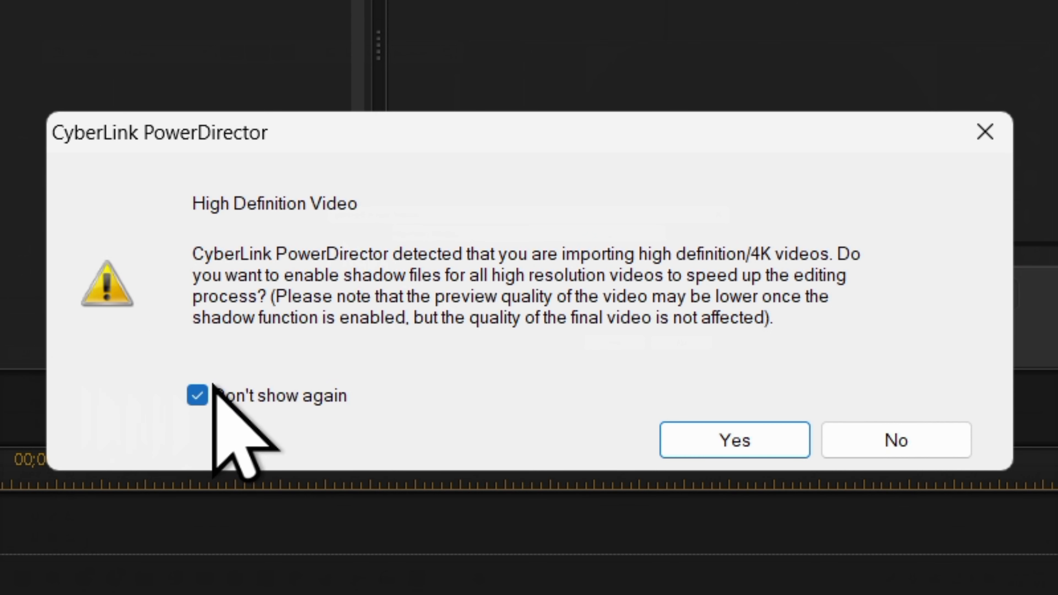
left_click(945, 440)
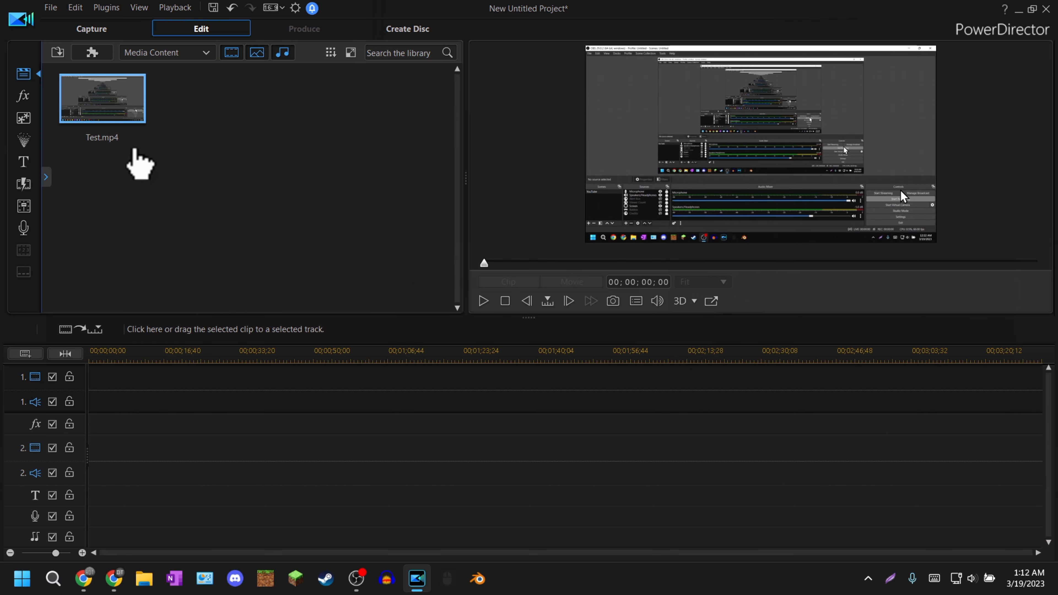
- Place Test.mp4 at the start of the first video track and stretch the timeline scale to show the clip larger
left_click_drag(113, 109, 62, 389)
left_click_drag(132, 351, 788, 352)
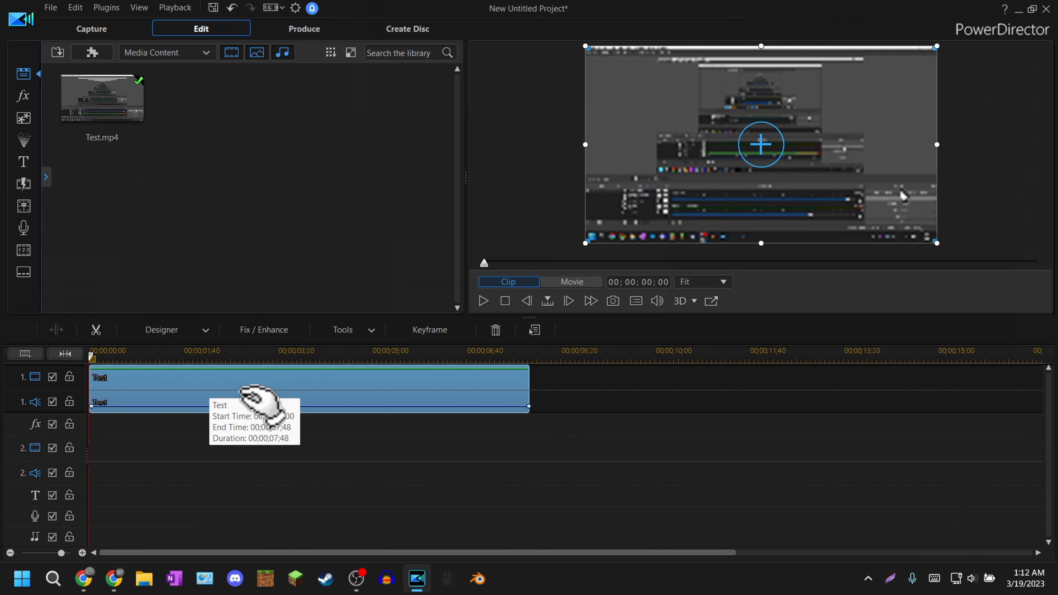
- Unlink the Test clip's video and audio, and delete its audio from the first audio track
right_click(233, 394)
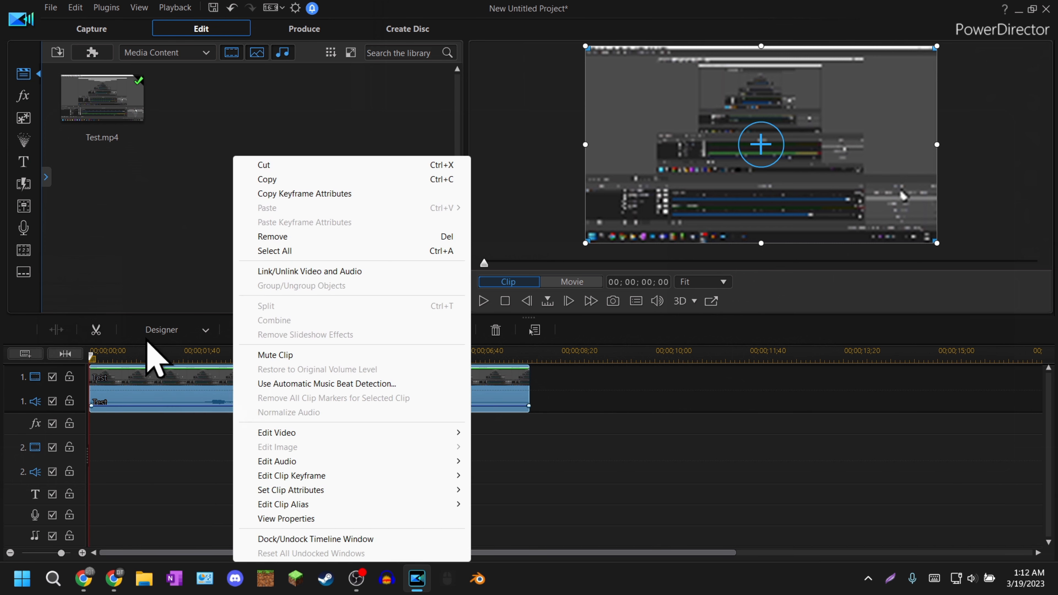
left_click(170, 265)
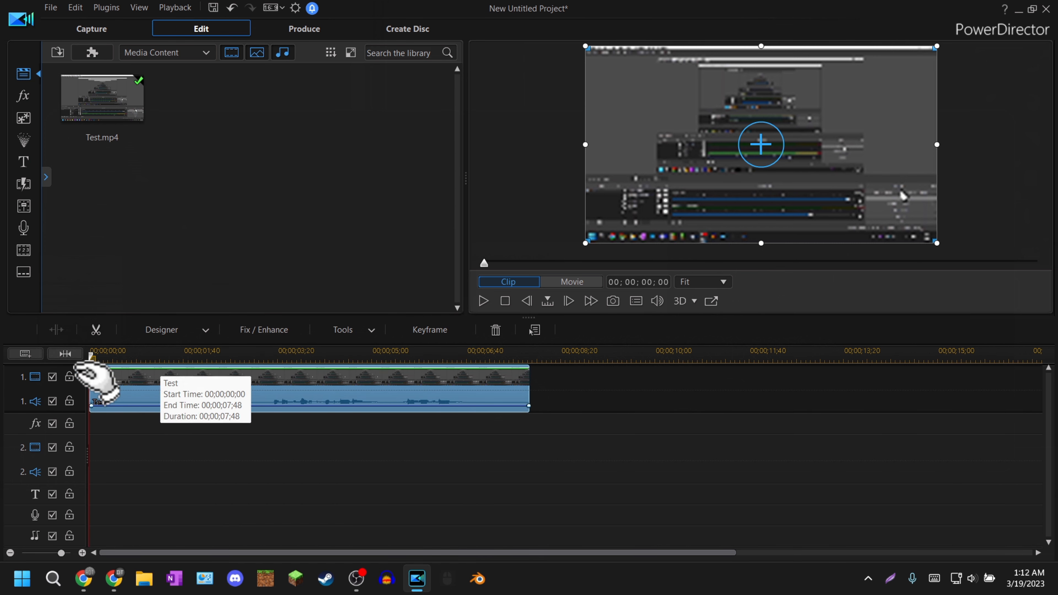
right_click(188, 379)
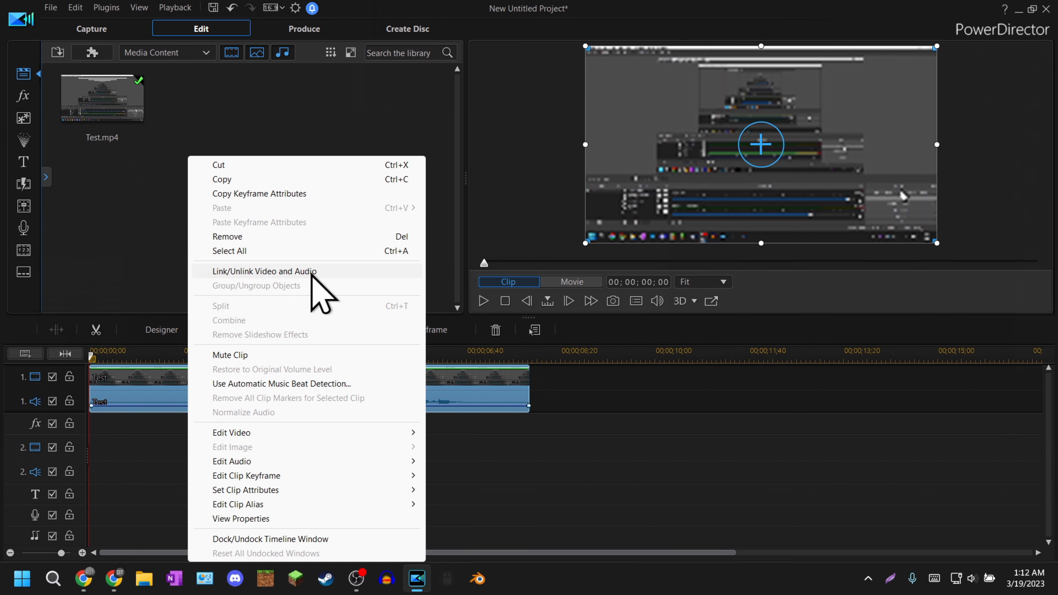
left_click(322, 272)
left_click(271, 402)
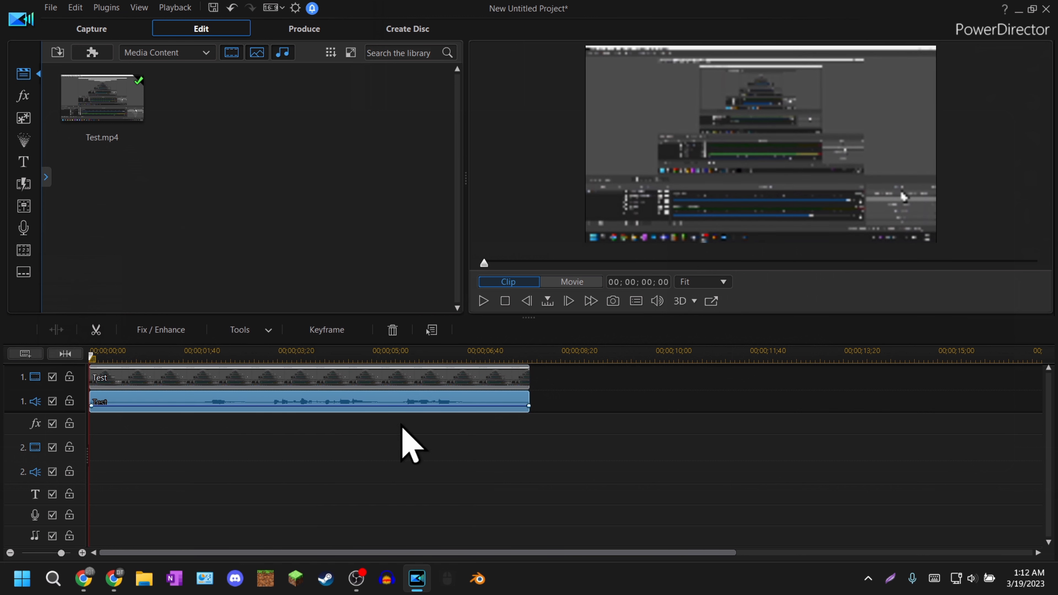
key("Delete")
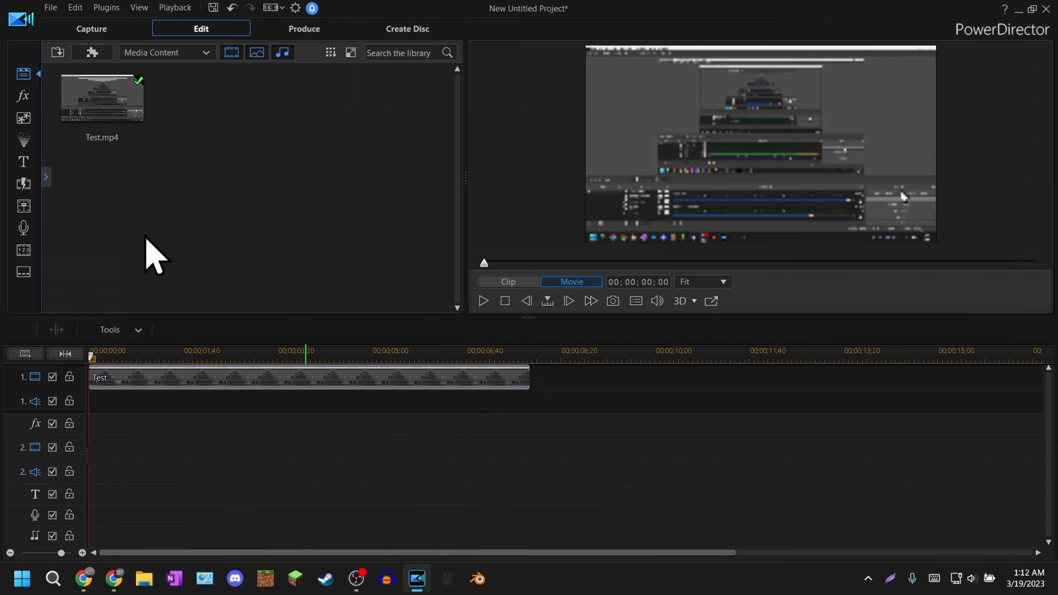
- Start a media file import, browse to the Audacity folder in Documents, and rename Test.wav as Mic.wav
left_click(58, 52)
left_click(77, 70)
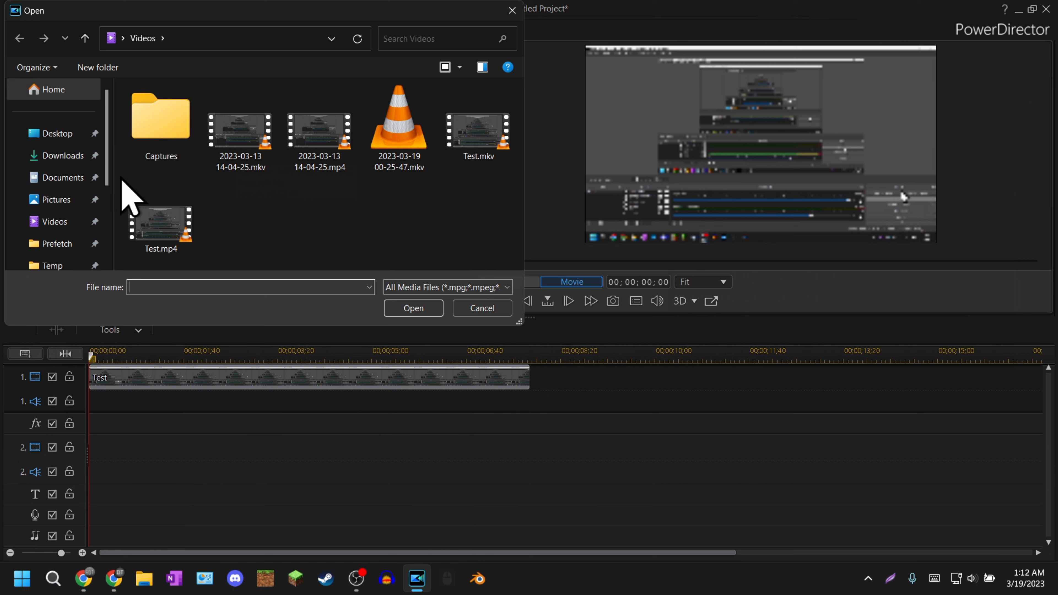
left_click(63, 178)
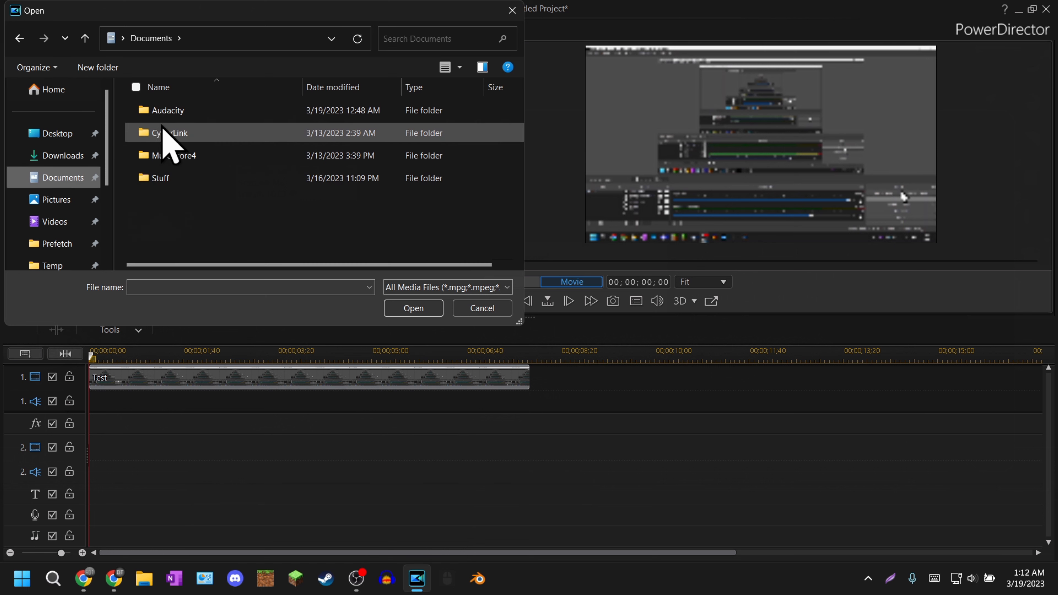
double_click(166, 111)
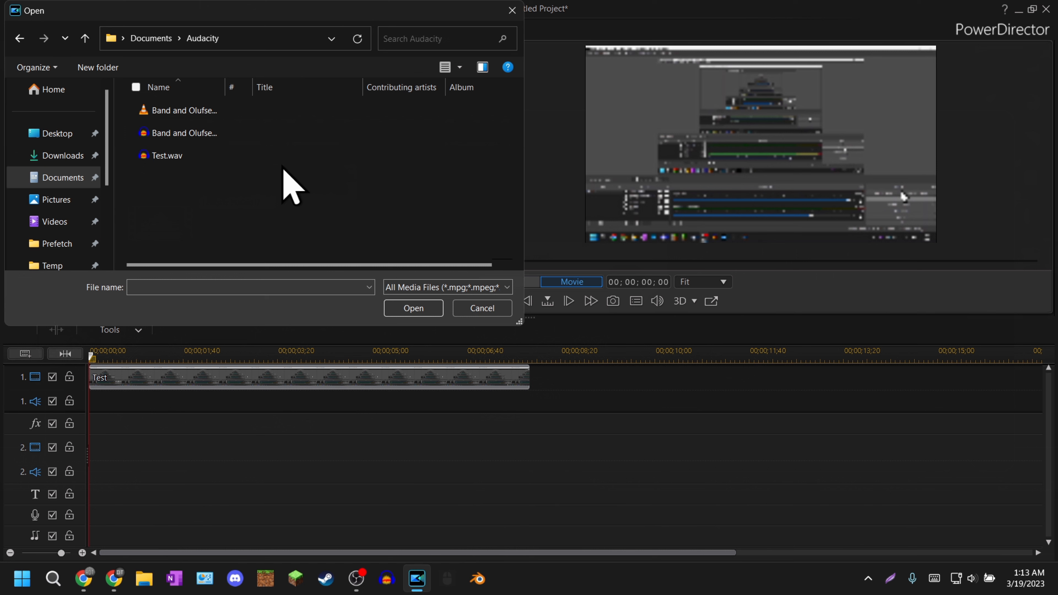
left_click(163, 156)
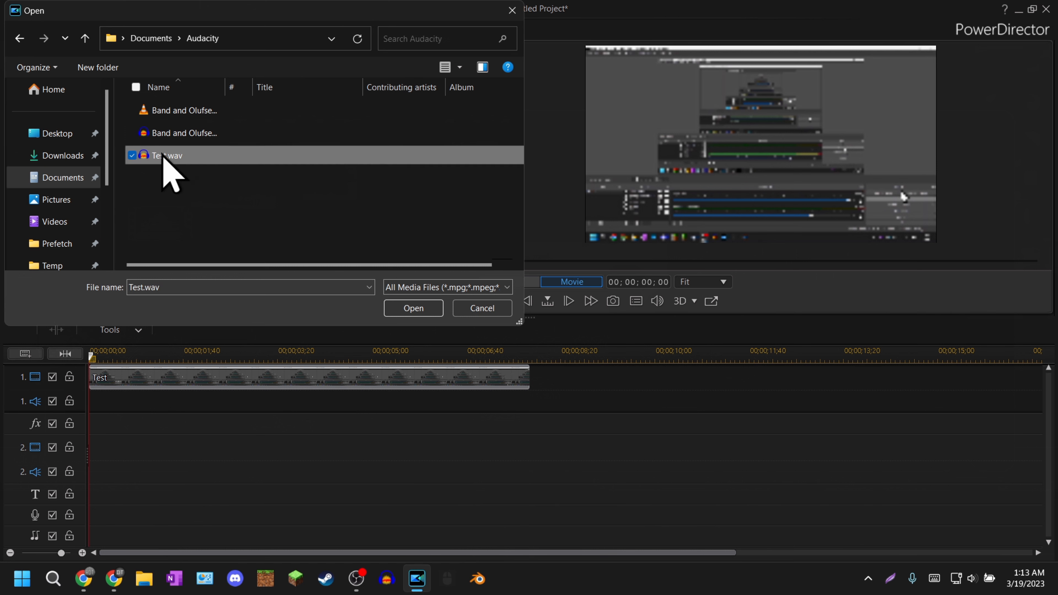
right_click(170, 156)
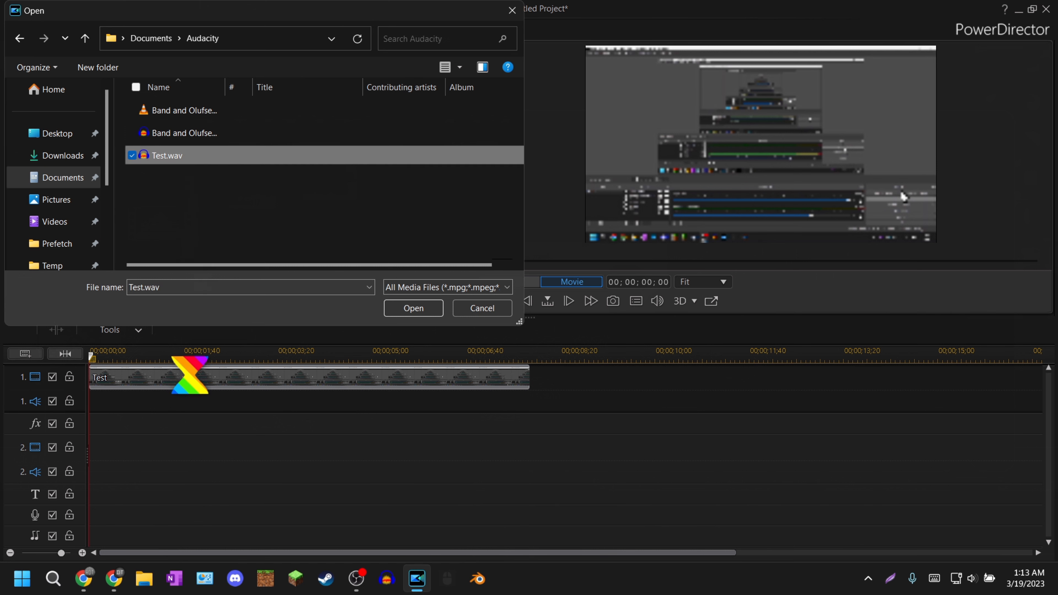
left_click(208, 454)
type("Mic.wav")
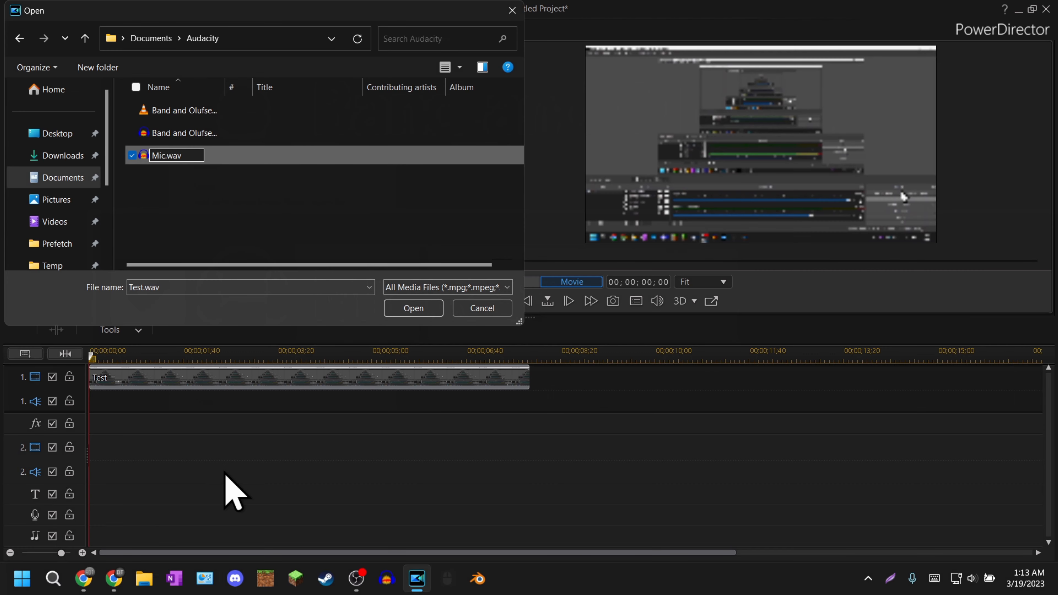
key("Return")
- Import Mic.wav and place it at the start of the first audio track beneath the Test video
left_click(240, 150)
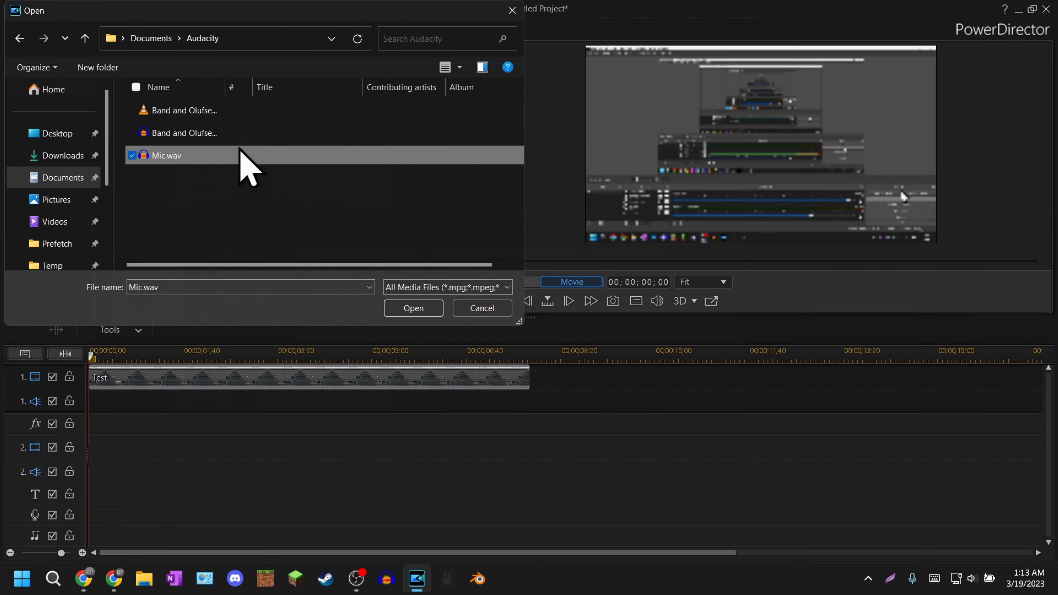
left_click(409, 306)
left_click_drag(113, 137, 40, 408)
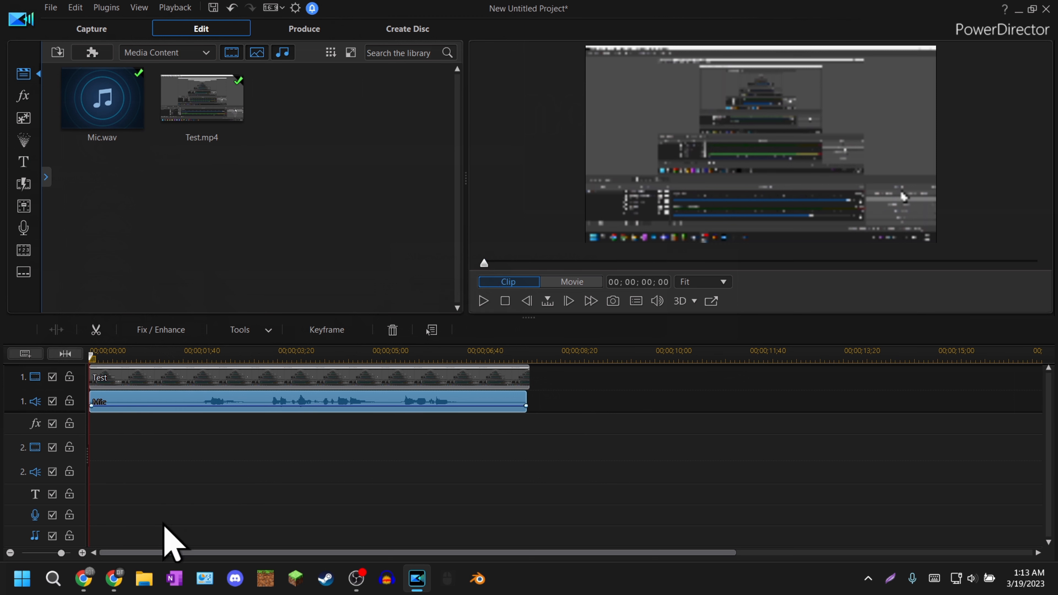
- Move the playhead to the end of the Mic audio clip at 00;00;07;45
left_click_drag(66, 555, 73, 556)
left_click_drag(484, 263, 1053, 262)
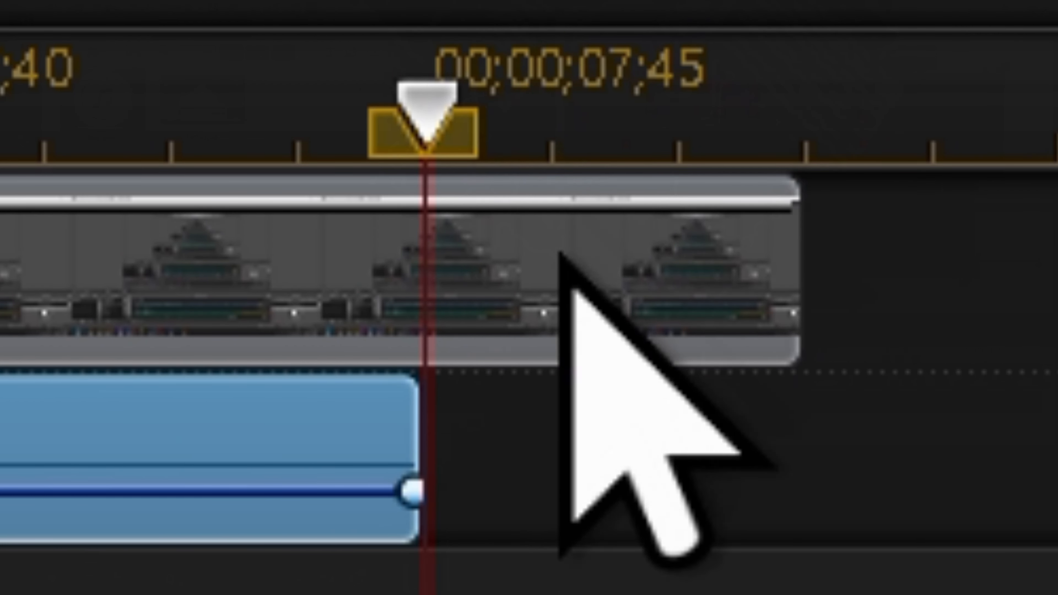
left_click(529, 263)
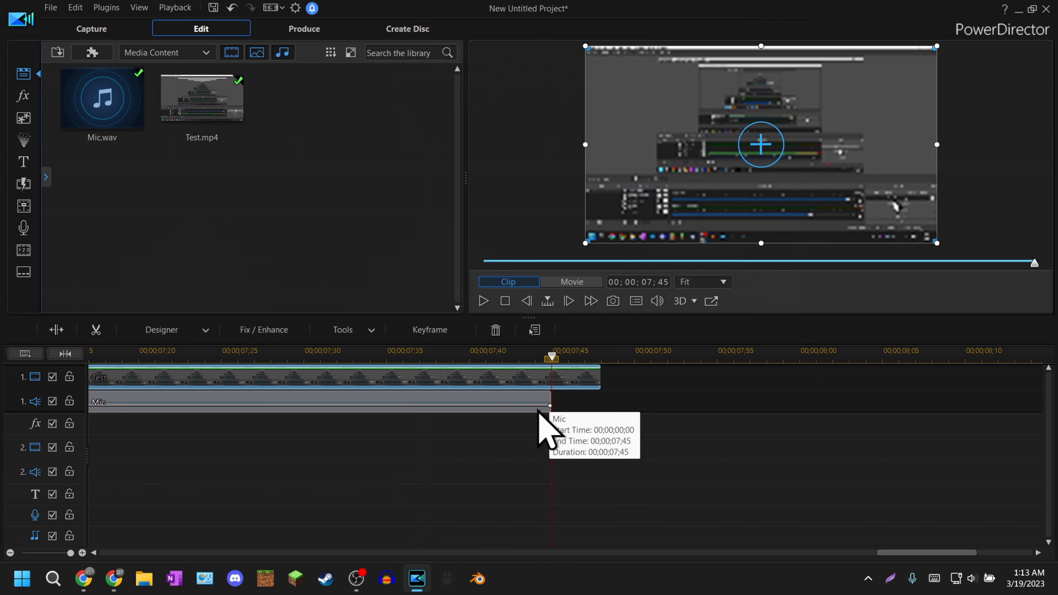
left_click(317, 460)
left_click_drag(1037, 264, 960, 263)
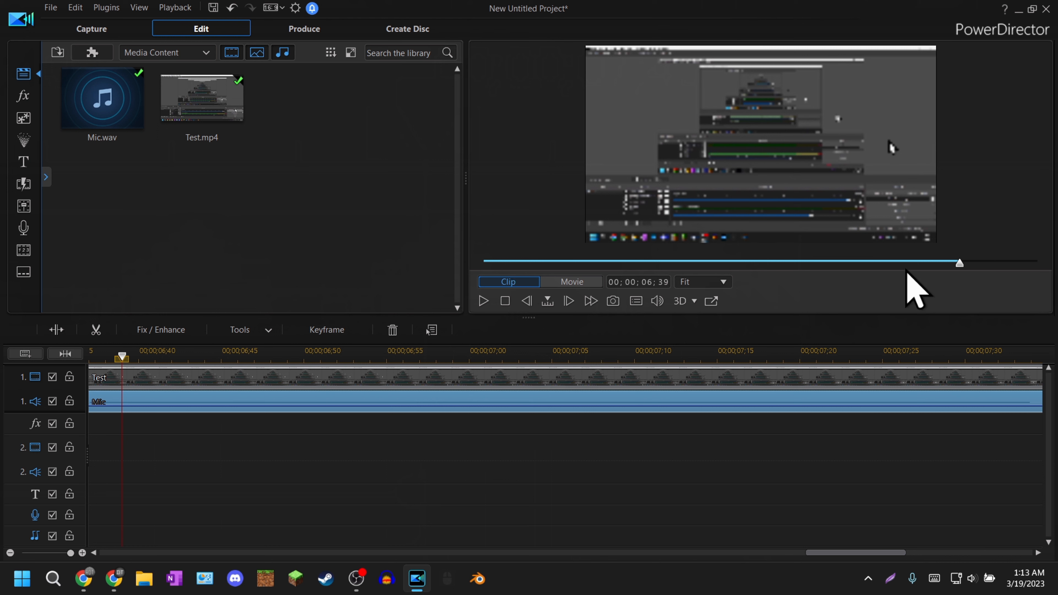
left_click_drag(958, 263, 1054, 269)
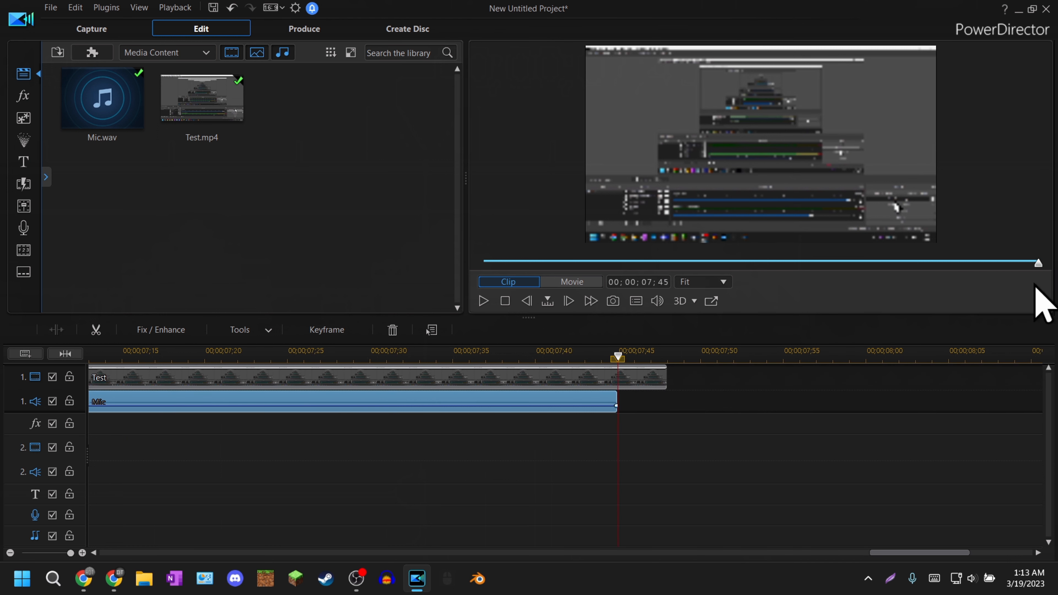
- Split the Test video at the playhead and delete the piece extending past the Mic audio
left_click_drag(630, 382, 217, 361)
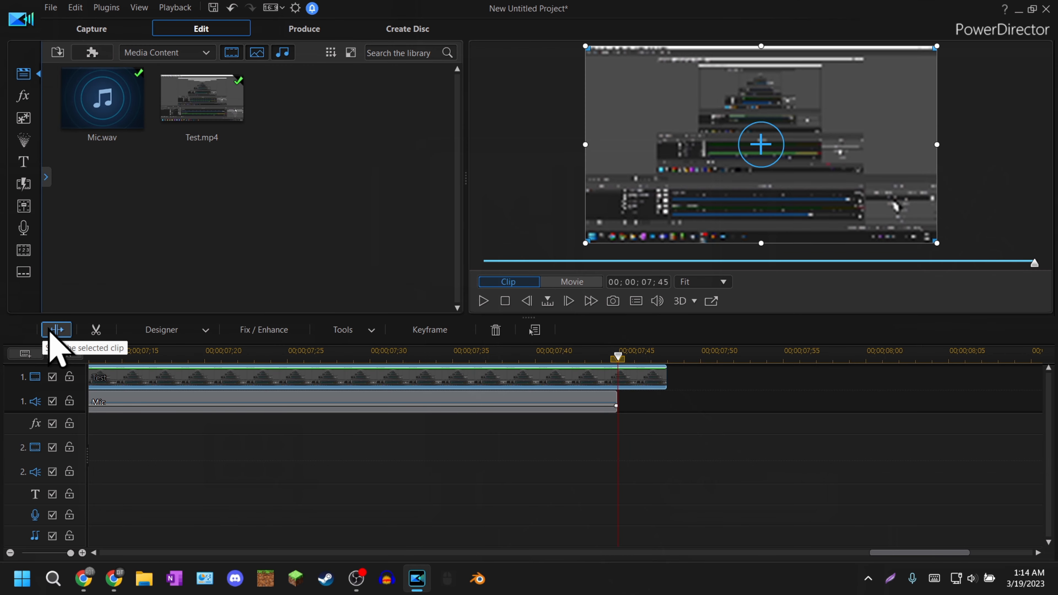
left_click(53, 329)
key("Delete")
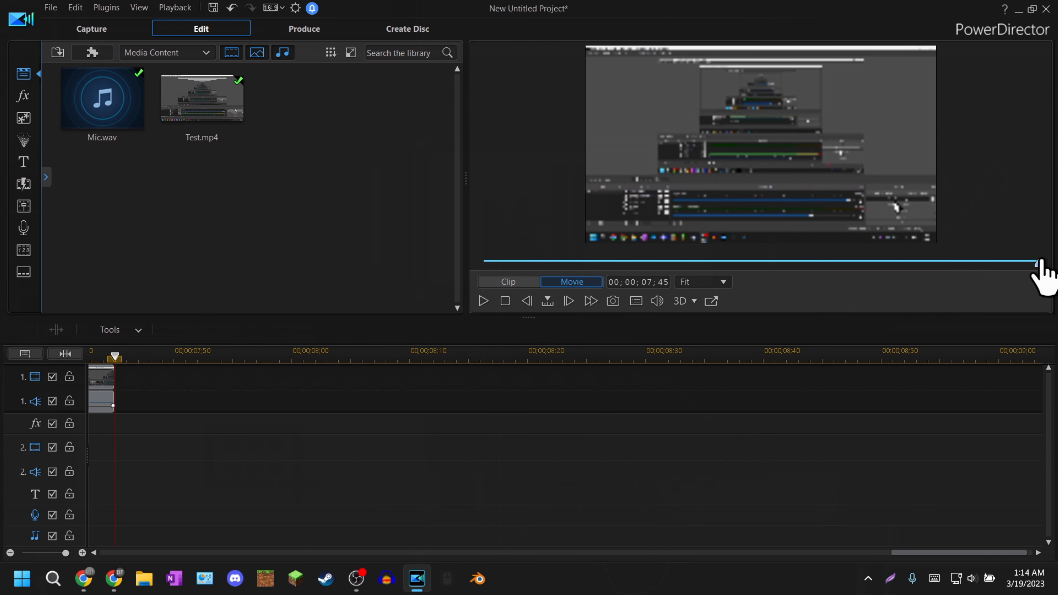
- Return the playhead to the start of the project and fit the entire movie in the timeline
left_click_drag(1039, 262, 456, 267)
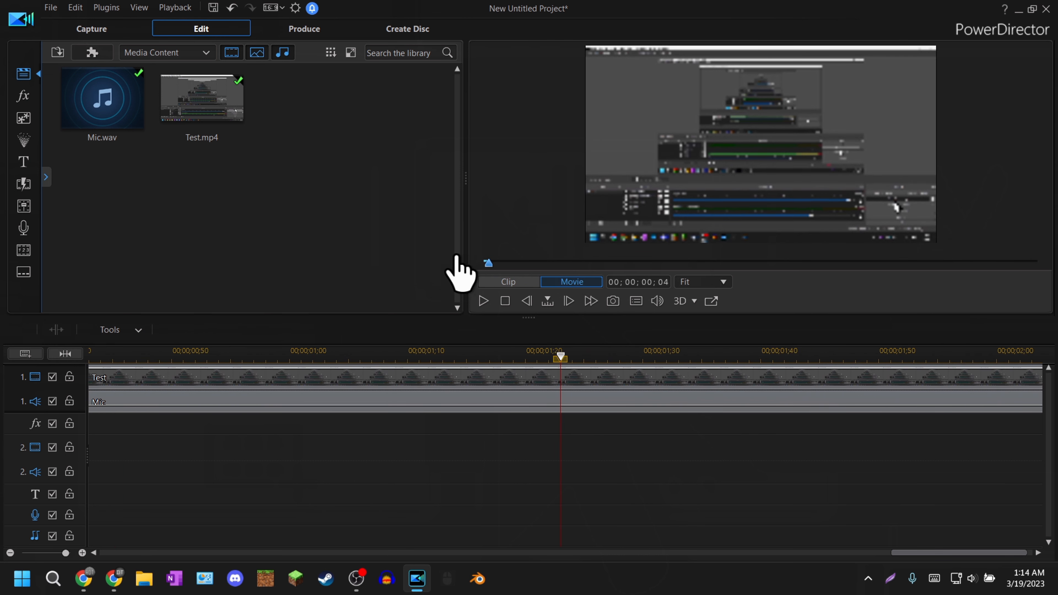
left_click_drag(835, 348, 201, 369)
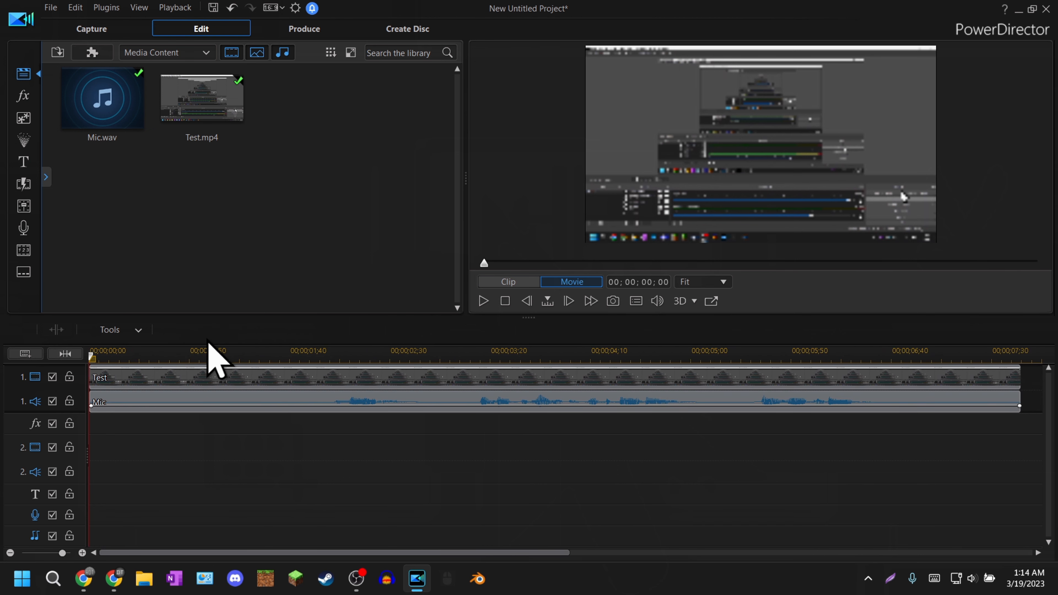
left_click(66, 354)
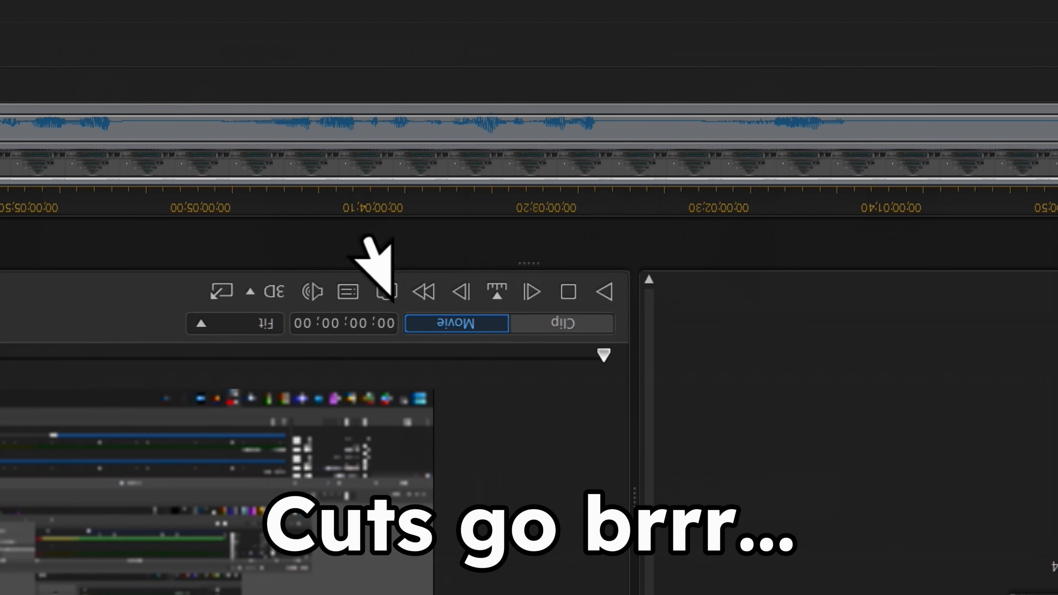
left_click(347, 290)
mouse_move(409, 301)
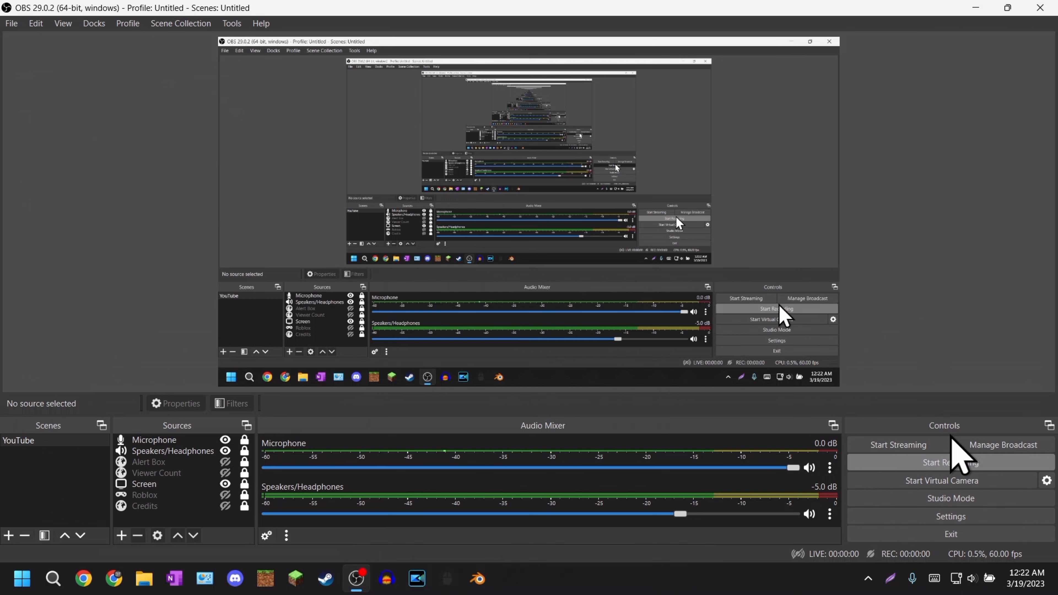
left_click(954, 458)
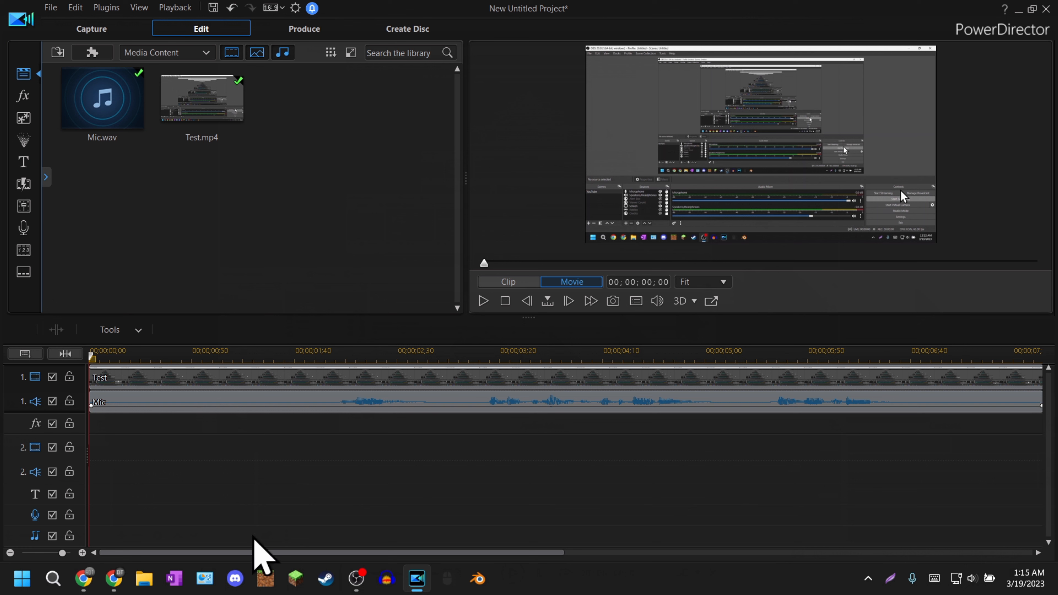
- Open the Audio Mixing Room, select the Mic clip, and move the playhead to where its speech begins at 00;00;02;01
key("F9")
left_click(177, 402)
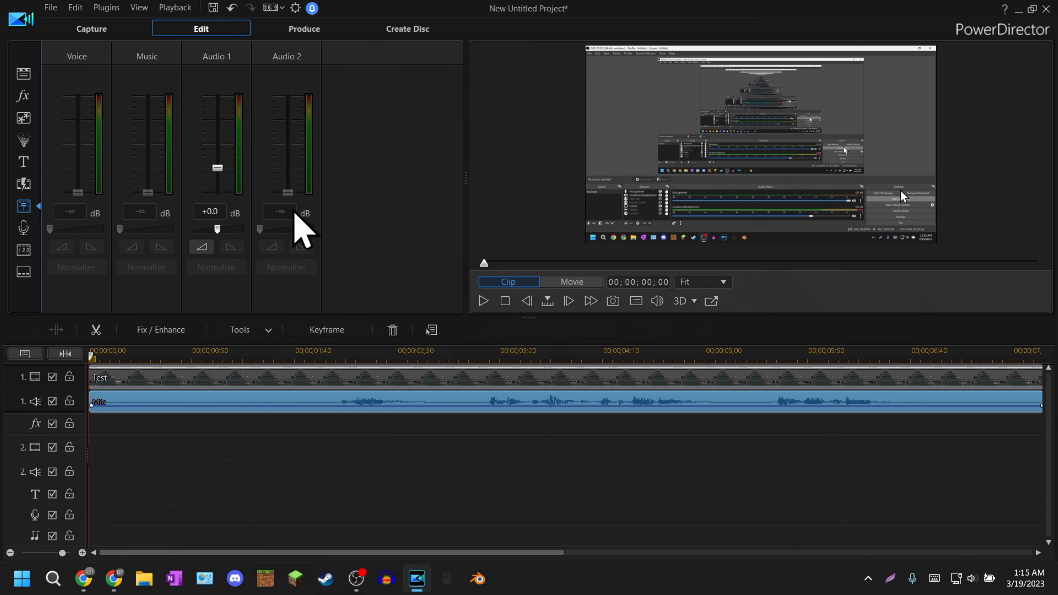
left_click(143, 354)
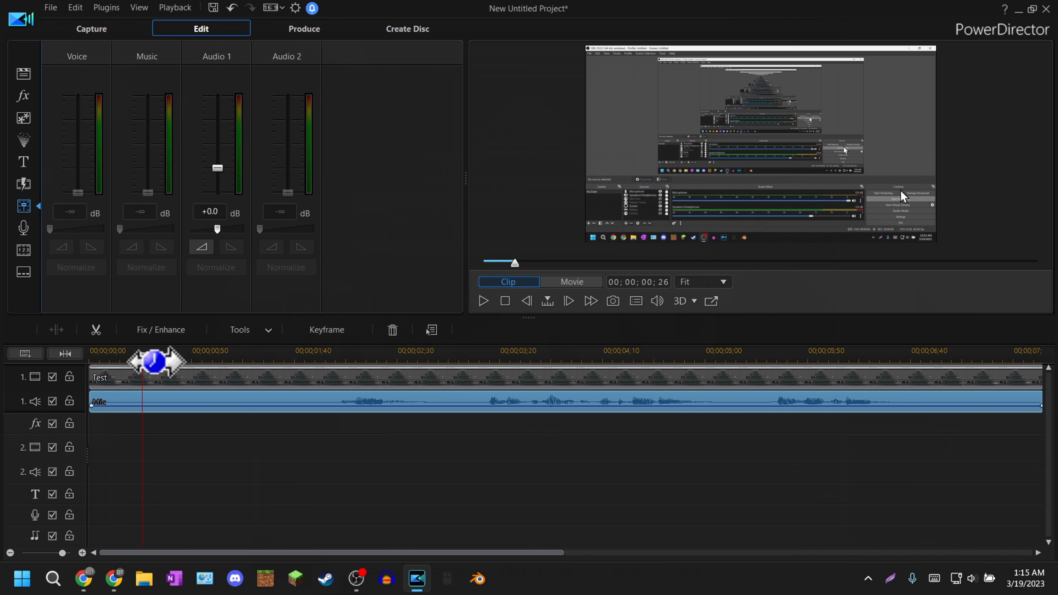
left_click_drag(512, 261, 628, 260)
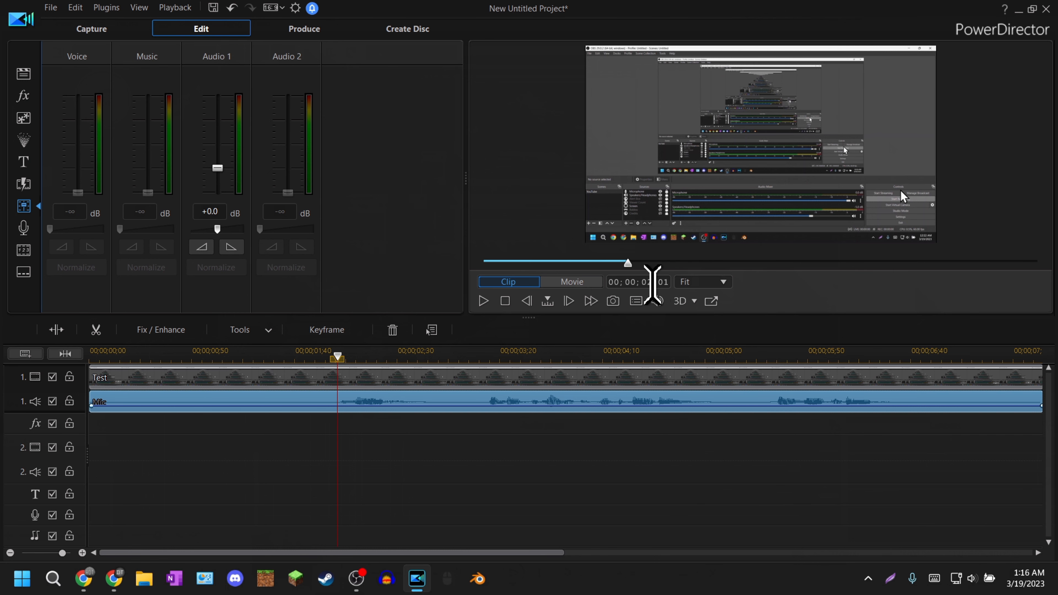
left_click(548, 301)
left_click(767, 329)
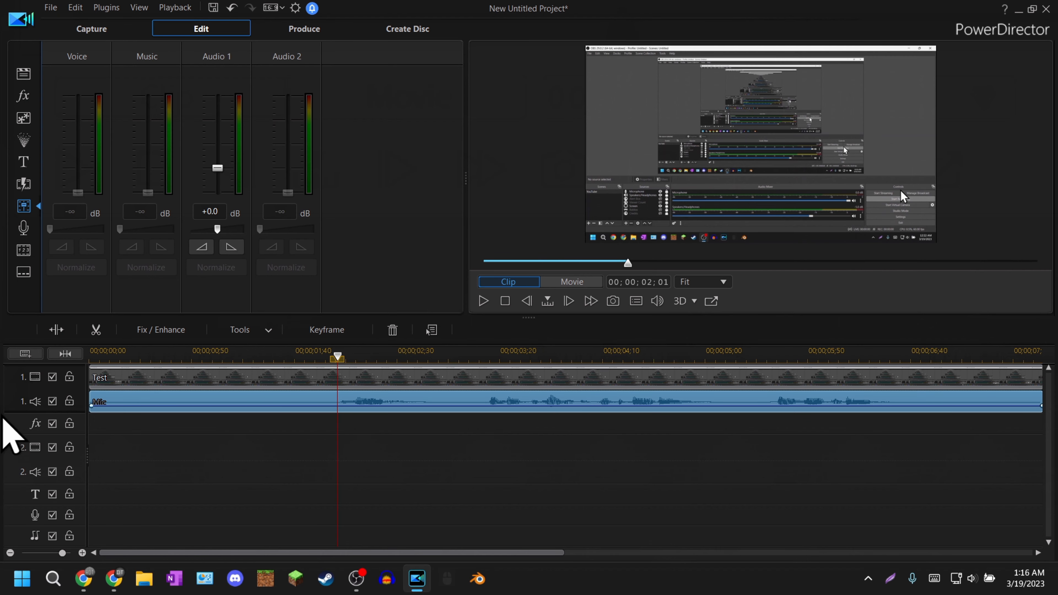
- Set the timeline's audio track height to Medium
right_click(23, 380)
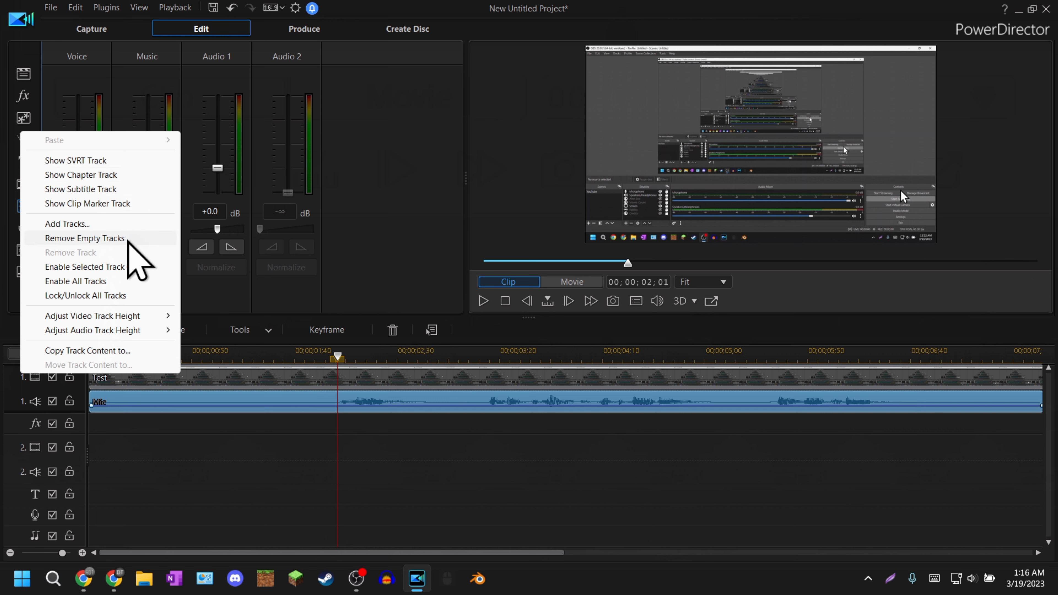
left_click(83, 246)
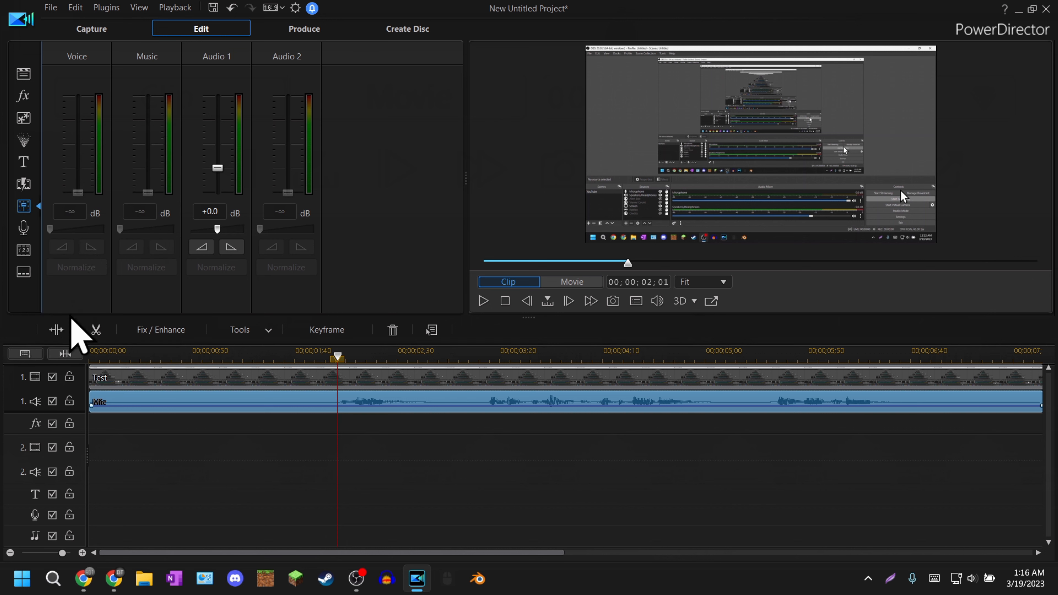
right_click(25, 382)
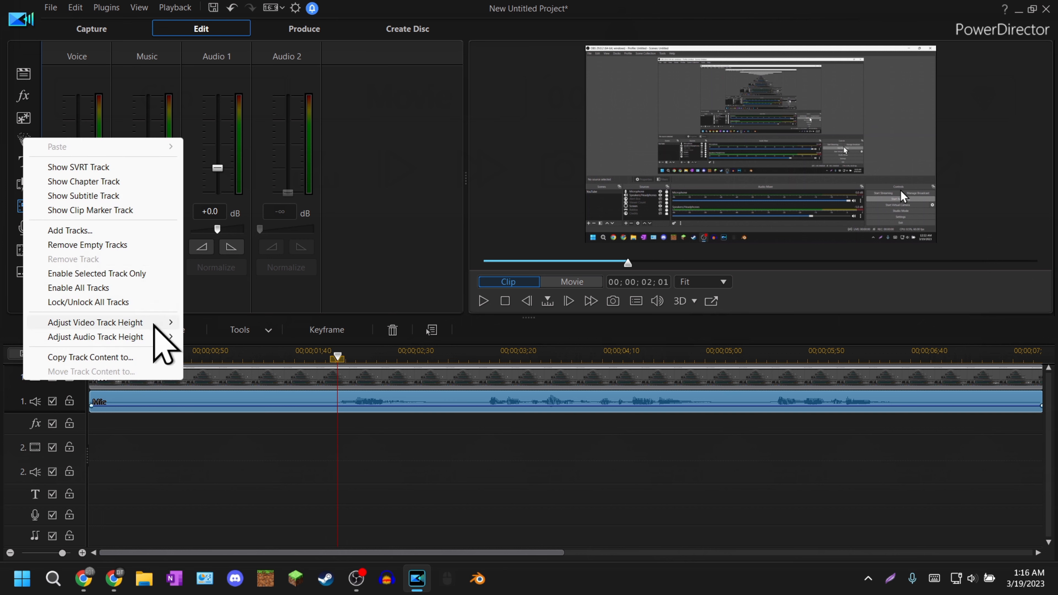
mouse_move(154, 324)
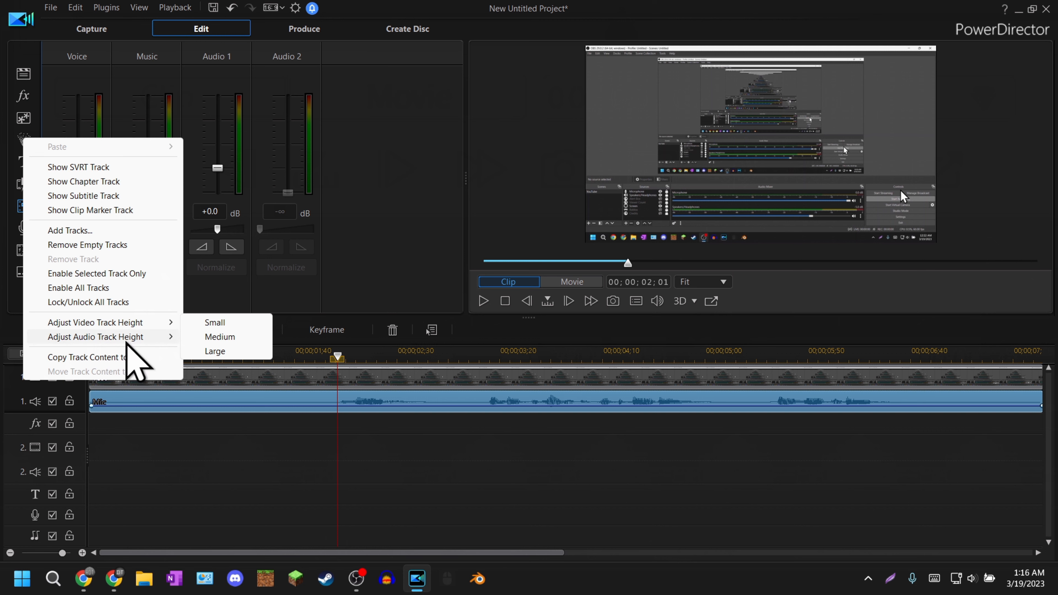
mouse_move(127, 337)
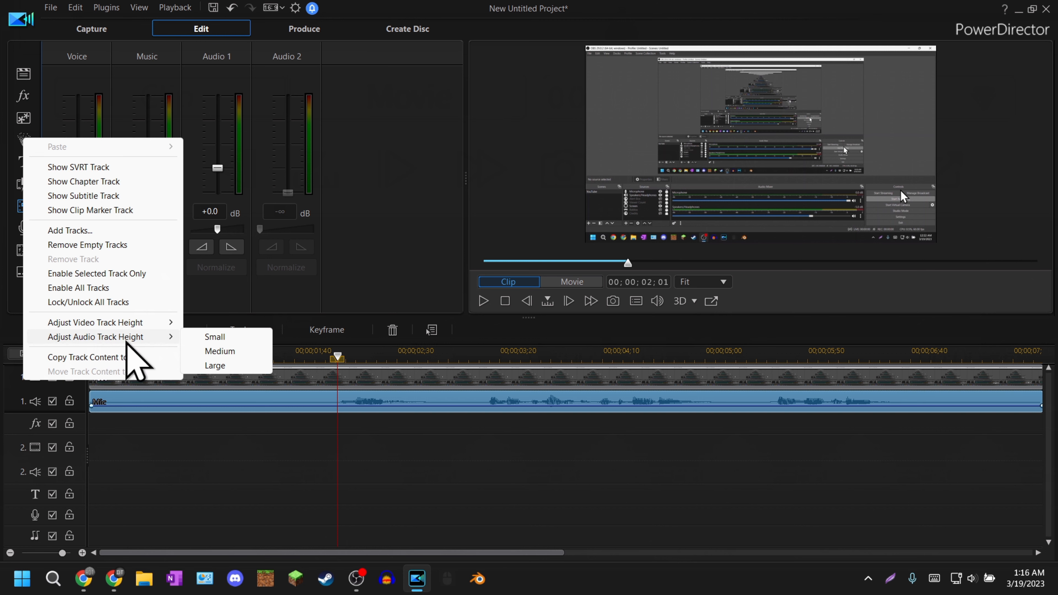
left_click(201, 351)
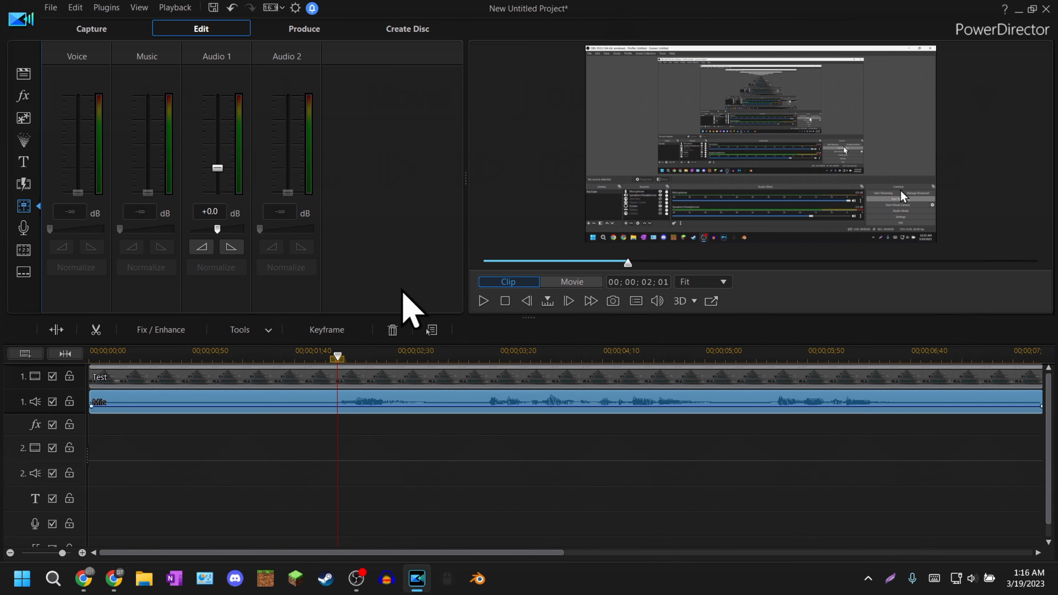
- Apply a fade-in to the Mic clip ending at 00;00;02;00 and scrub through the start to check it
left_click_drag(625, 267, 626, 268)
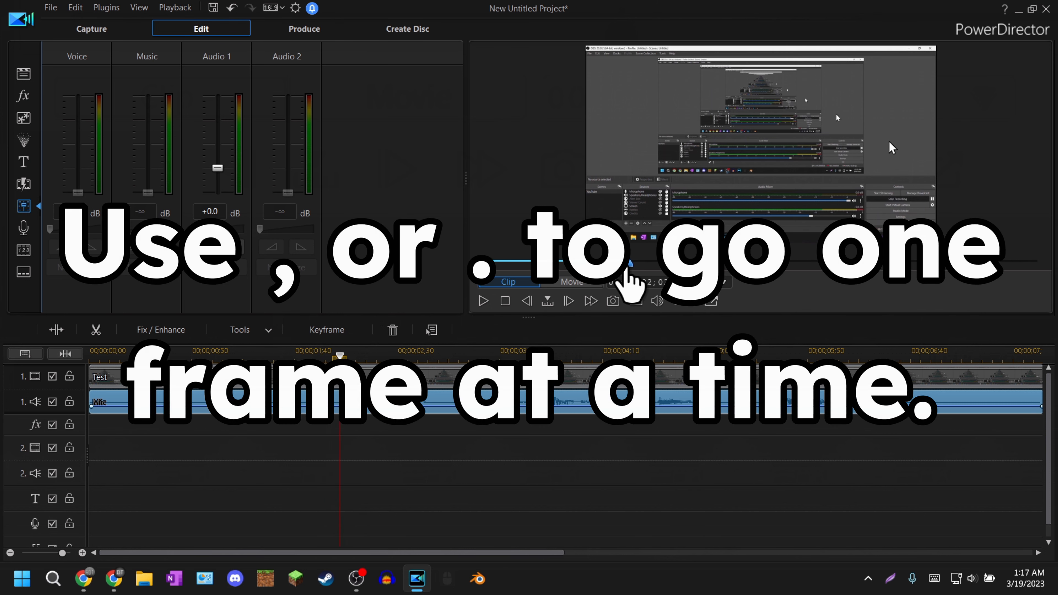
left_click(527, 301)
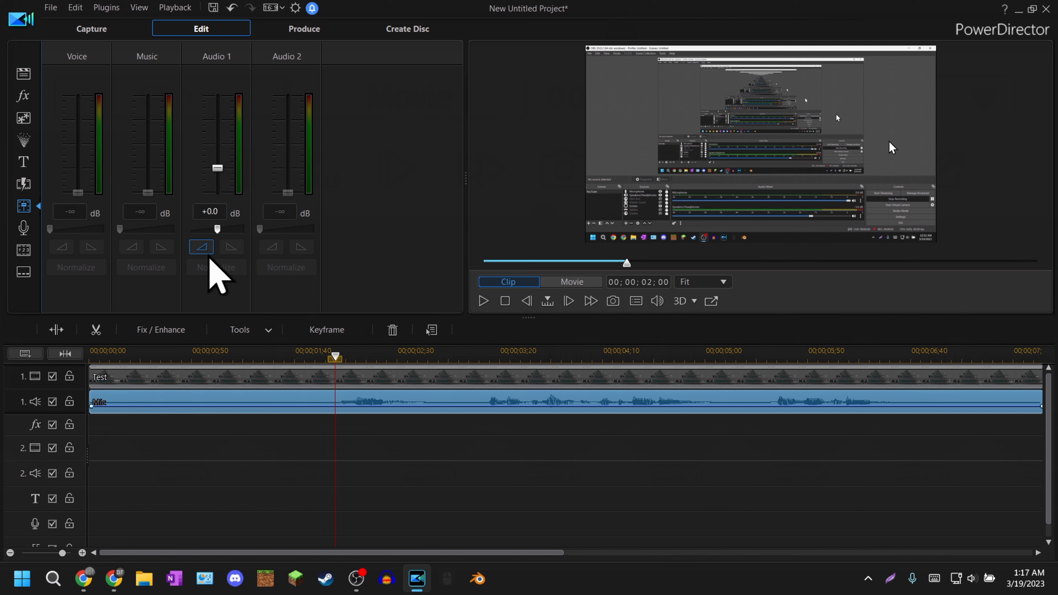
left_click(203, 249)
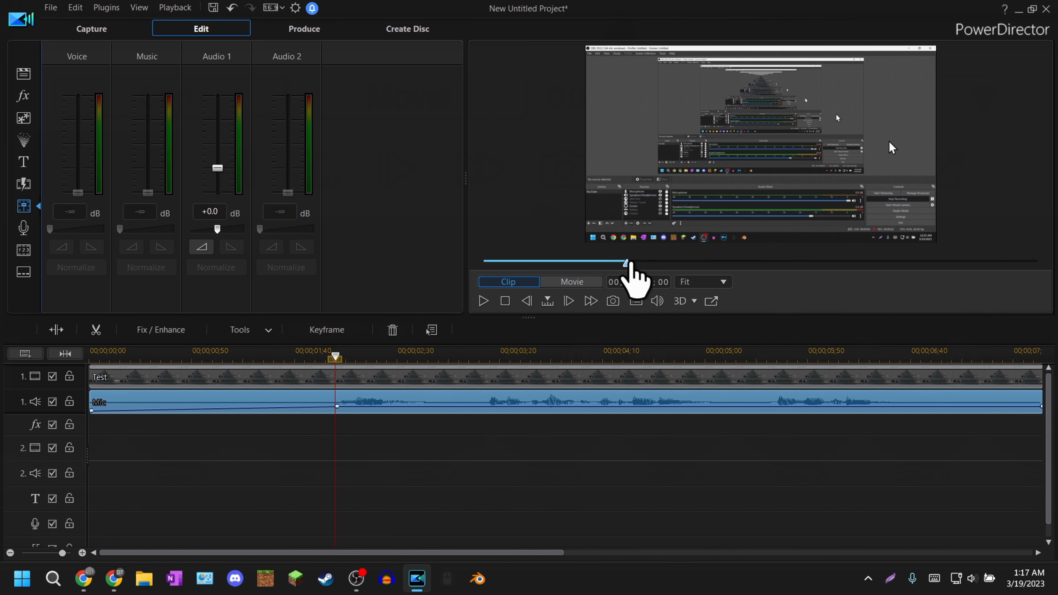
left_click_drag(627, 263, 251, 230)
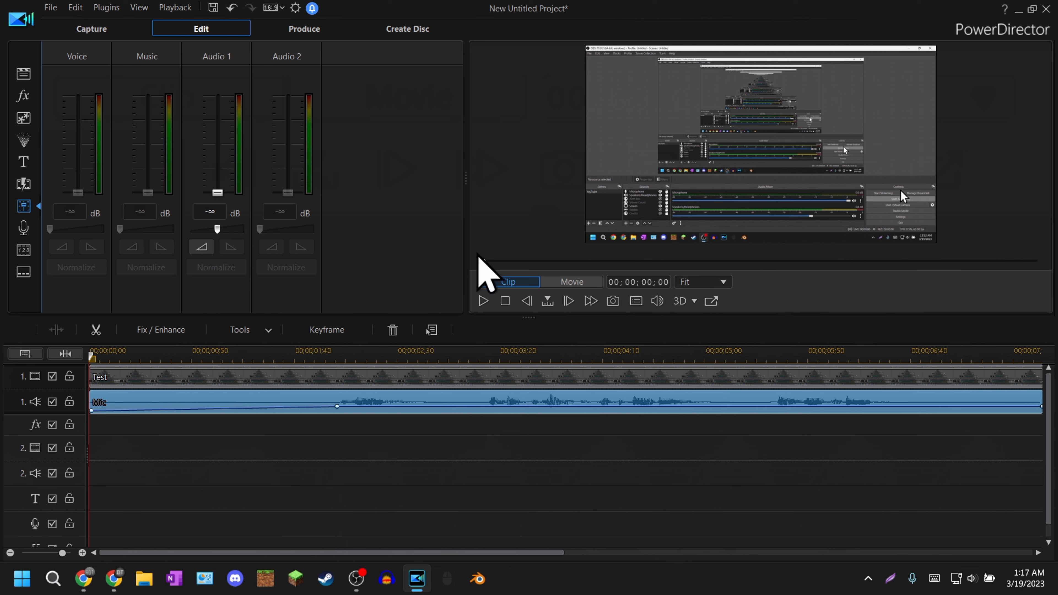
left_click_drag(484, 263, 666, 265)
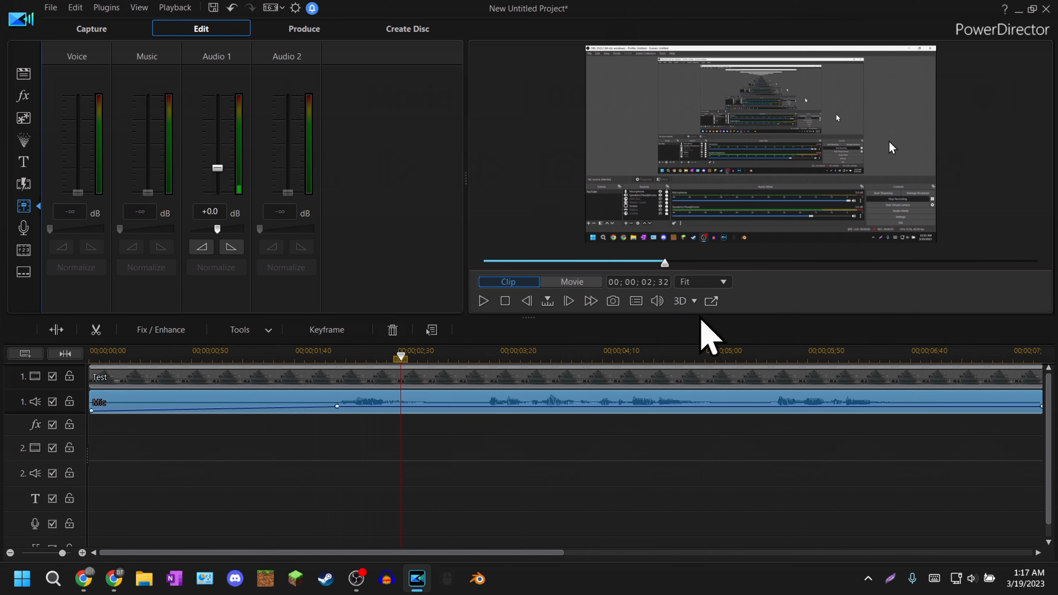
- Split the Test and Mic clips at 00;00;03;12, 00;00;04;57, 00;00;05;34 and at the end of the third speech section
left_click(483, 352)
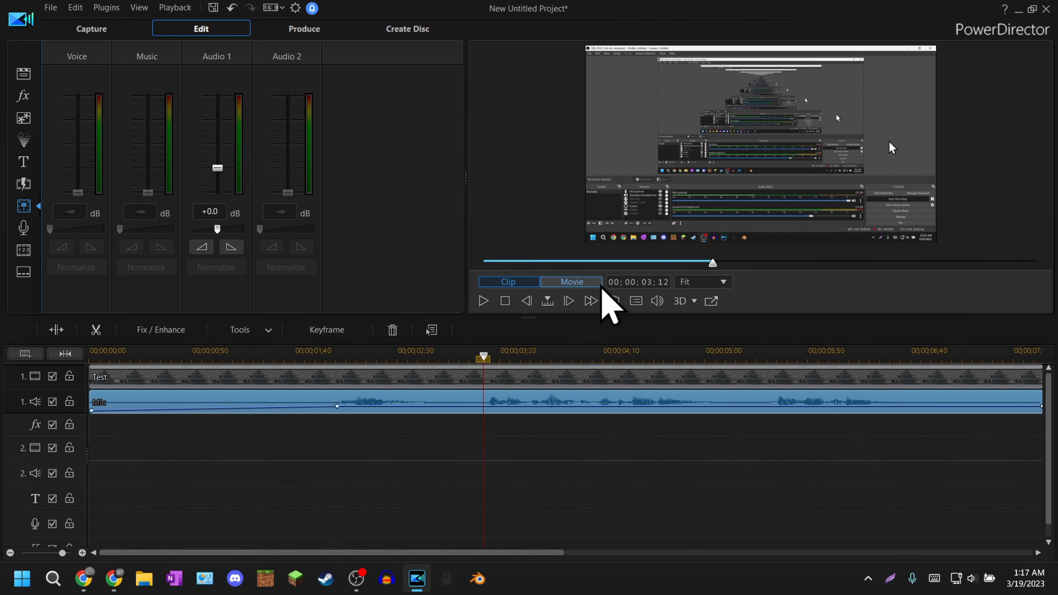
left_click(56, 330)
left_click(689, 350)
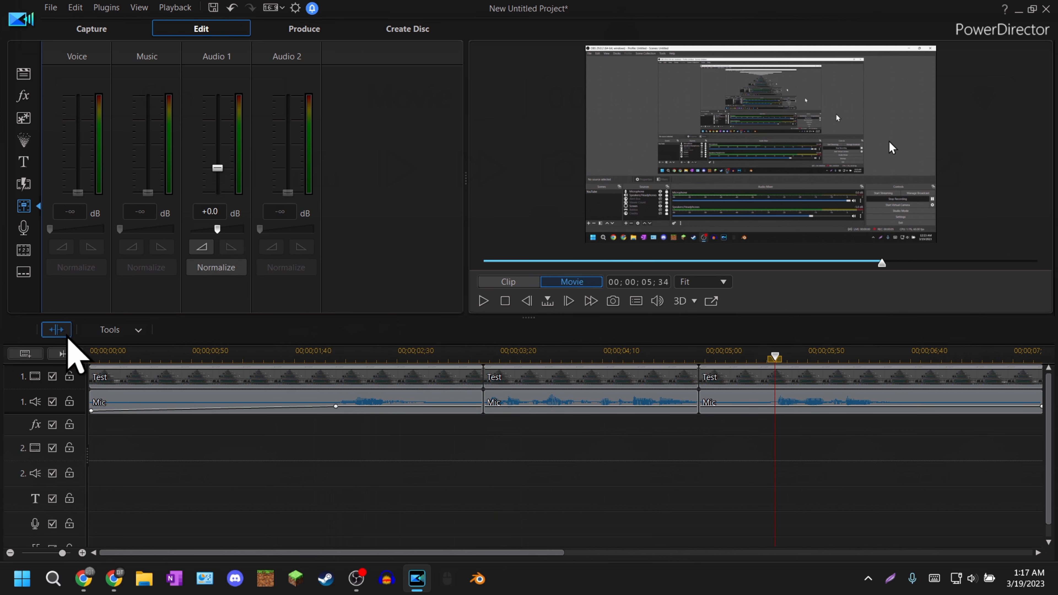
left_click(64, 333)
- Try raising the volume of the second Mic segment to +12.0 dB, and undo the change
left_click(517, 401)
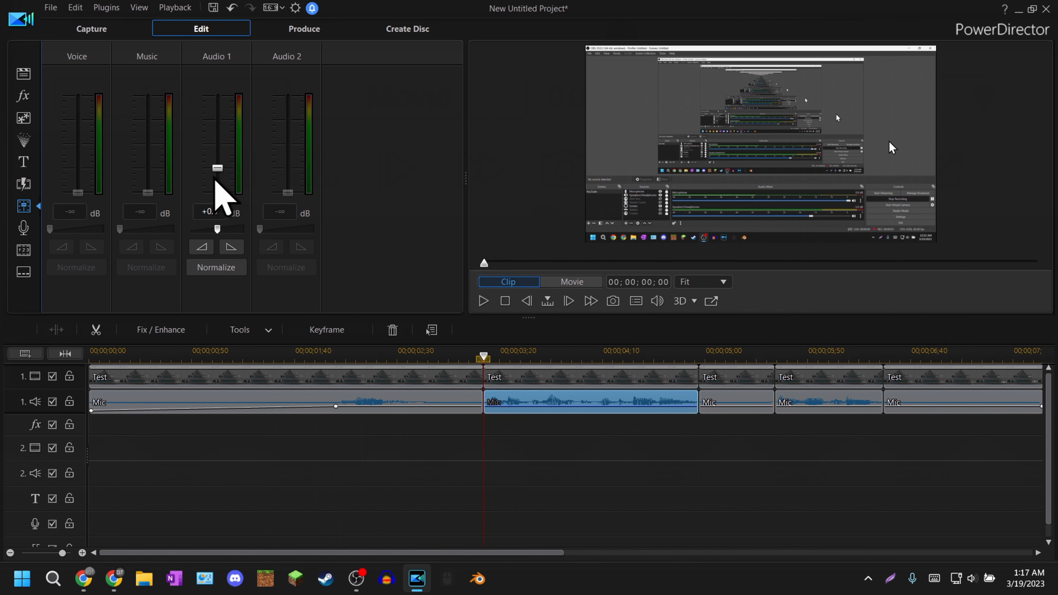
left_click_drag(217, 169, 225, 40)
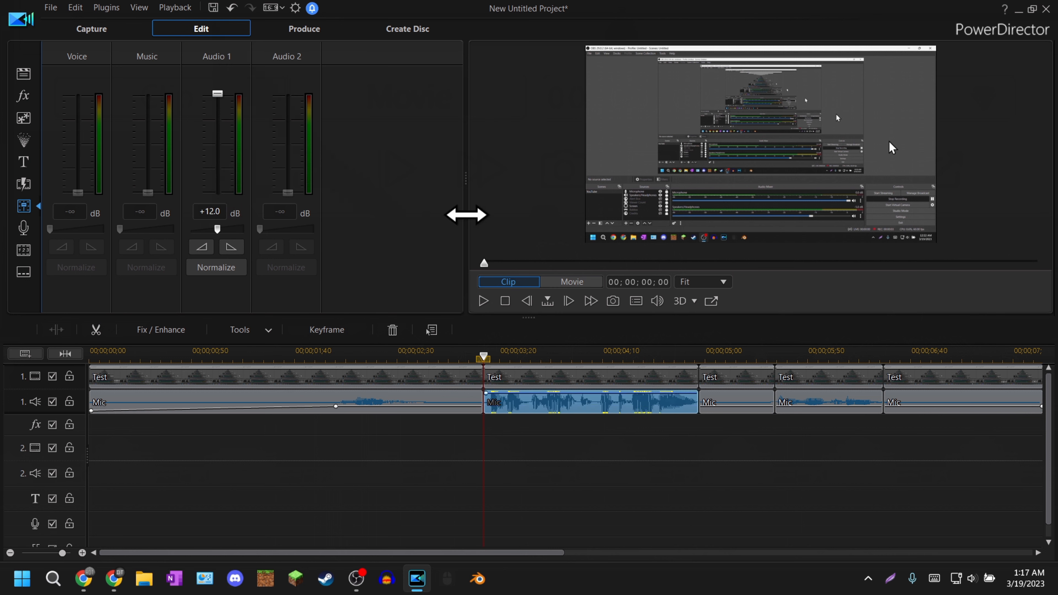
key("ctrl+z")
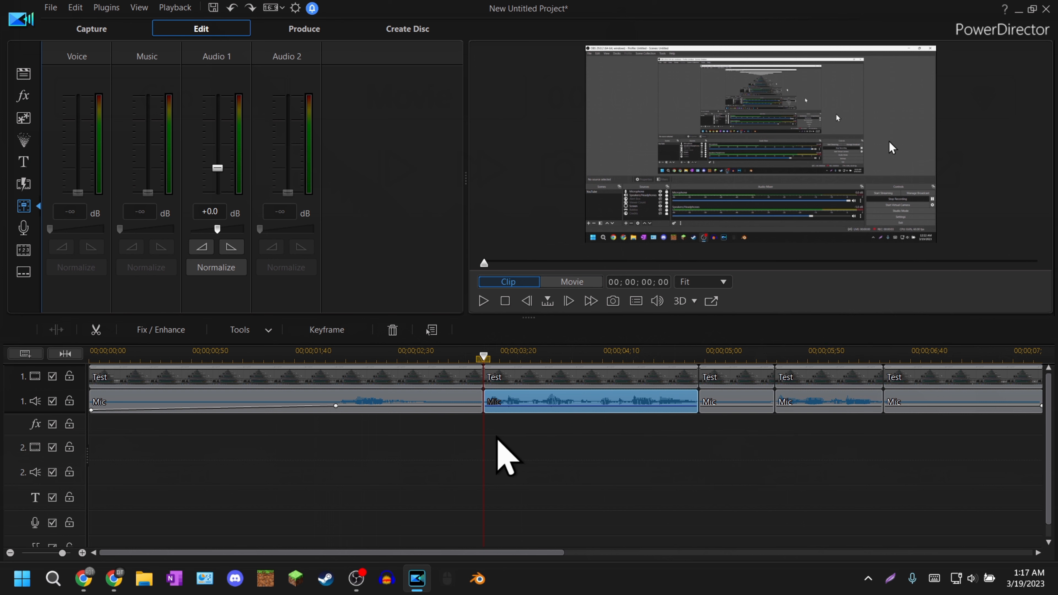
- Deselect the Mic segment and raise the audio gain of the Audio 1 track
left_click(497, 437)
mouse_move(218, 229)
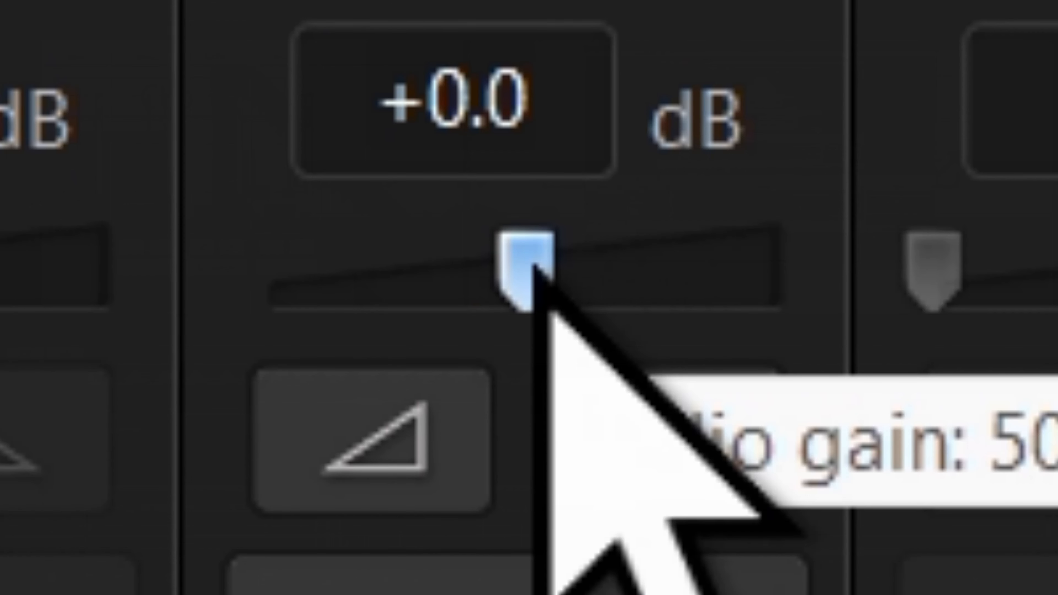
left_click_drag(533, 267, 656, 316)
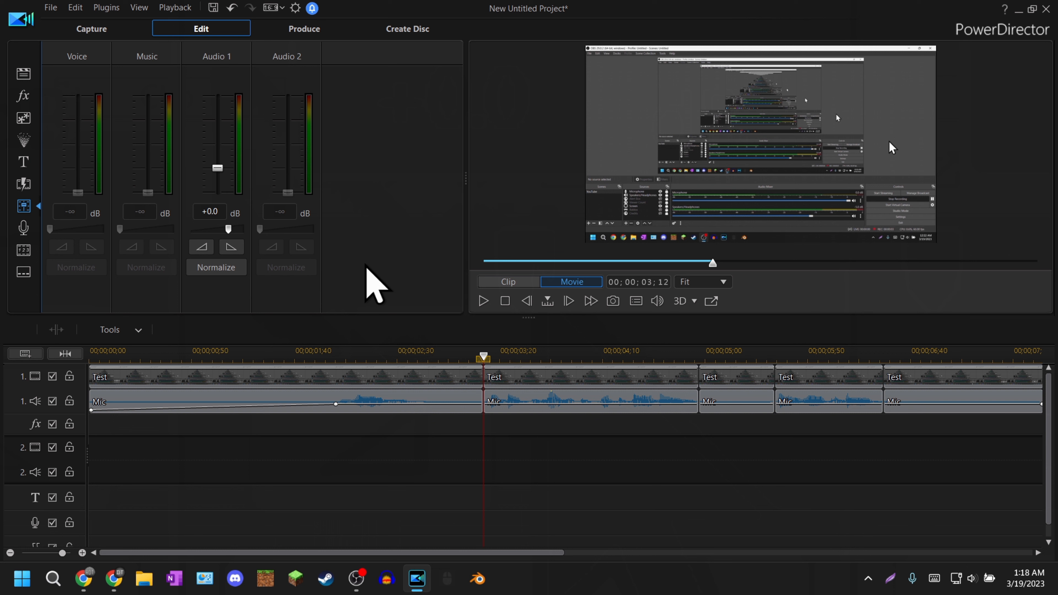
- Return to the Media Room, scrub the movie through to its end, and bring the playhead back to 00;00;00;00
key("F3")
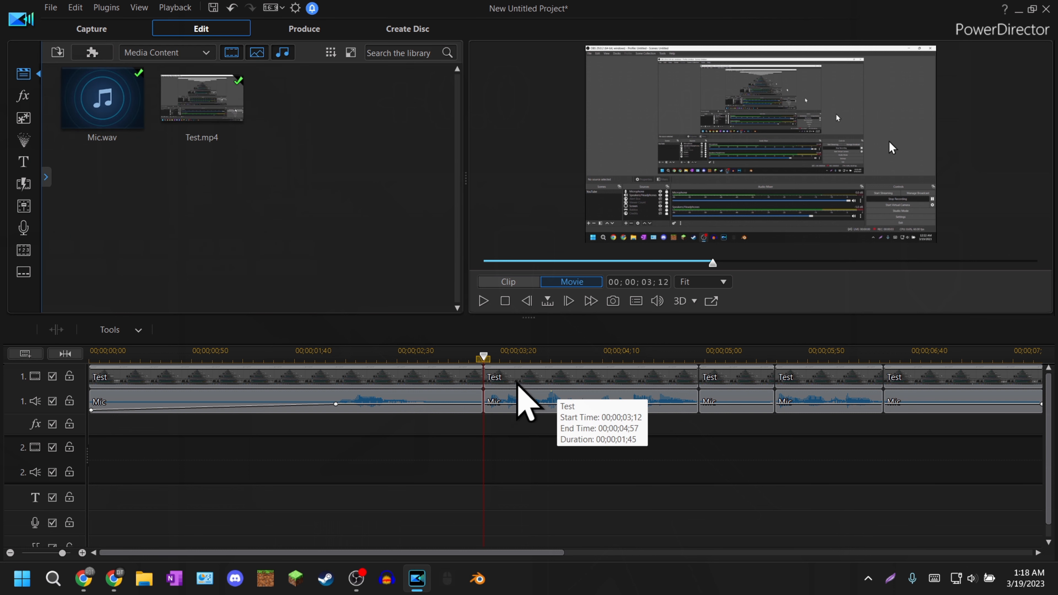
left_click(593, 349)
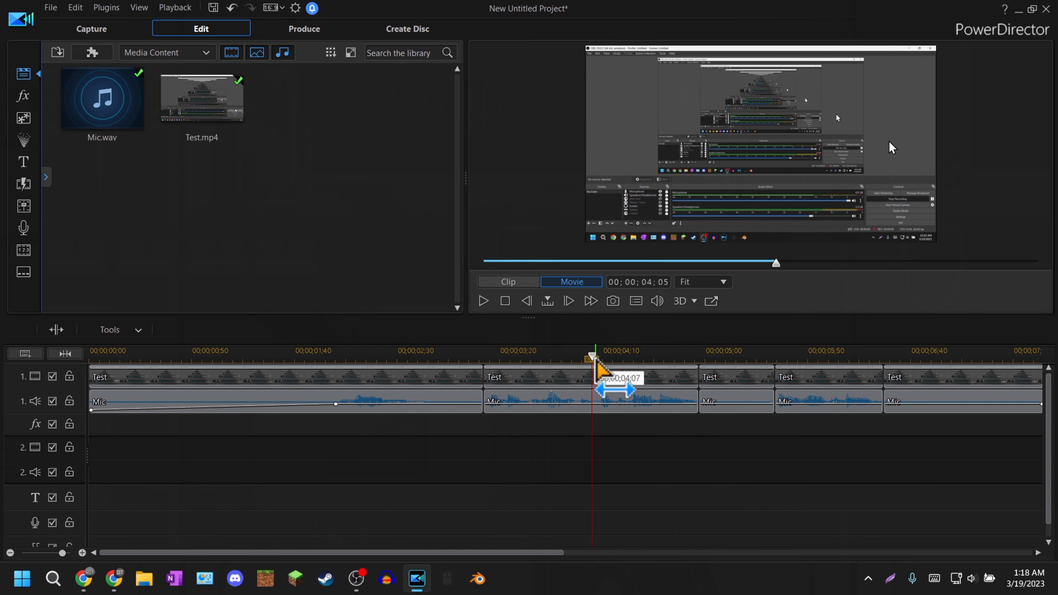
left_click_drag(593, 357, 1037, 353)
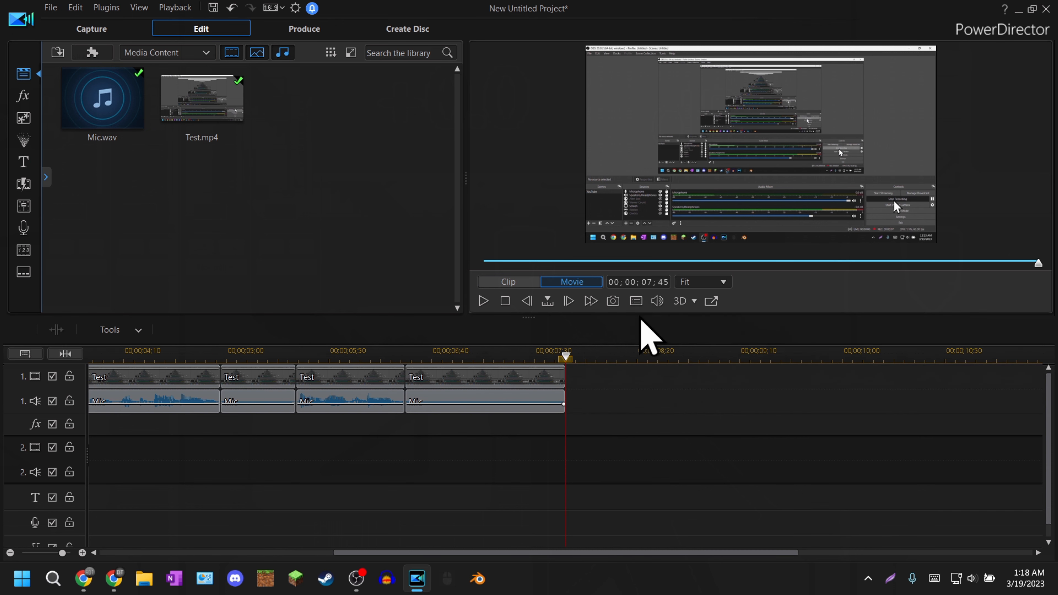
left_click_drag(1038, 264, 458, 272)
- Set the preview quality to Low Preview Resolution and play the movie from the start
left_click(637, 302)
mouse_move(653, 309)
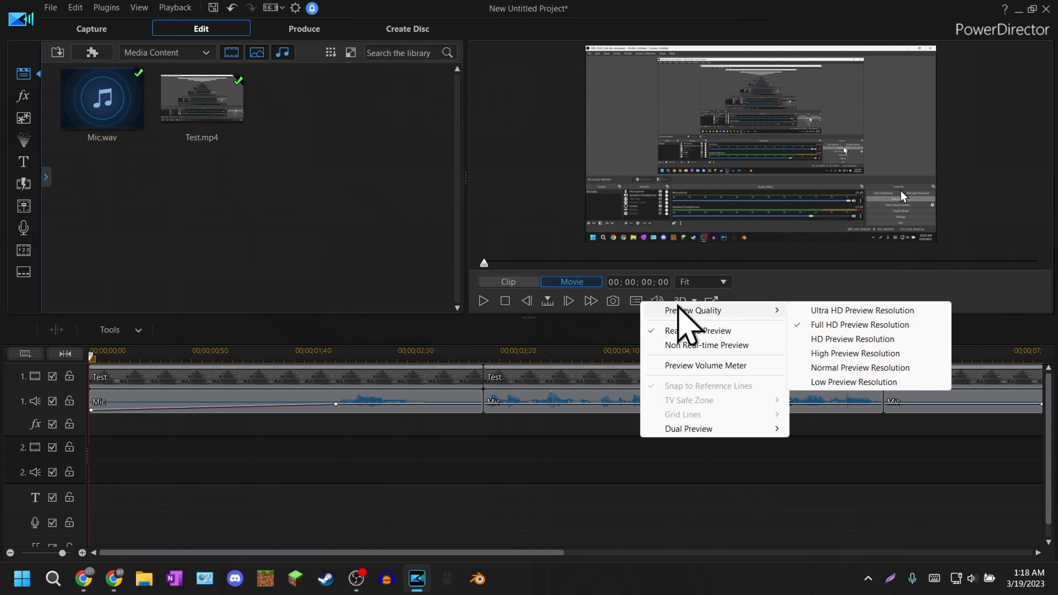
left_click(858, 382)
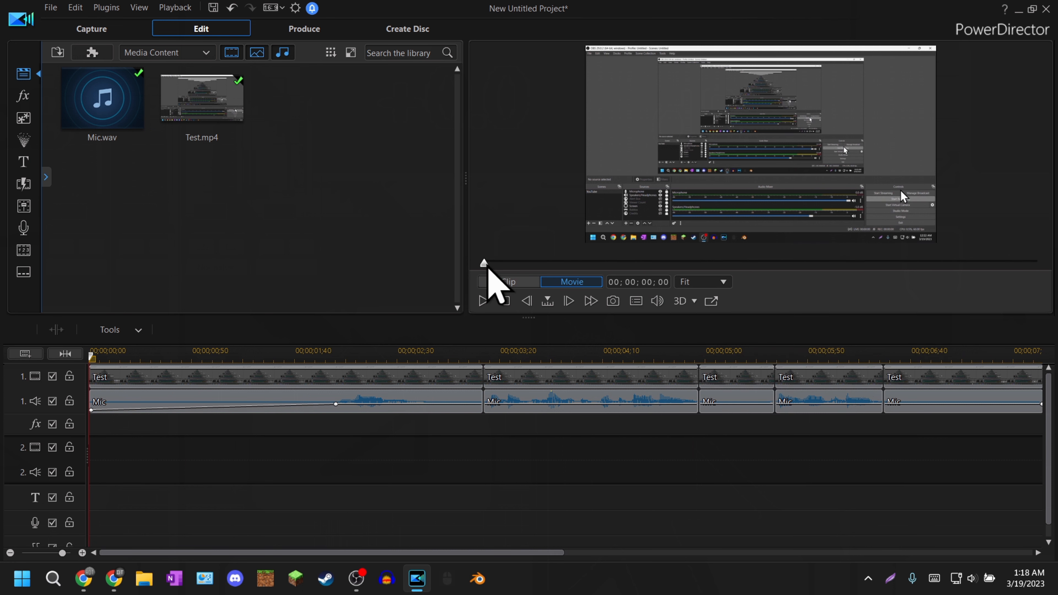
left_click(483, 301)
left_click(483, 301)
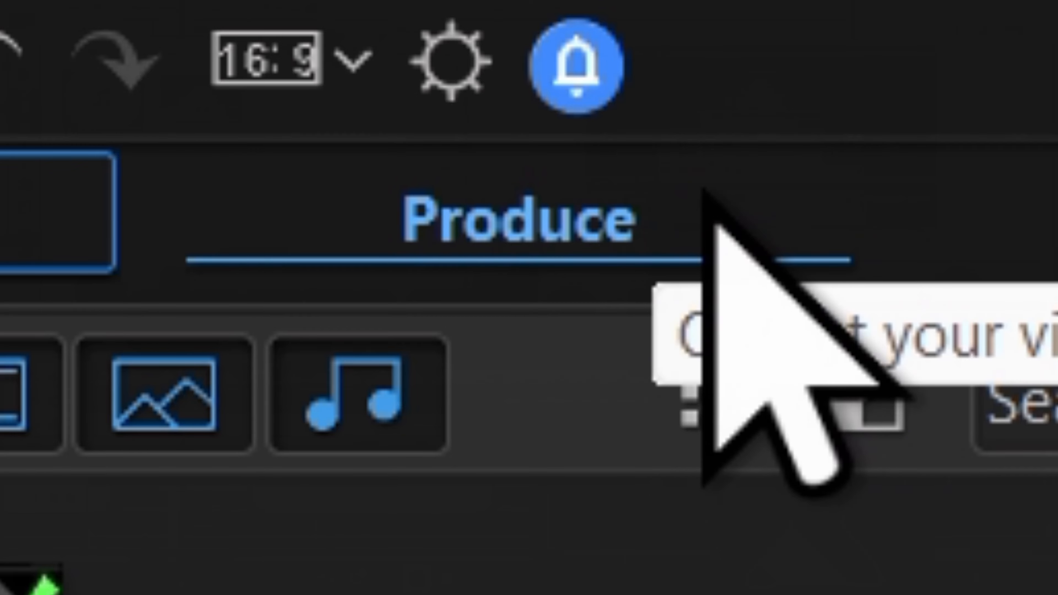
- Go to video production and choose the custom 1080p60 quality profile for the H.264 AVC MP4 output
left_click(704, 193)
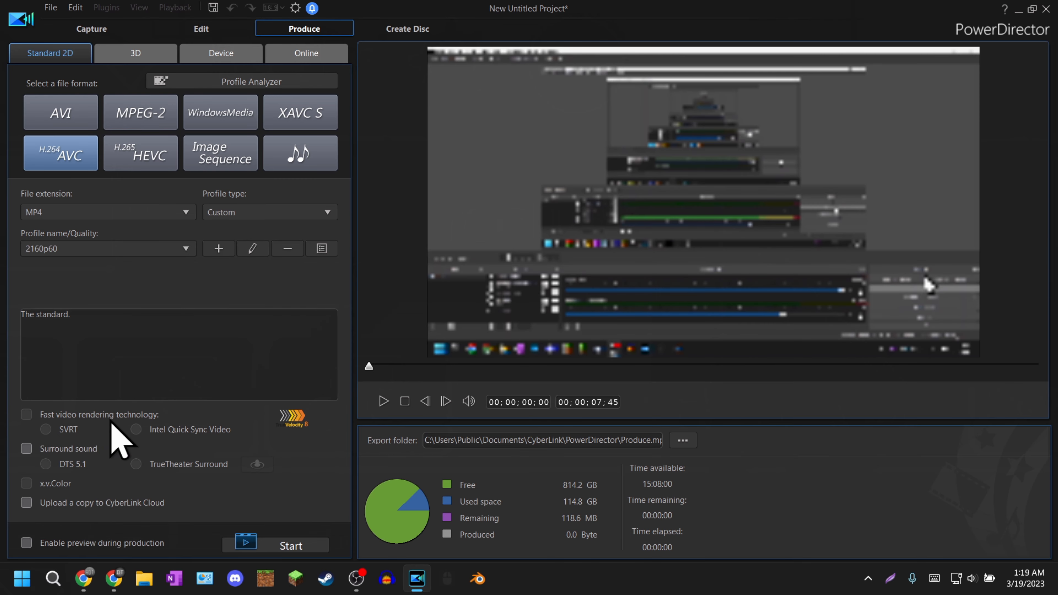
left_click(86, 249)
left_click(88, 269)
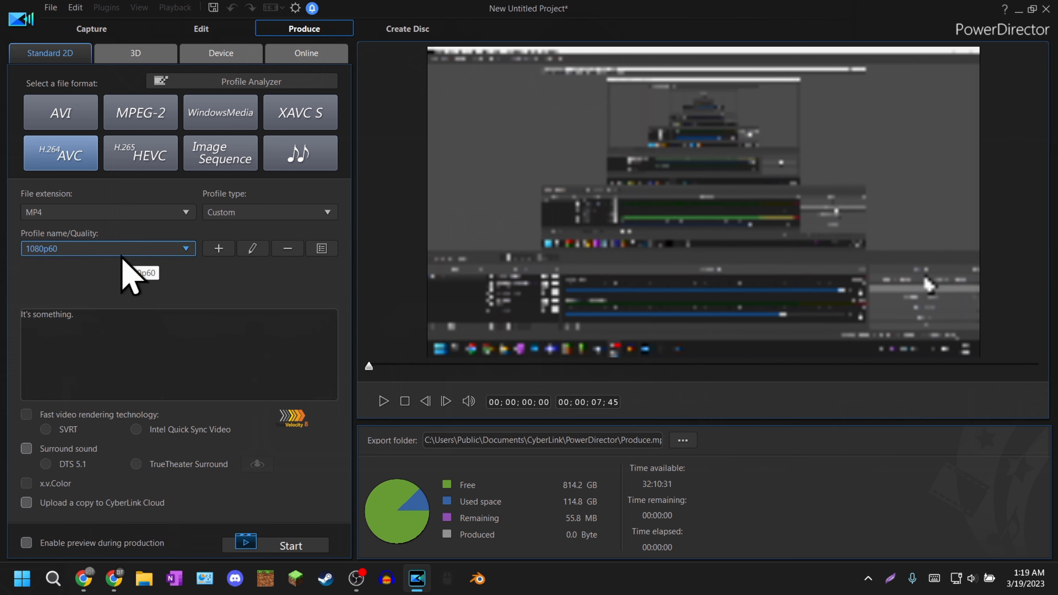
- Examine the 1080p60 profile's description and its property details, leaving the profile unedited
left_click(252, 249)
left_click(474, 189)
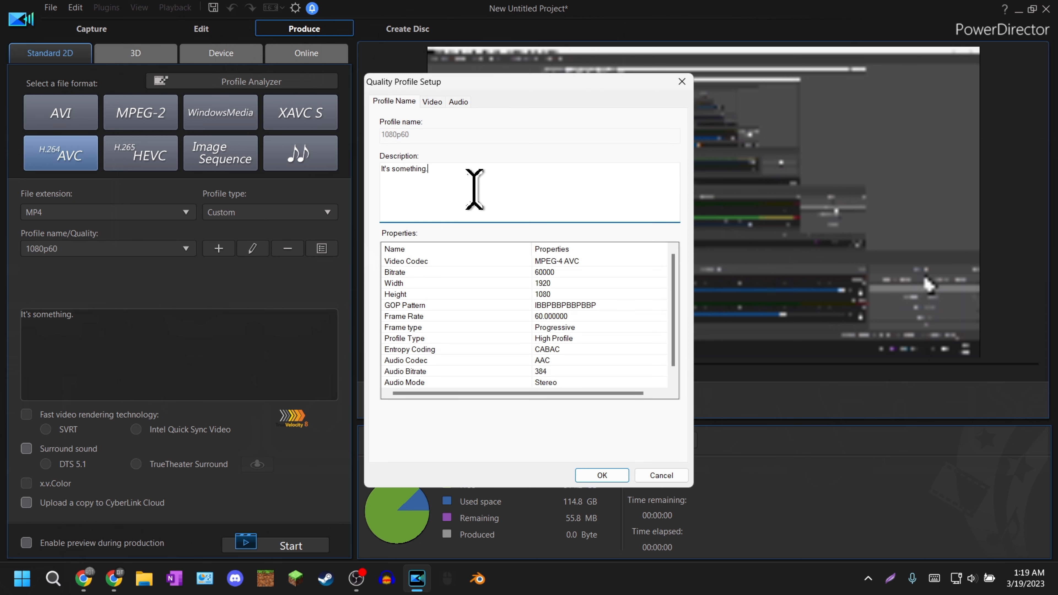
left_click(645, 475)
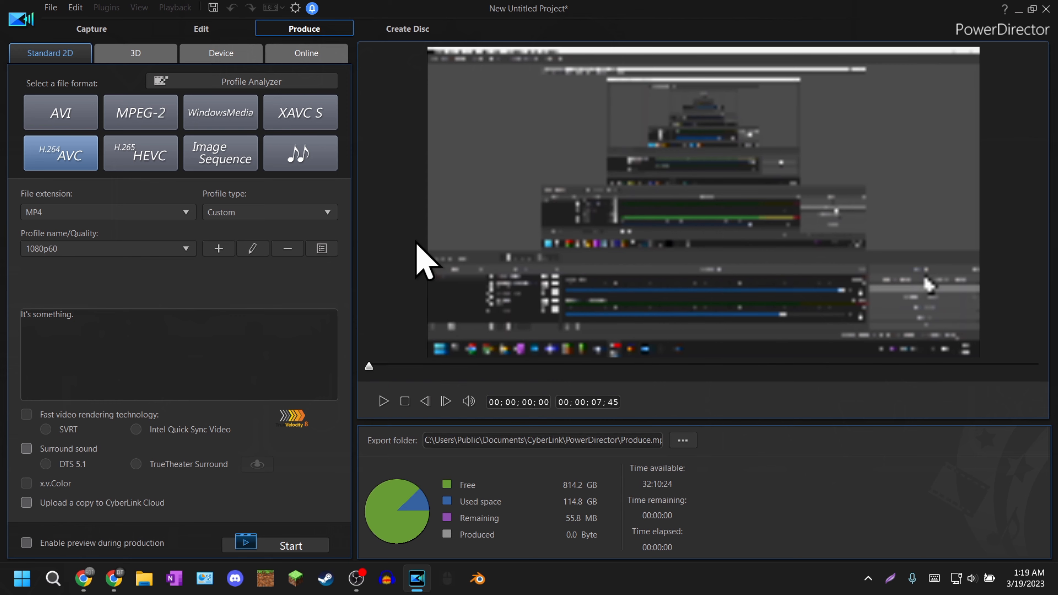
left_click(321, 249)
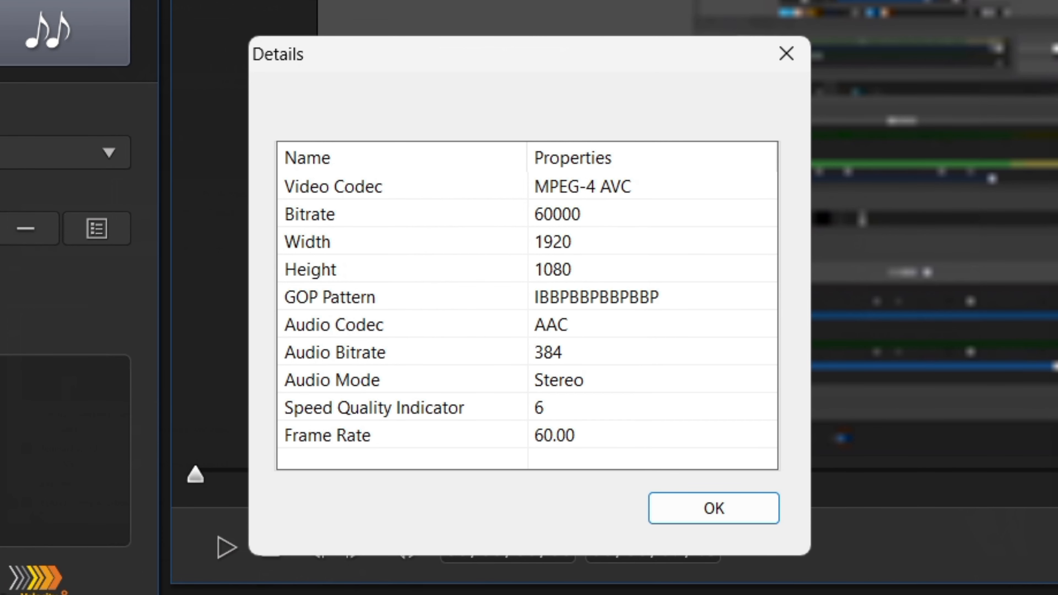
key("Return")
- Reopen the 1080p60 quality profile setup and review its name and description
left_click(252, 249)
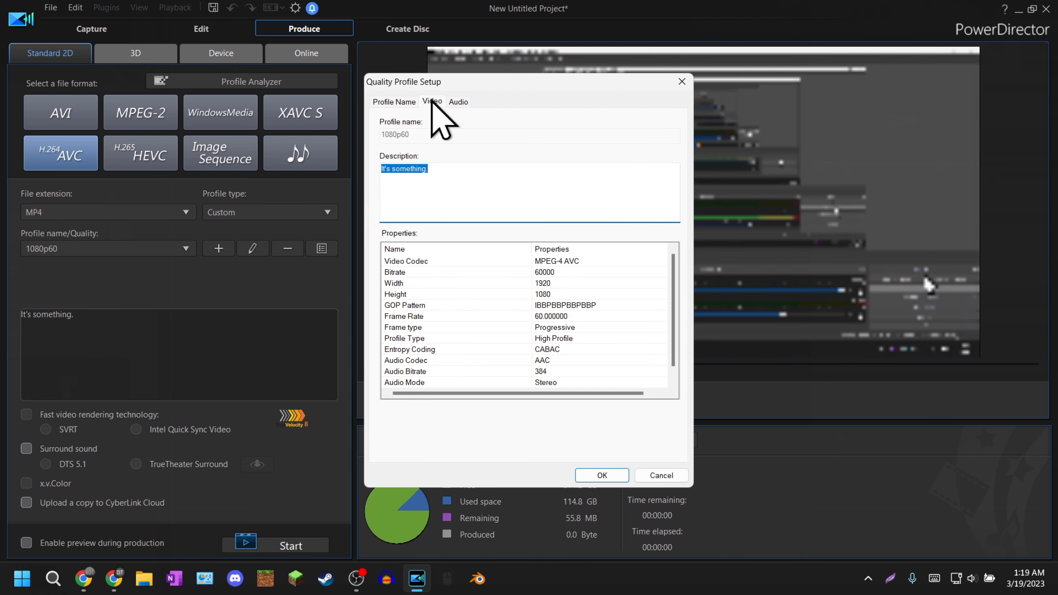
left_click(432, 103)
left_click(390, 102)
left_click(433, 166)
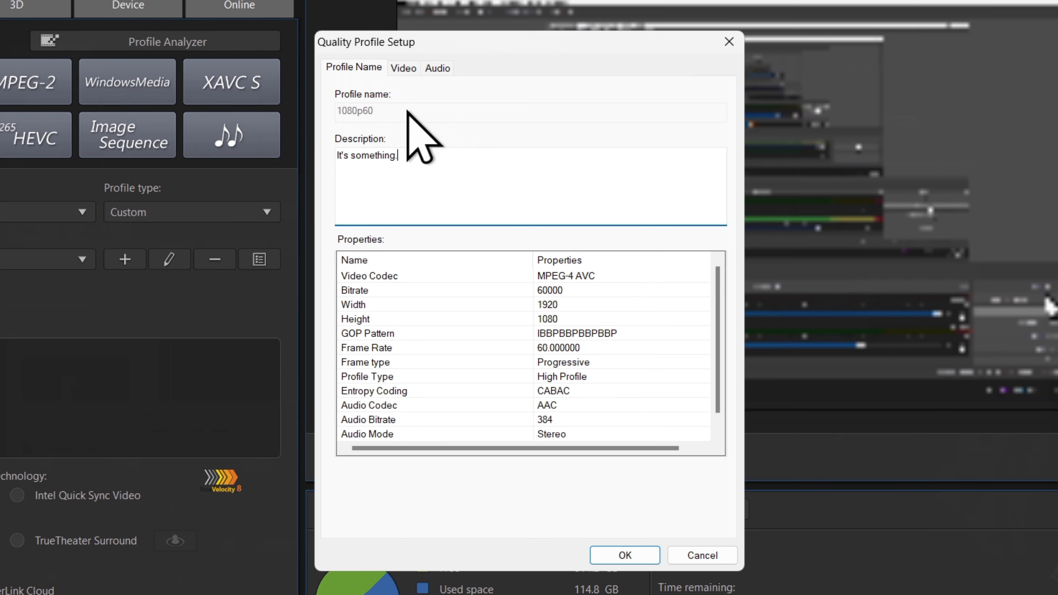
left_click(697, 556)
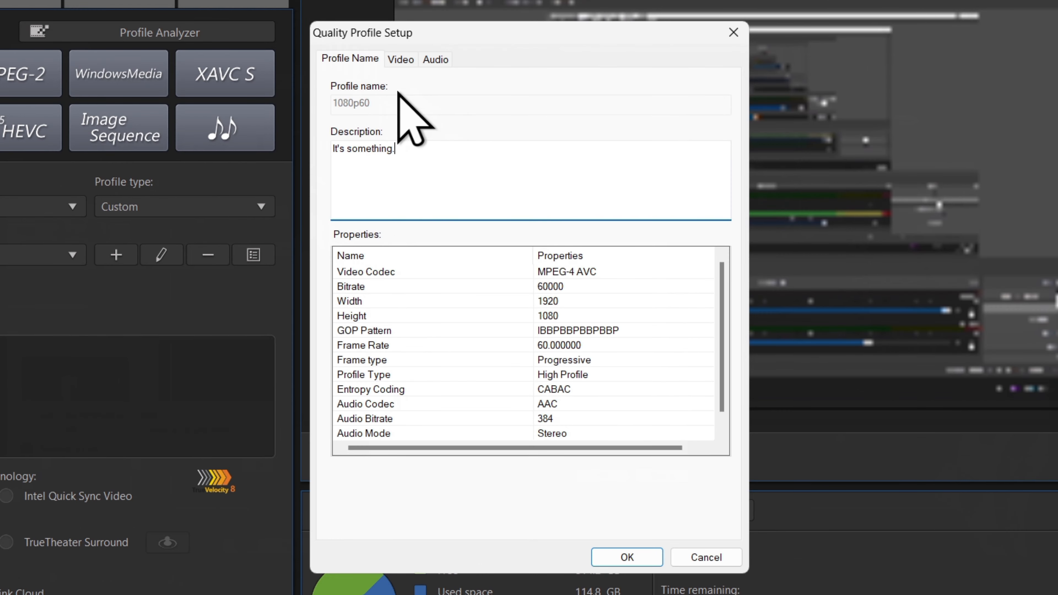
- Examine the resolution and frame rate options in the profile's video settings
left_click(402, 60)
left_click(455, 105)
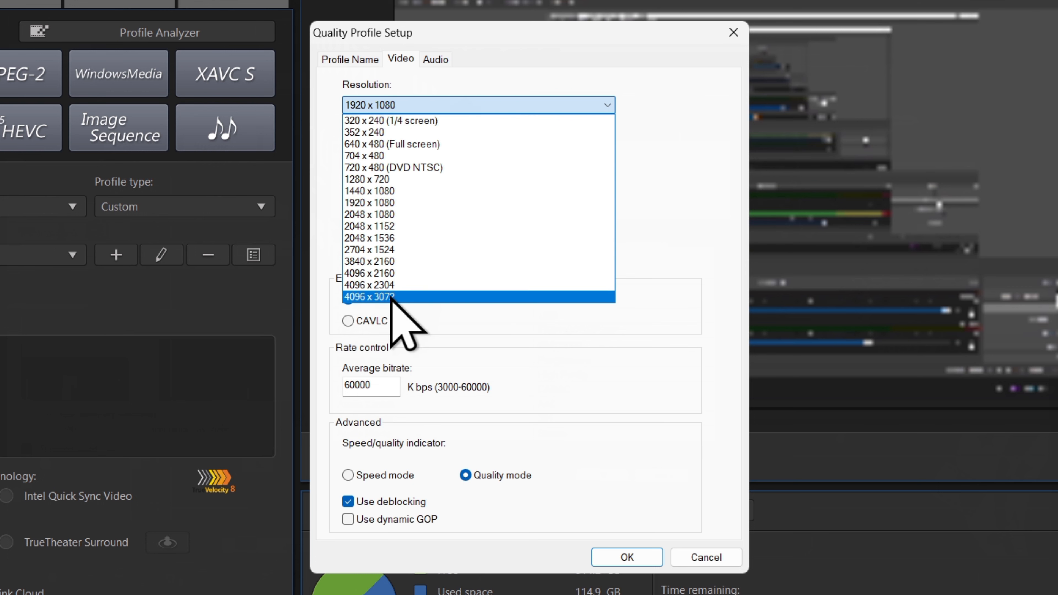
key("Escape")
left_click(460, 155)
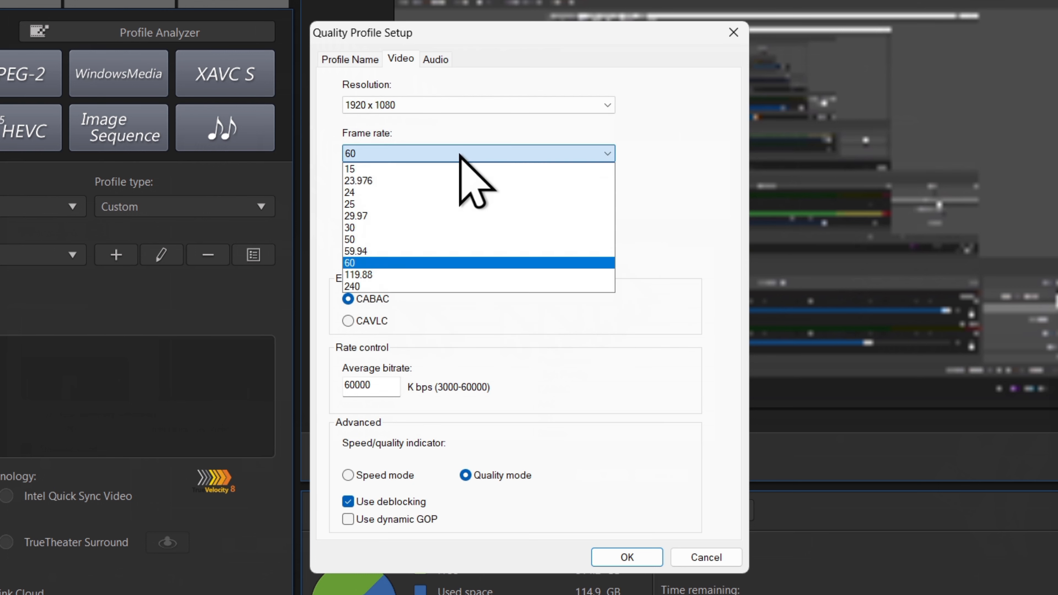
key("Escape")
- Examine the average bitrate, profile type and frame type settings of the profile
left_click_drag(394, 390, 332, 390)
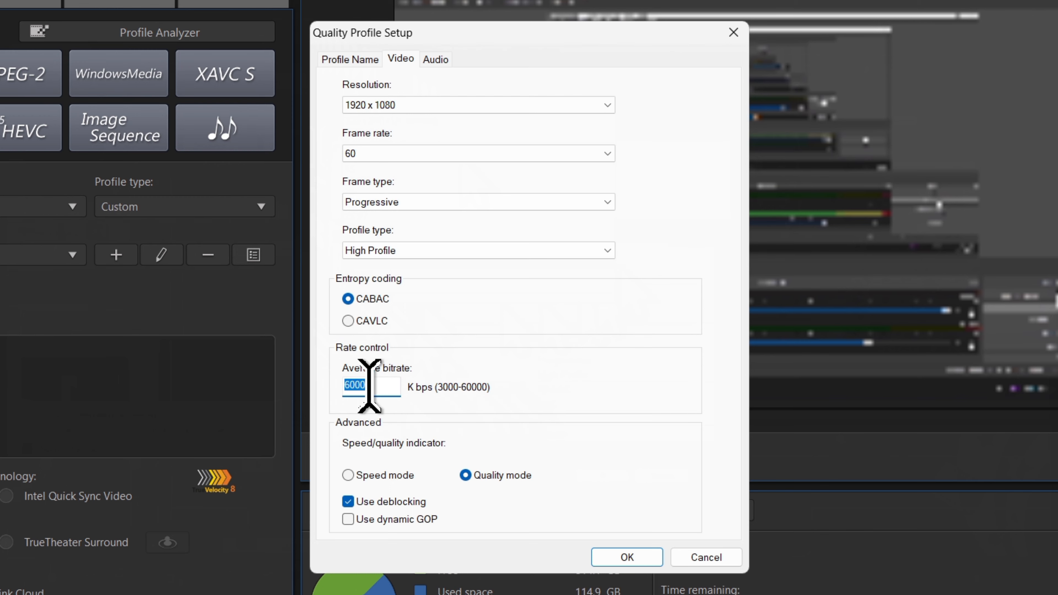
left_click(384, 390)
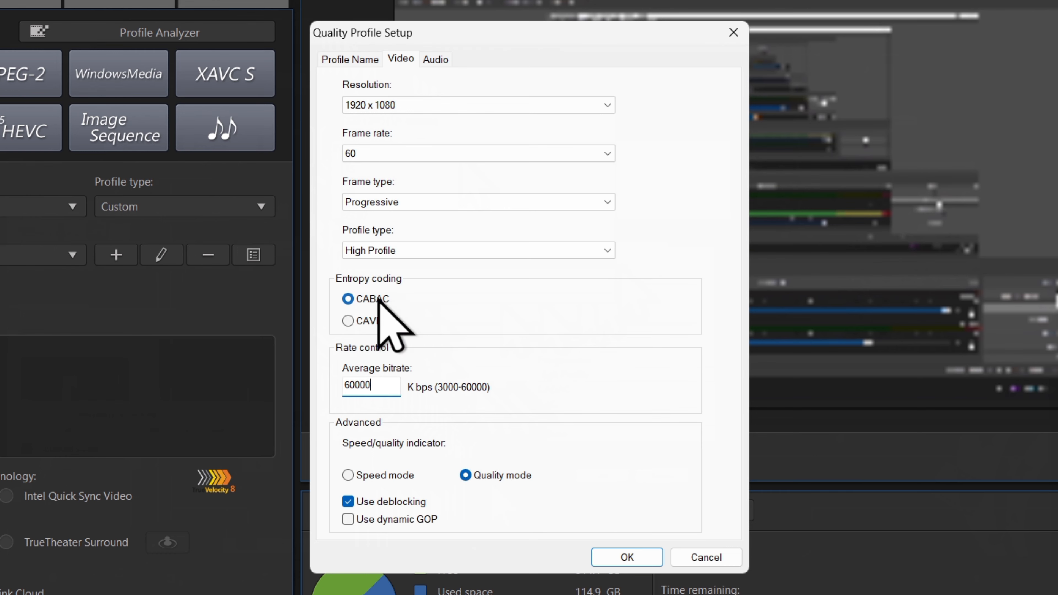
left_click(442, 251)
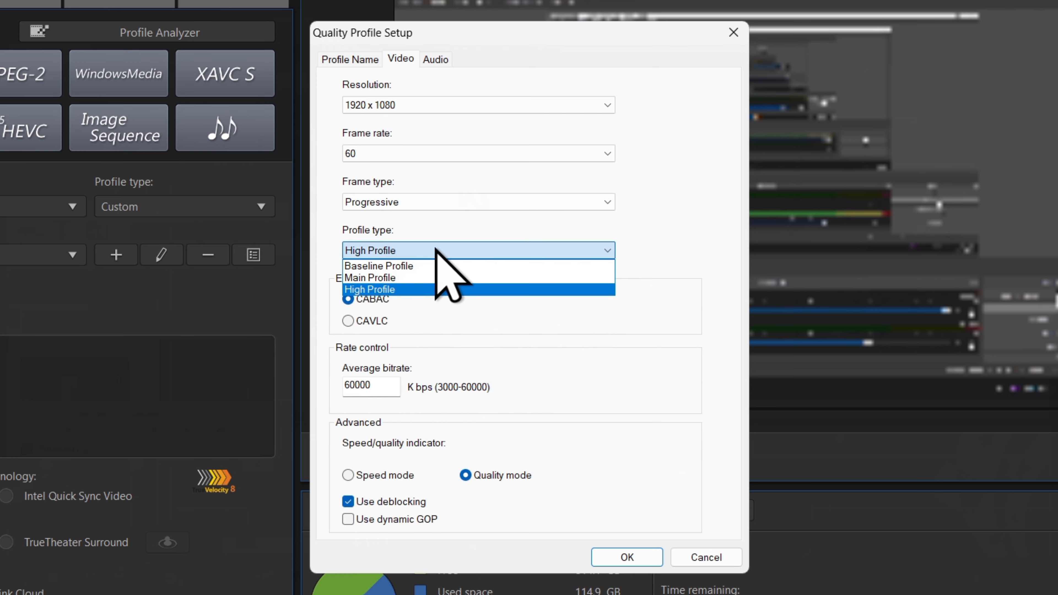
left_click(451, 251)
left_click(432, 204)
left_click(432, 205)
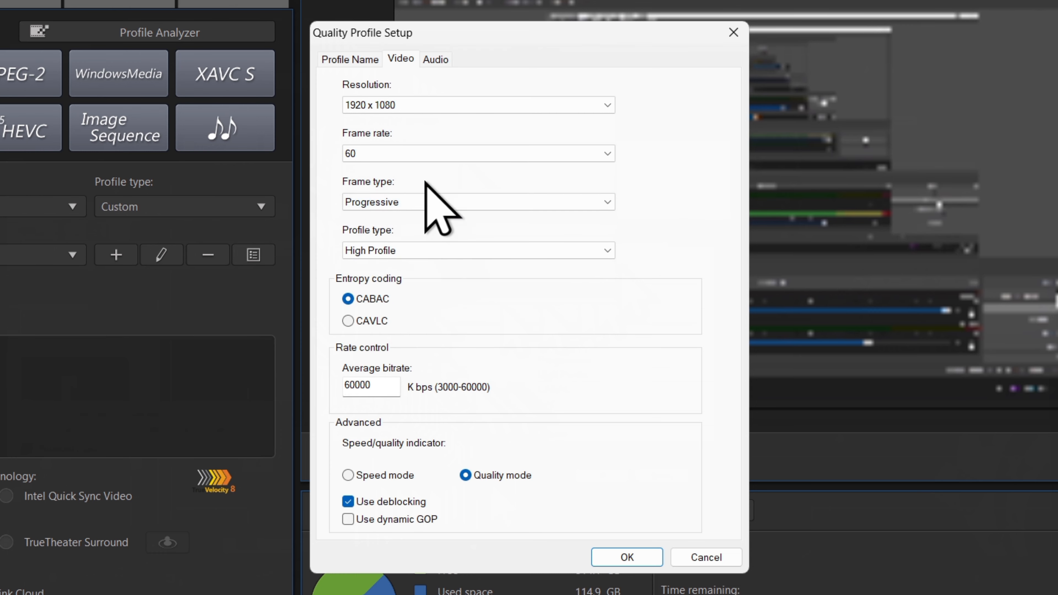
- Choose 60 as the profile's frame rate and view its audio compression settings
left_click(425, 152)
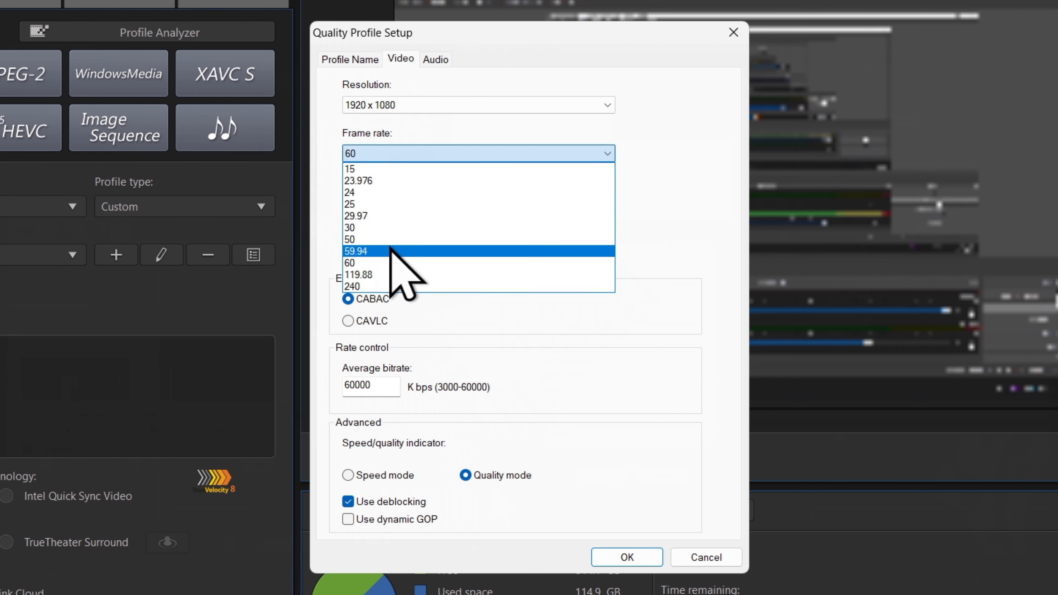
left_click(395, 263)
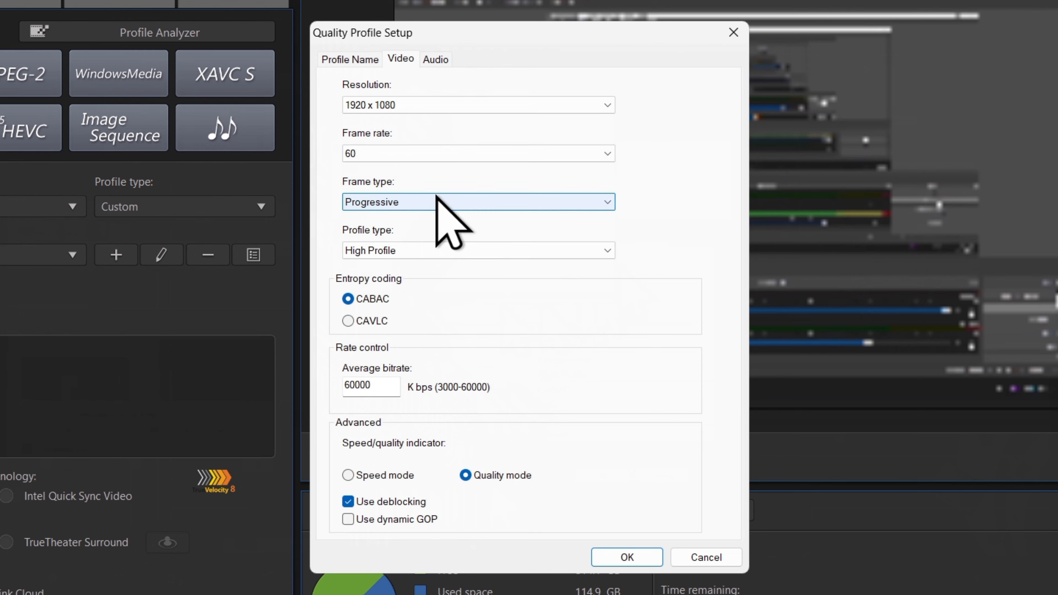
left_click(435, 60)
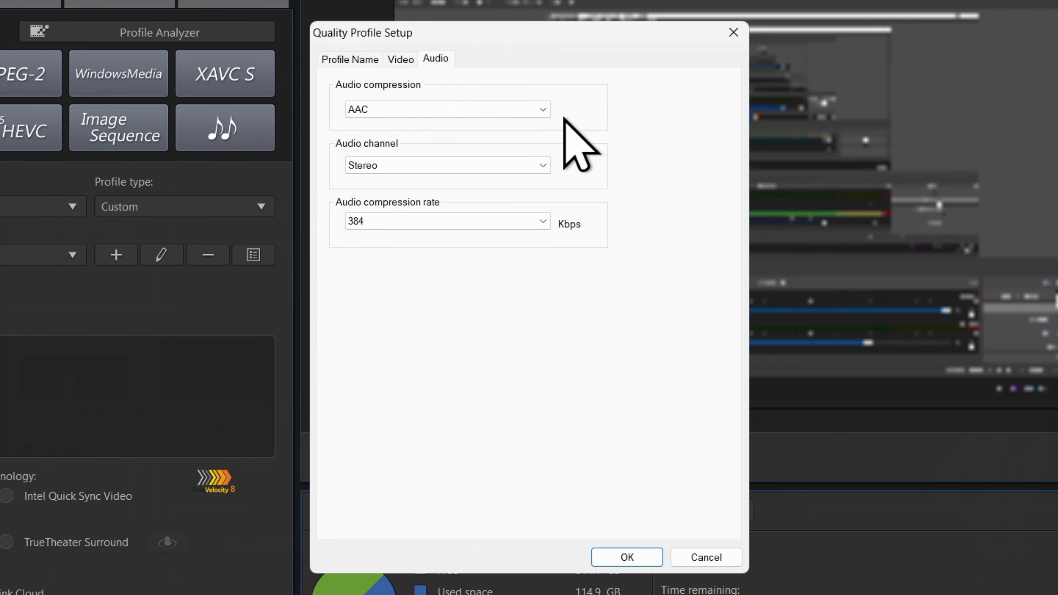
- Try LPCM as the profile's audio compression and check its available audio channel options
left_click(533, 115)
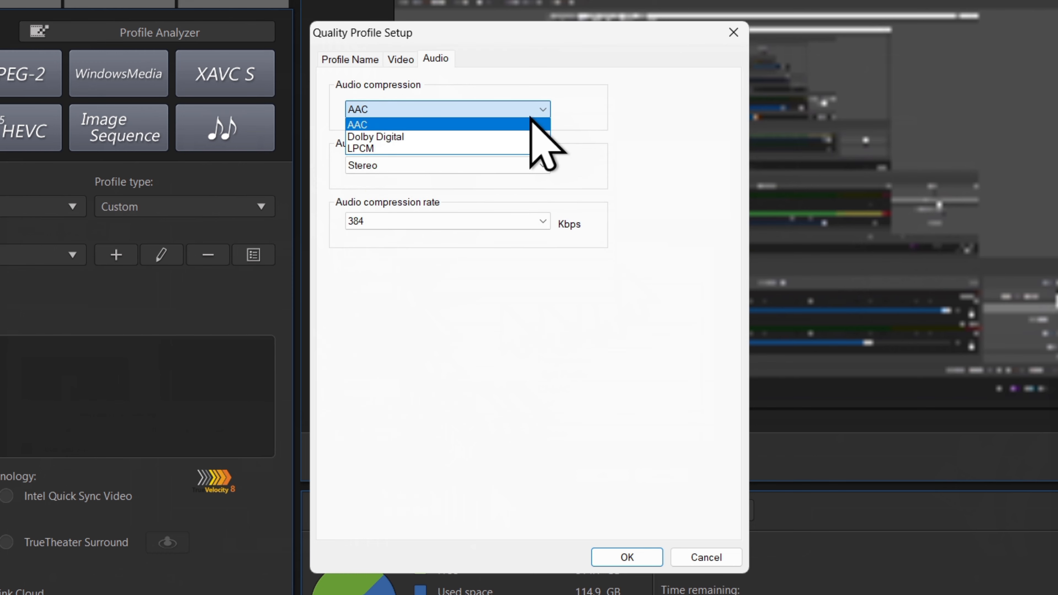
left_click(437, 150)
left_click(435, 167)
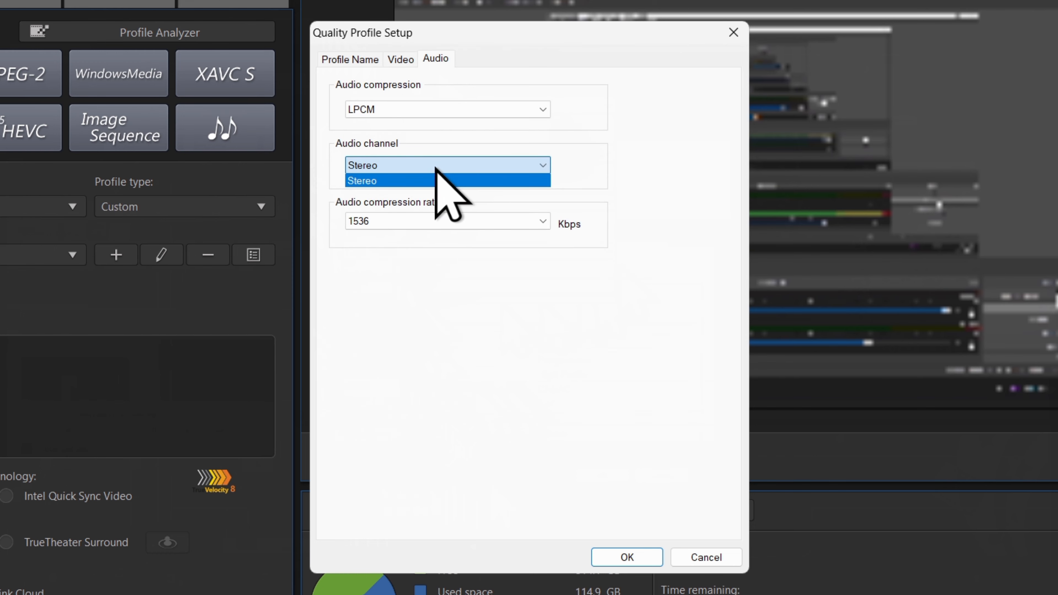
left_click(435, 168)
left_click(418, 166)
left_click(417, 167)
- Try Dolby Digital audio compression with the stereo channel and a compression rate of 448 Kbps
left_click(417, 110)
left_click(452, 135)
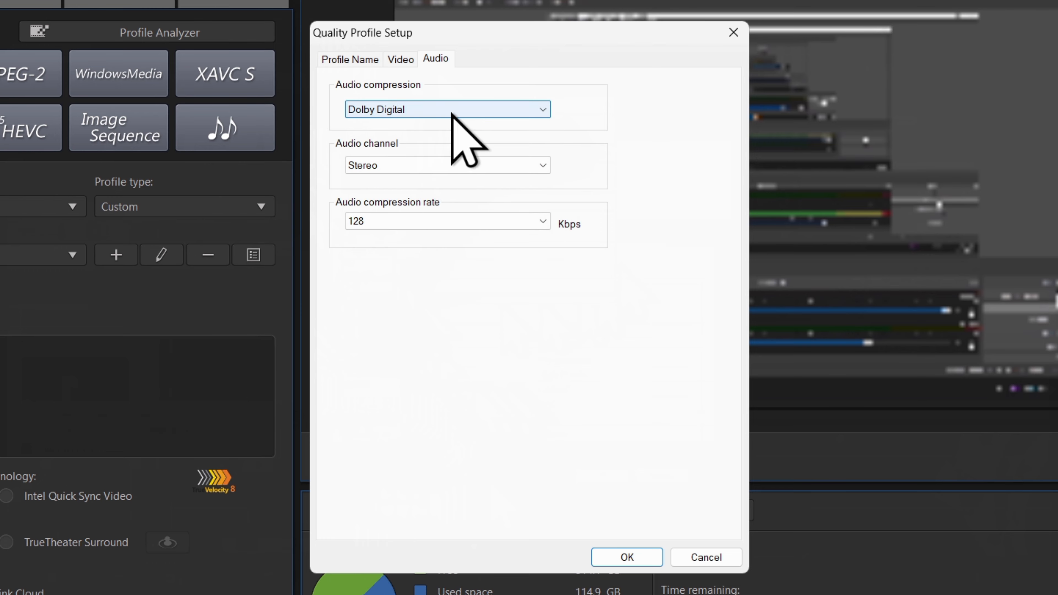
left_click(432, 165)
left_click(425, 166)
left_click(410, 222)
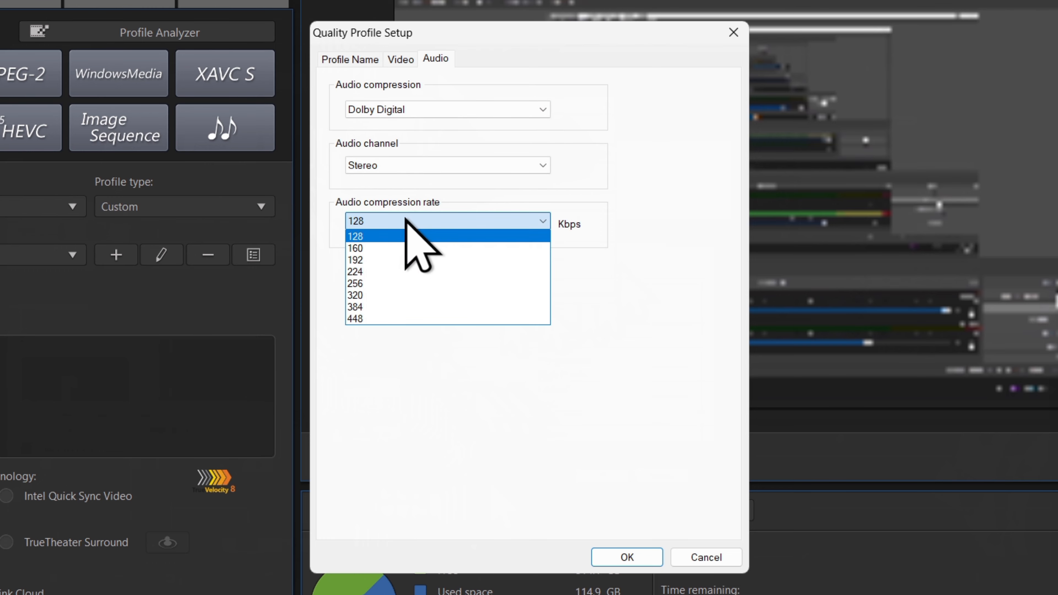
left_click(390, 318)
- Set the audio compression to AAC with the stereo channel and a compression rate of 384 Kbps
left_click(465, 109)
left_click(459, 122)
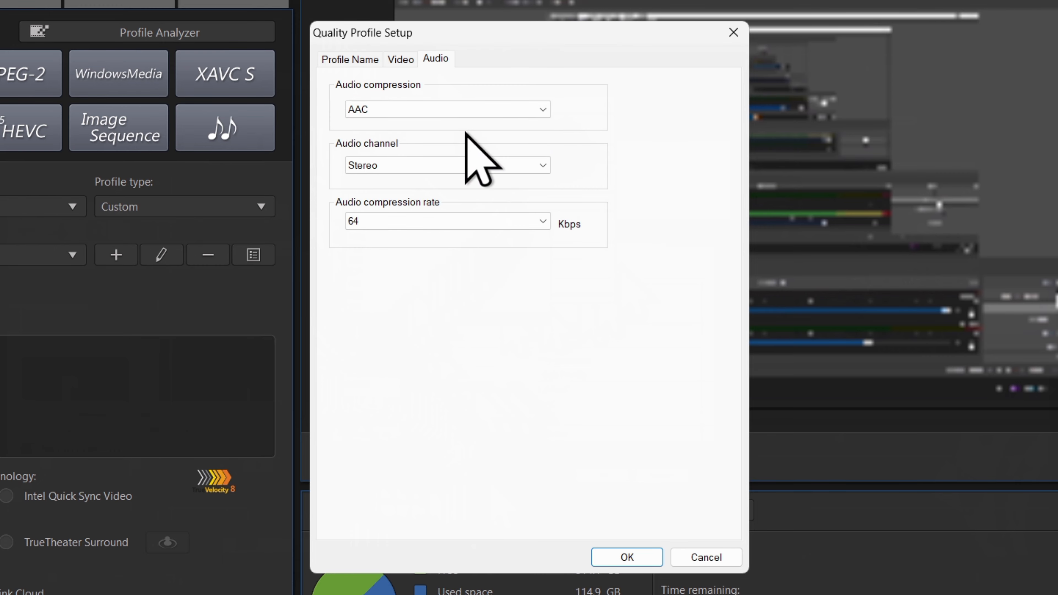
left_click(429, 167)
left_click(429, 173)
left_click(422, 221)
left_click(379, 308)
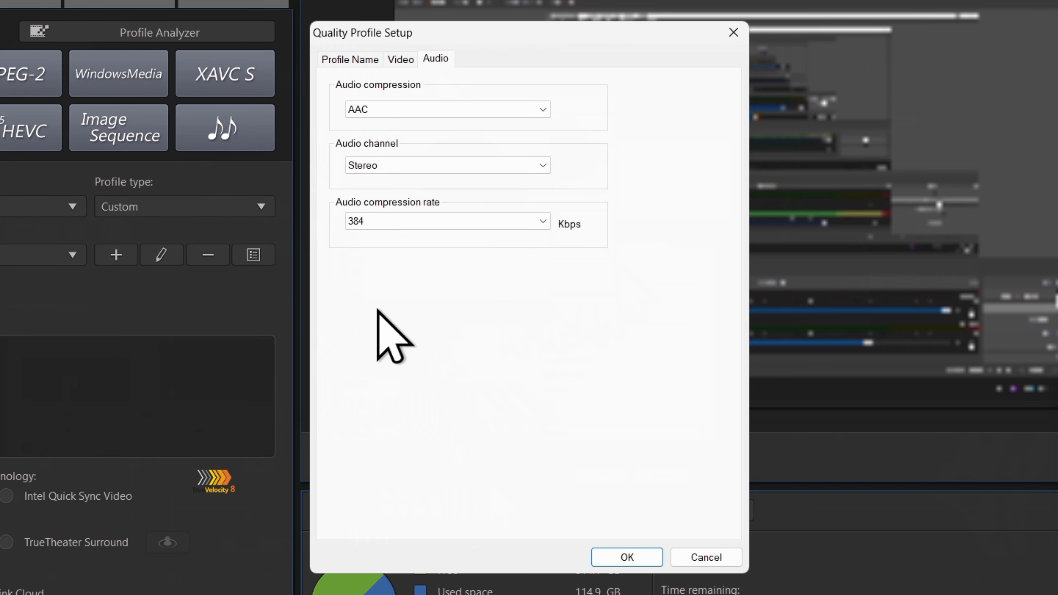
left_click(506, 222)
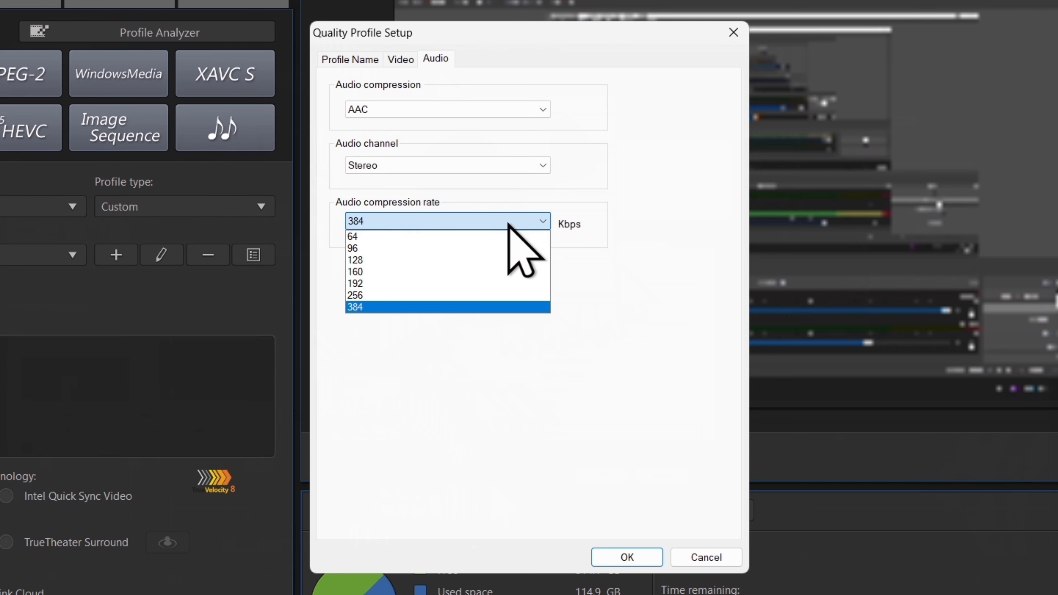
left_click(384, 307)
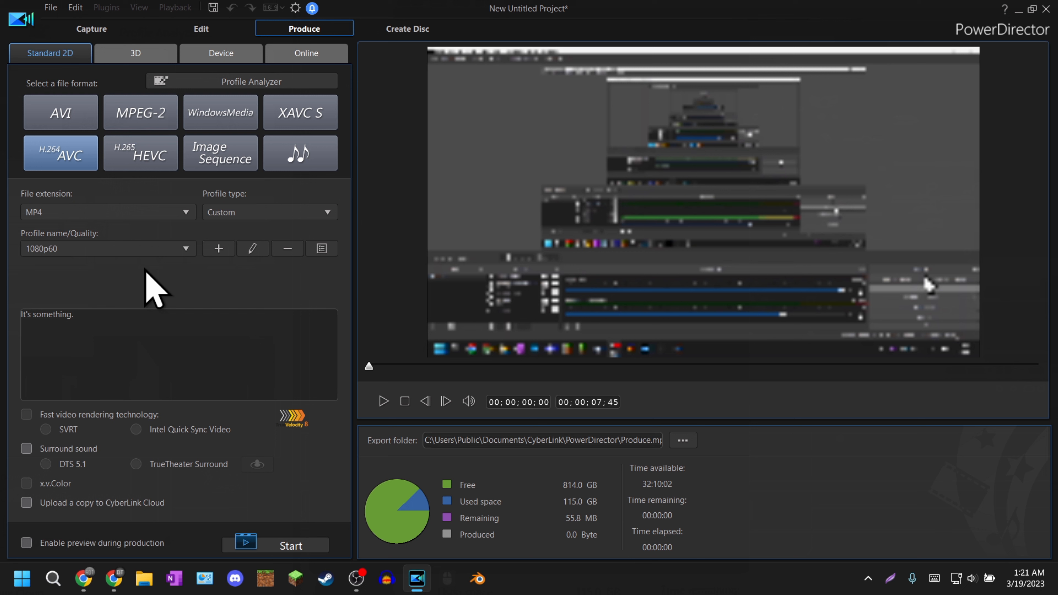
- Select the 2160p60 quality profile and review its video and audio settings
left_click(138, 249)
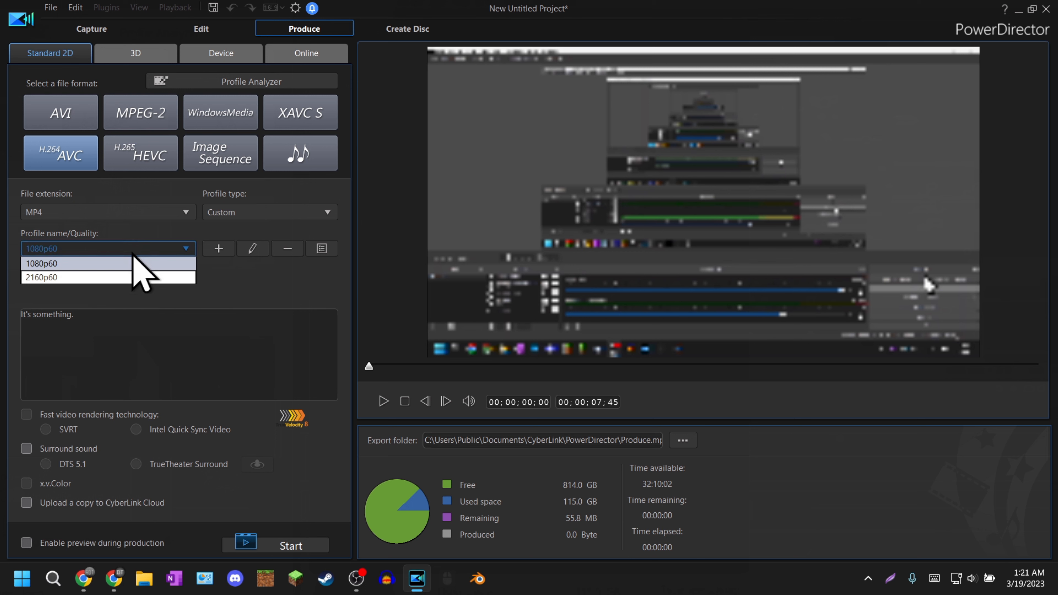
left_click(132, 275)
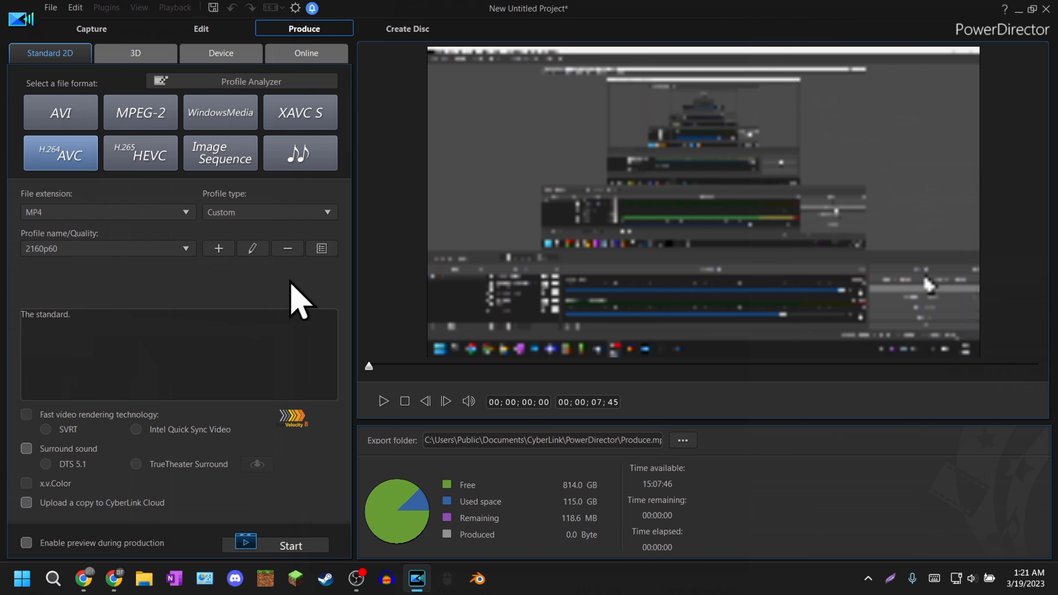
left_click(322, 249)
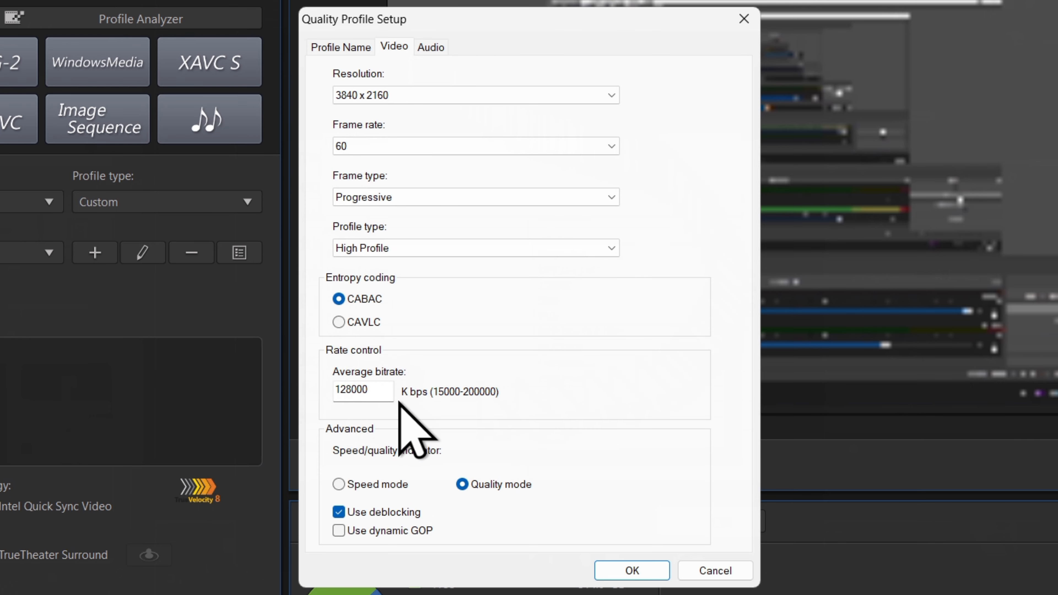
left_click(431, 47)
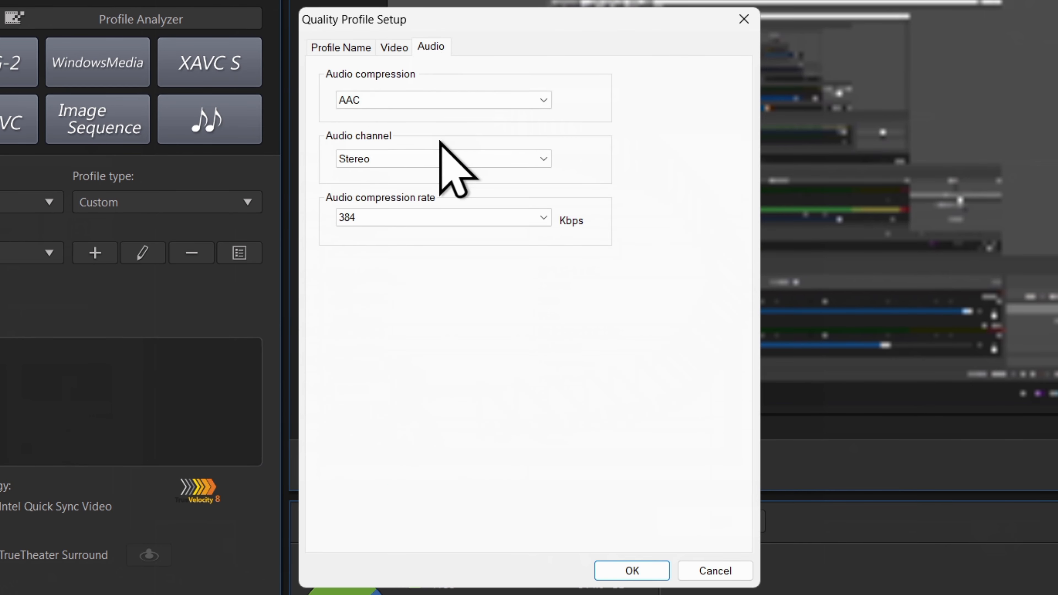
left_click(394, 47)
left_click(602, 475)
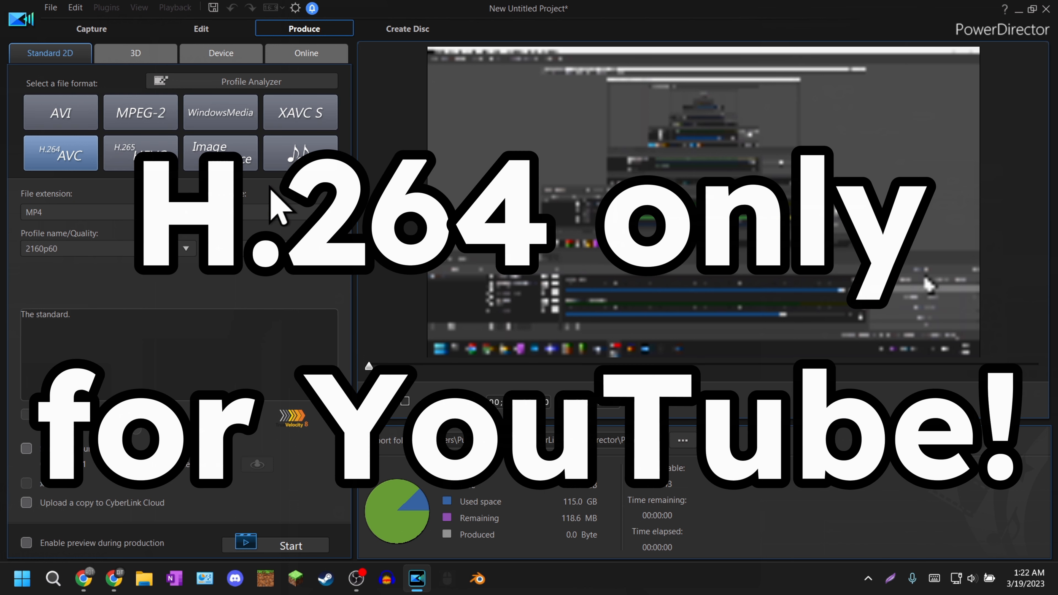
- Produce the video with the 1080p60 profile and open the location of the finished file
left_click(128, 249)
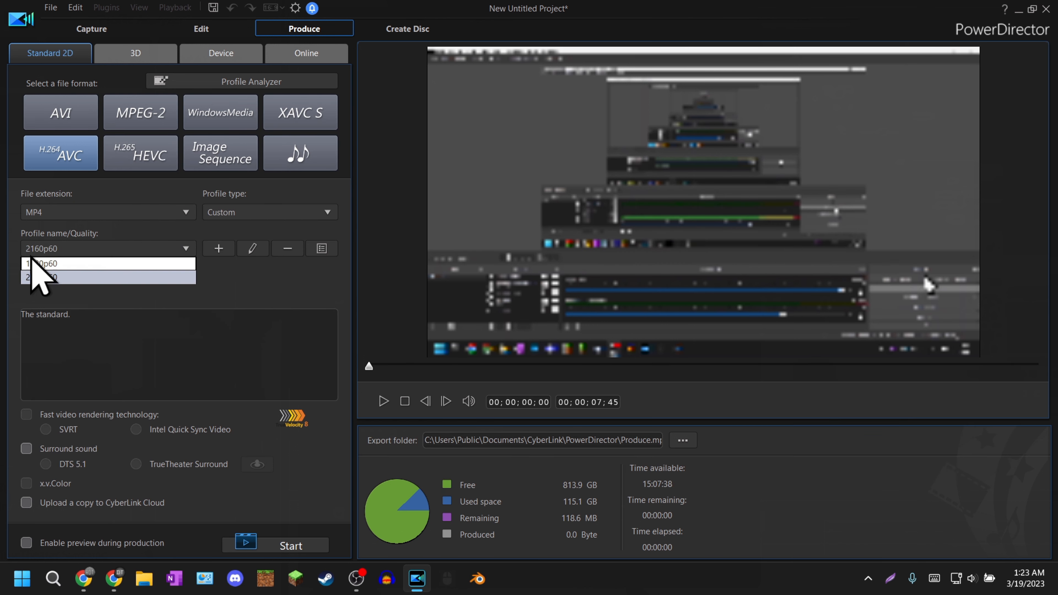
left_click(37, 282)
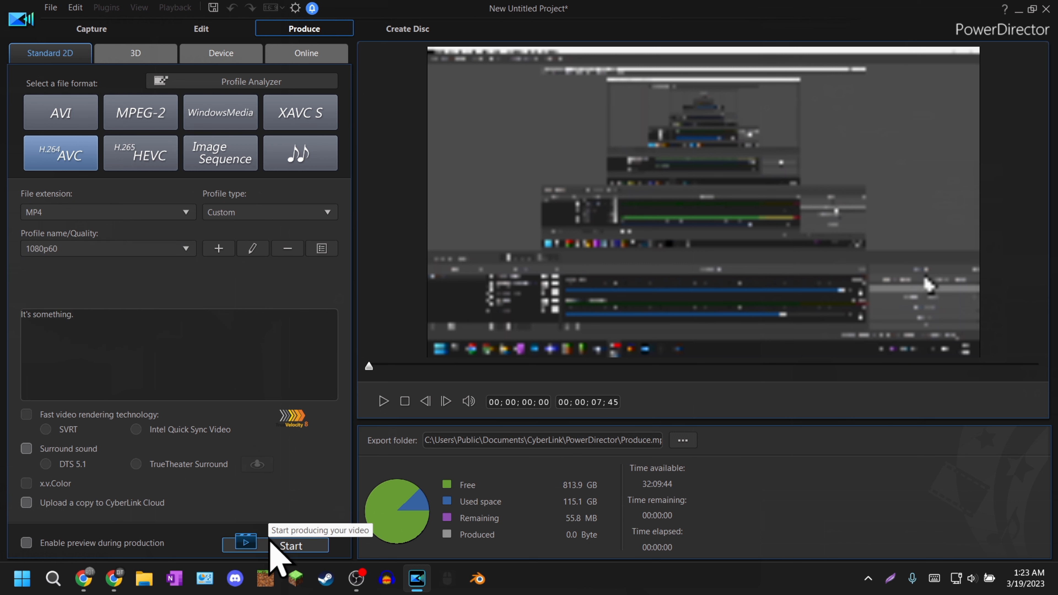
left_click(280, 546)
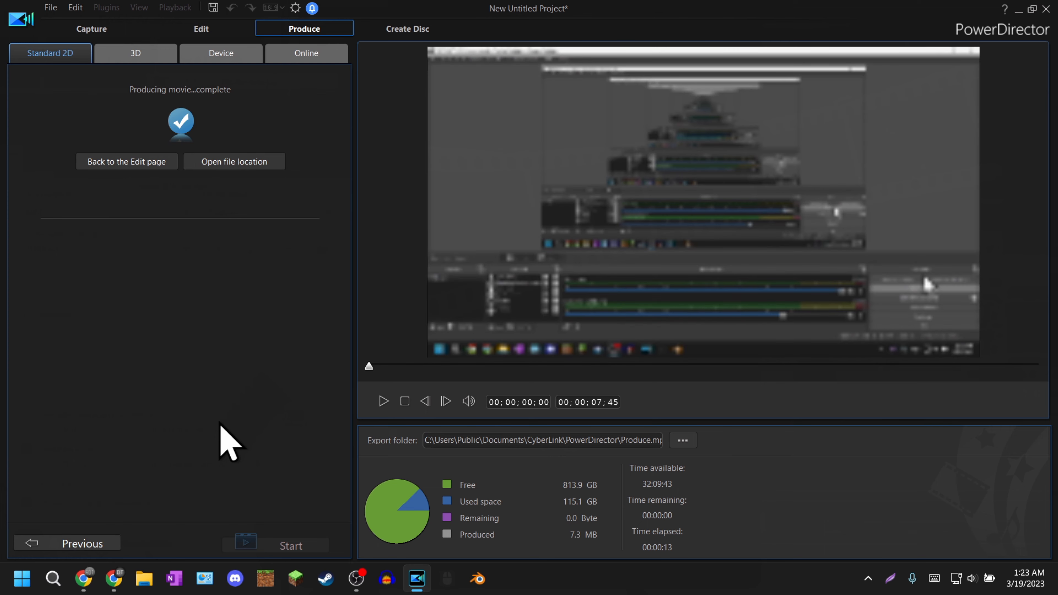
left_click(234, 163)
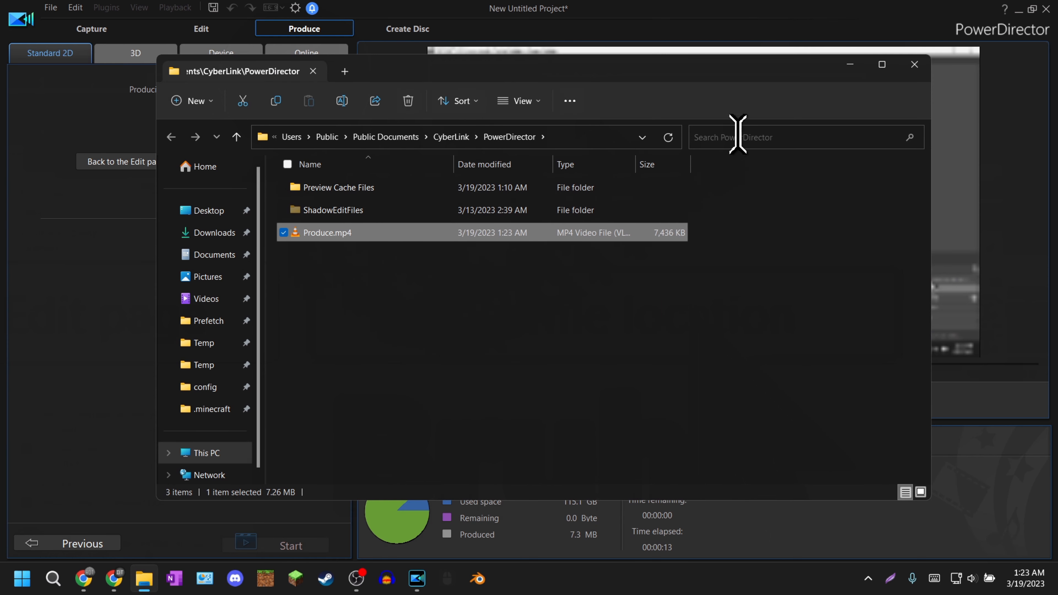
- Add the exported Produce.mp4 to the editing media library and remove it from there
left_click(196, 33)
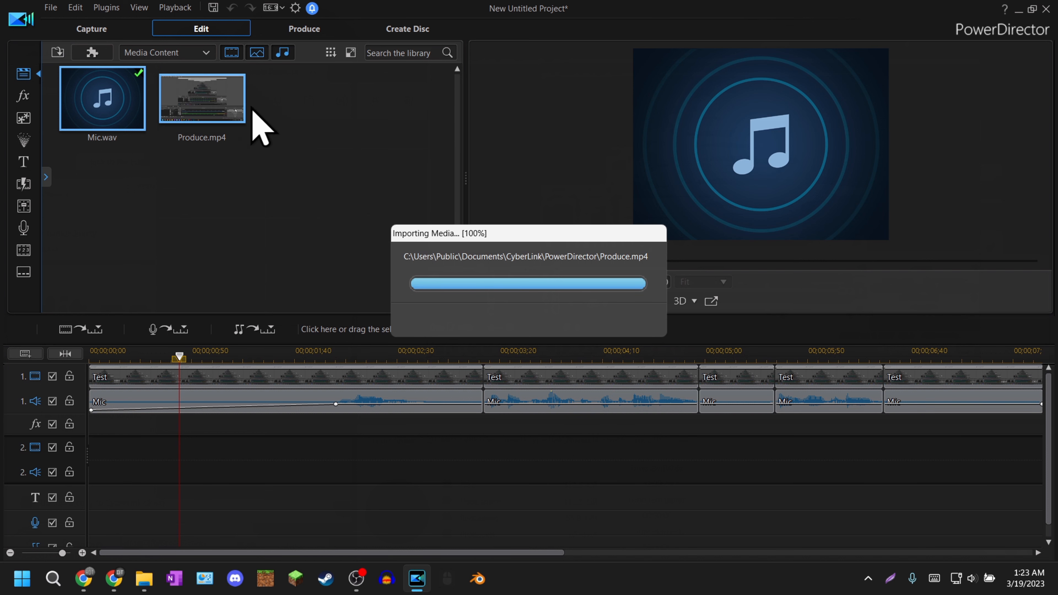
left_click(196, 107)
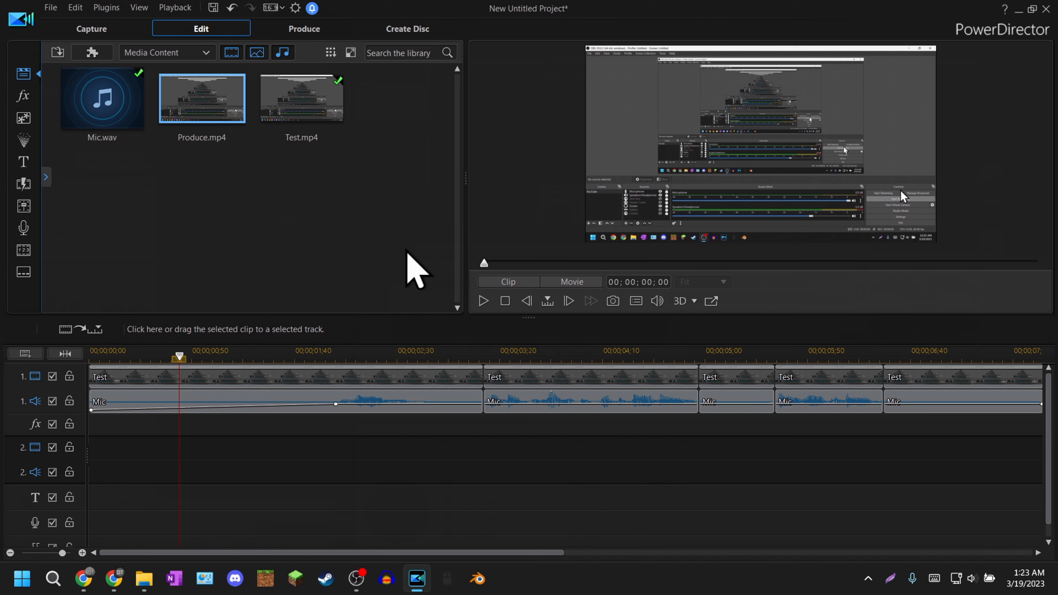
key("Delete")
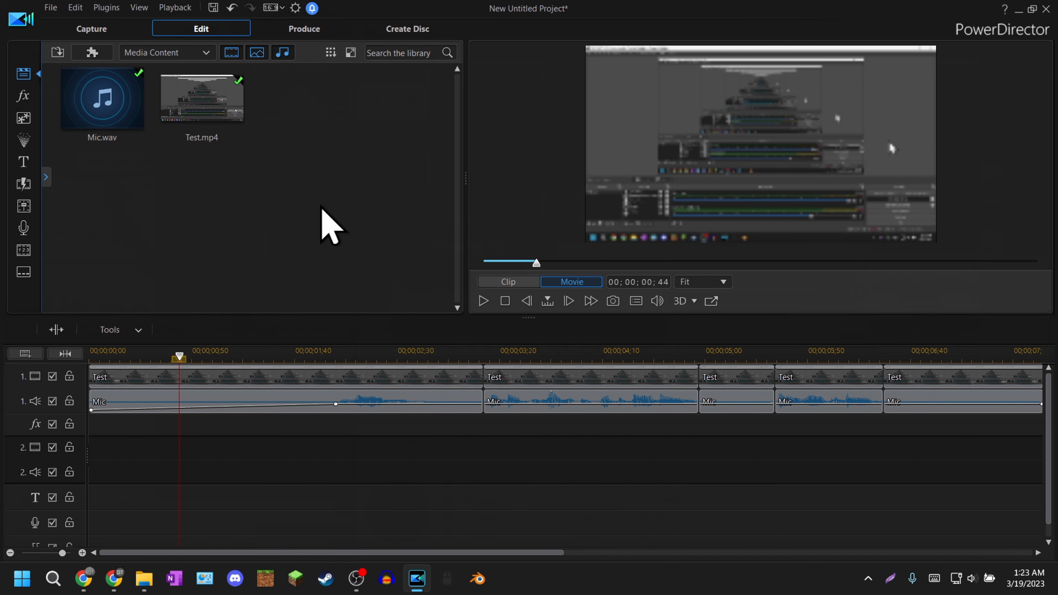
- Start saving the project and browse to the Documents\CyberLink\PowerDirector folder as its location
key("ctrl+s")
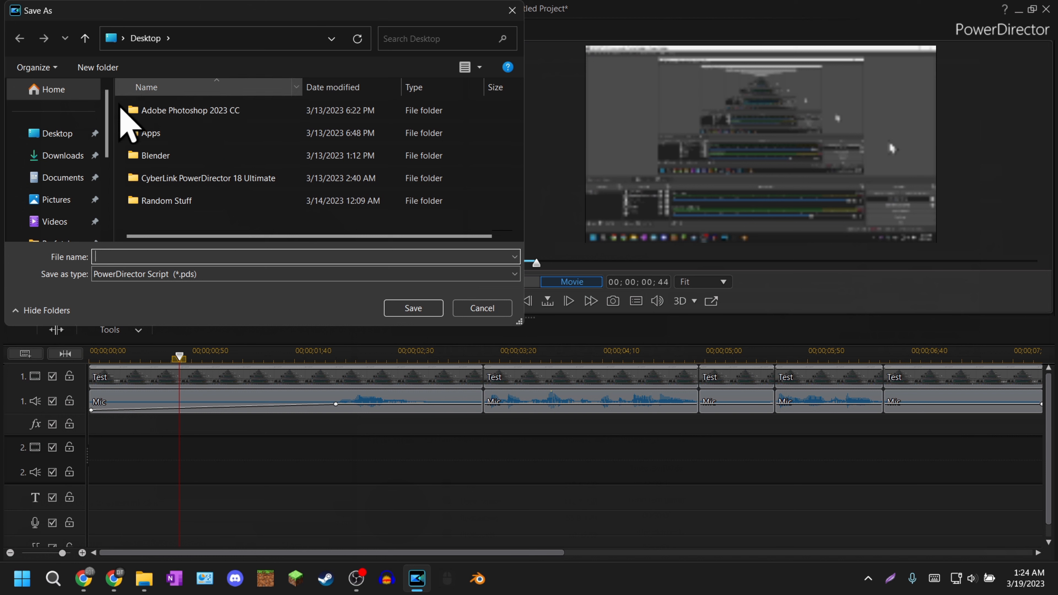
left_click(63, 178)
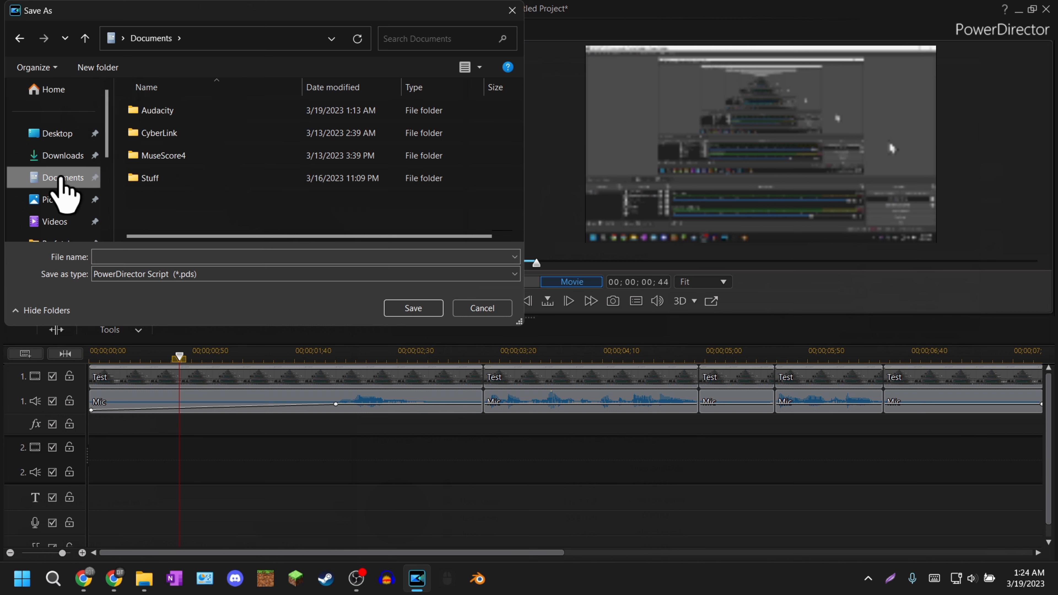
left_click(179, 134)
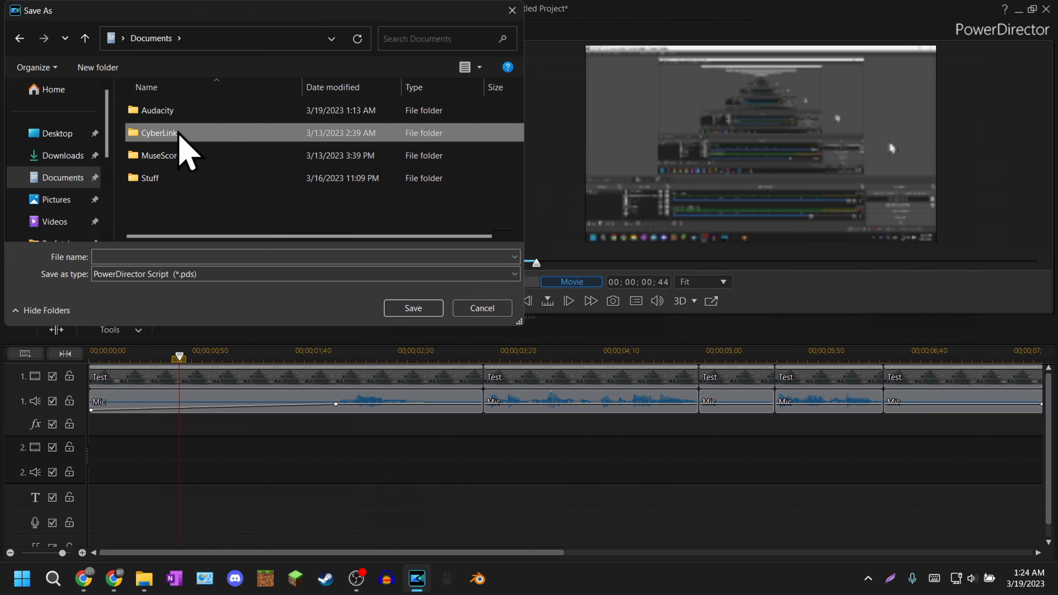
double_click(179, 134)
double_click(182, 112)
left_click(183, 114)
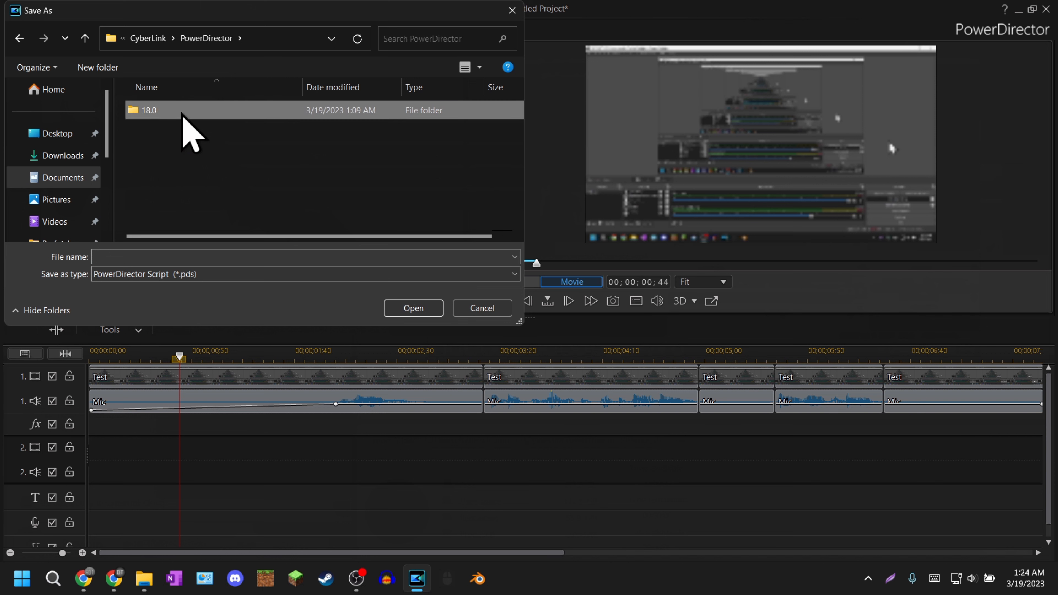
double_click(182, 111)
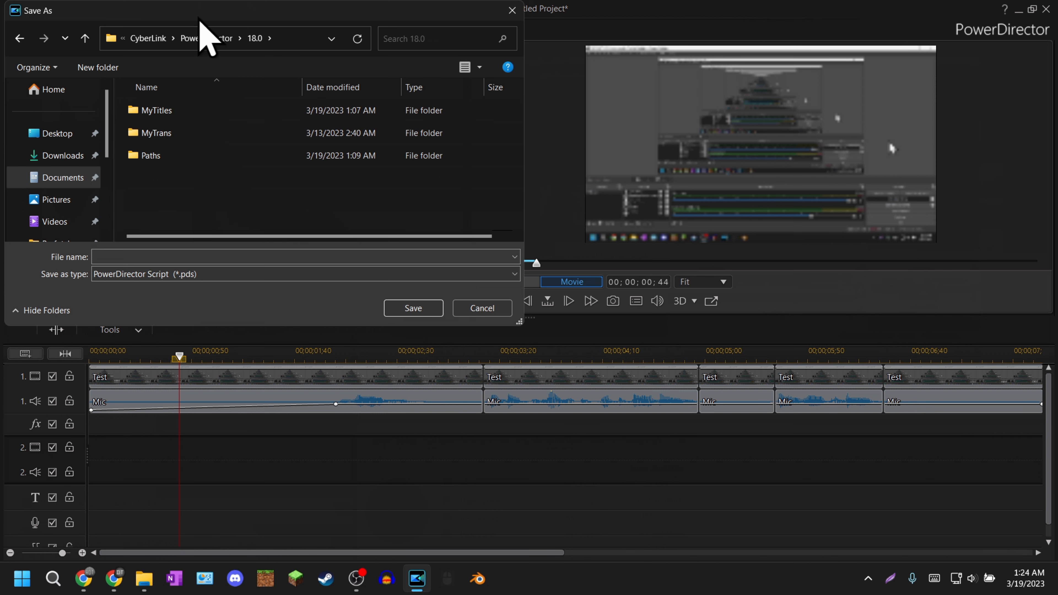
left_click(201, 41)
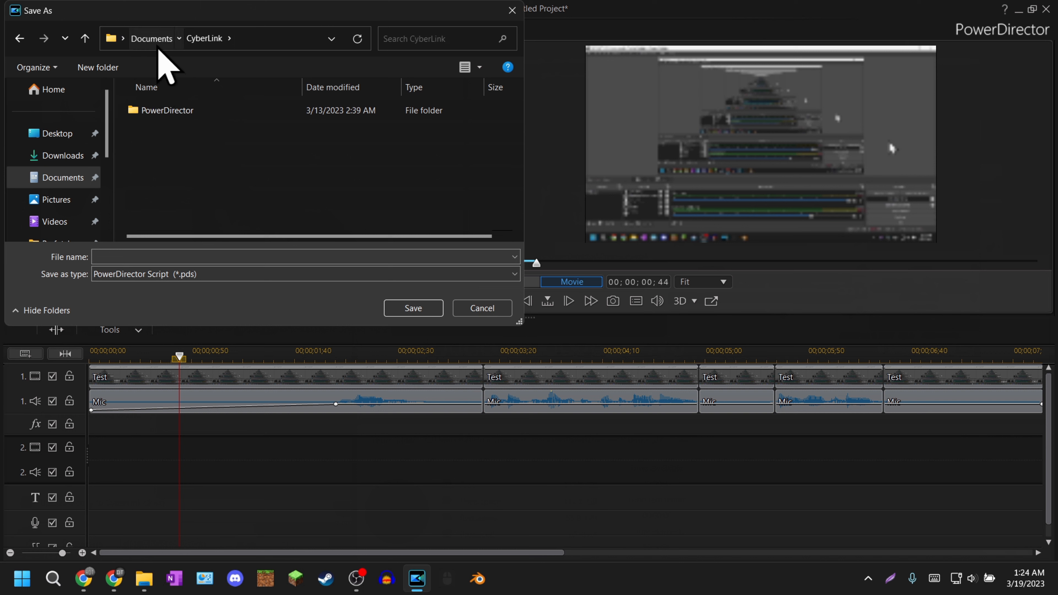
left_click(153, 39)
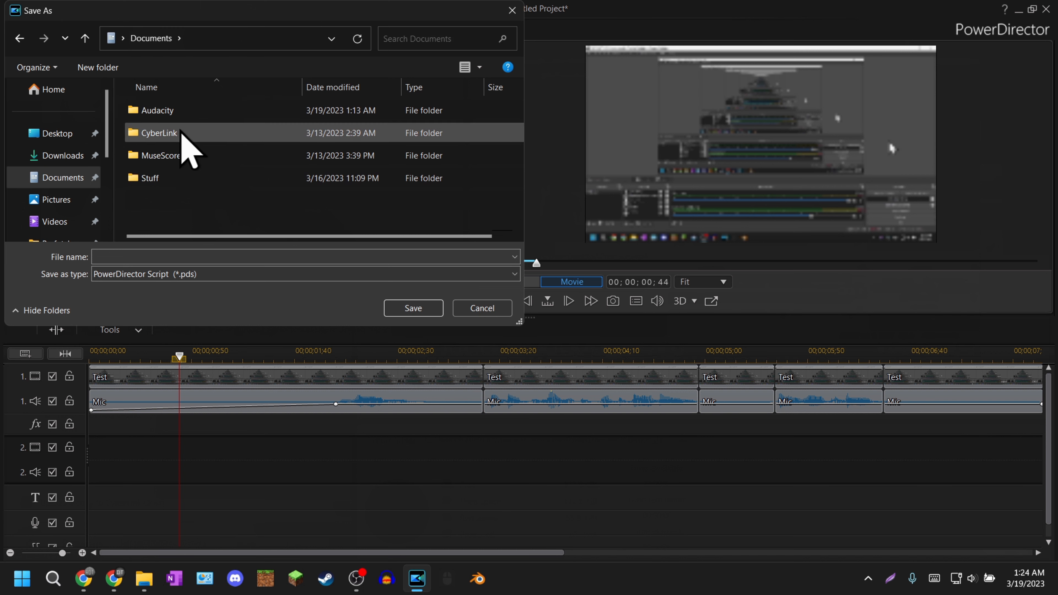
double_click(182, 133)
double_click(181, 110)
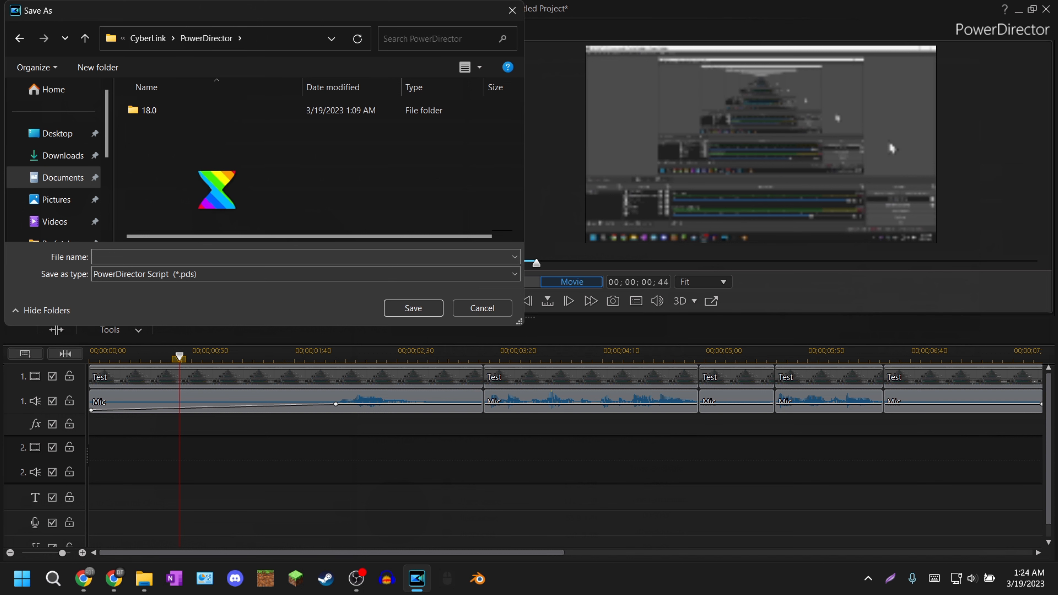
- Create a folder named All CyberLink PowerDirector Saves and save the project in it as Test
right_click(200, 171)
mouse_move(292, 319)
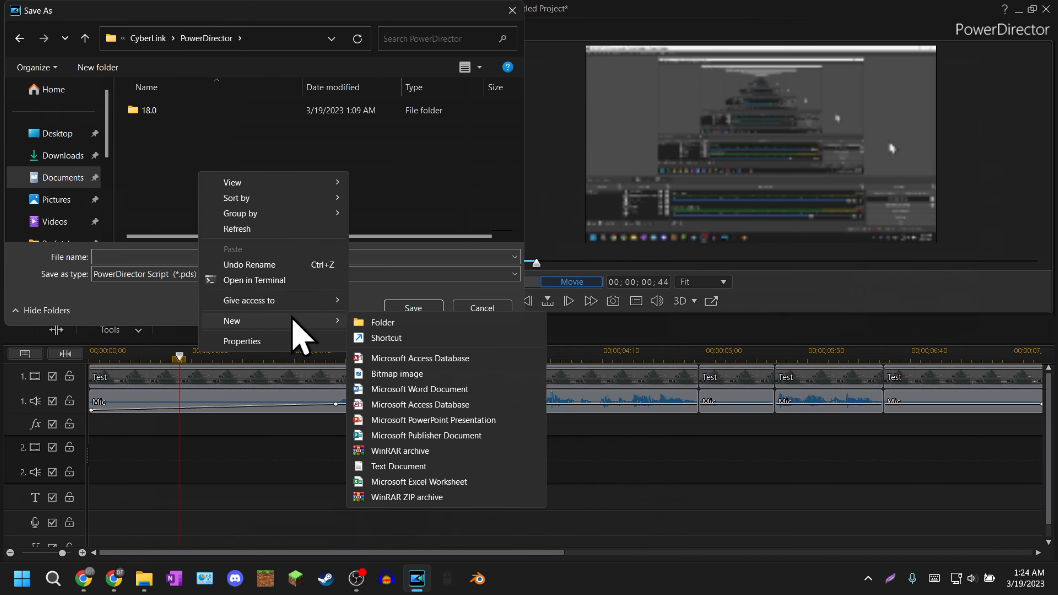
left_click(383, 322)
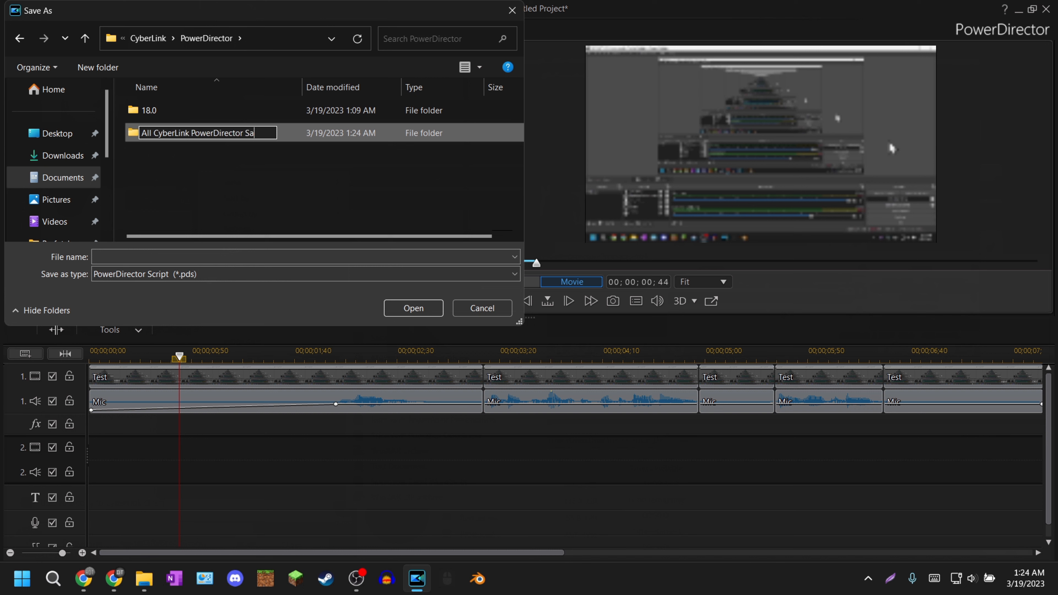
key("Return")
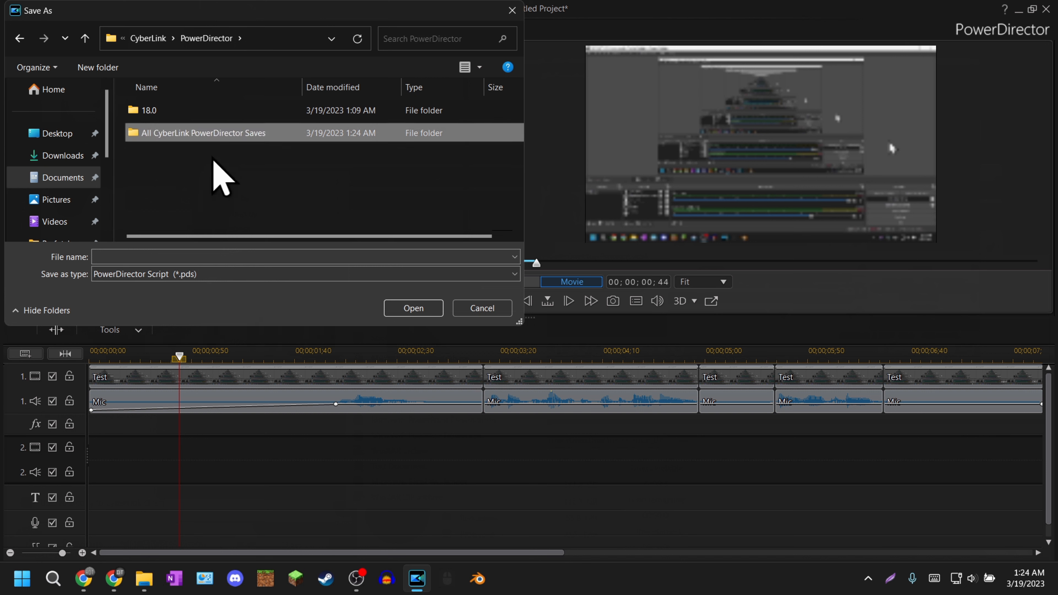
double_click(218, 138)
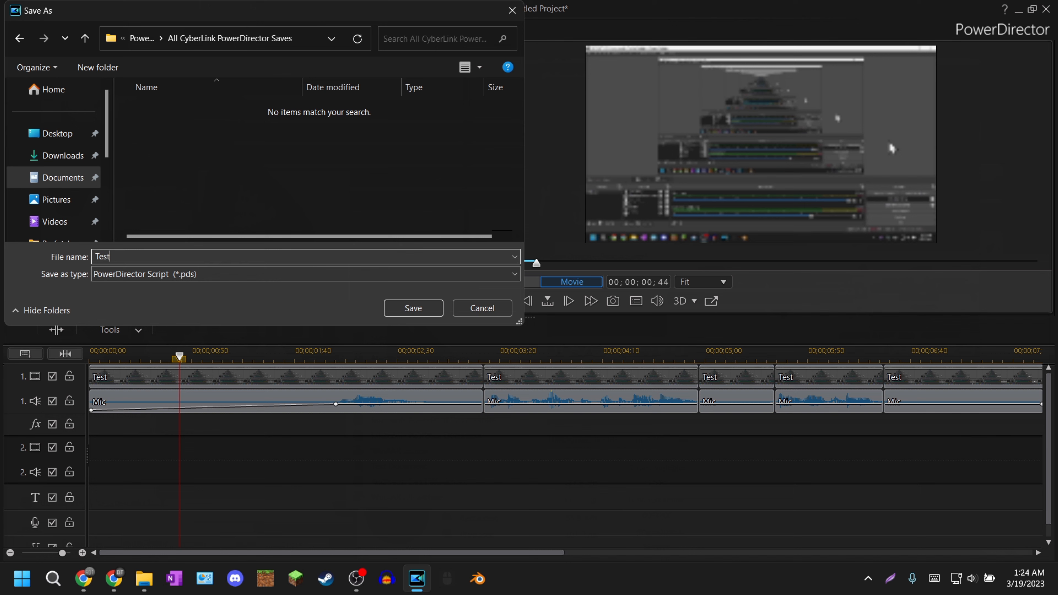
key("Return")
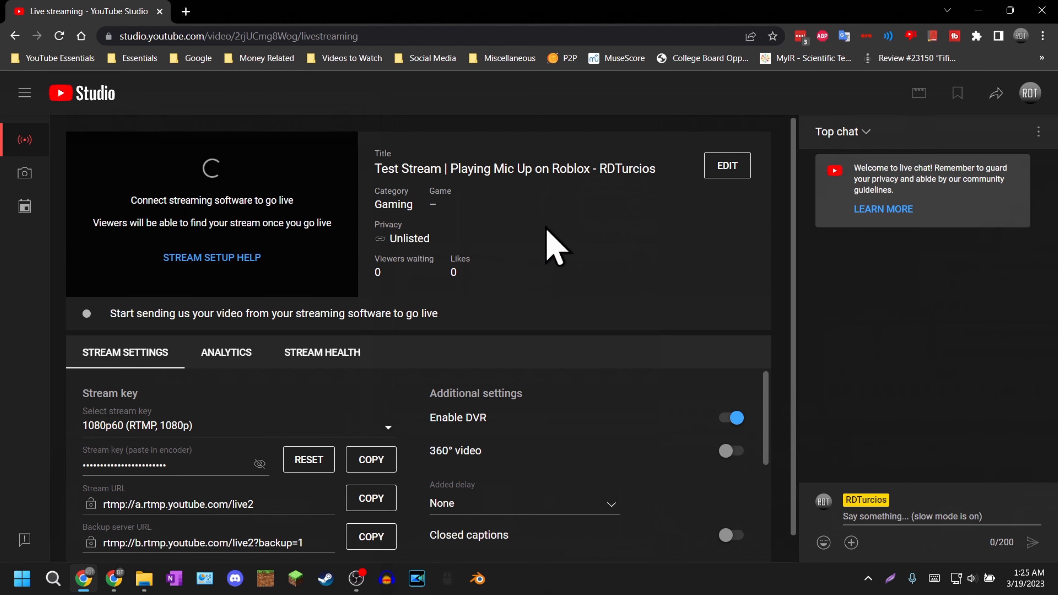
- Open the channel's videos page from the YouTube Essentials bookmarks, and go to the bookmarked YouTube Studio upload page
left_click(37, 61)
left_click(49, 82)
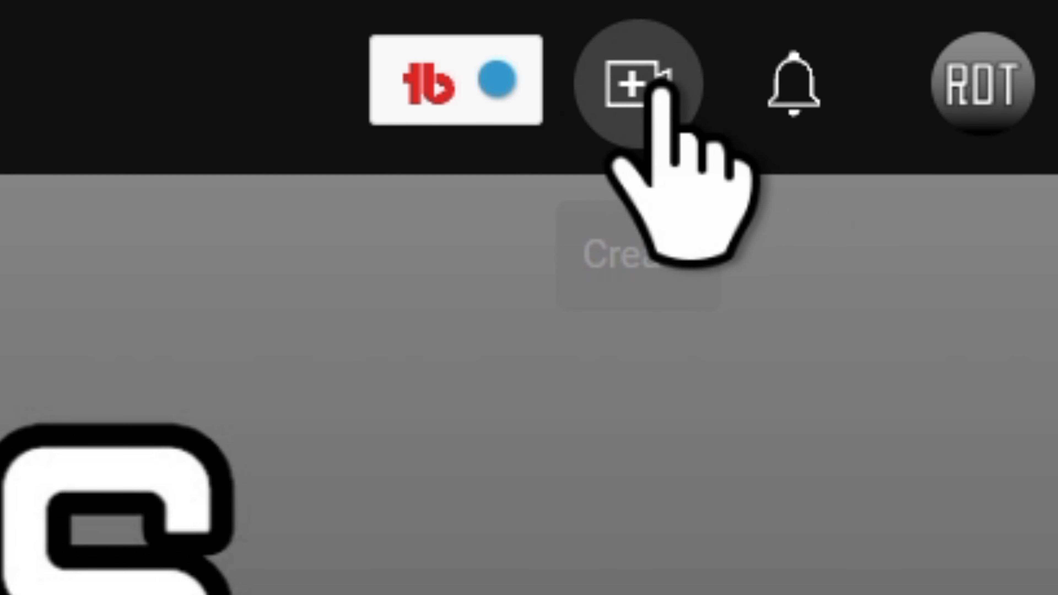
left_click(661, 90)
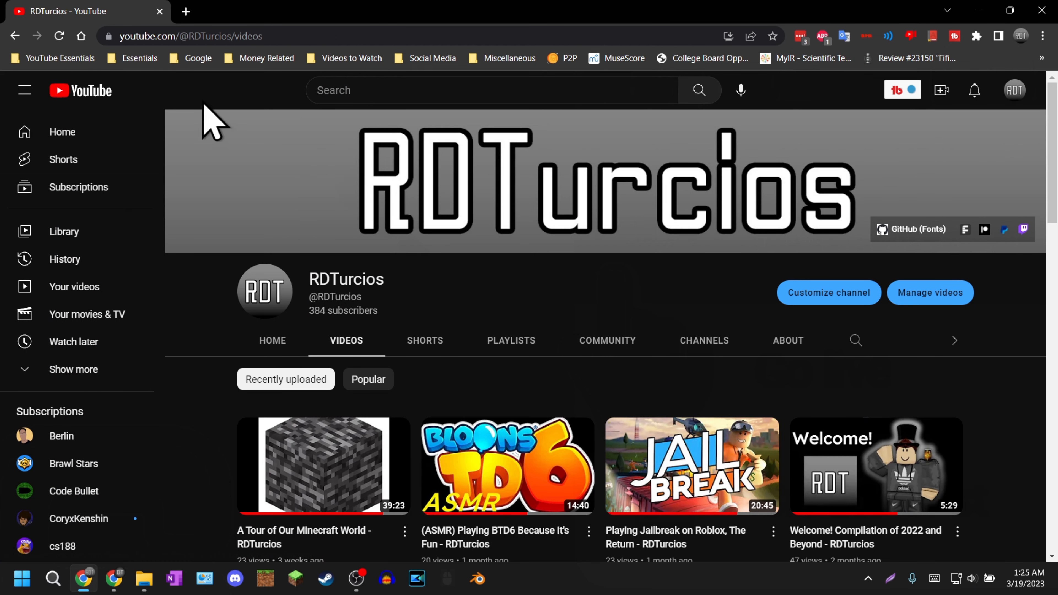
left_click(17, 59)
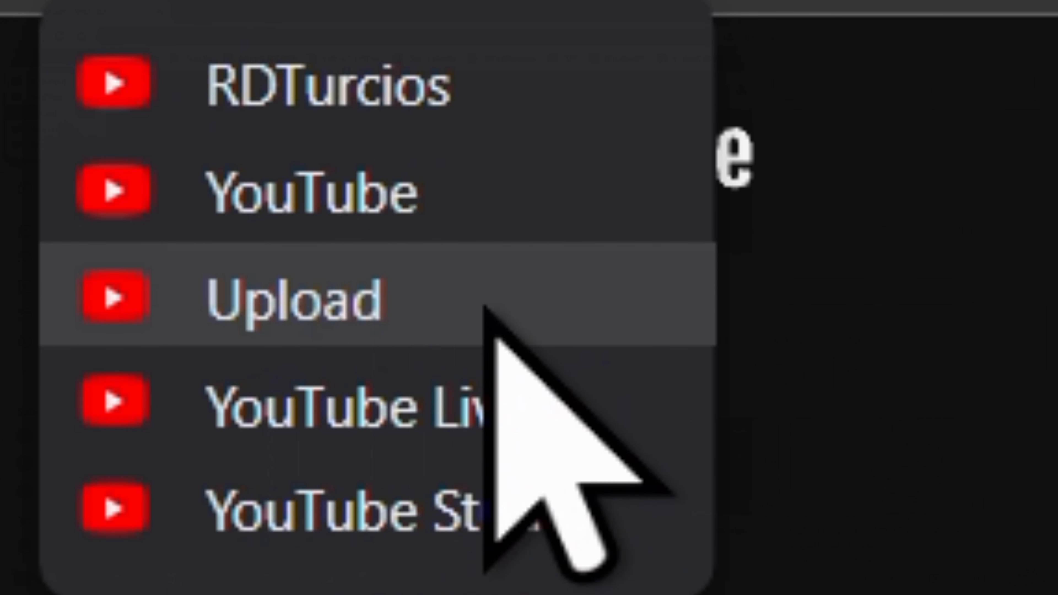
left_click(485, 311)
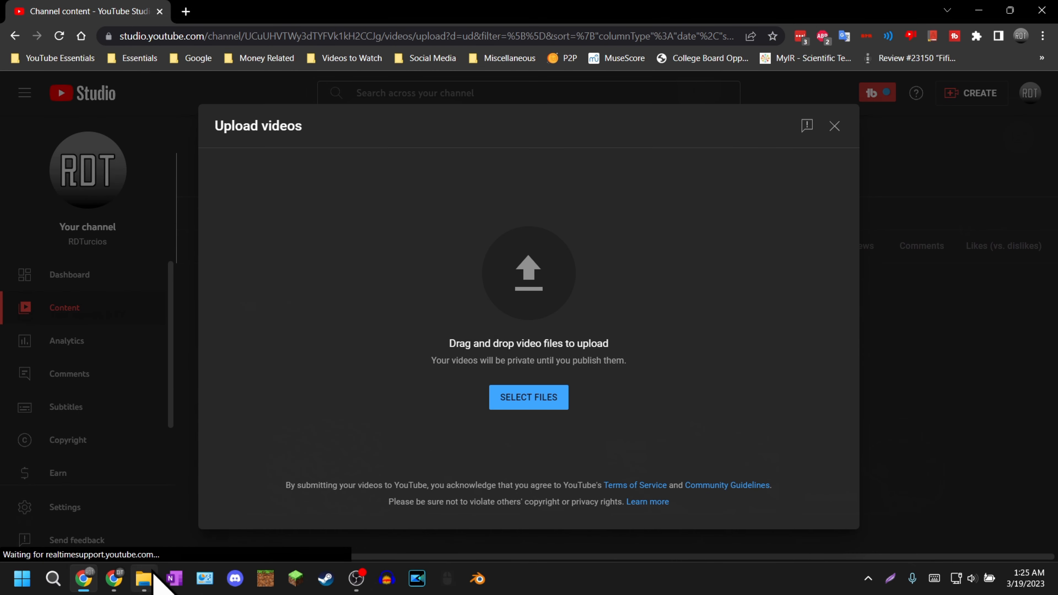
- Upload Produce.mp4 from File Explorer to YouTube Studio and place the cursor in the video's title field
left_click(144, 579)
left_click_drag(451, 85, 1015, 97)
left_click(931, 245)
left_click_drag(889, 255, 677, 232)
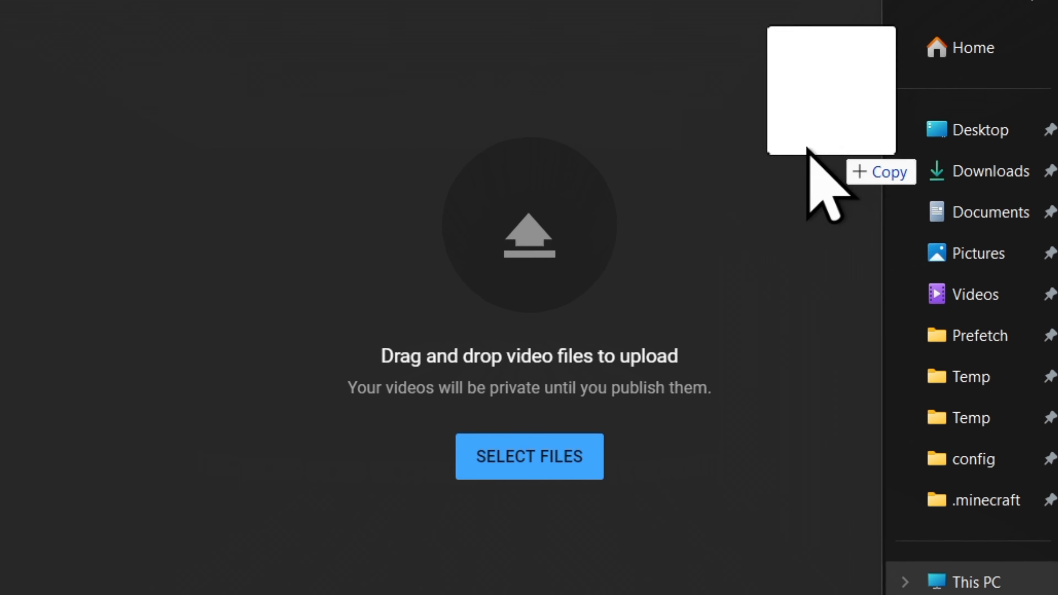
left_click_drag(808, 148, 1057, 331)
left_click_drag(972, 331, 500, 292)
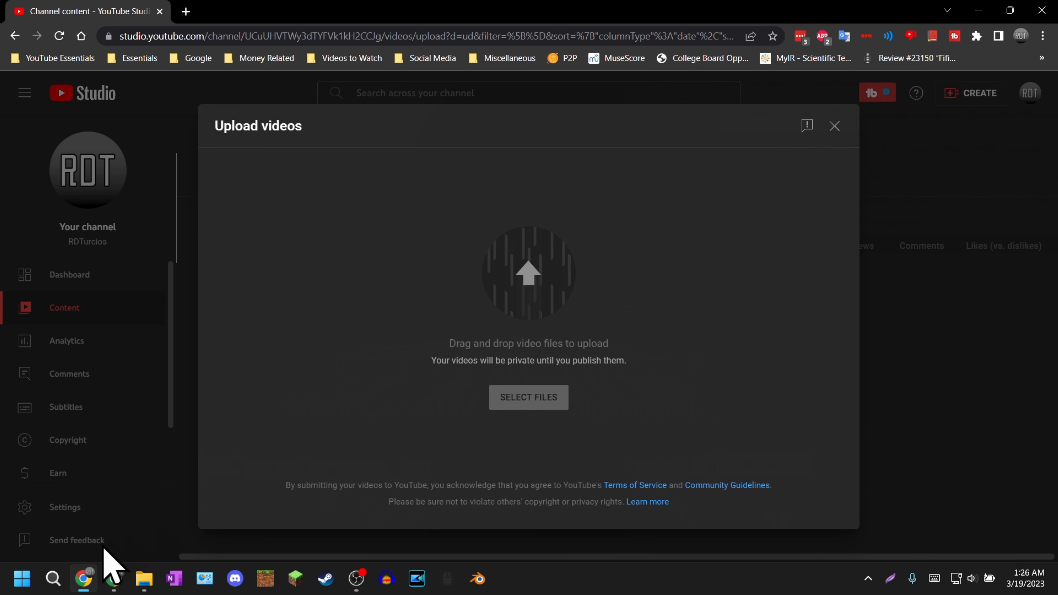
left_click(144, 578)
left_click_drag(940, 90, 403, 107)
left_click(935, 84)
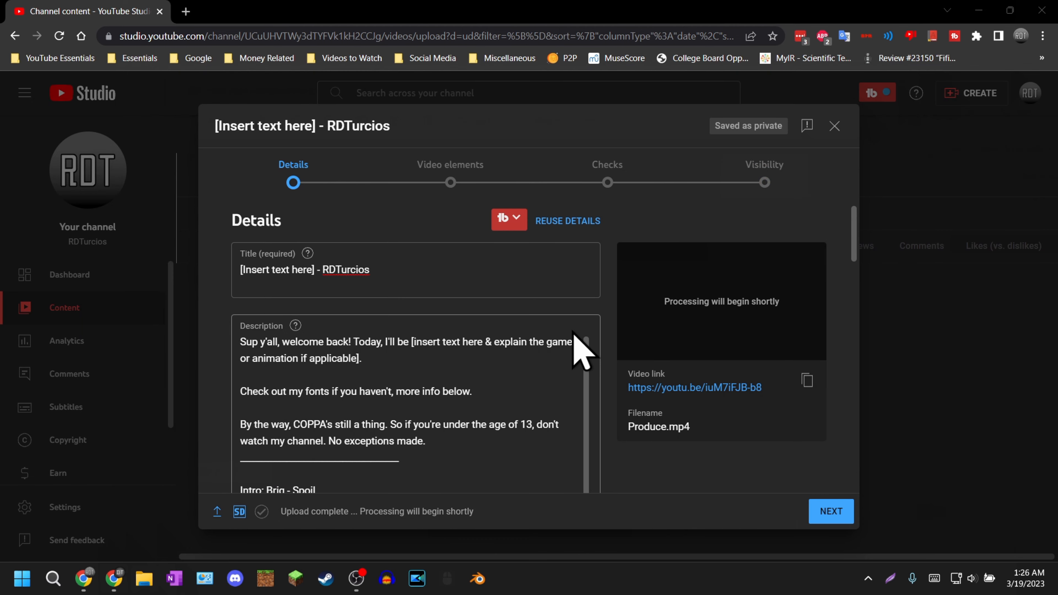
left_click(412, 276)
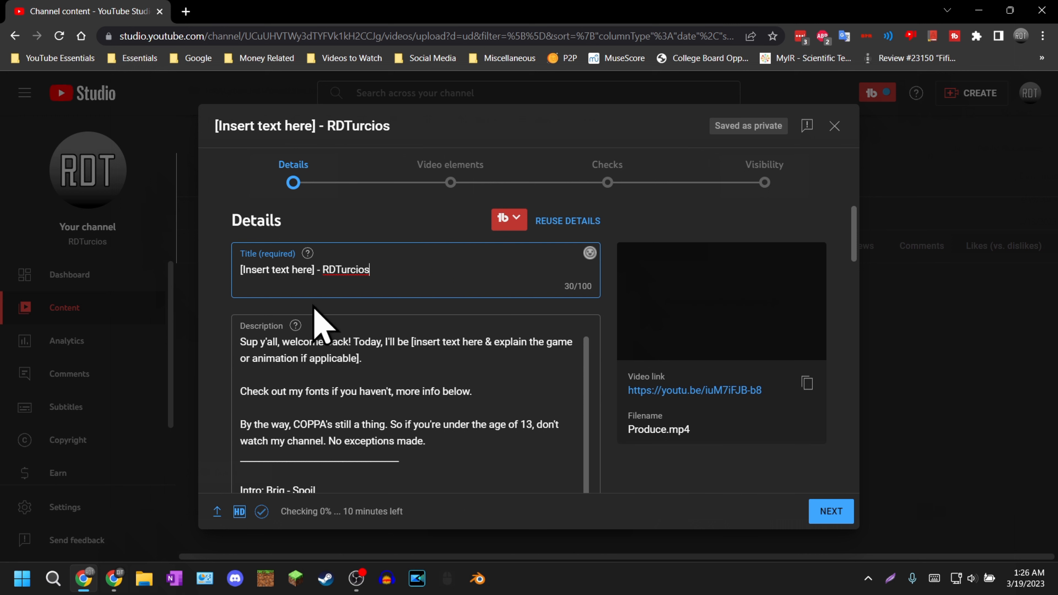
- Switch to the YouTube Description note in OneNote and highlight the section from the ROBLOX link through the BTRoblox Chrome extension link
left_click(68, 166)
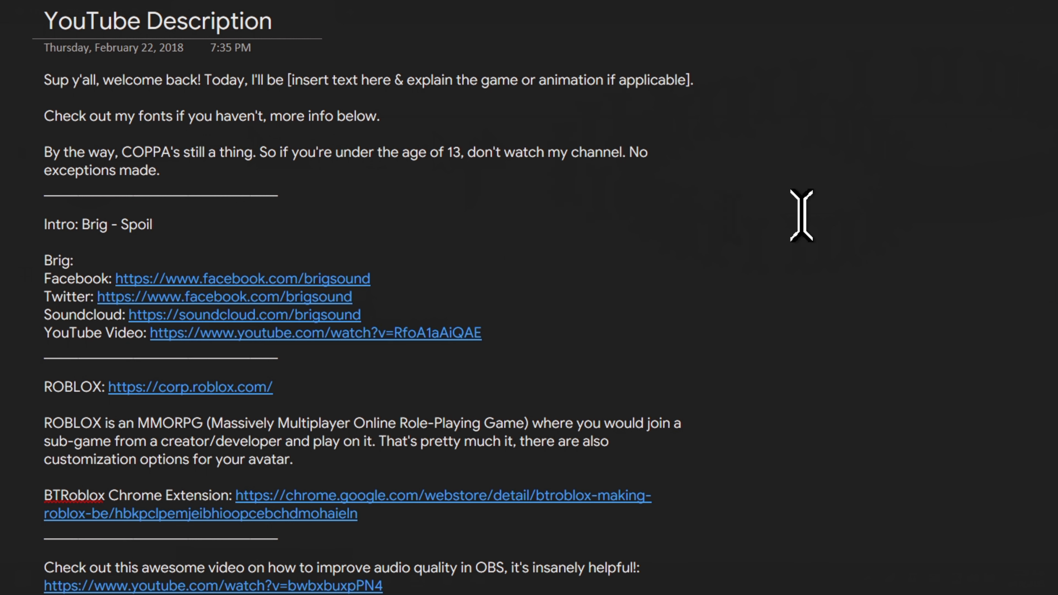
scroll(529, 298, "down", 3)
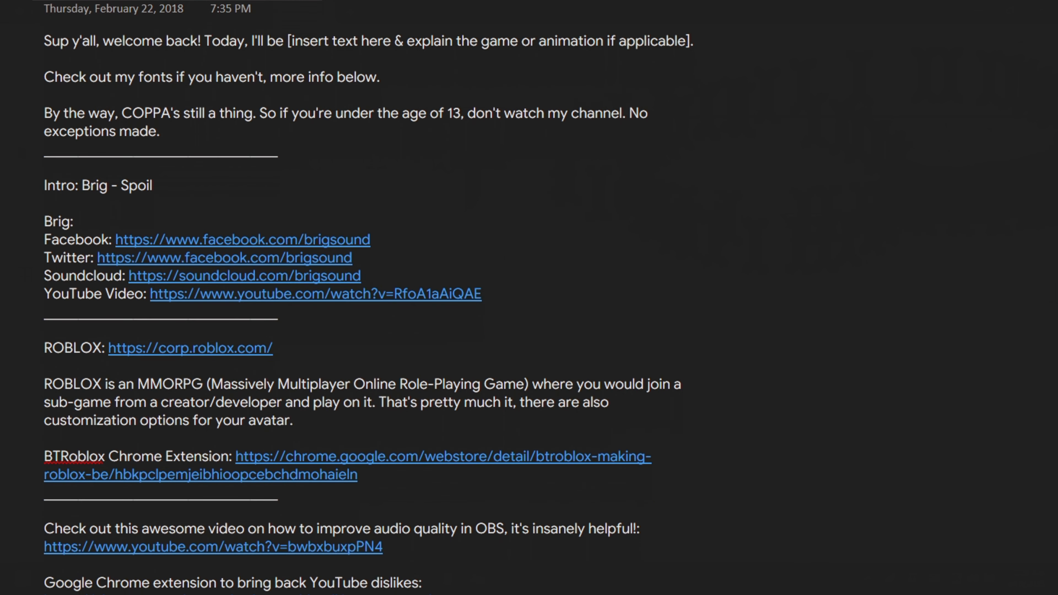
scroll(363, 298, "down", 4)
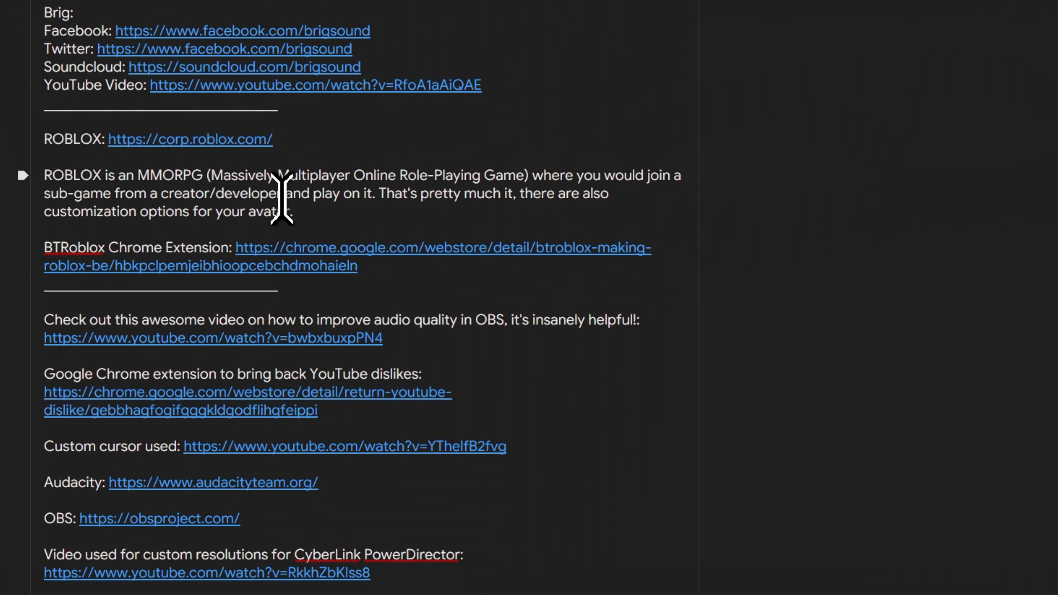
left_click_drag(359, 266, 45, 142)
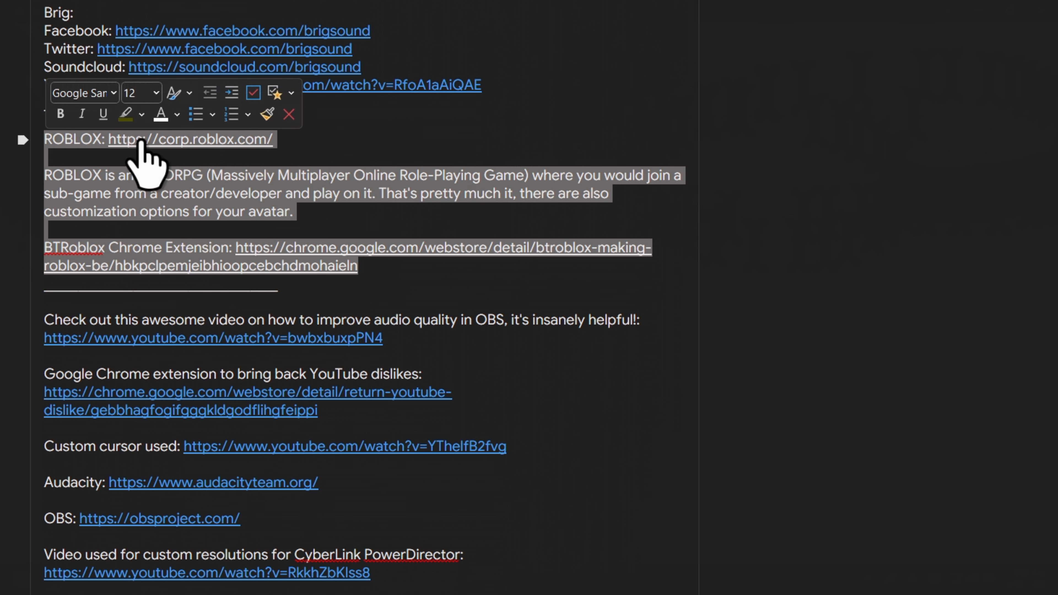
- Review the rest of the YouTube Description note: software and font links, social media links, and microphone and headphone details
scroll(364, 296, "down", 4)
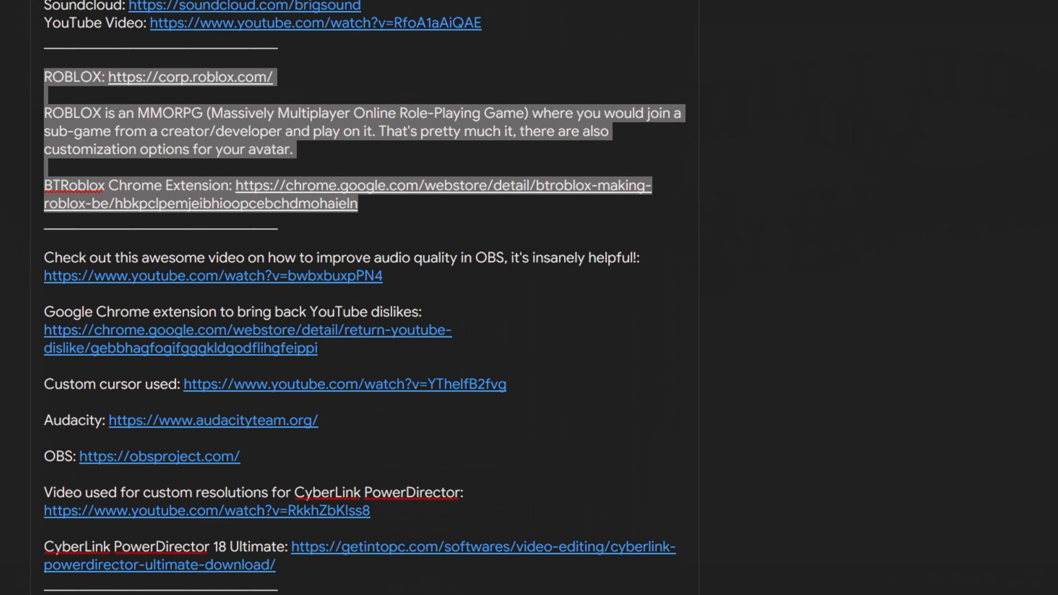
scroll(365, 296, "down", 4)
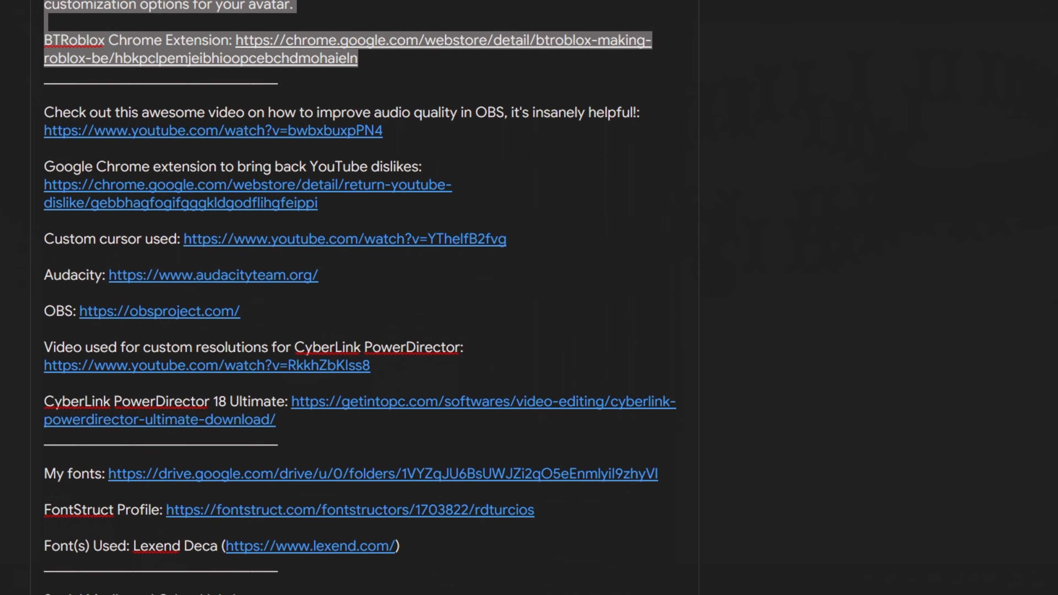
scroll(365, 296, "down", 3)
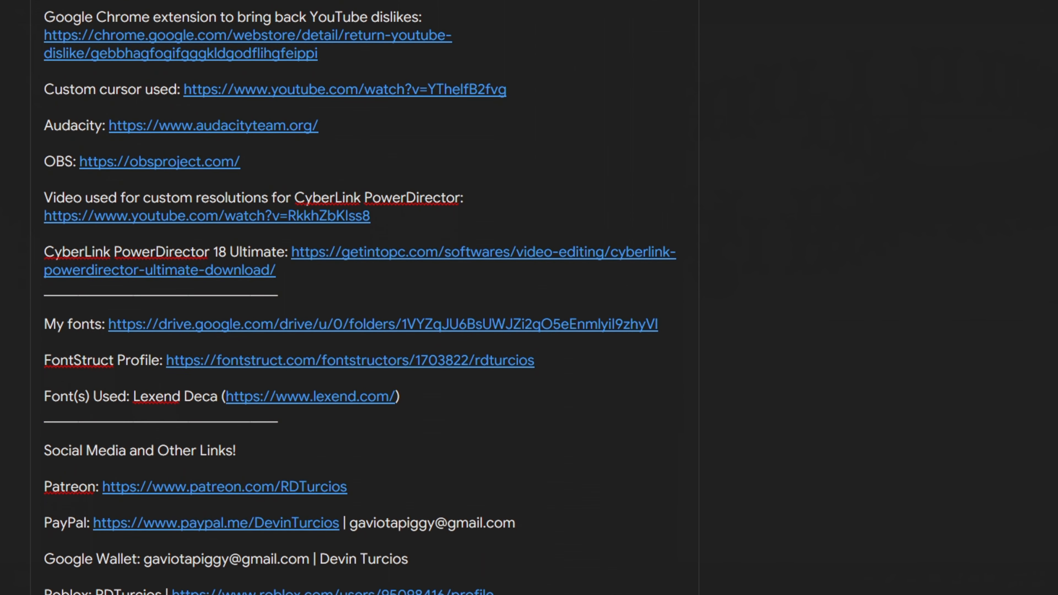
scroll(364, 296, "down", 1)
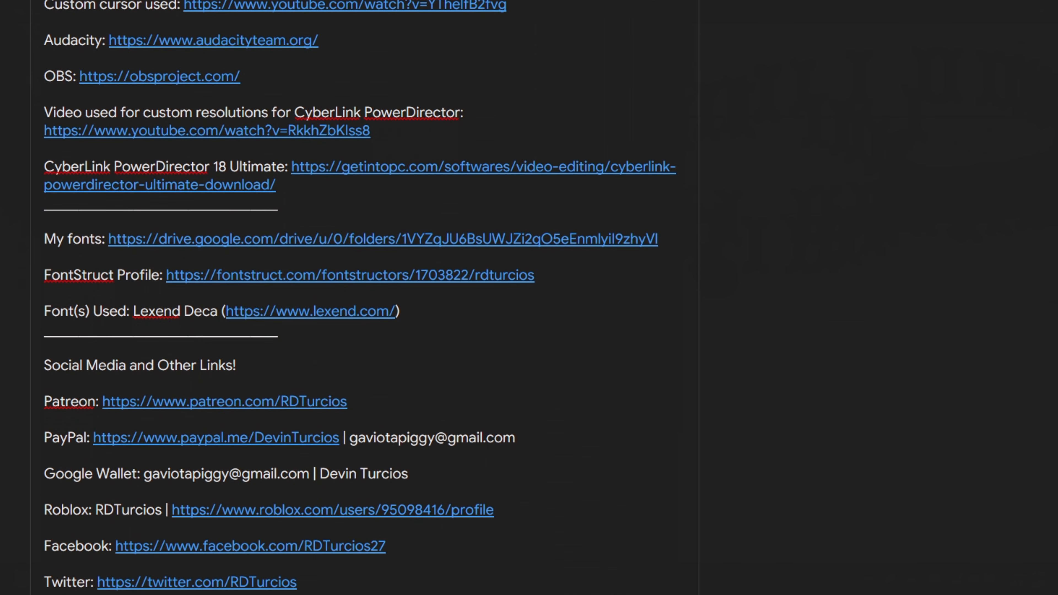
scroll(364, 296, "down", 2)
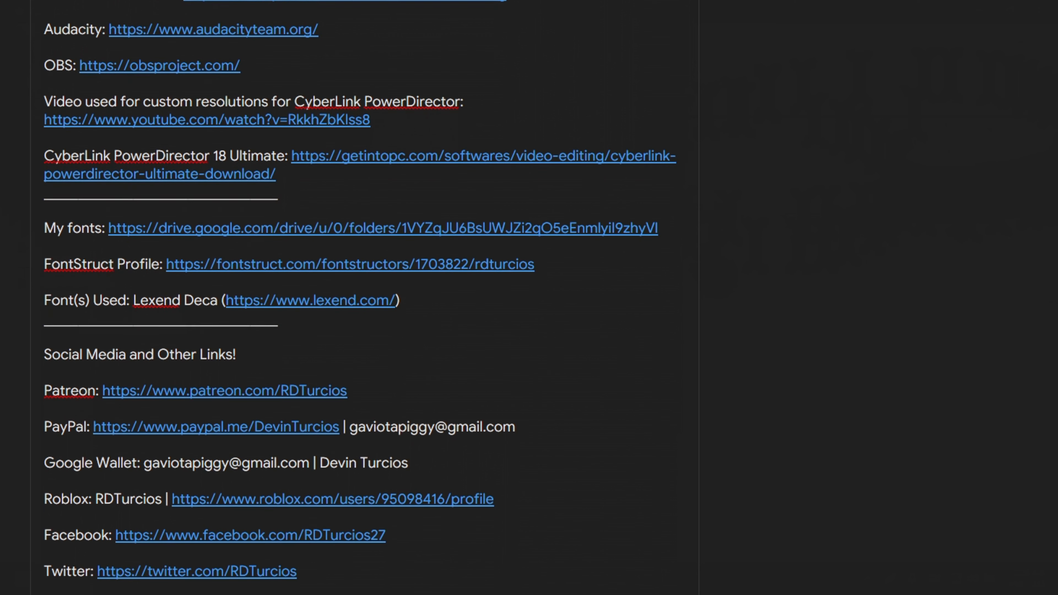
scroll(365, 296, "down", 5)
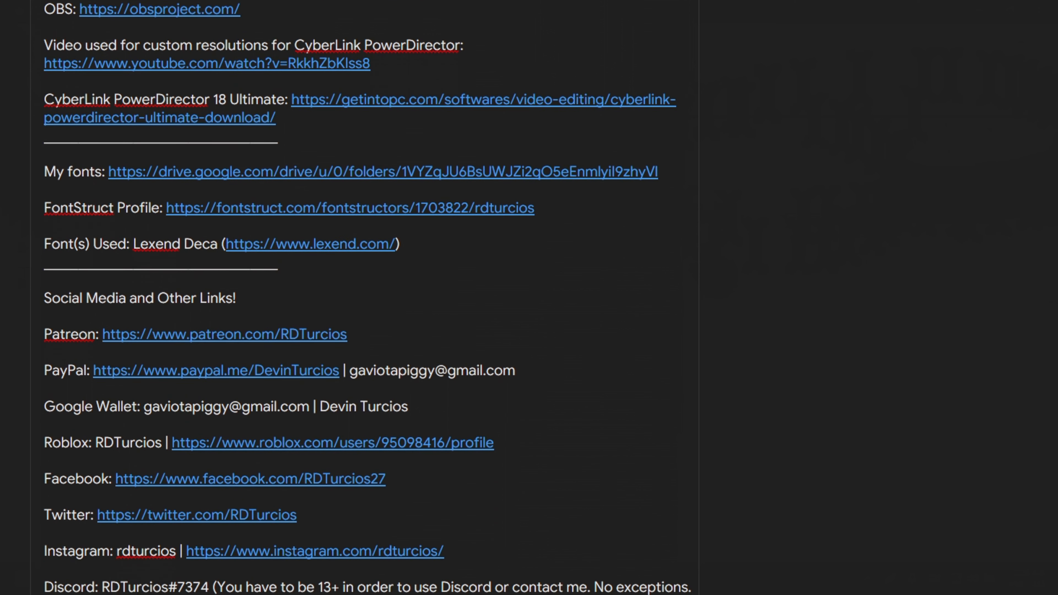
scroll(365, 296, "down", 1)
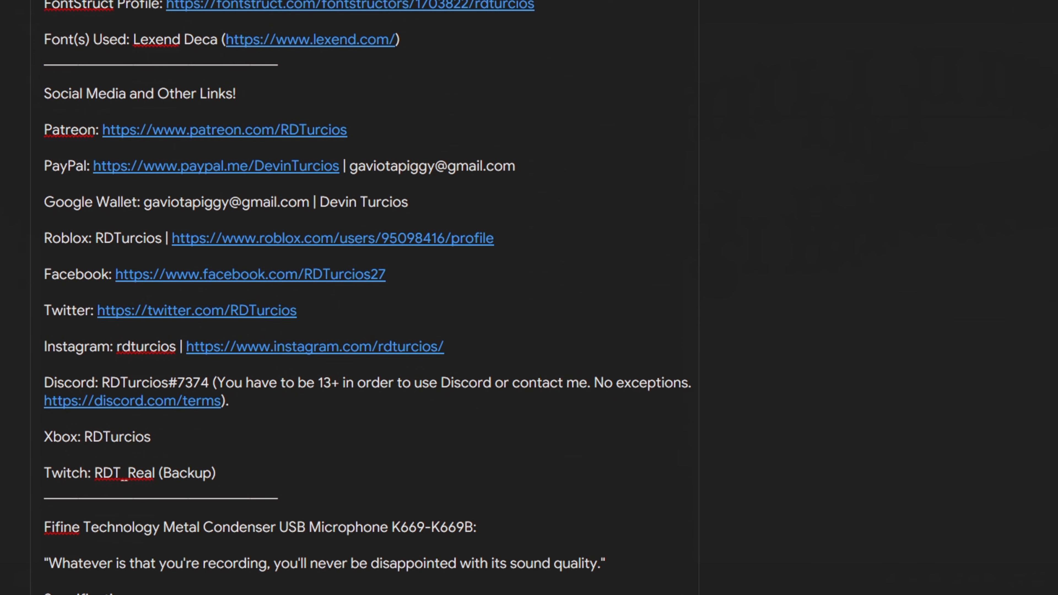
scroll(364, 296, "up", 2)
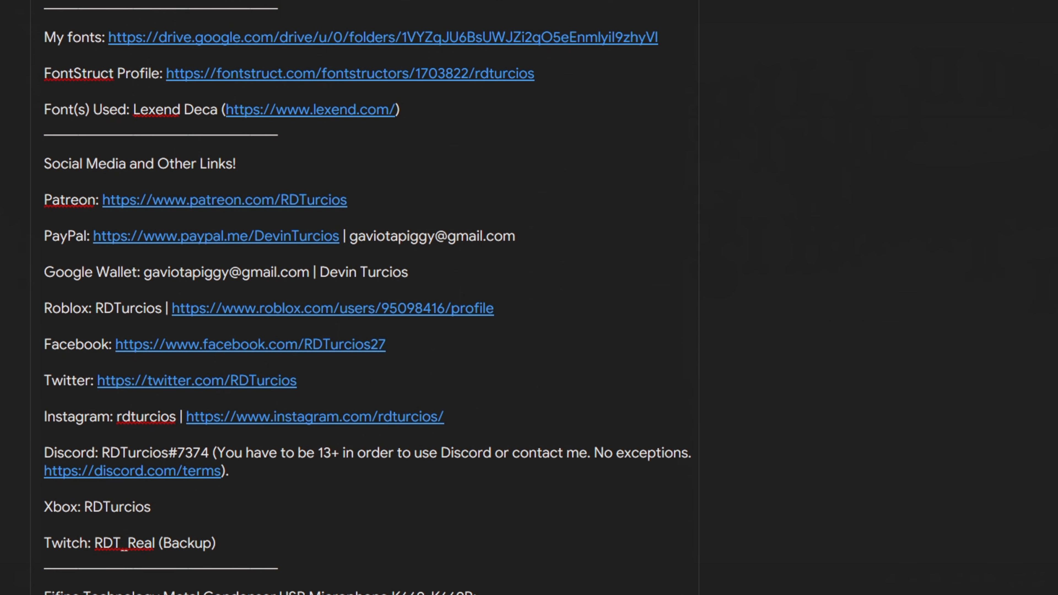
scroll(365, 296, "down", 5)
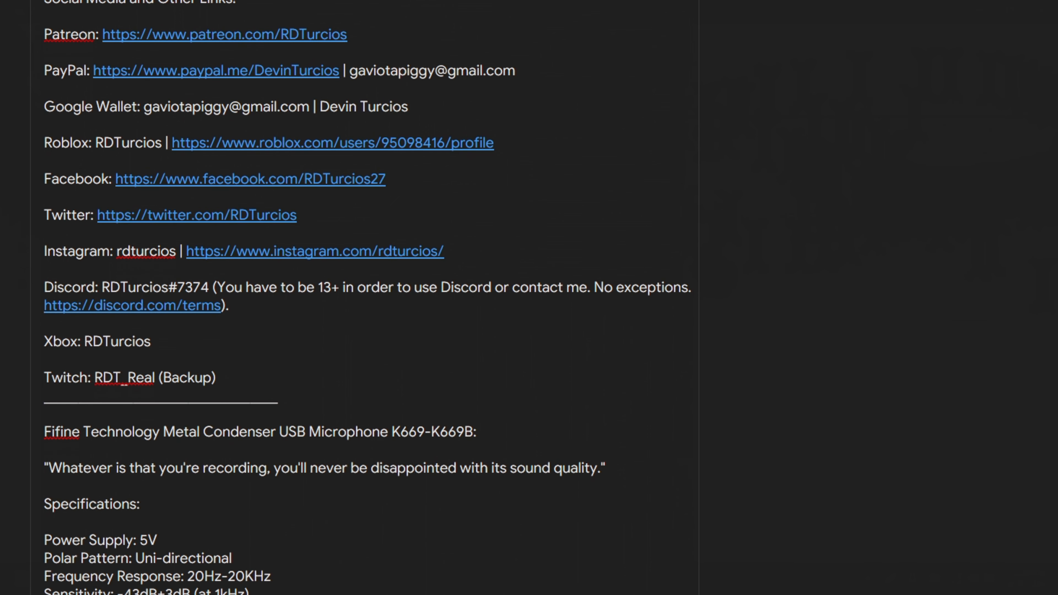
scroll(364, 296, "down", 2)
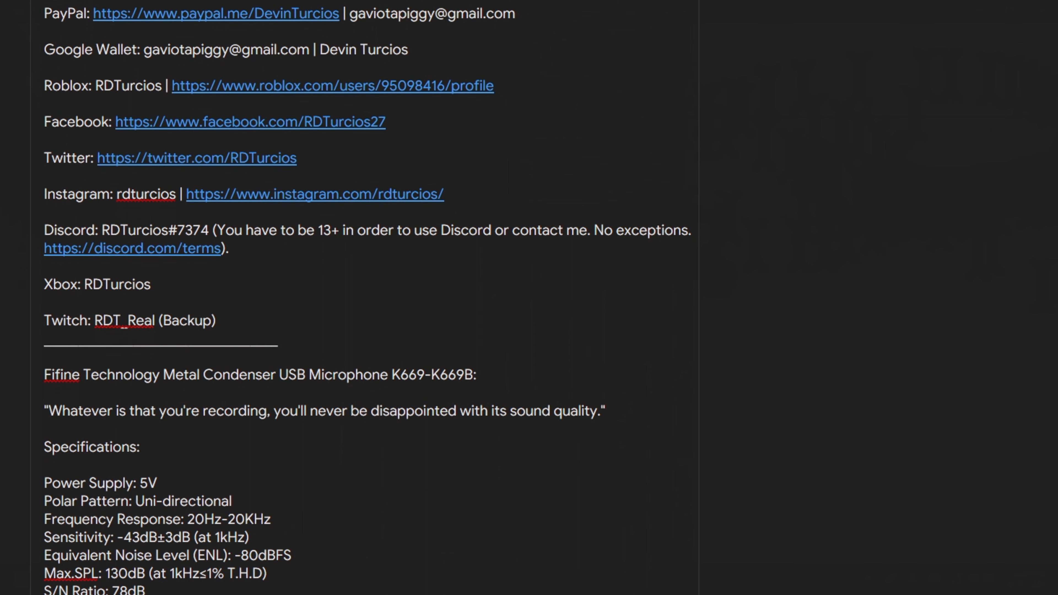
scroll(365, 296, "down", 3)
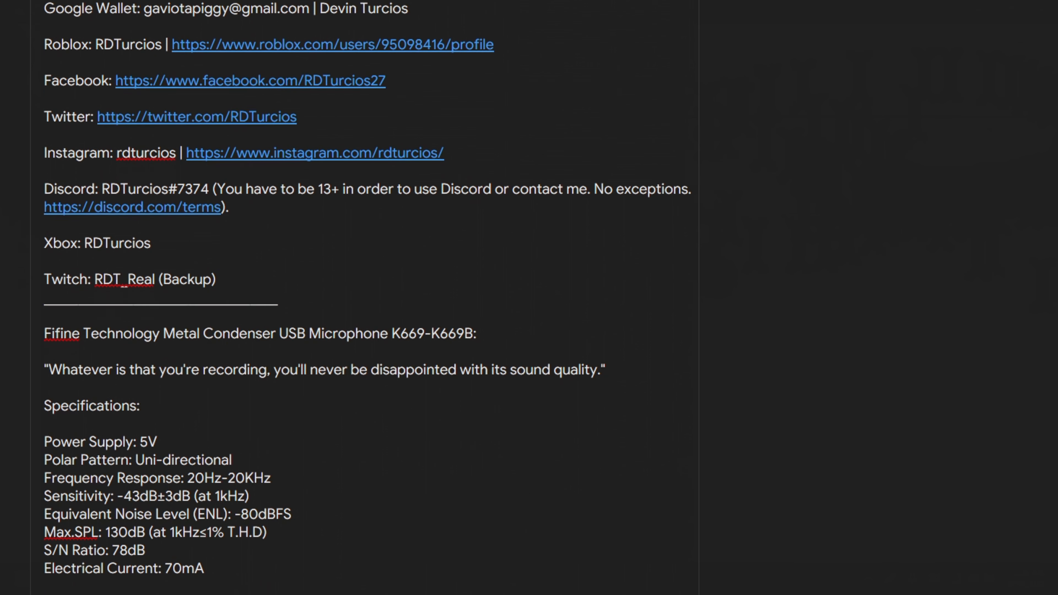
scroll(365, 296, "down", 2)
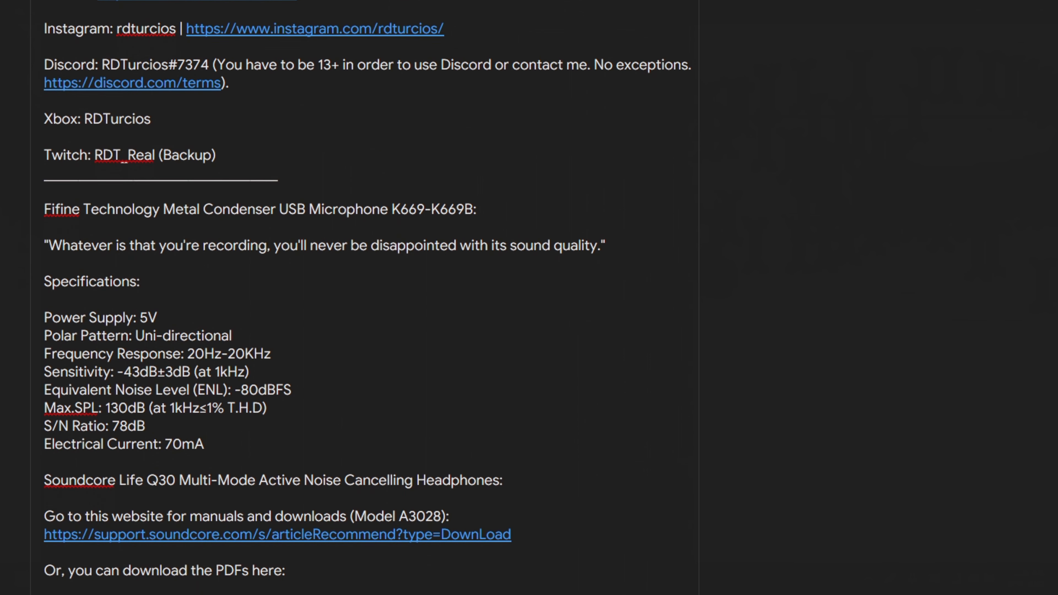
scroll(365, 296, "down", 2)
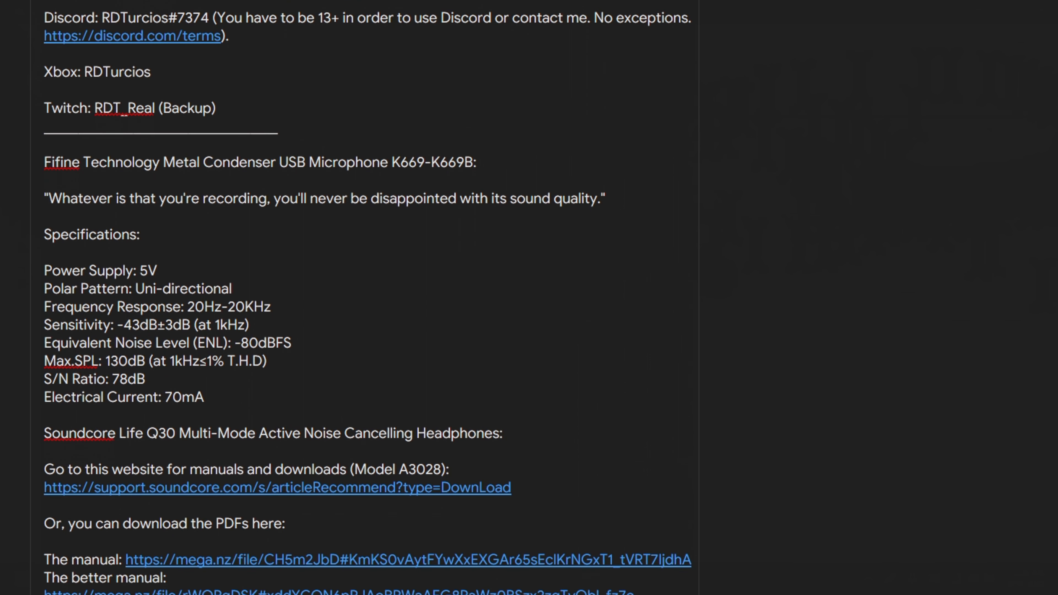
scroll(364, 296, "down", 1)
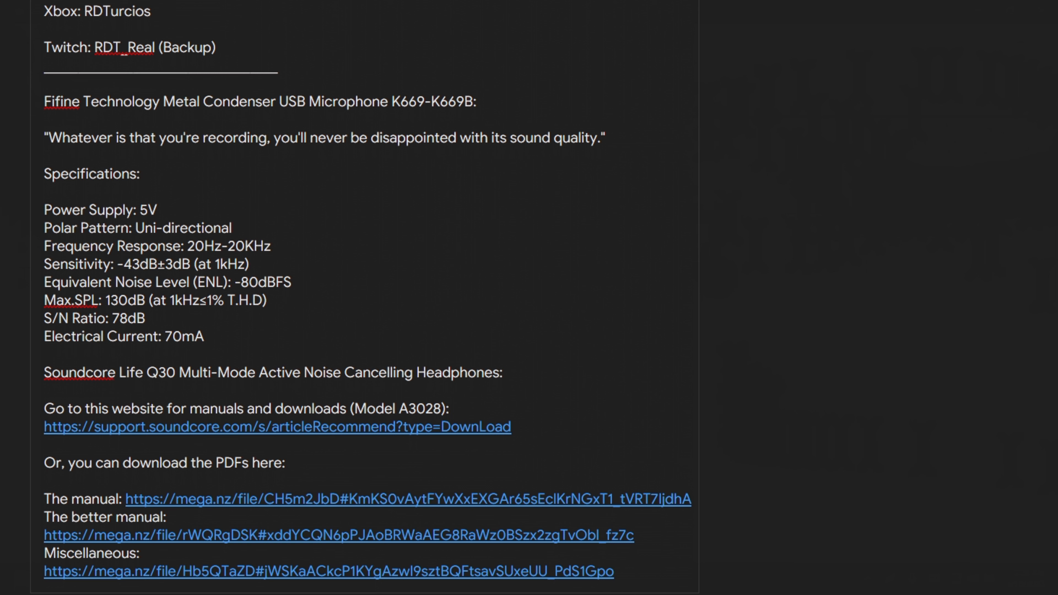
- Open the YouTube Live Description note and review its template from the introduction to the headphone manual links
key("ctrl+Home")
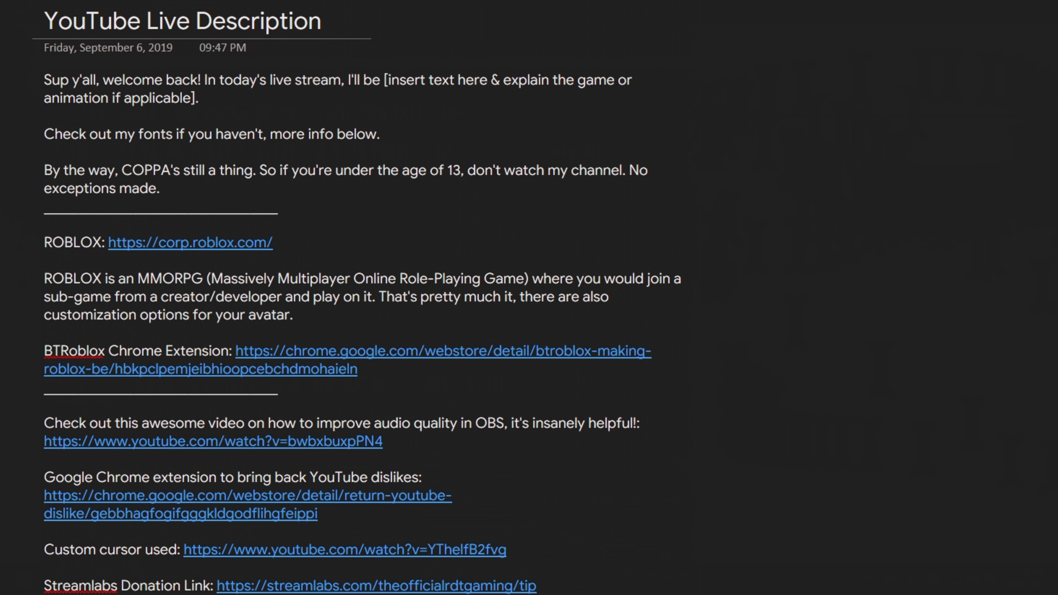
scroll(356, 298, "down", 7)
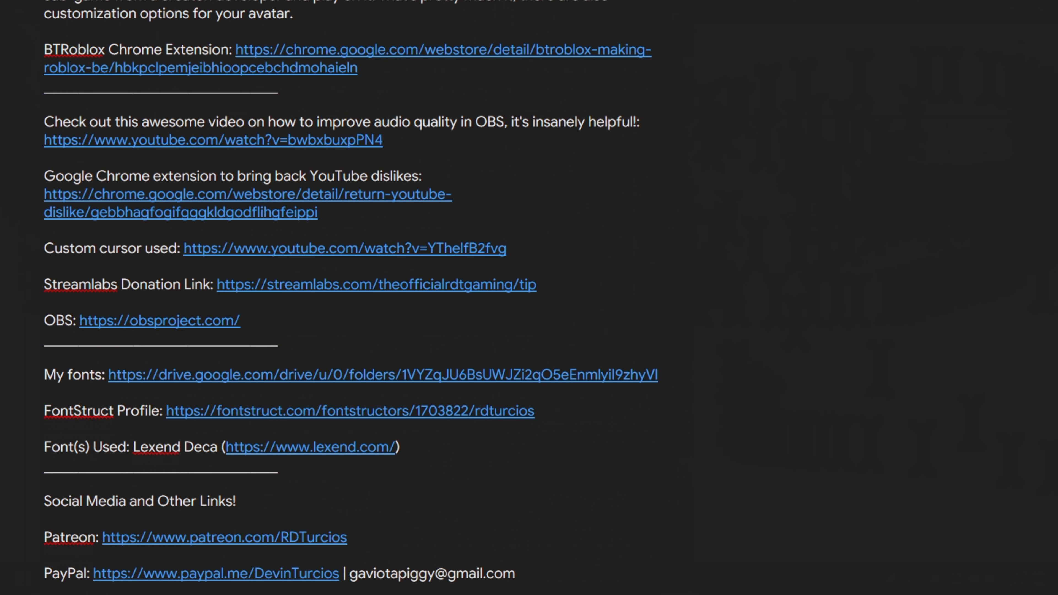
scroll(350, 301, "down", 1)
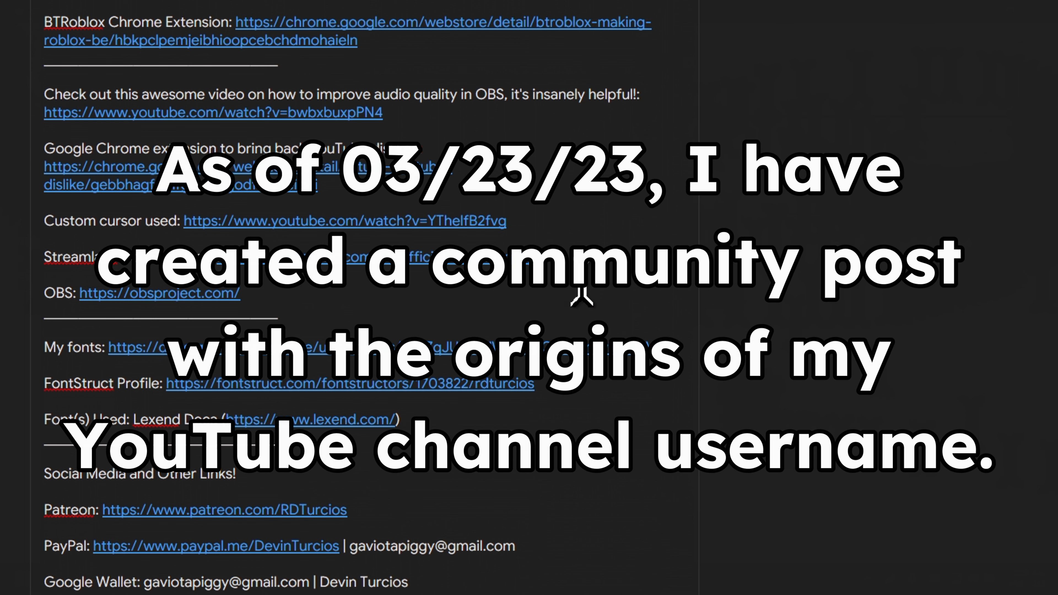
scroll(582, 296, "down", 7)
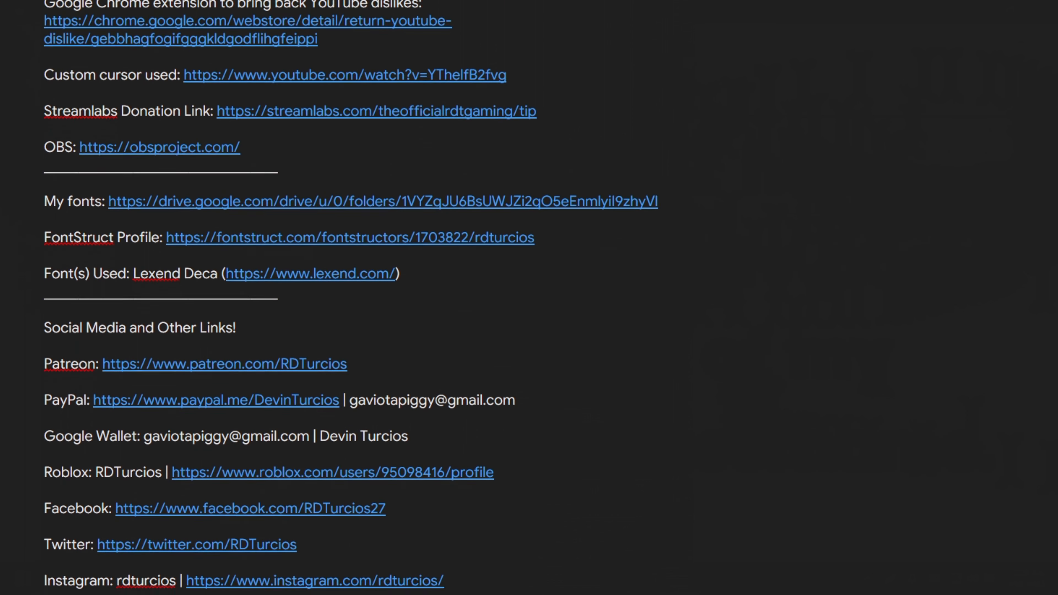
scroll(351, 296, "down", 12)
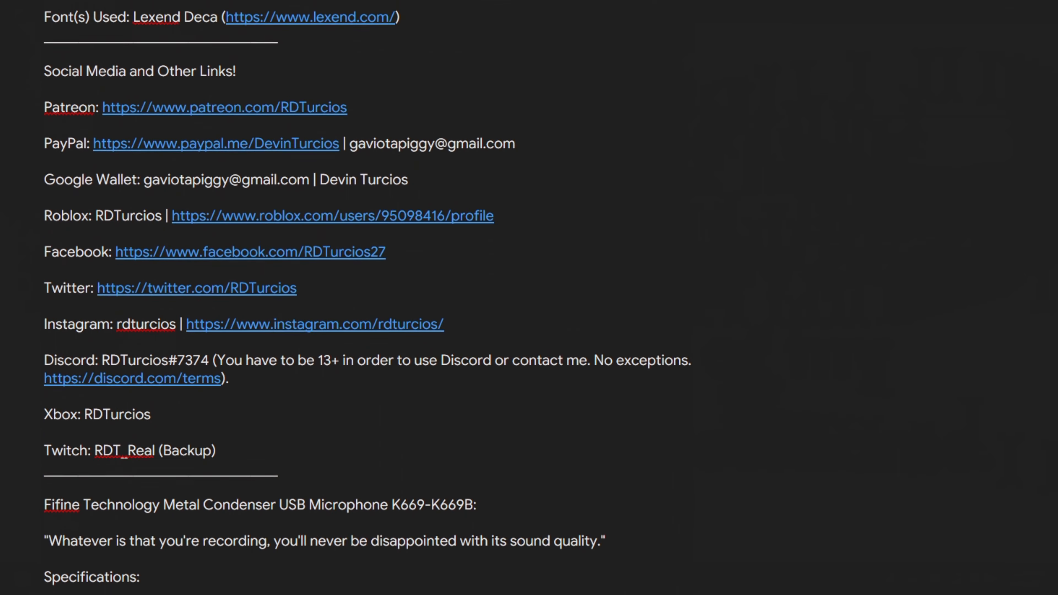
scroll(368, 297, "down", 2)
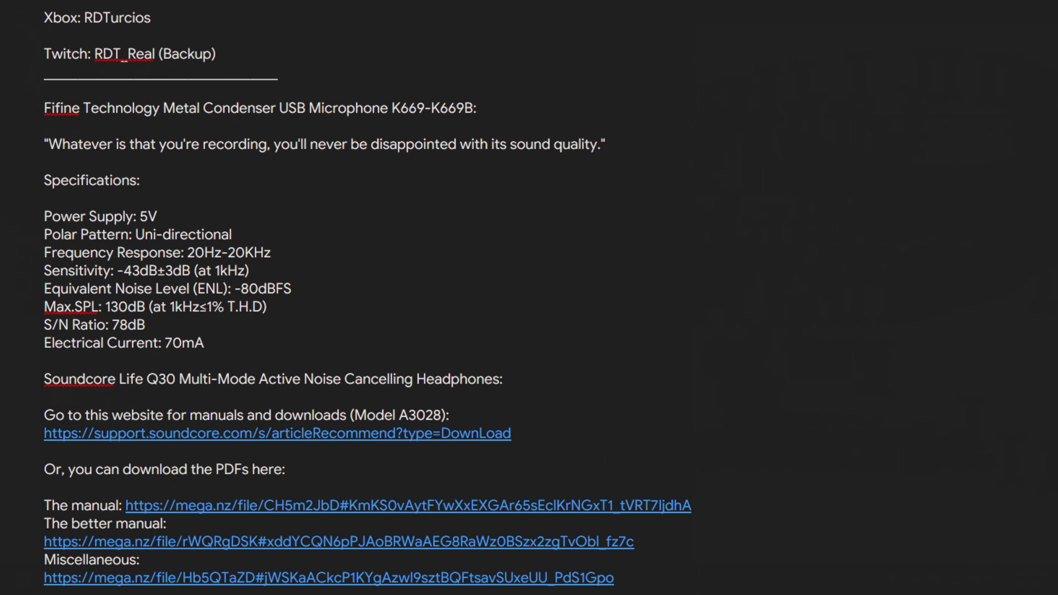
scroll(368, 298, "up", 20)
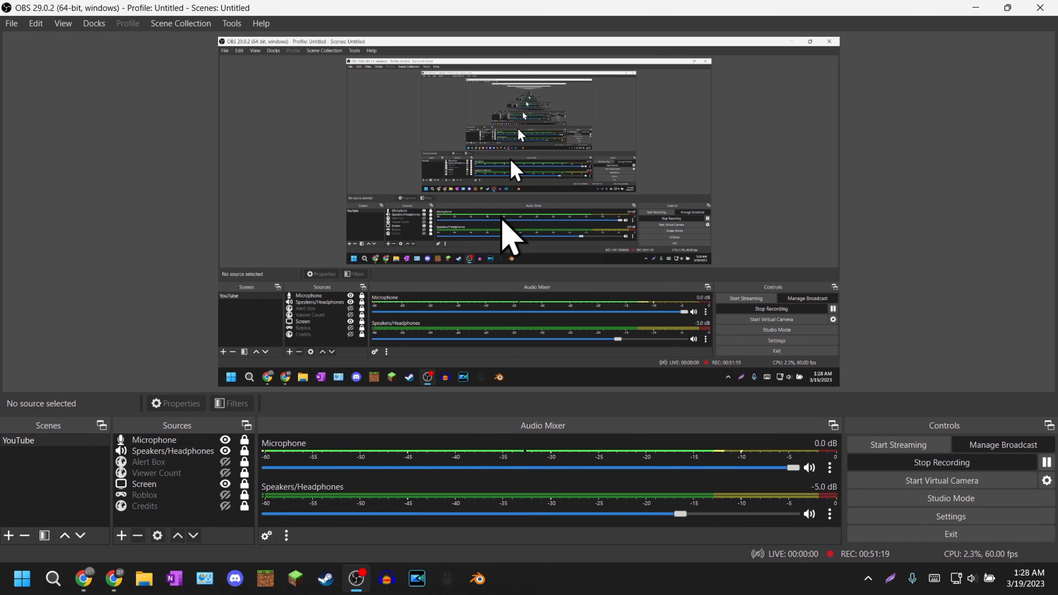
- Switch to YouTube Studio and replace the bracketed placeholder in the video's title with "Test"
left_click(83, 578)
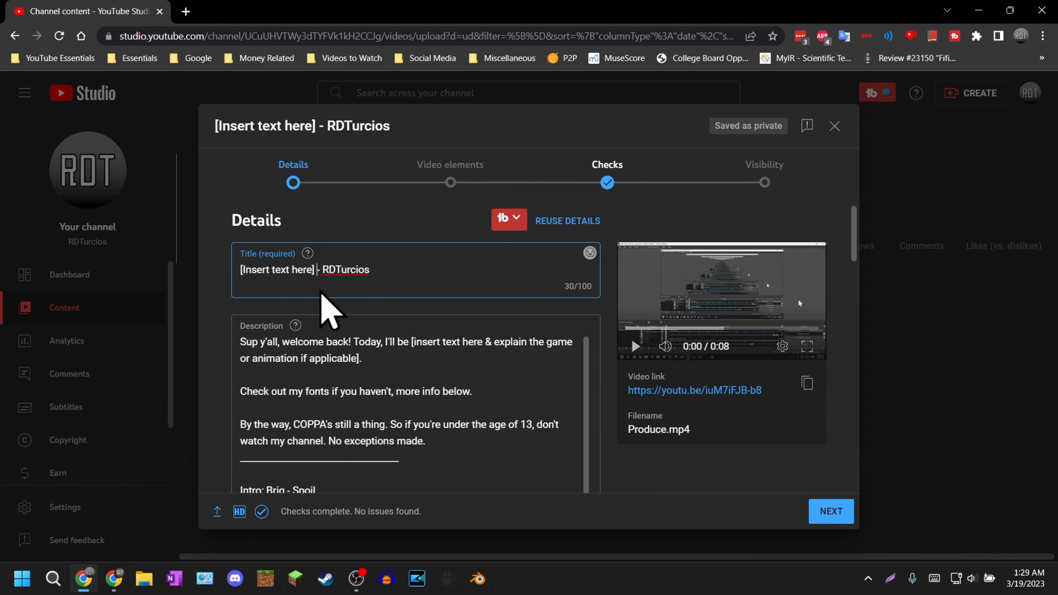
left_click_drag(318, 274, 159, 289)
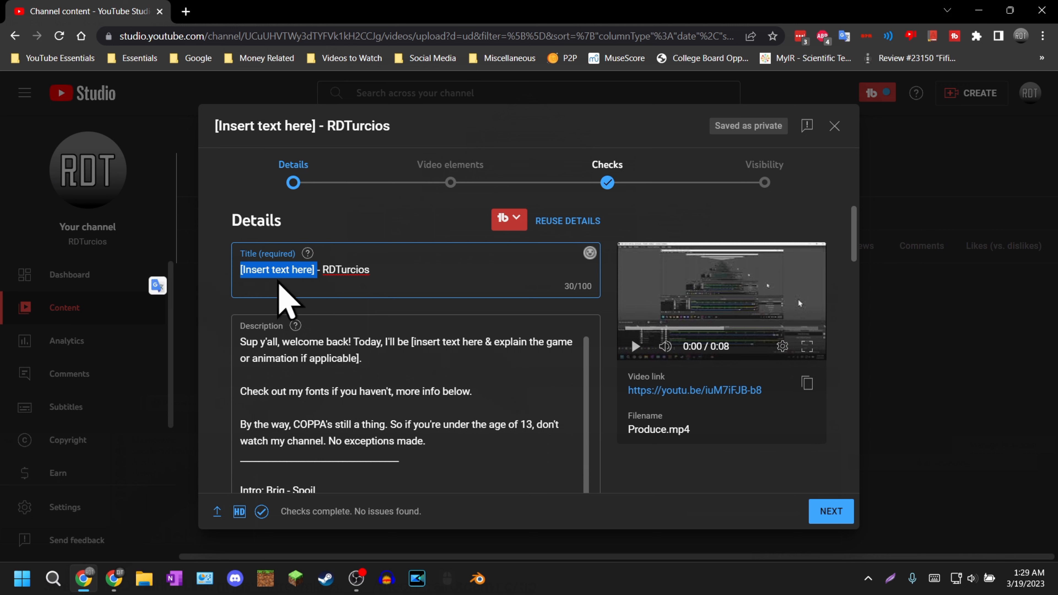
left_click(336, 269)
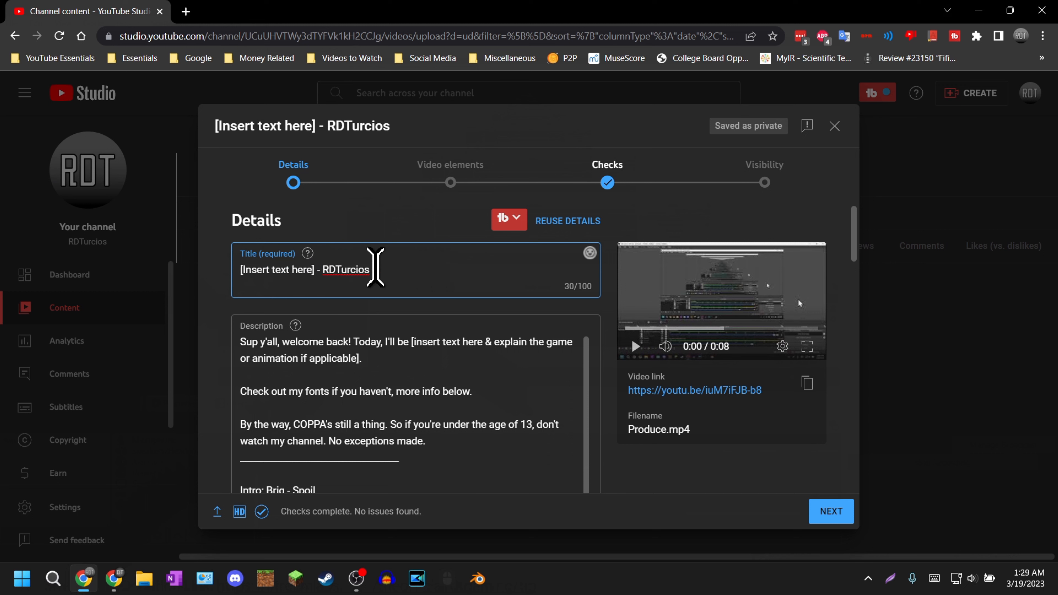
left_click_drag(316, 270, 237, 273)
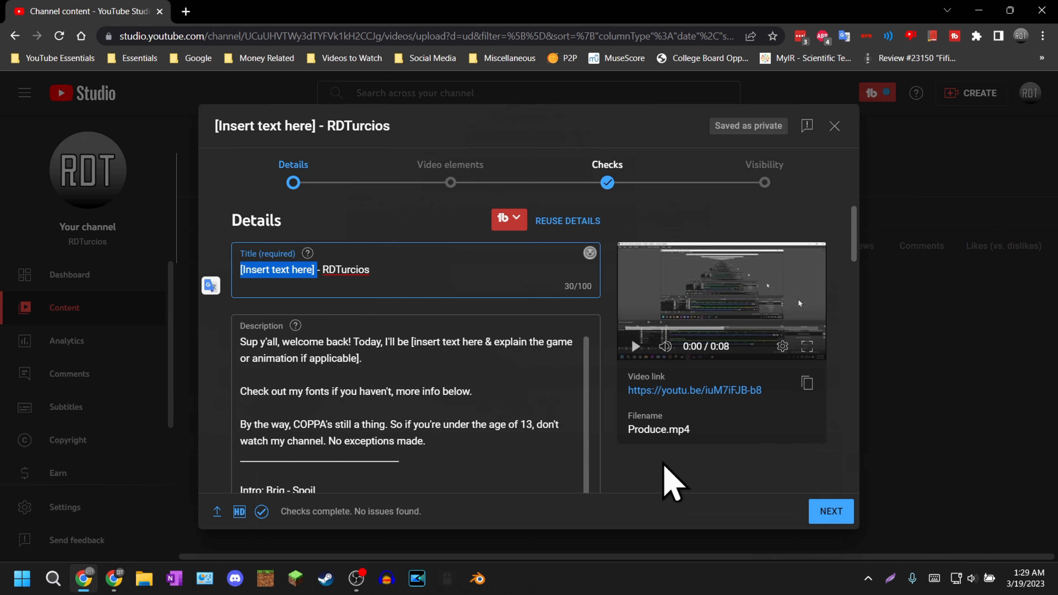
type("Test")
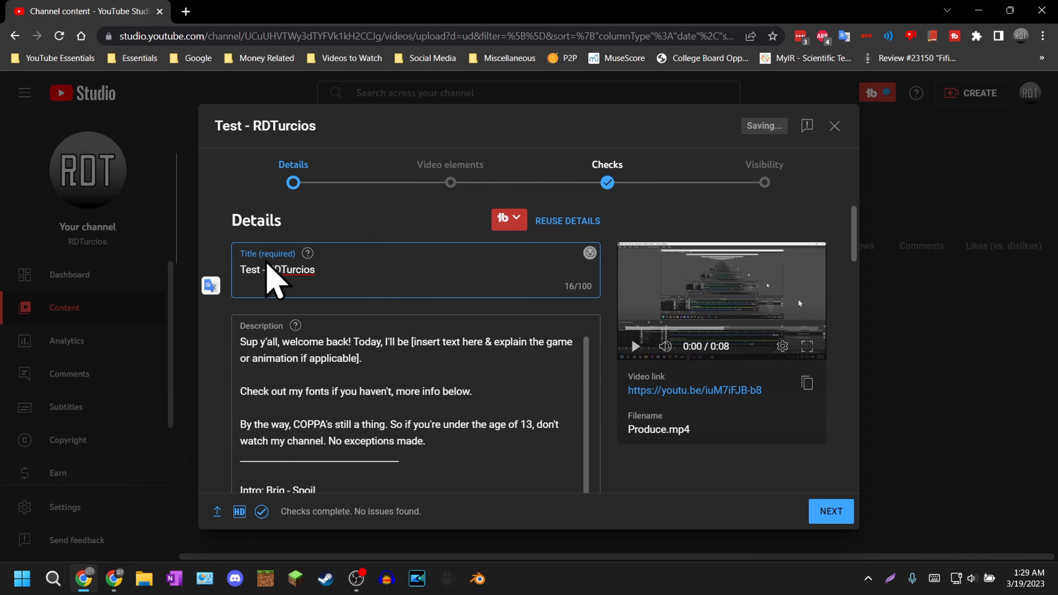
left_click_drag(334, 268, 270, 272)
- Replace the bracketed placeholder in the description's opening sentence with "doing nothing (lol)."
left_click(376, 357)
left_click_drag(378, 357, 411, 340)
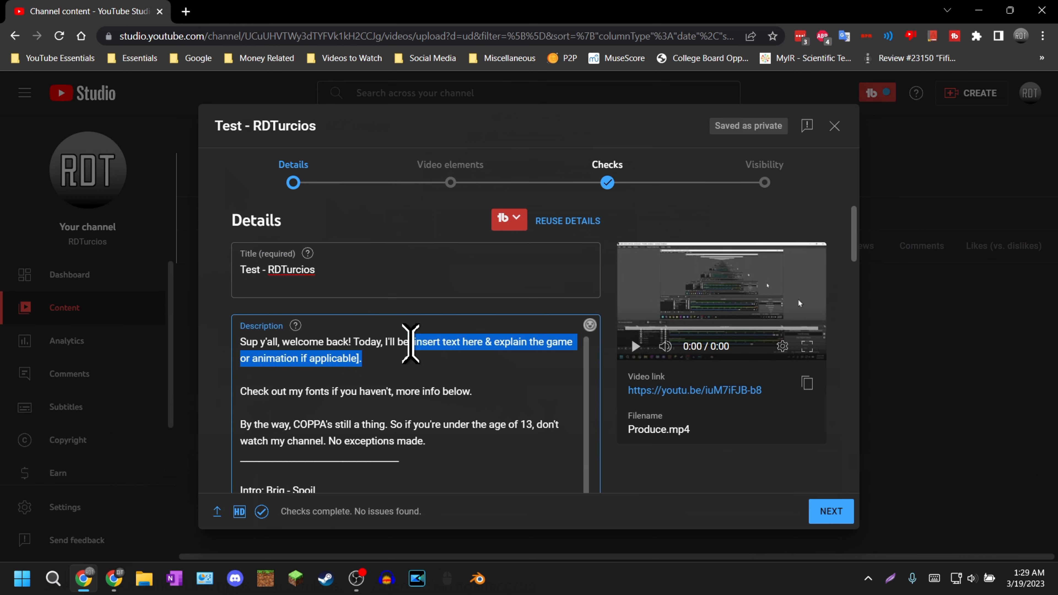
key("BackSpace")
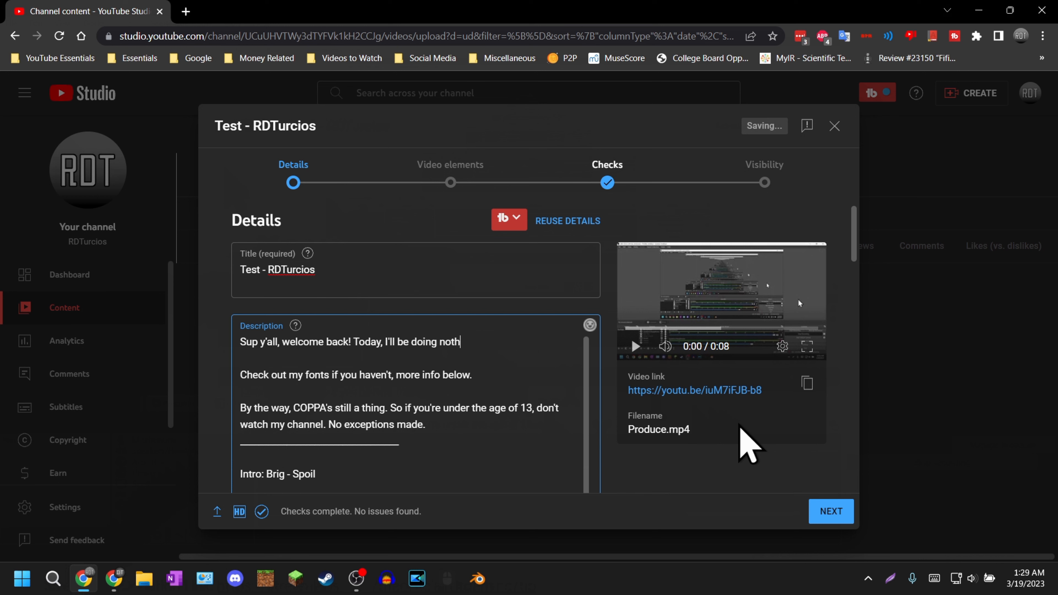
type("doing nothing (lol).")
- Delete the Brig intro credits and the ROBLOX and BTRoblox section from the video description
scroll(599, 363, "down", 10)
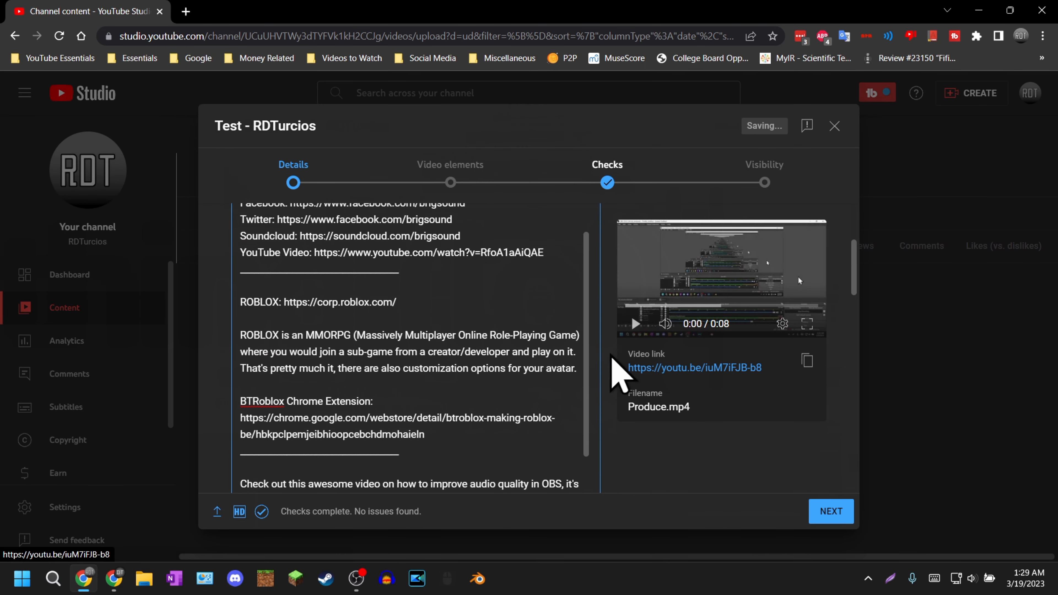
scroll(588, 304, "up", 4)
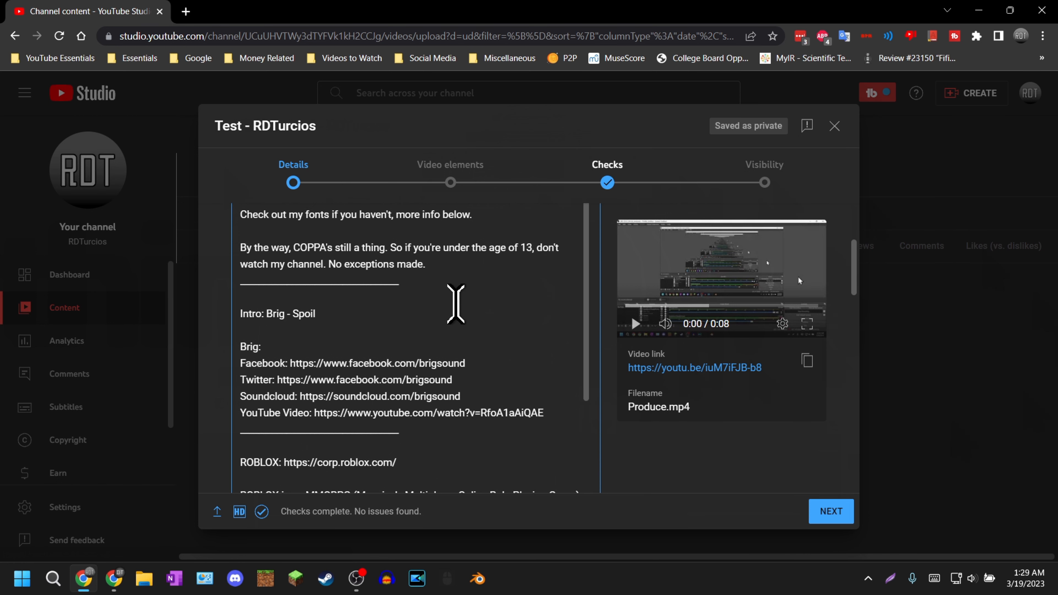
scroll(439, 383, "down", 4)
left_click_drag(440, 426, 249, 467)
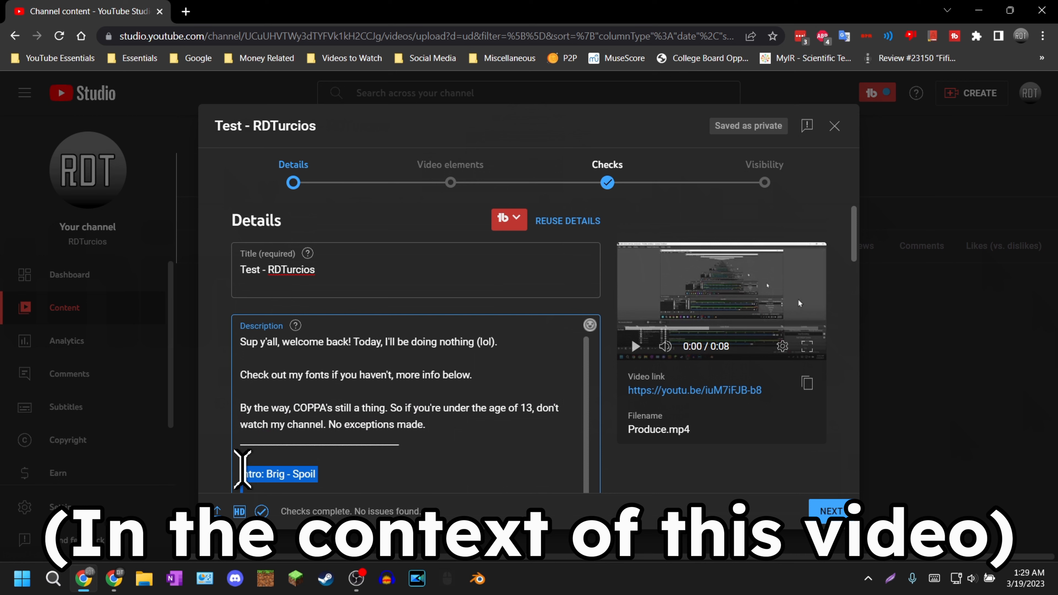
key("BackSpace")
key("BackSpace")
key("BackSpace")
key("BackSpace")
key("ctrl+BackSpace")
key("BackSpace")
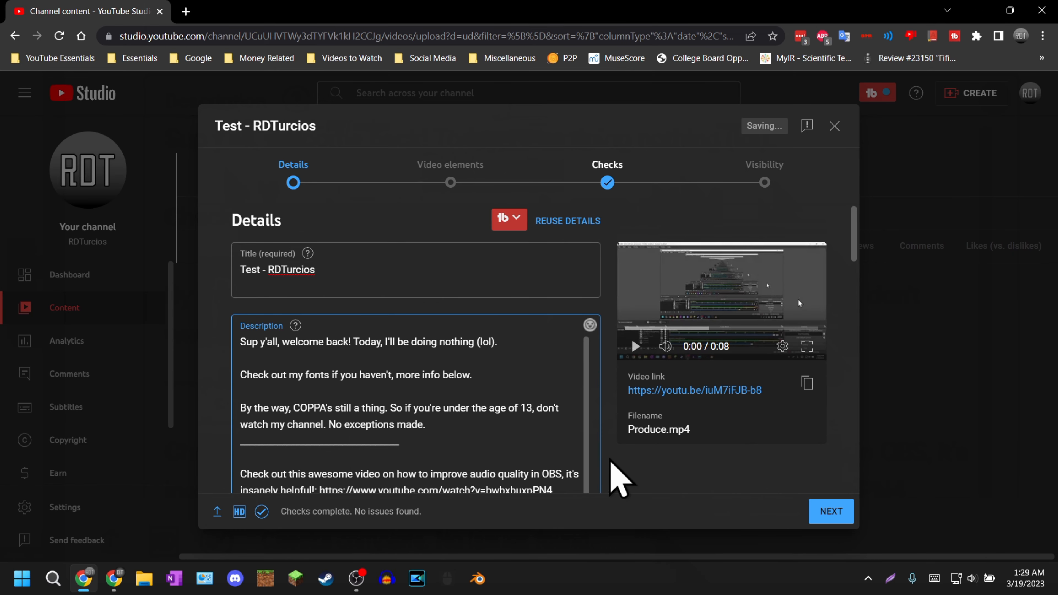
- Set the "Font(s) Used" entry in the video description to N/A
scroll(484, 373, "down", 10)
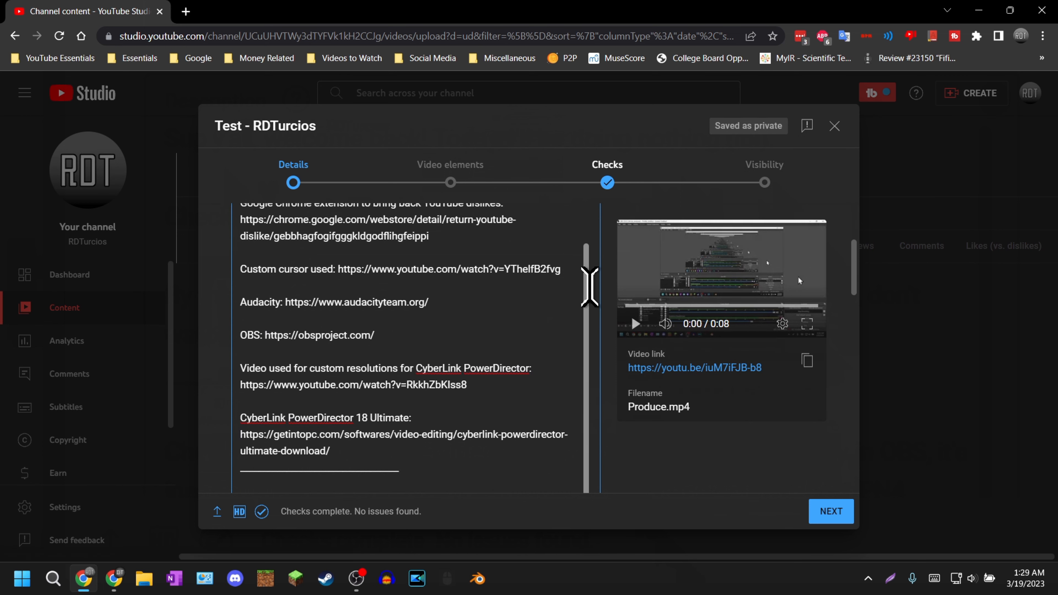
scroll(589, 270, "up", 1)
scroll(589, 270, "up", 1)
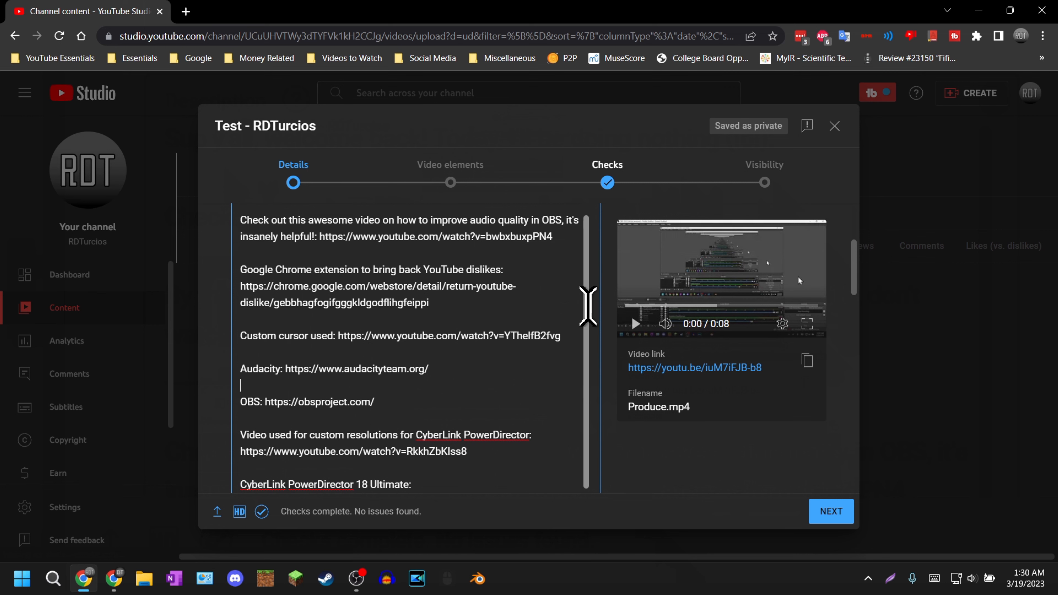
scroll(588, 306, "down", 10)
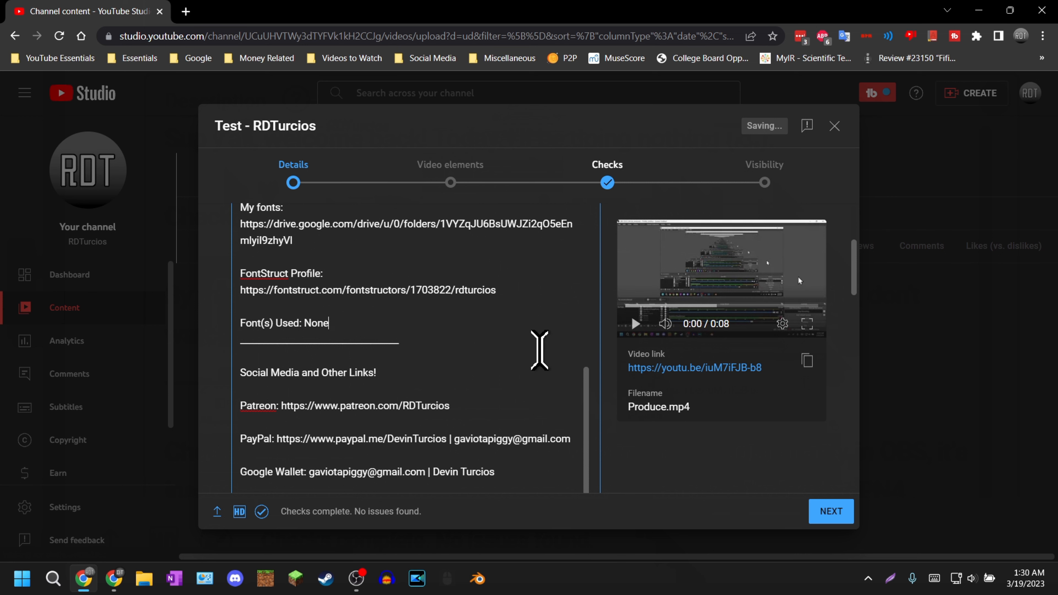
key("BackSpace")
type("/A")
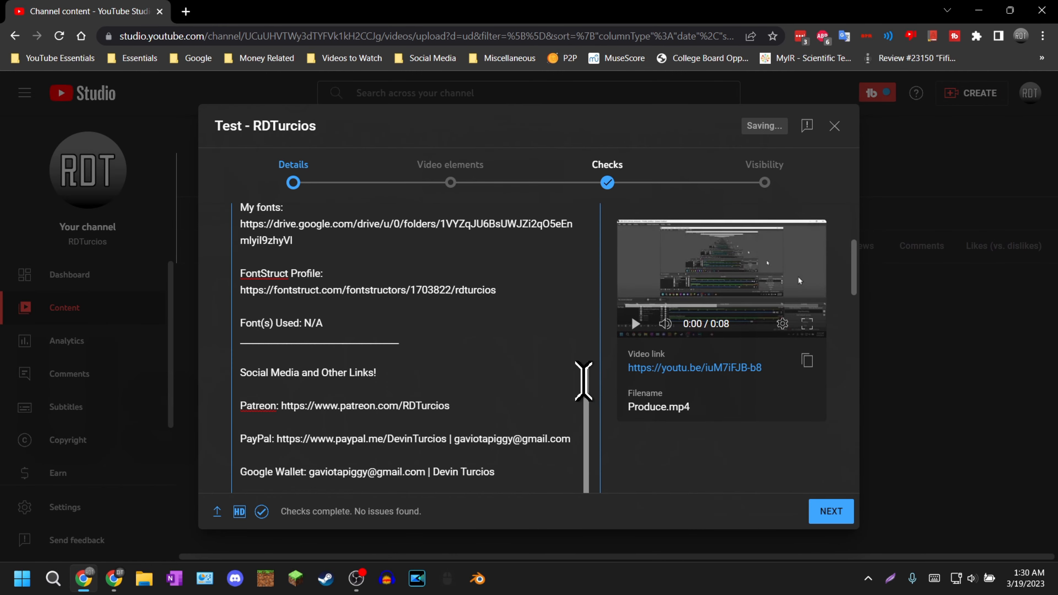
- Disable automatic places in the video's Featured Places settings
scroll(496, 328, "down", 5)
scroll(496, 328, "down", 5)
scroll(453, 348, "down", 10)
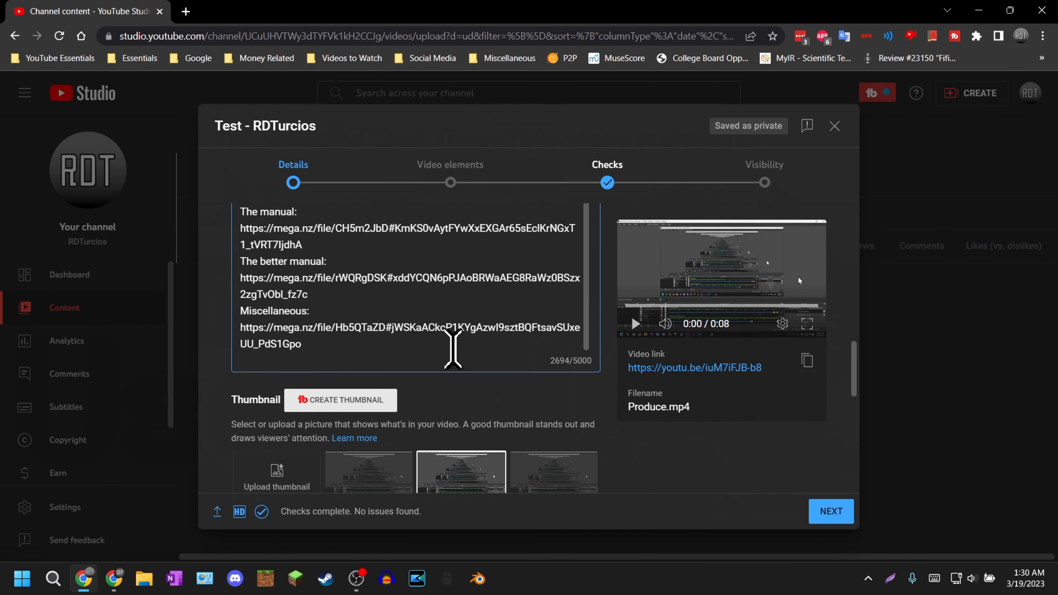
scroll(625, 386, "down", 3)
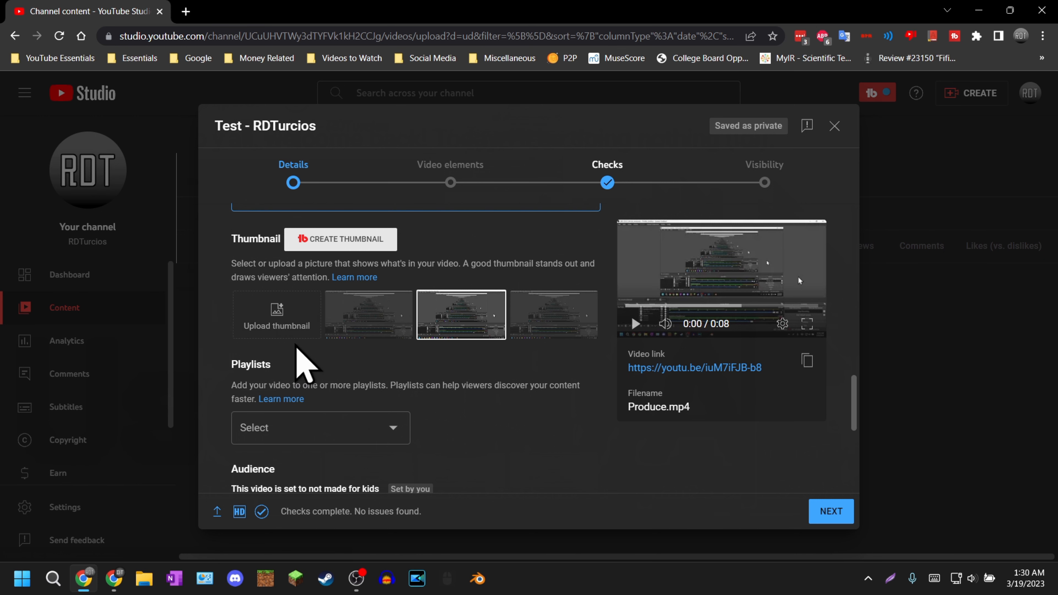
mouse_move(309, 304)
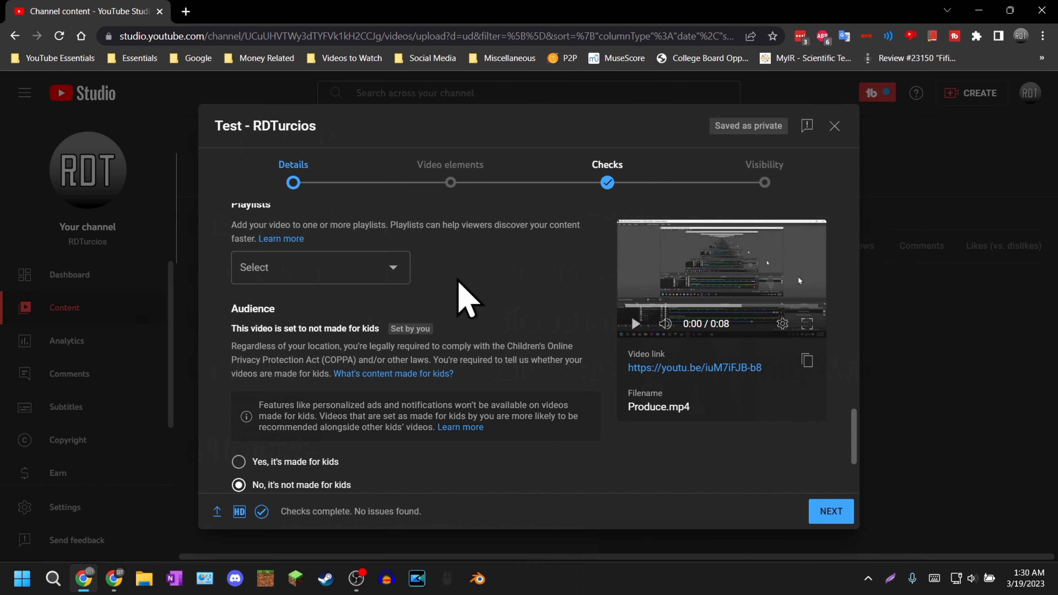
scroll(480, 296, "down", 3)
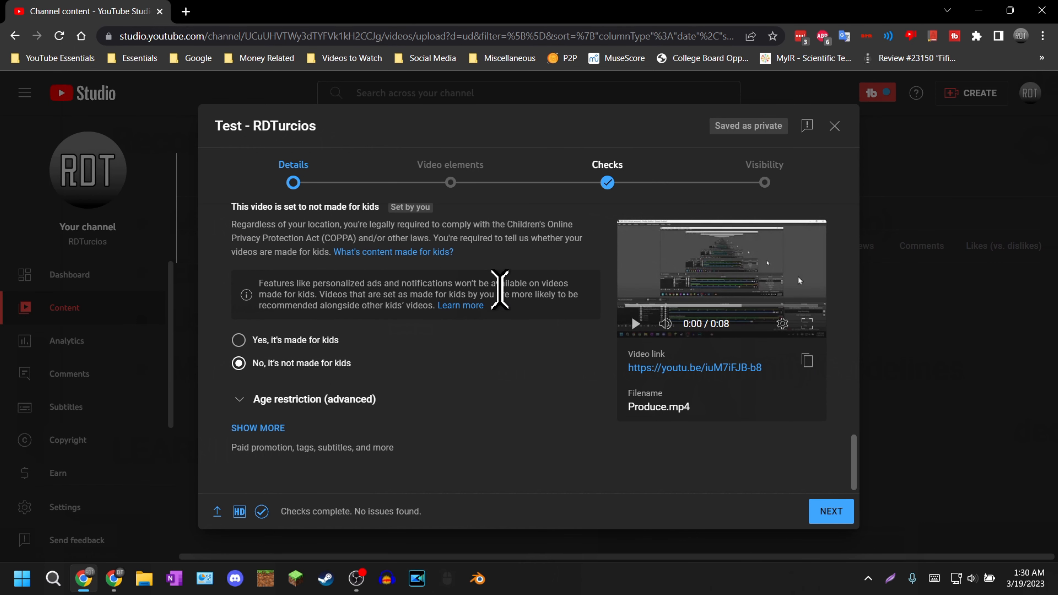
scroll(500, 289, "down", 6)
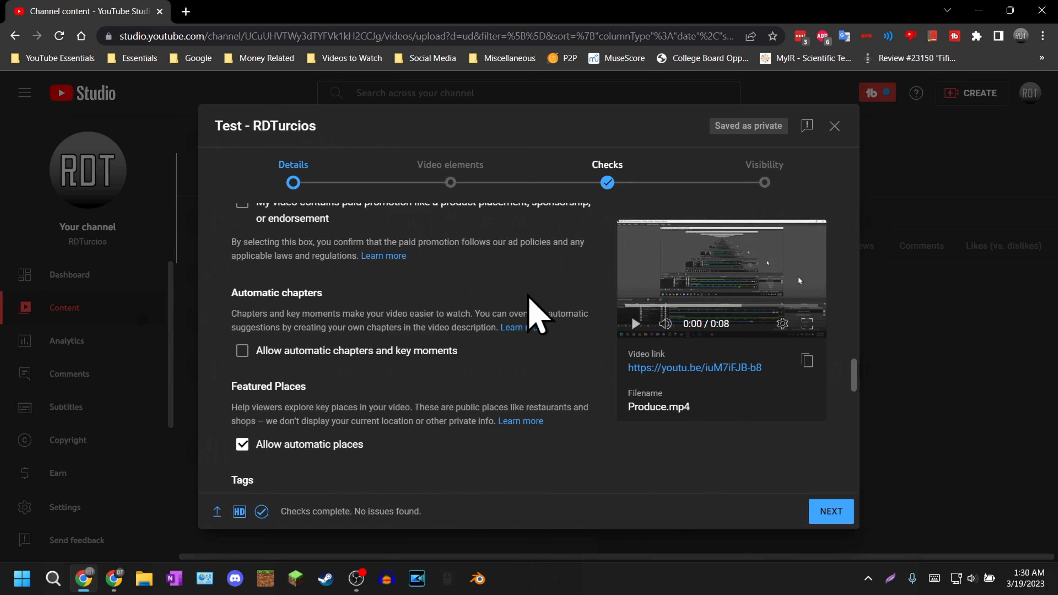
scroll(375, 333, "down", 3)
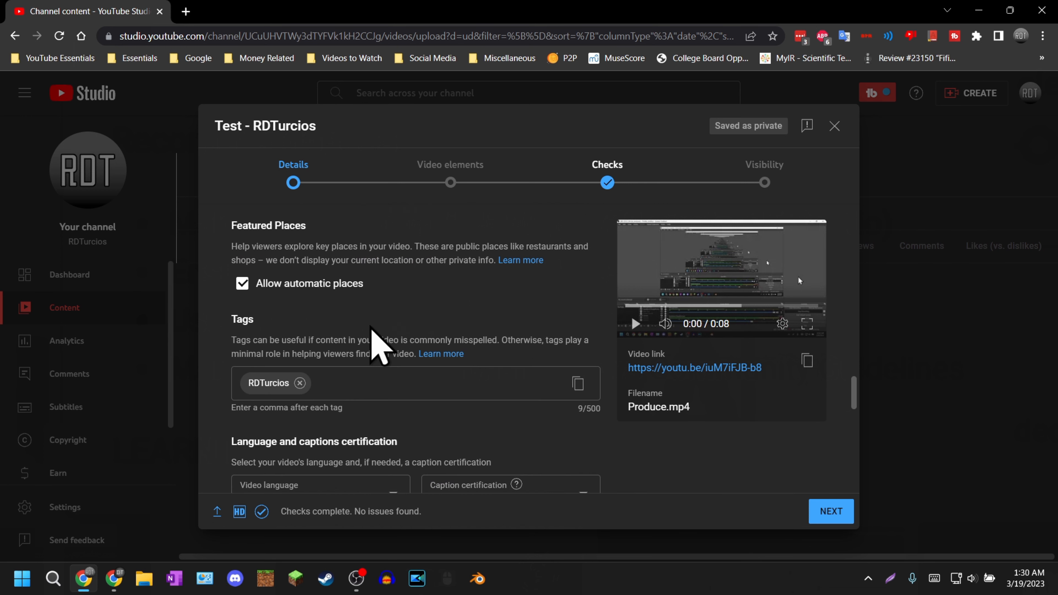
left_click(302, 285)
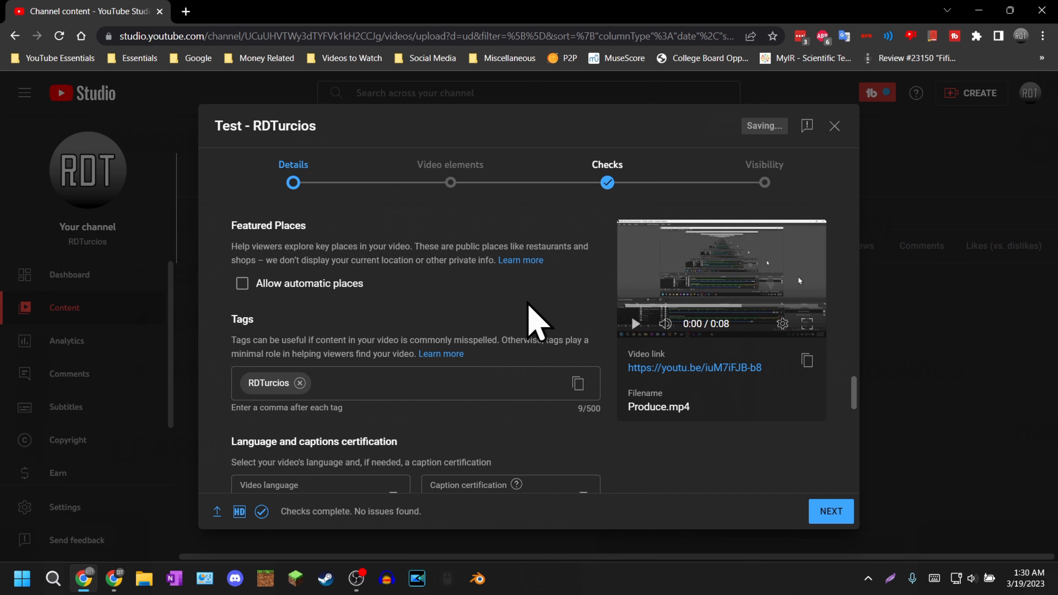
- Set the recording date to Mar 19, 2023 and disallow people from sampling the content for Shorts
scroll(517, 317, "down", 3)
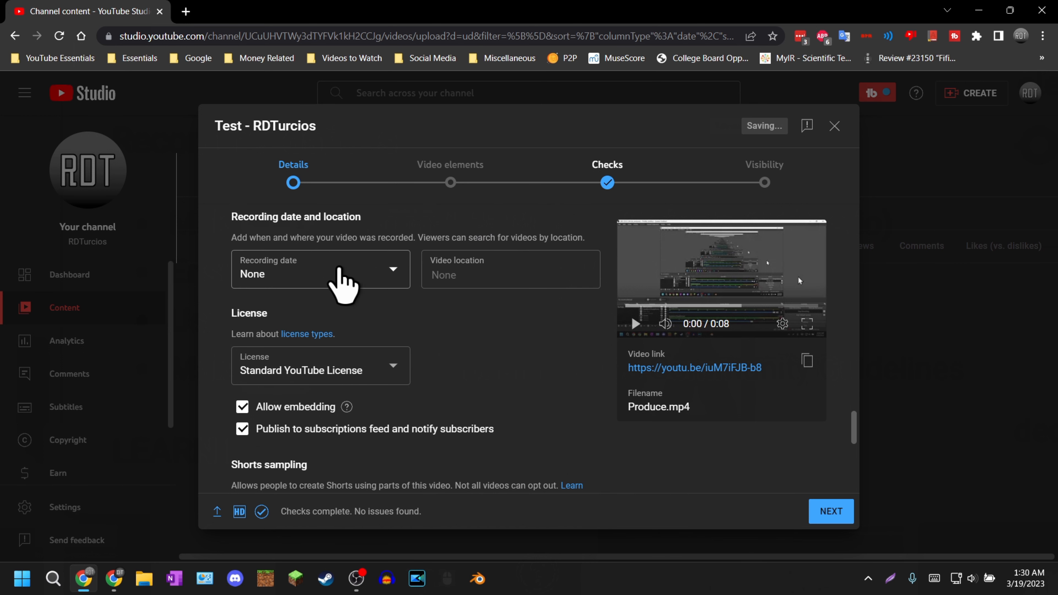
left_click(333, 269)
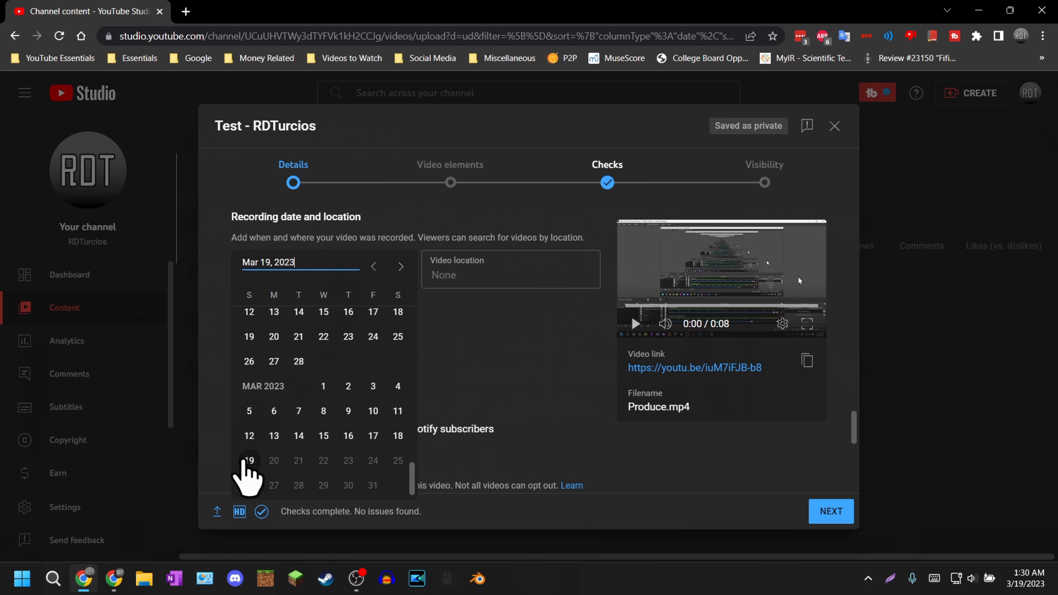
left_click(246, 461)
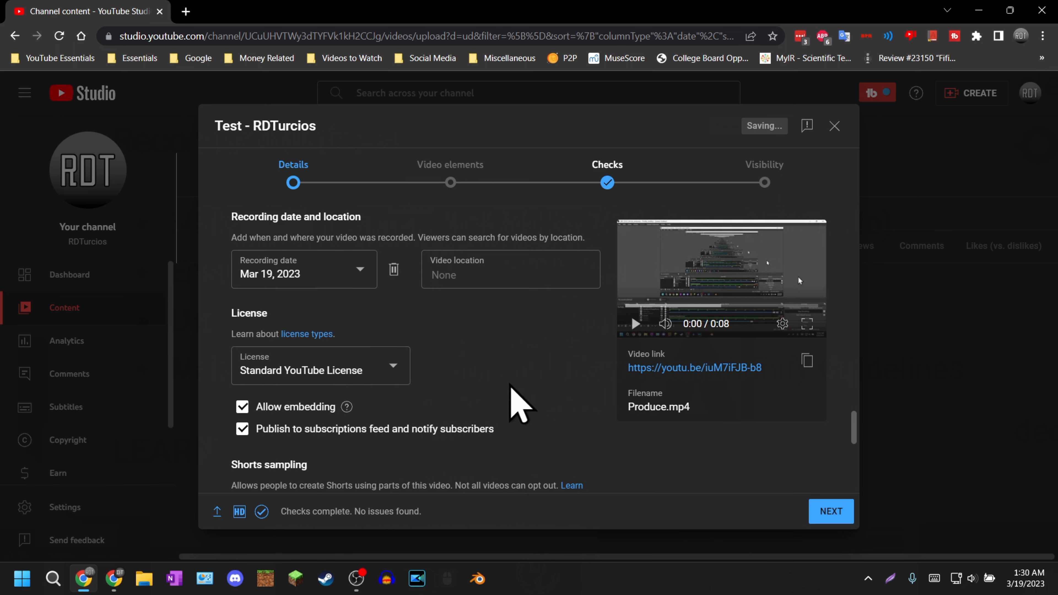
scroll(525, 375, "down", 3)
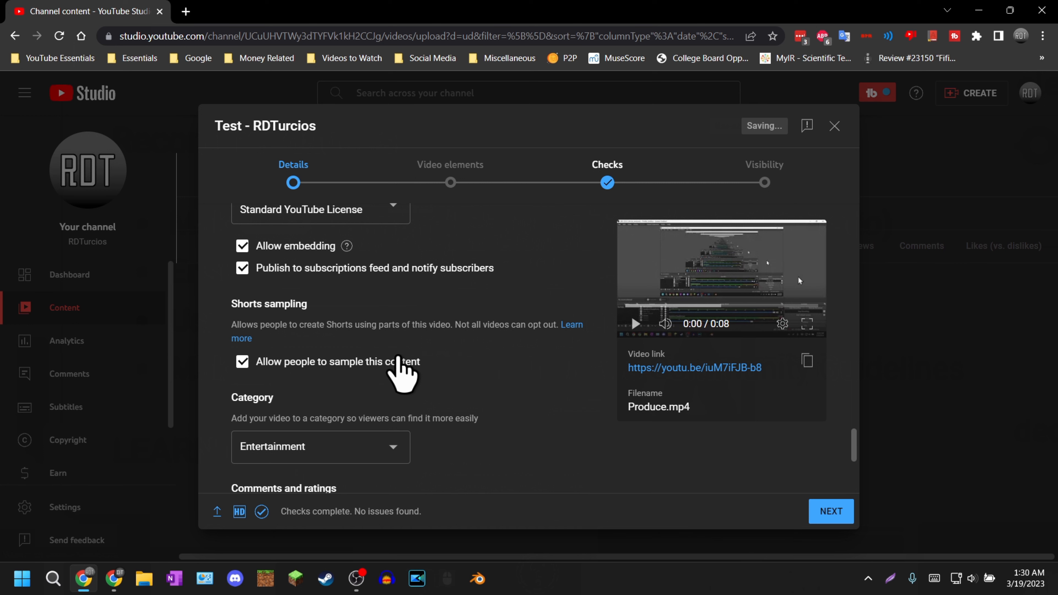
left_click(396, 360)
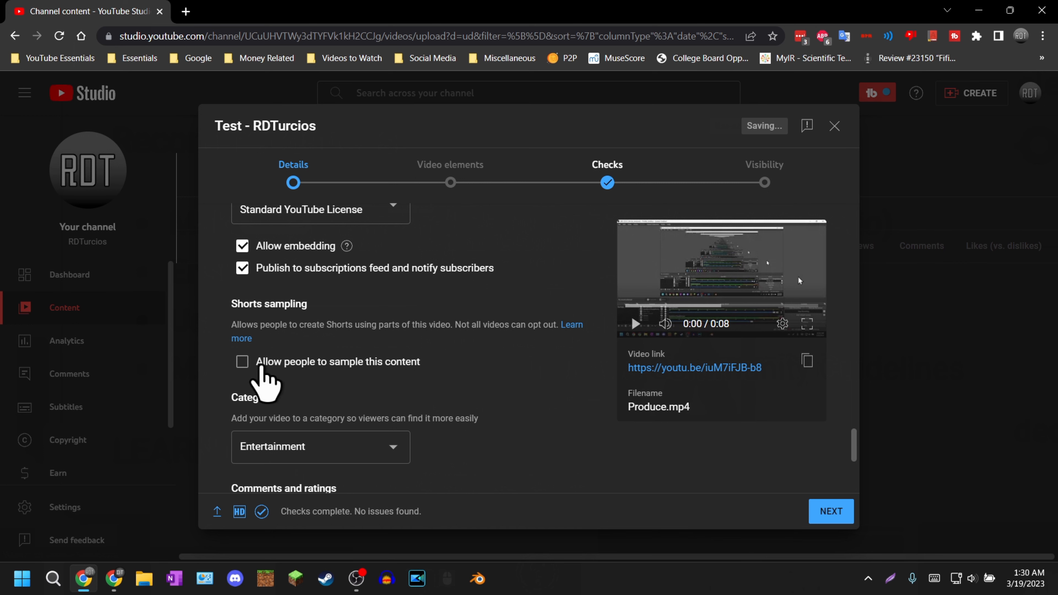
- Look through the available video category options in the upload details
scroll(536, 404, "down", 3)
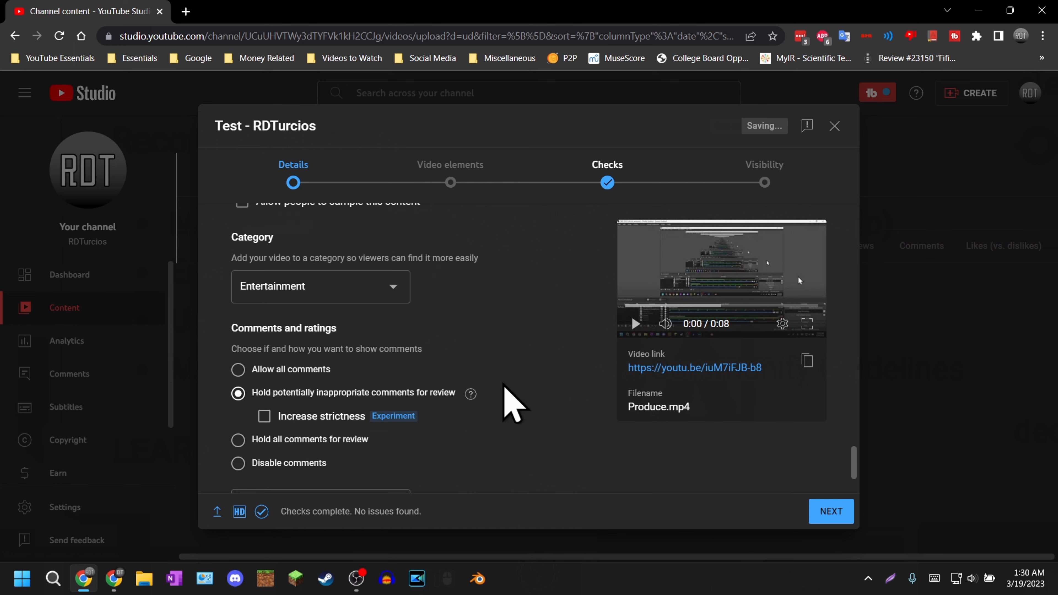
left_click(301, 297)
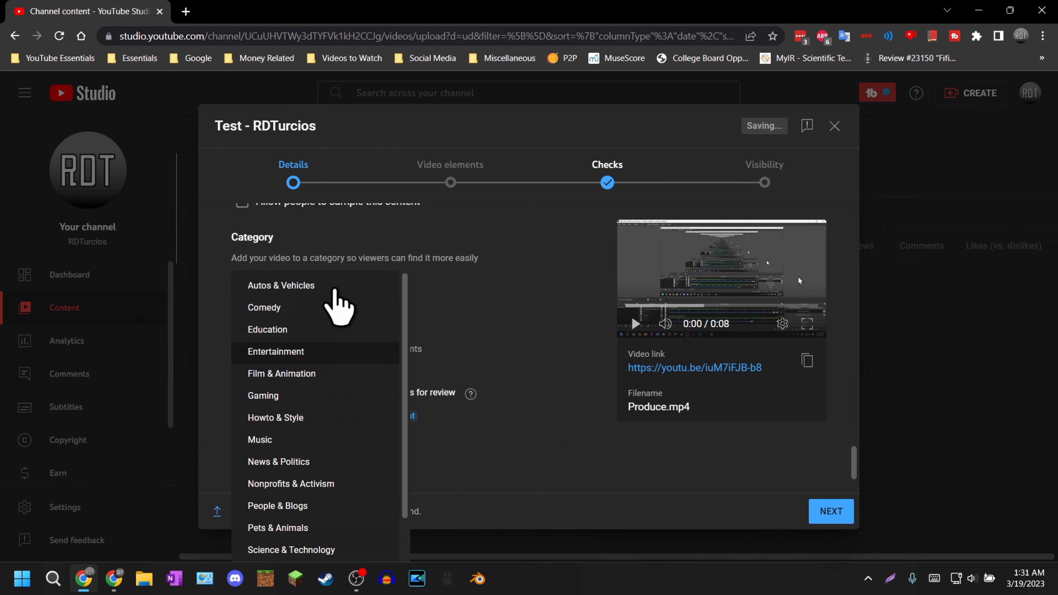
left_click(488, 292)
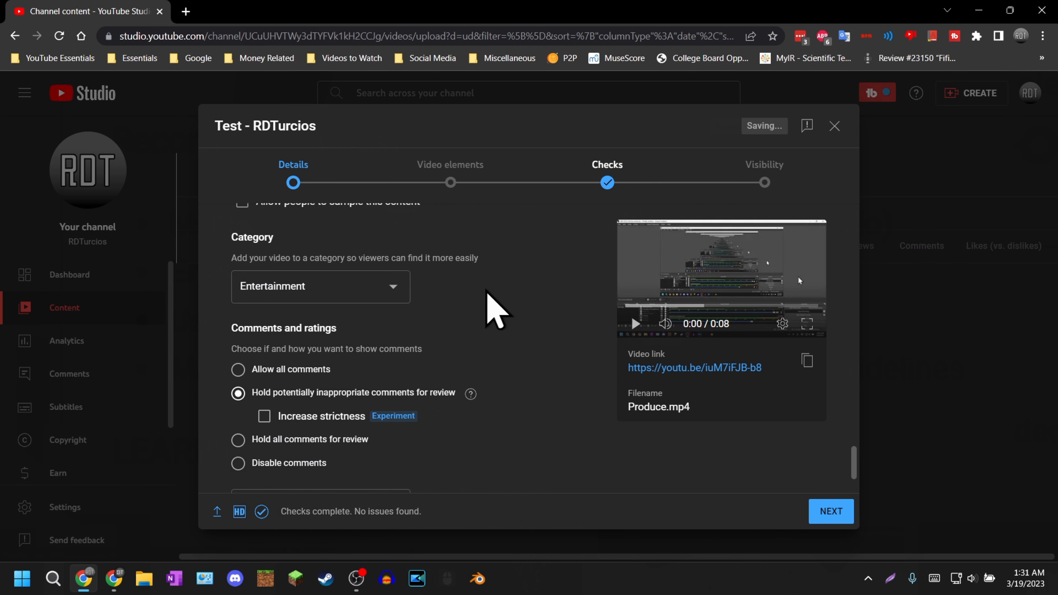
left_click(390, 280)
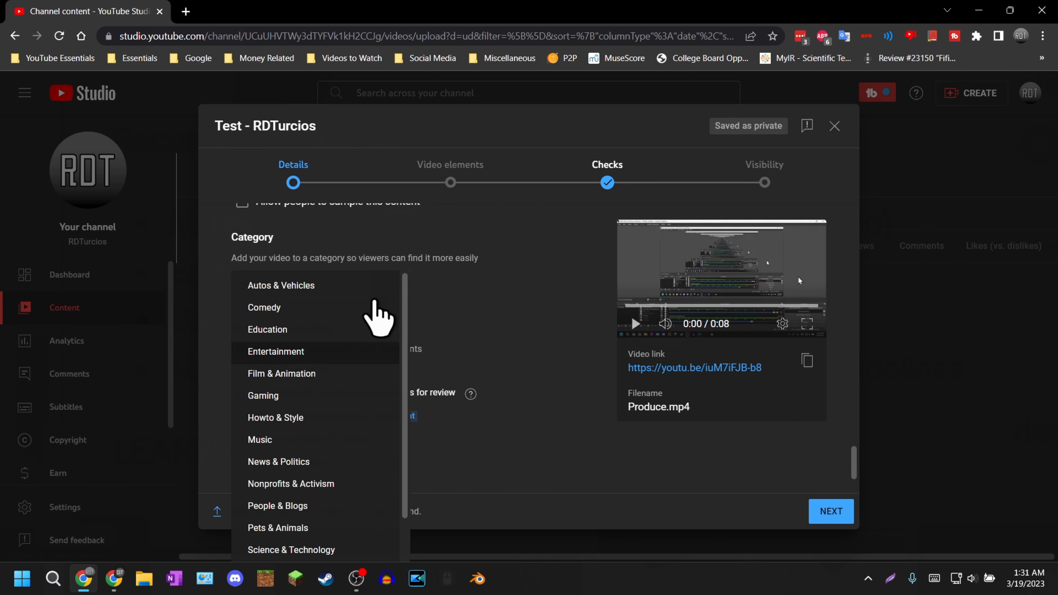
scroll(381, 344, "down", 1)
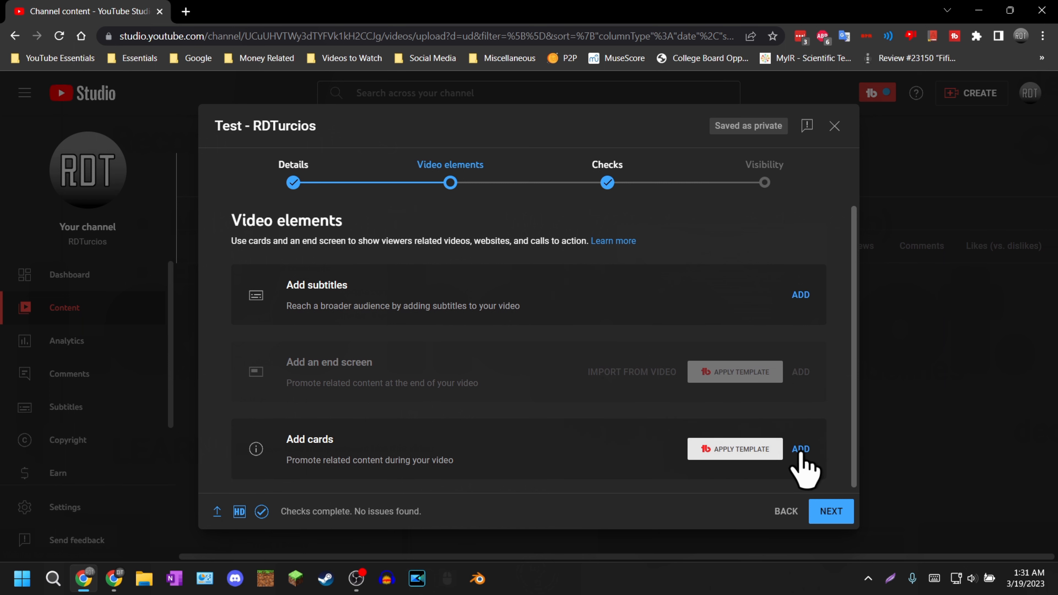
- Proceed past the video elements and checks stages and save the upload with Unlisted visibility
left_click(832, 512)
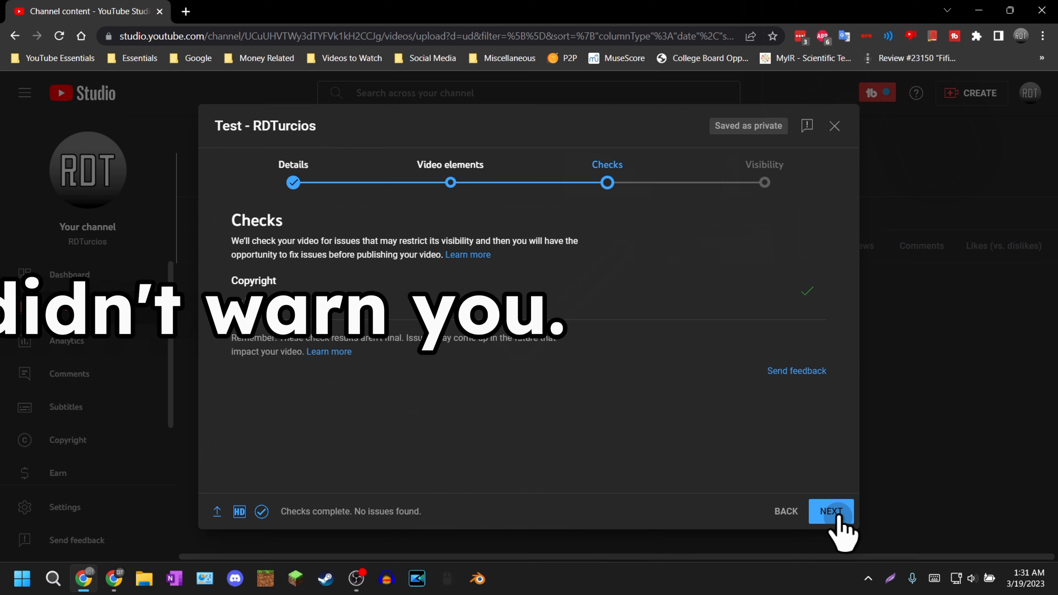
left_click(835, 515)
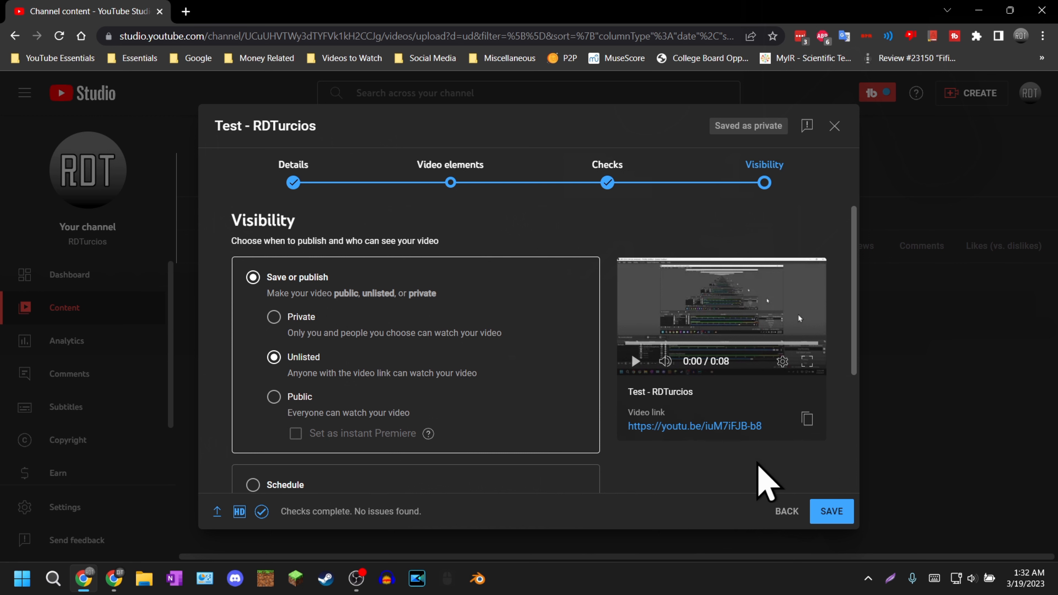
left_click(831, 511)
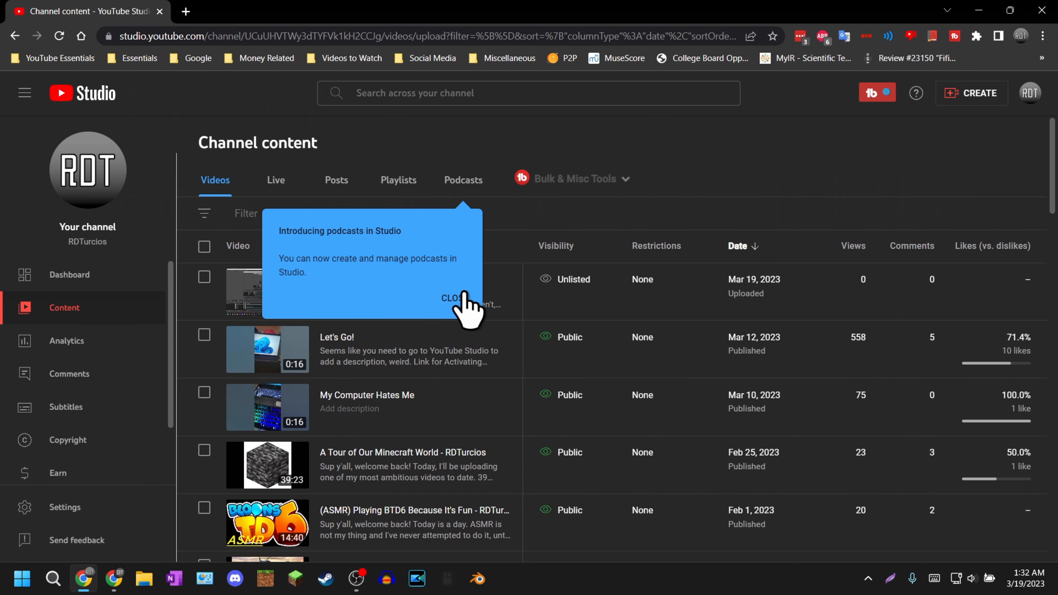
- Dismiss the podcasts notice, open the uploaded Test video's details and change its visibility to Public without saving
left_click(465, 293)
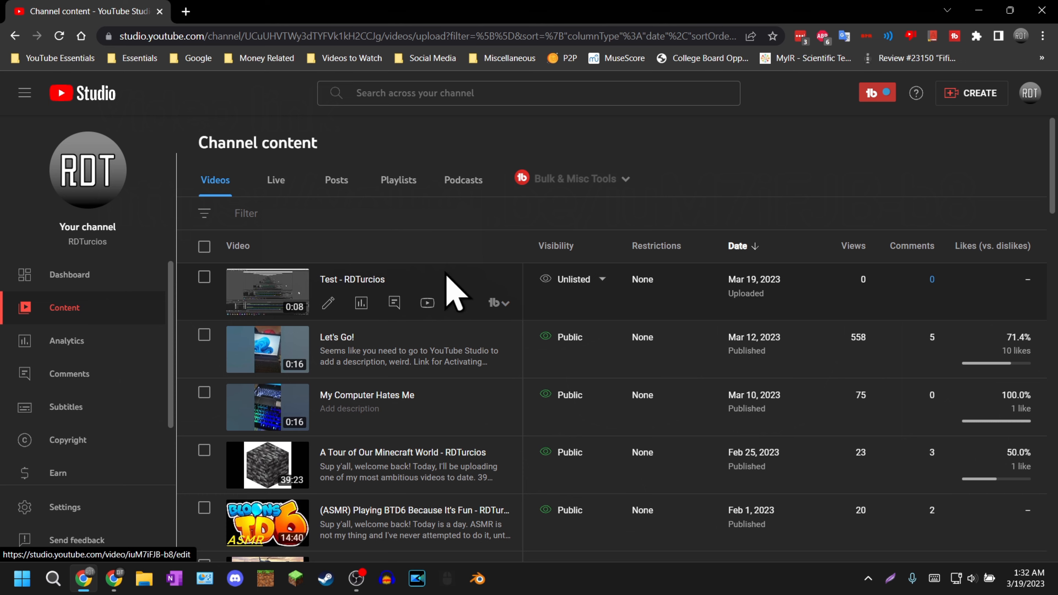
left_click(456, 278)
scroll(945, 391, "down", 4)
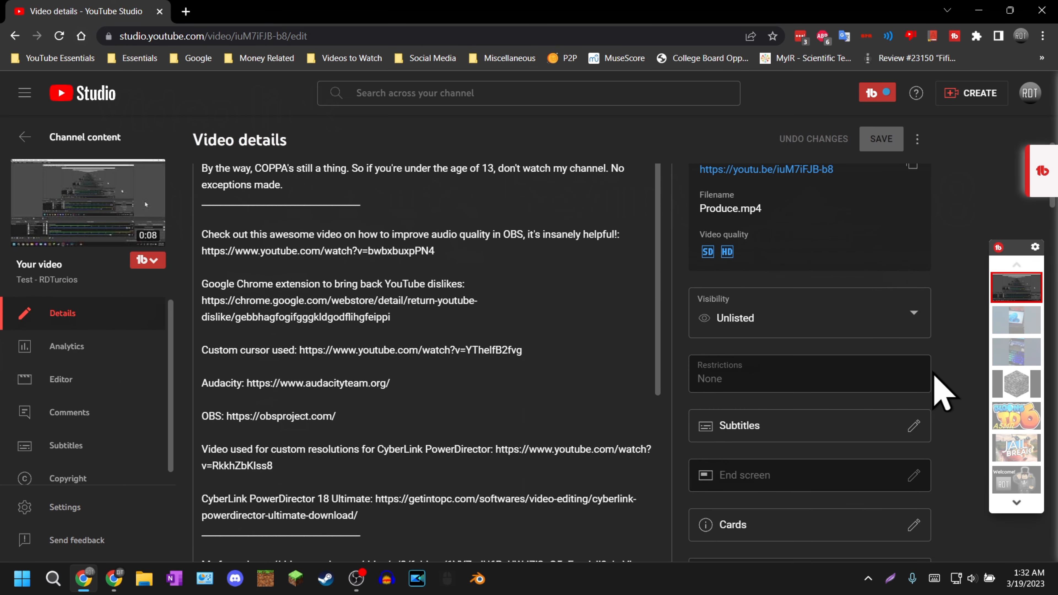
left_click(815, 331)
left_click(769, 384)
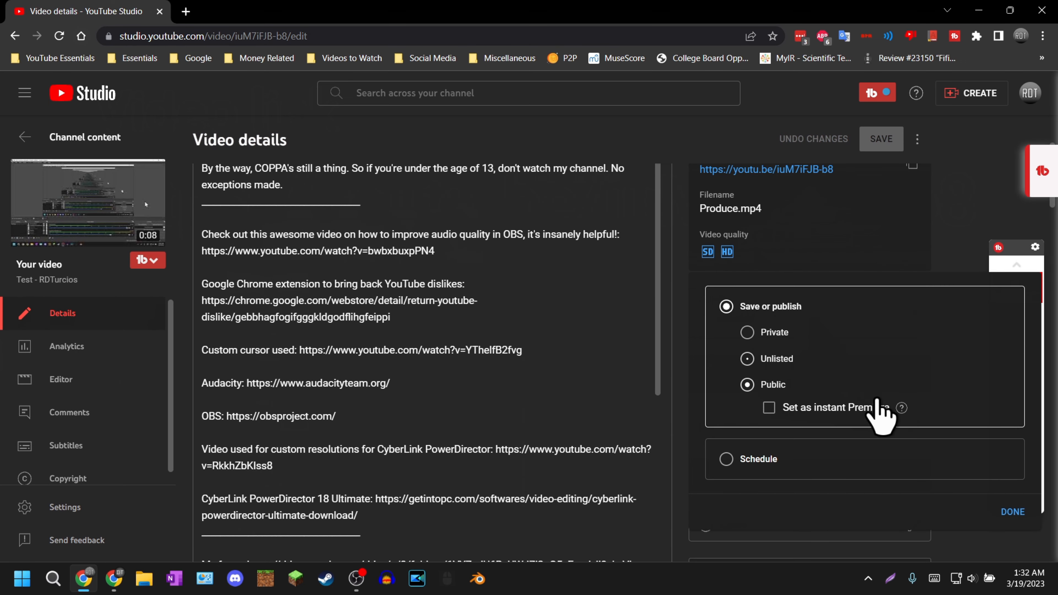
left_click(1013, 512)
scroll(925, 288, "up", 4)
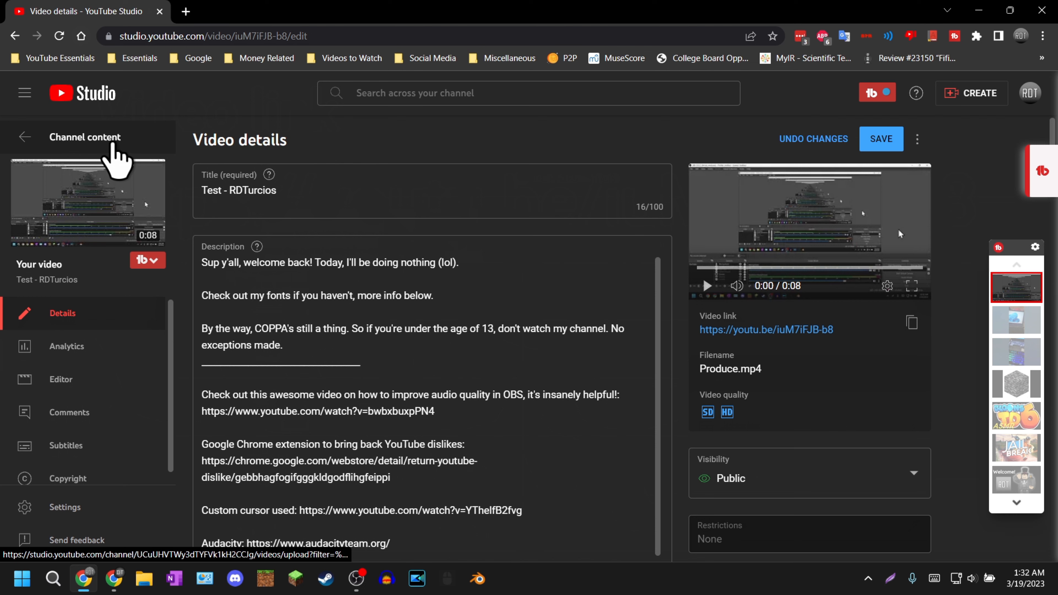
- Return to the channel content list, discarding the unsaved visibility change, and briefly select the Test video before deselecting it
left_click(50, 142)
left_click(596, 114)
left_click(203, 279)
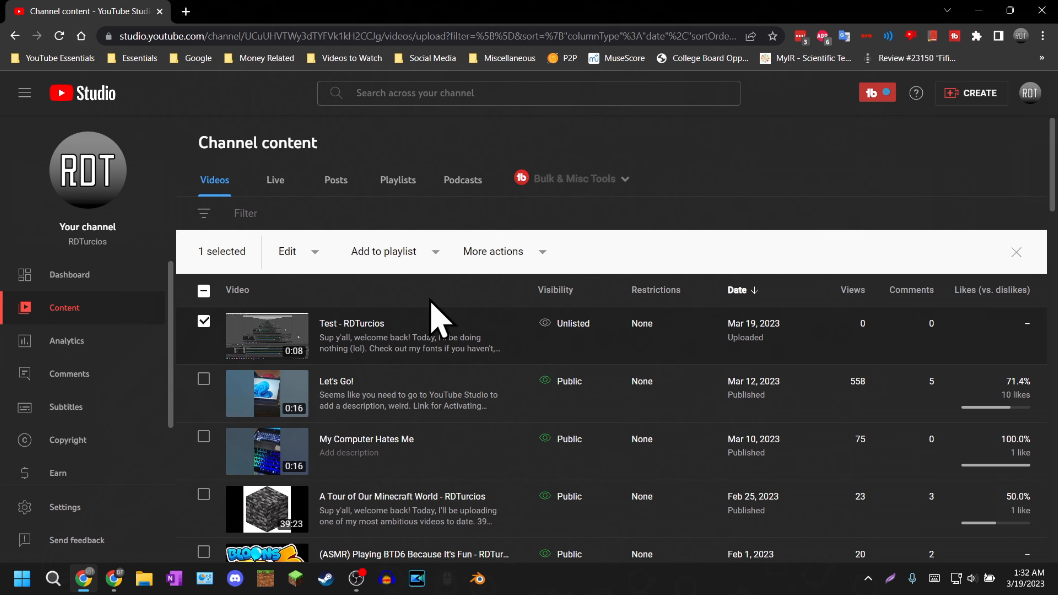
mouse_move(425, 331)
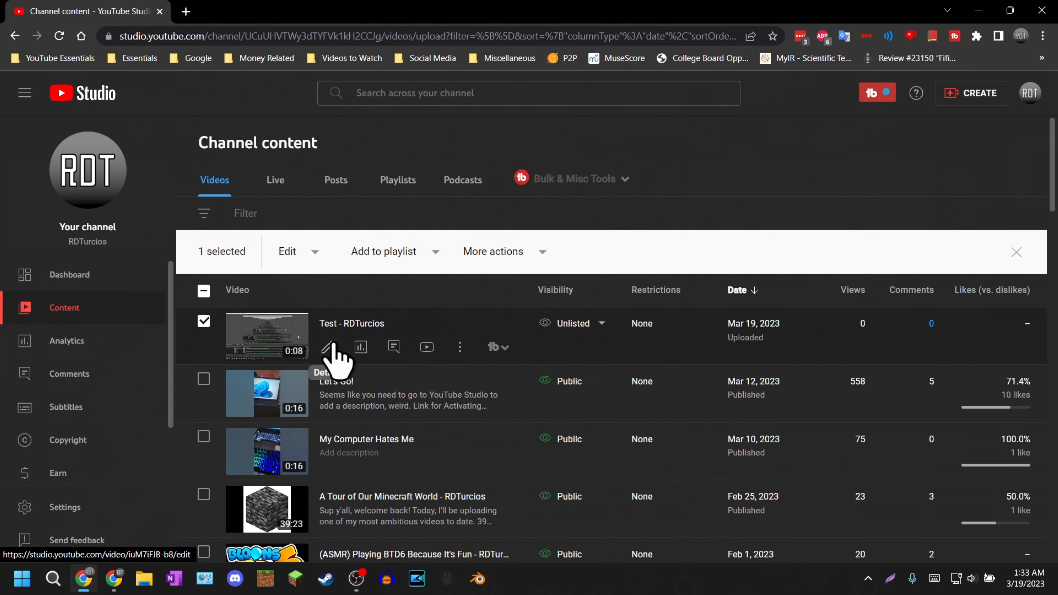
left_click(203, 322)
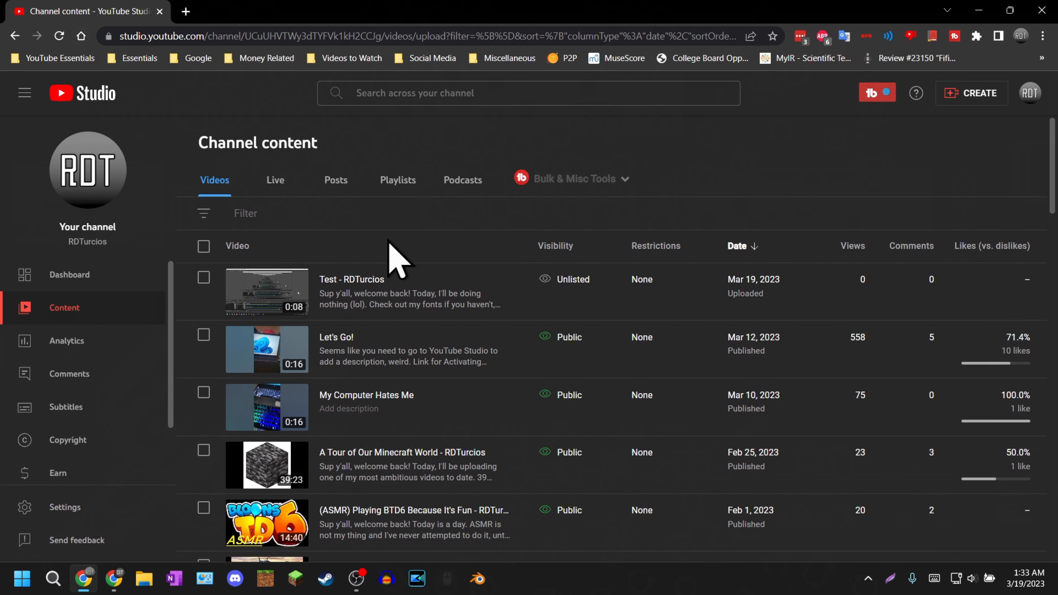
- Open the channel's analytics overview
left_click(78, 345)
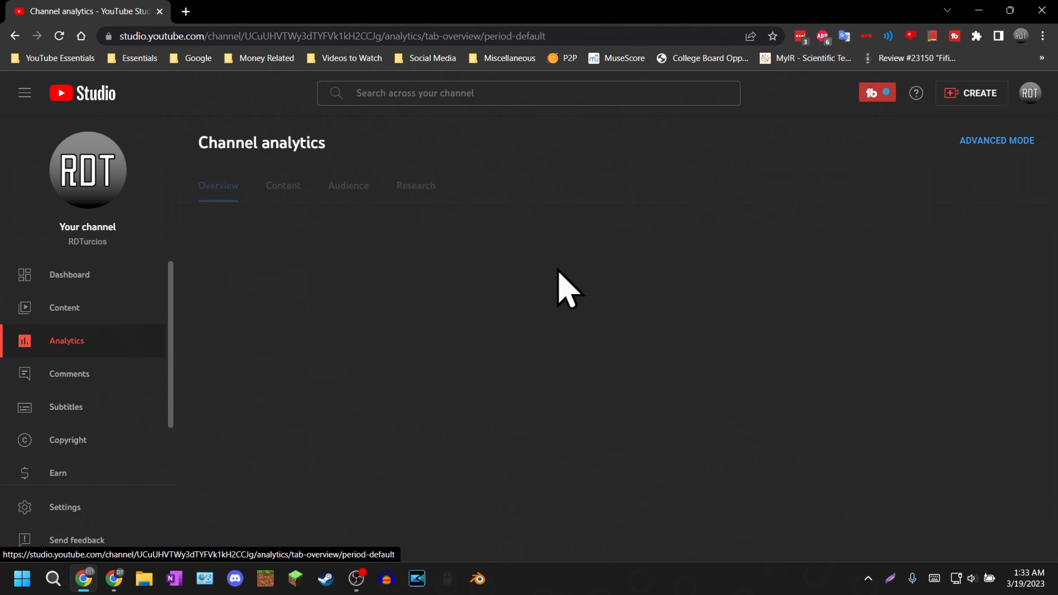